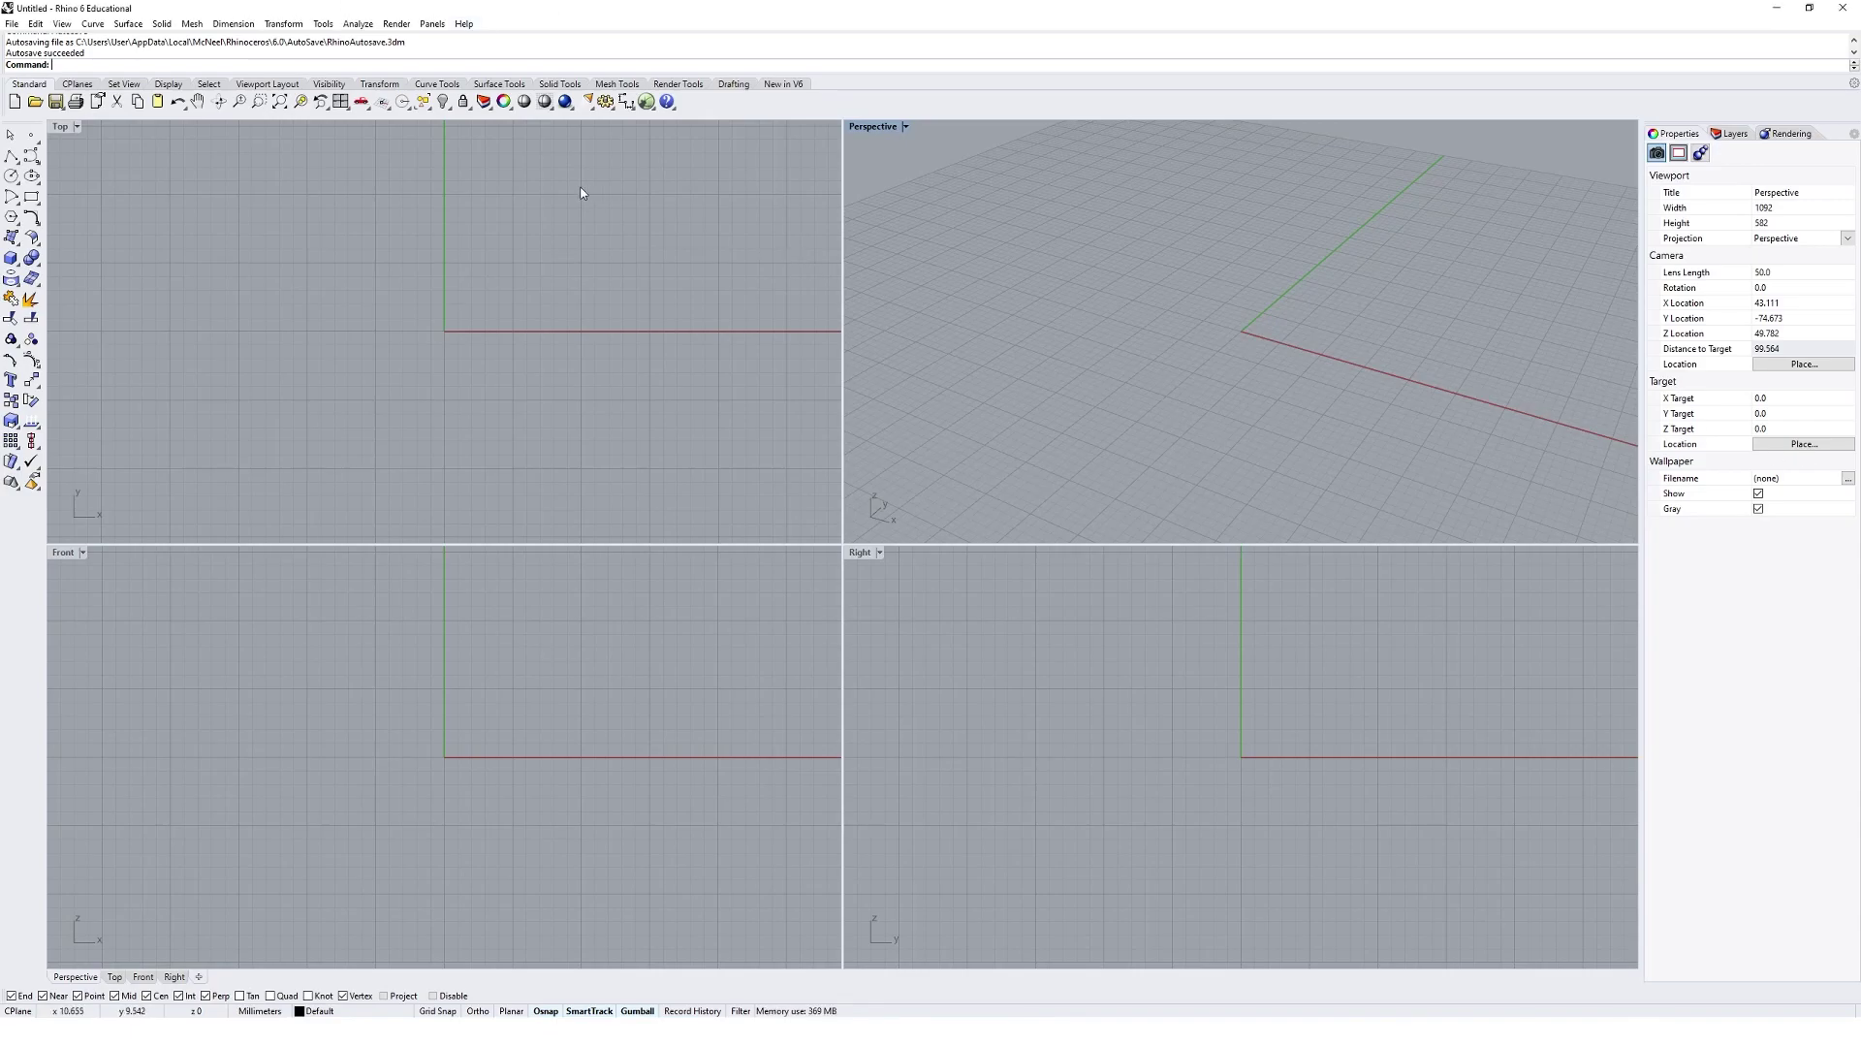
Step: Run the Grasshopper command in Rhino 6 to open the Grasshopper editor
left_click(650, 105)
type("Grasshopper")
key("Return")
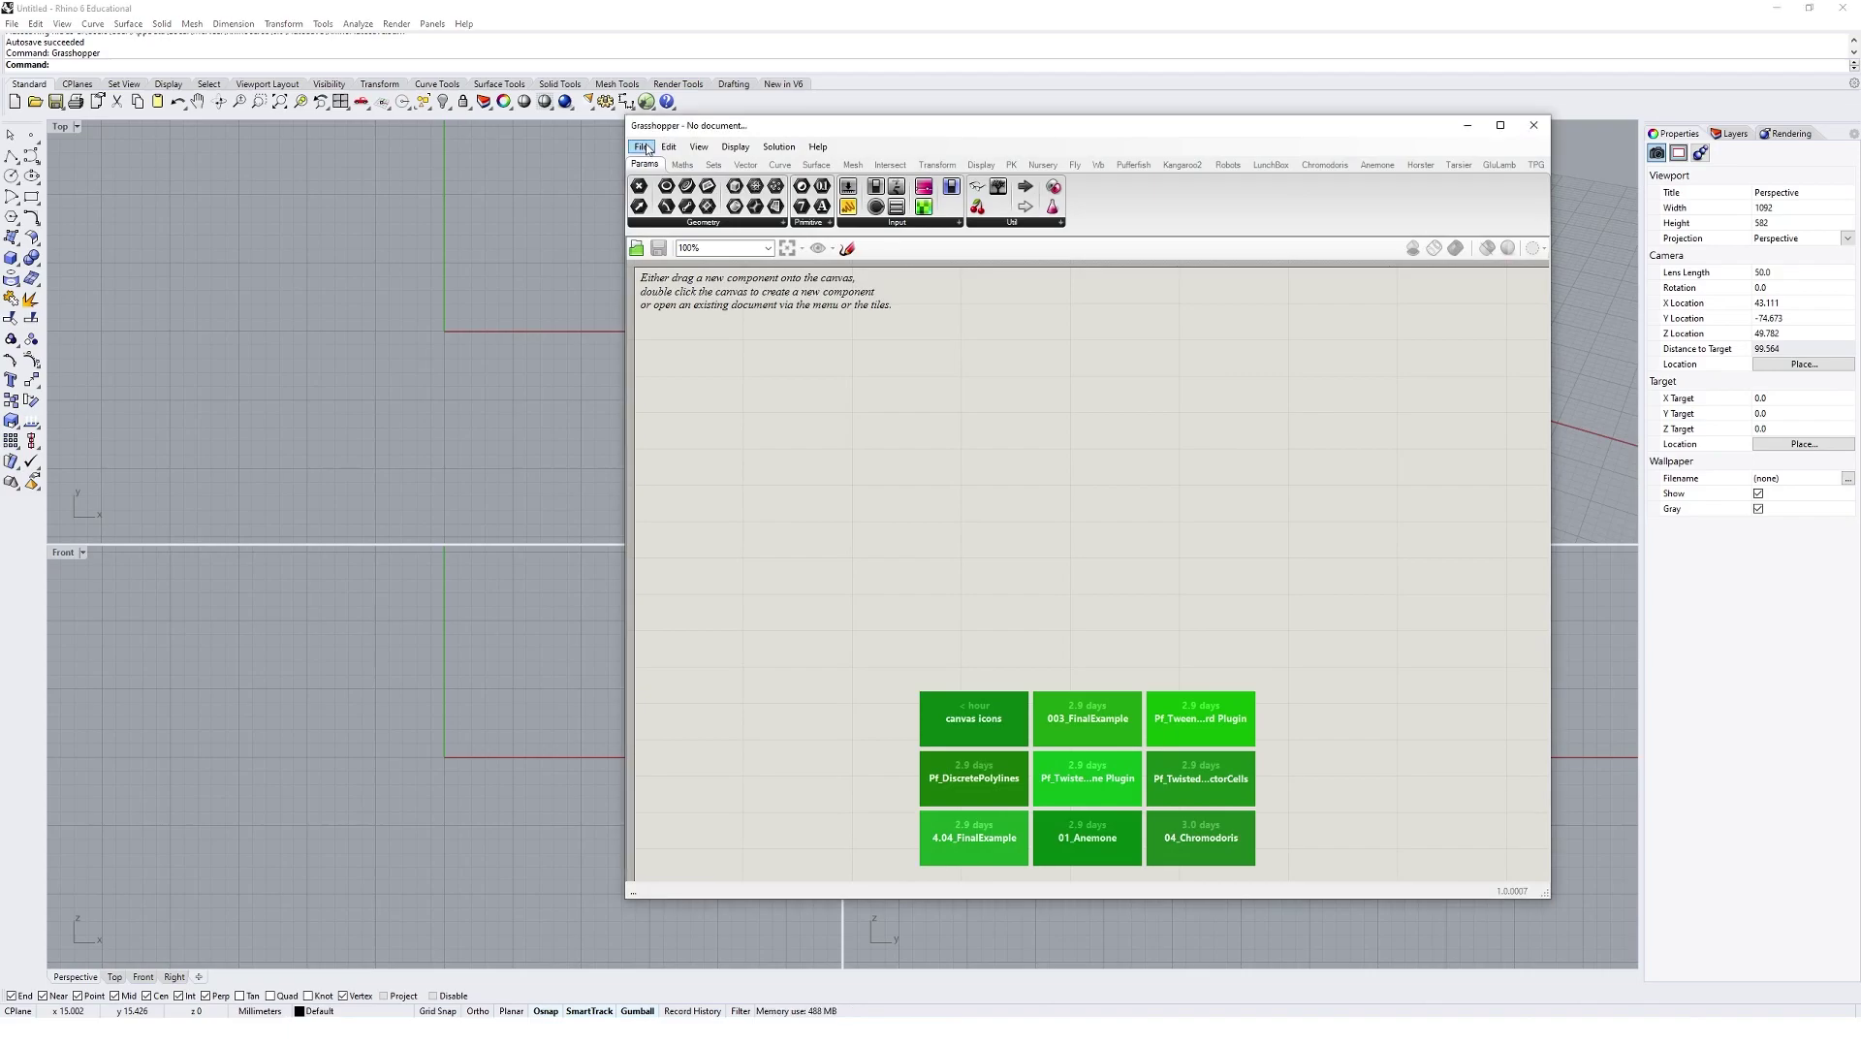
Step: Create a new blank Grasshopper document and snap its window to the right half of the screen
left_click(647, 149)
left_click(689, 166)
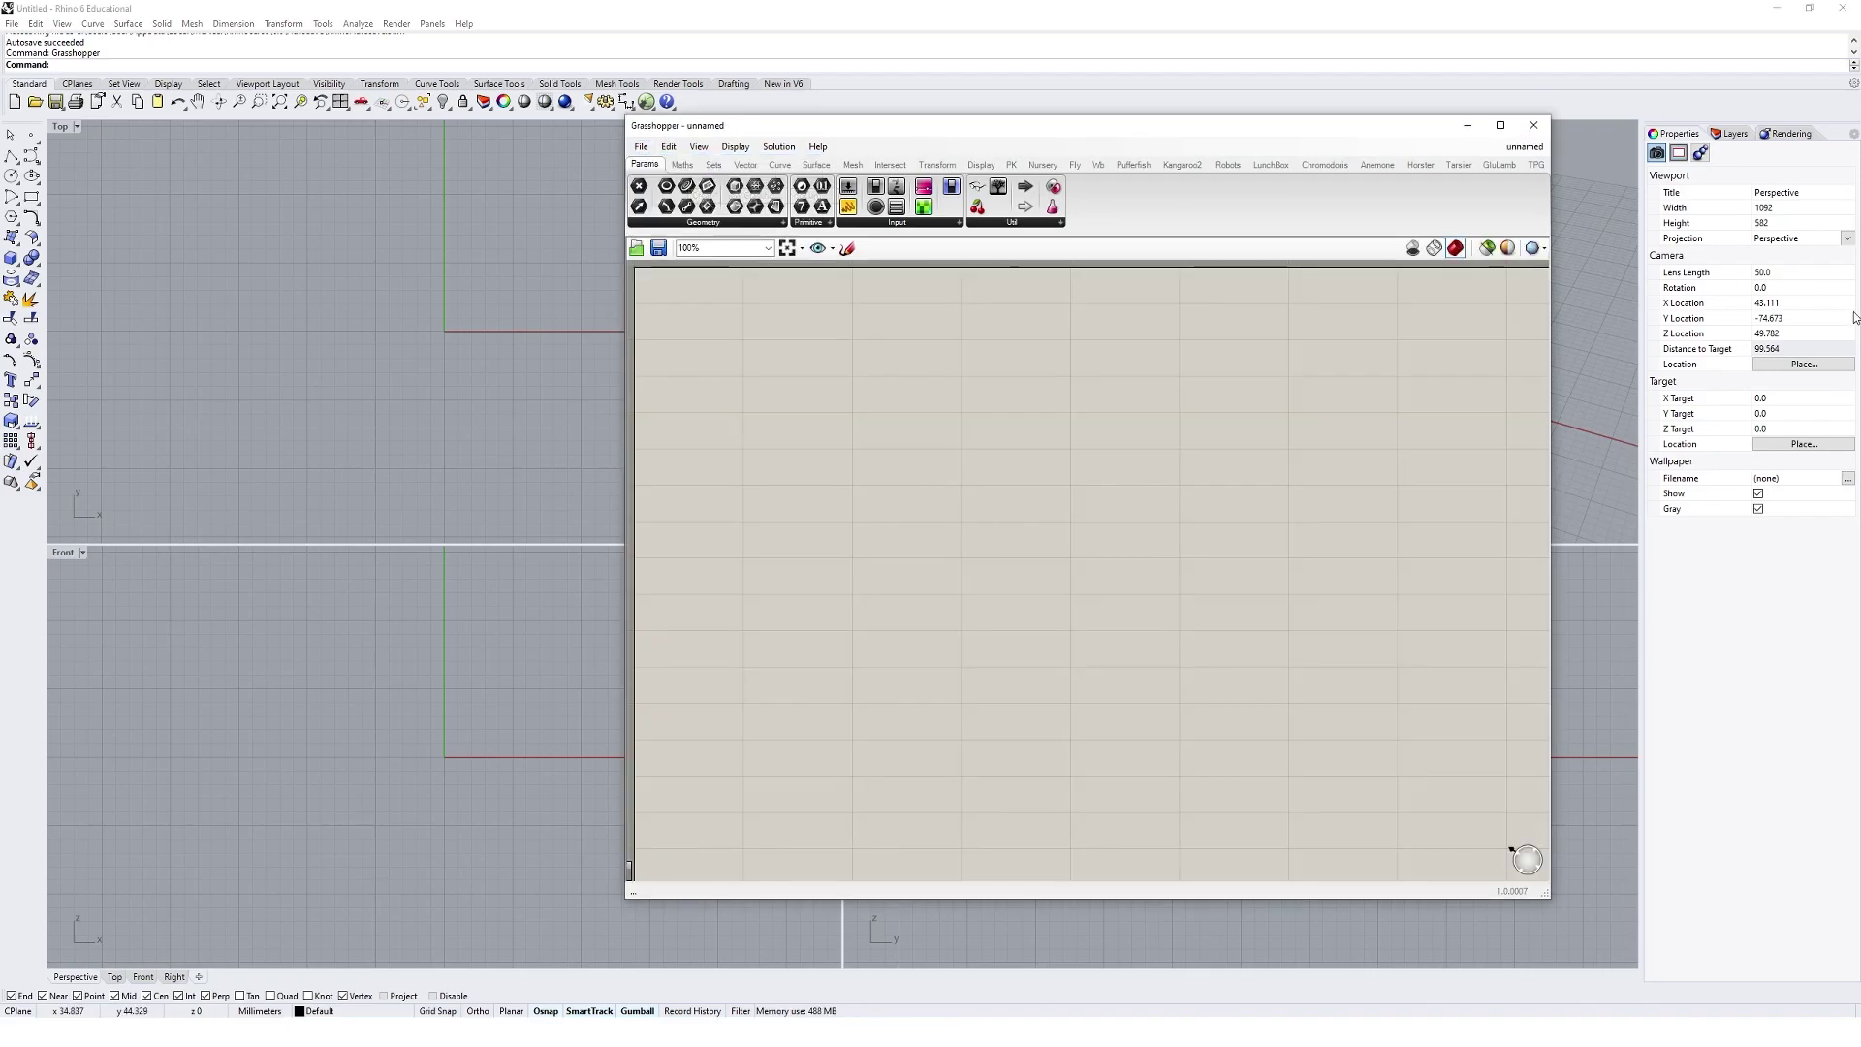
left_click_drag(1247, 125, 1860, 126)
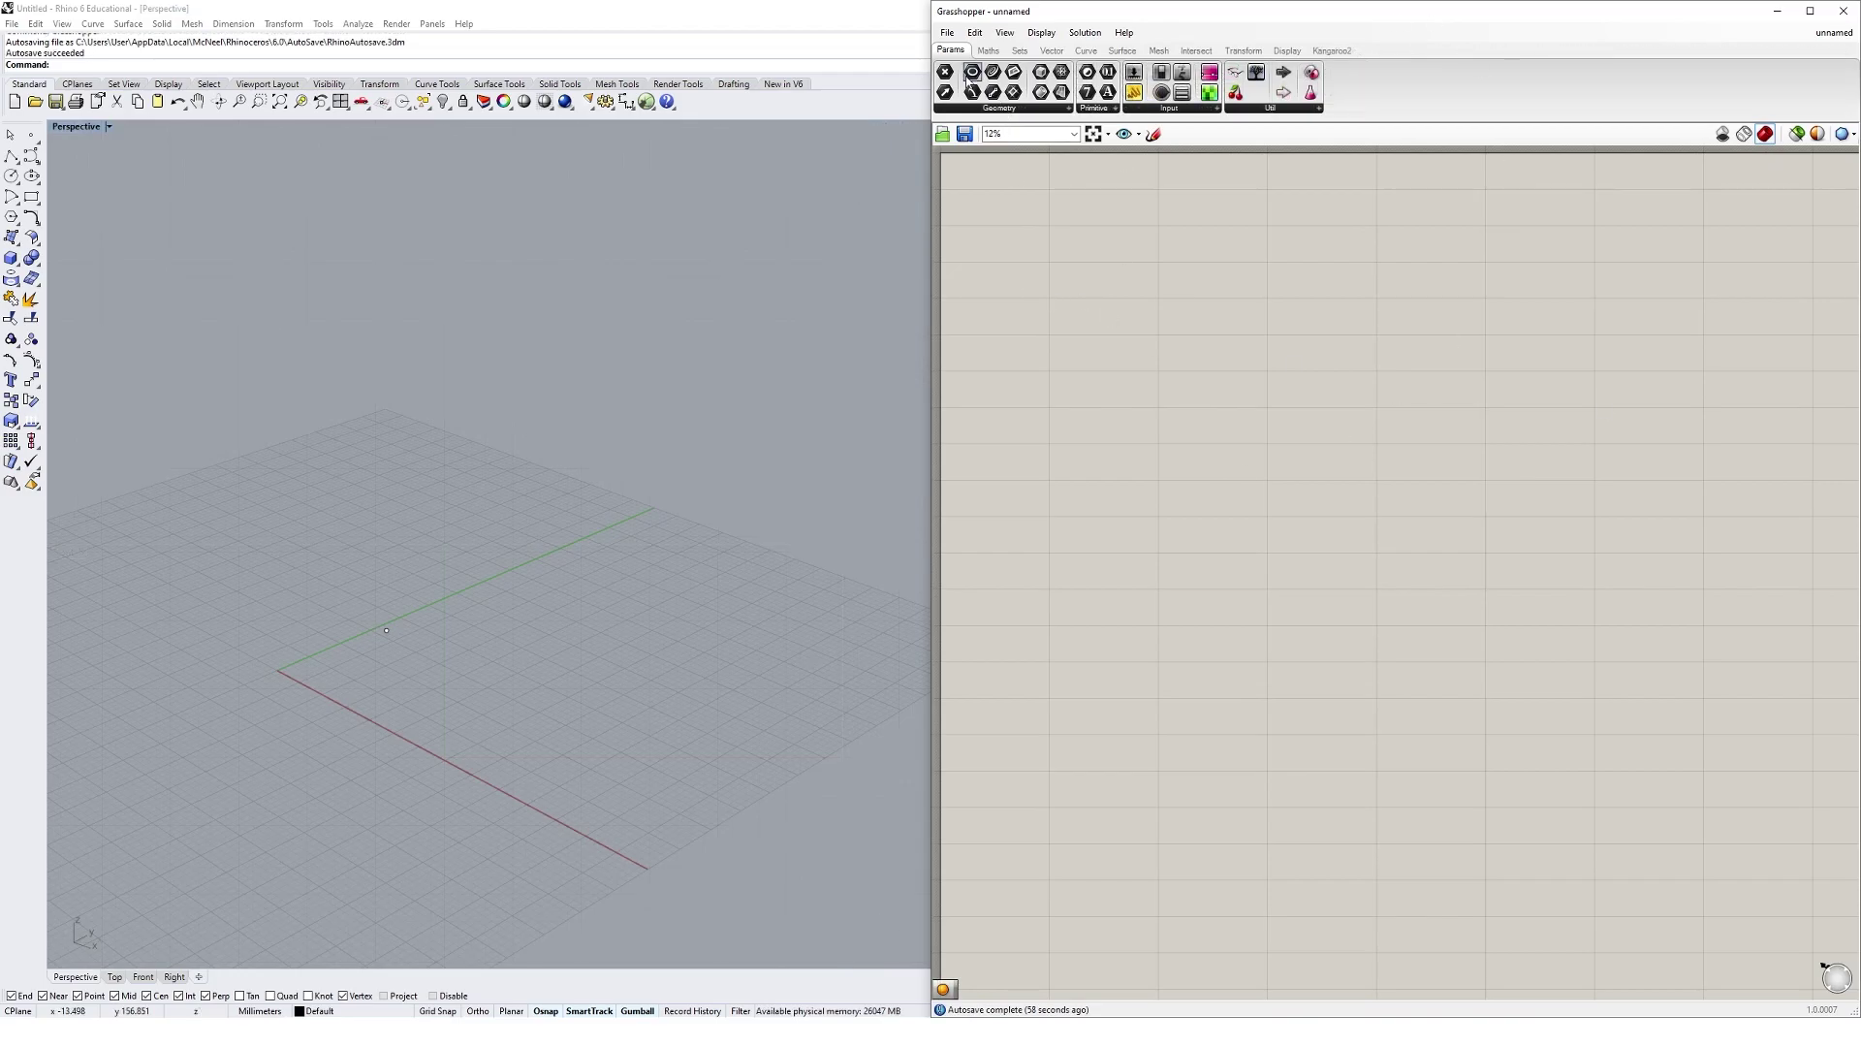
left_click(947, 32)
left_click(948, 32)
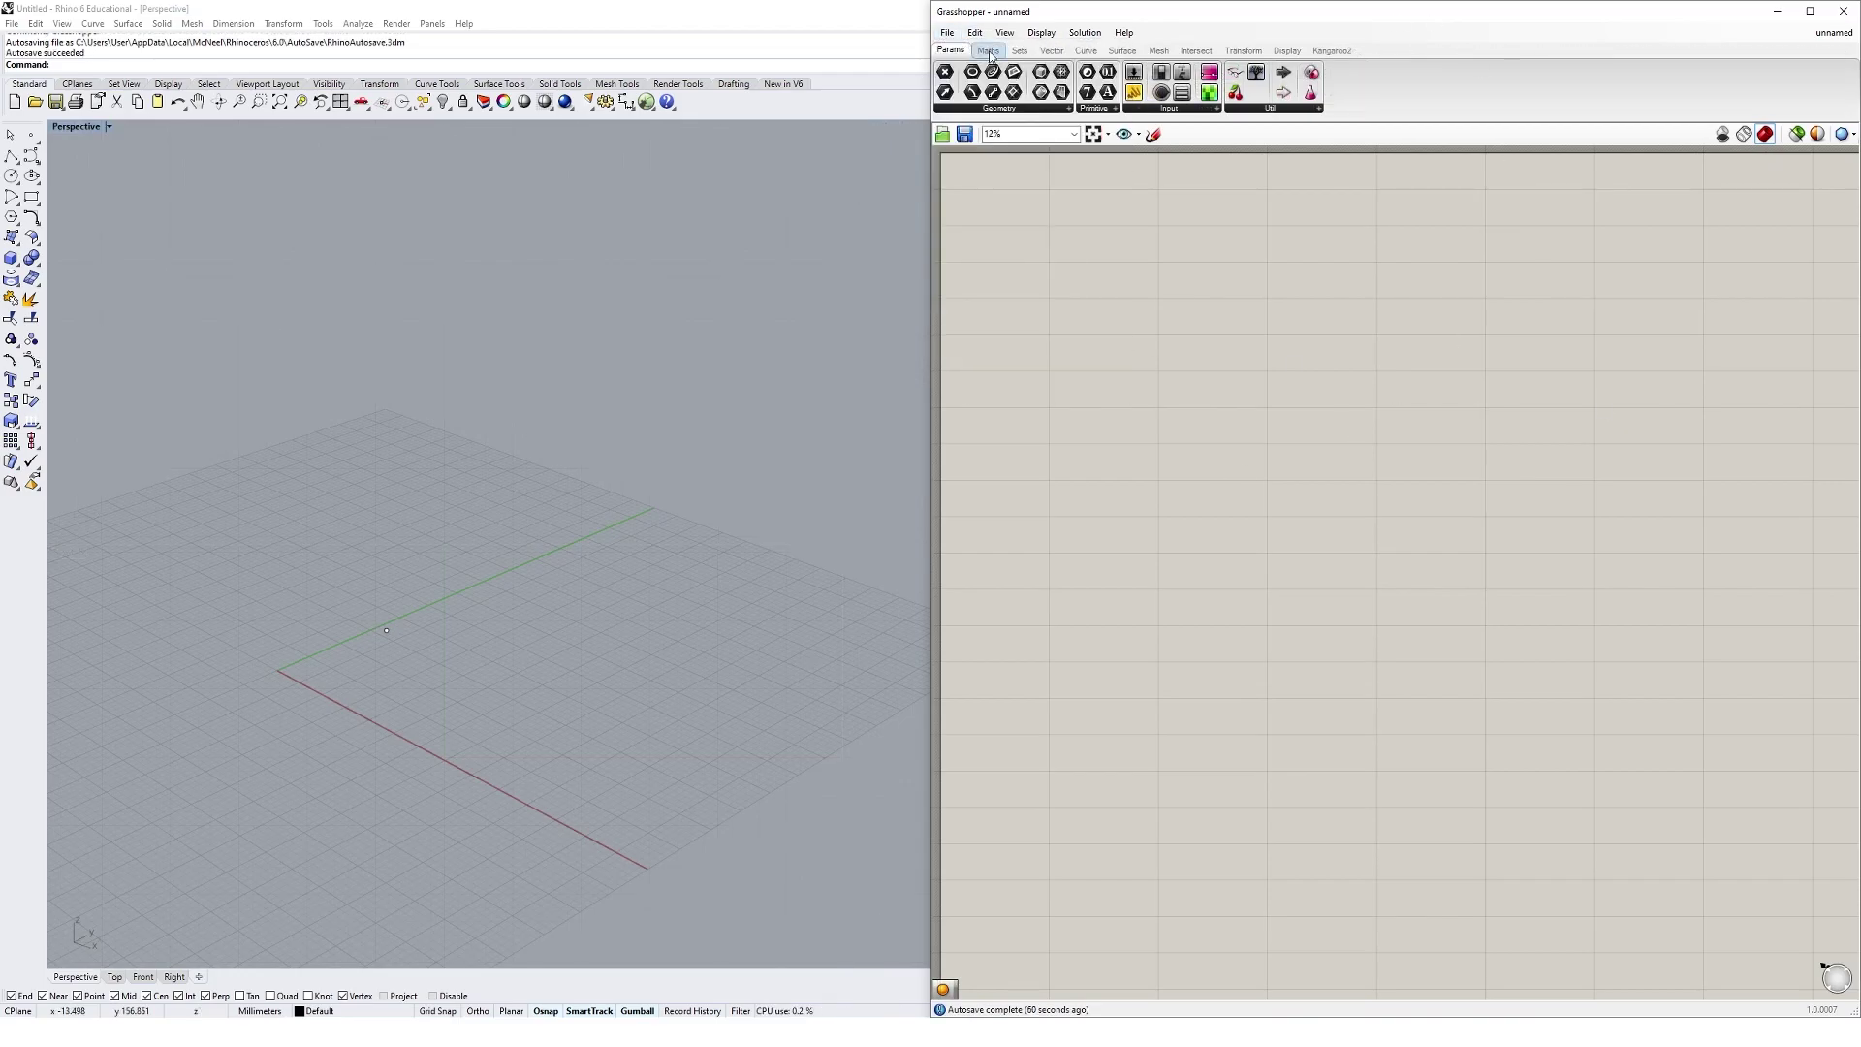
left_click(989, 52)
left_click(1019, 51)
left_click(1052, 50)
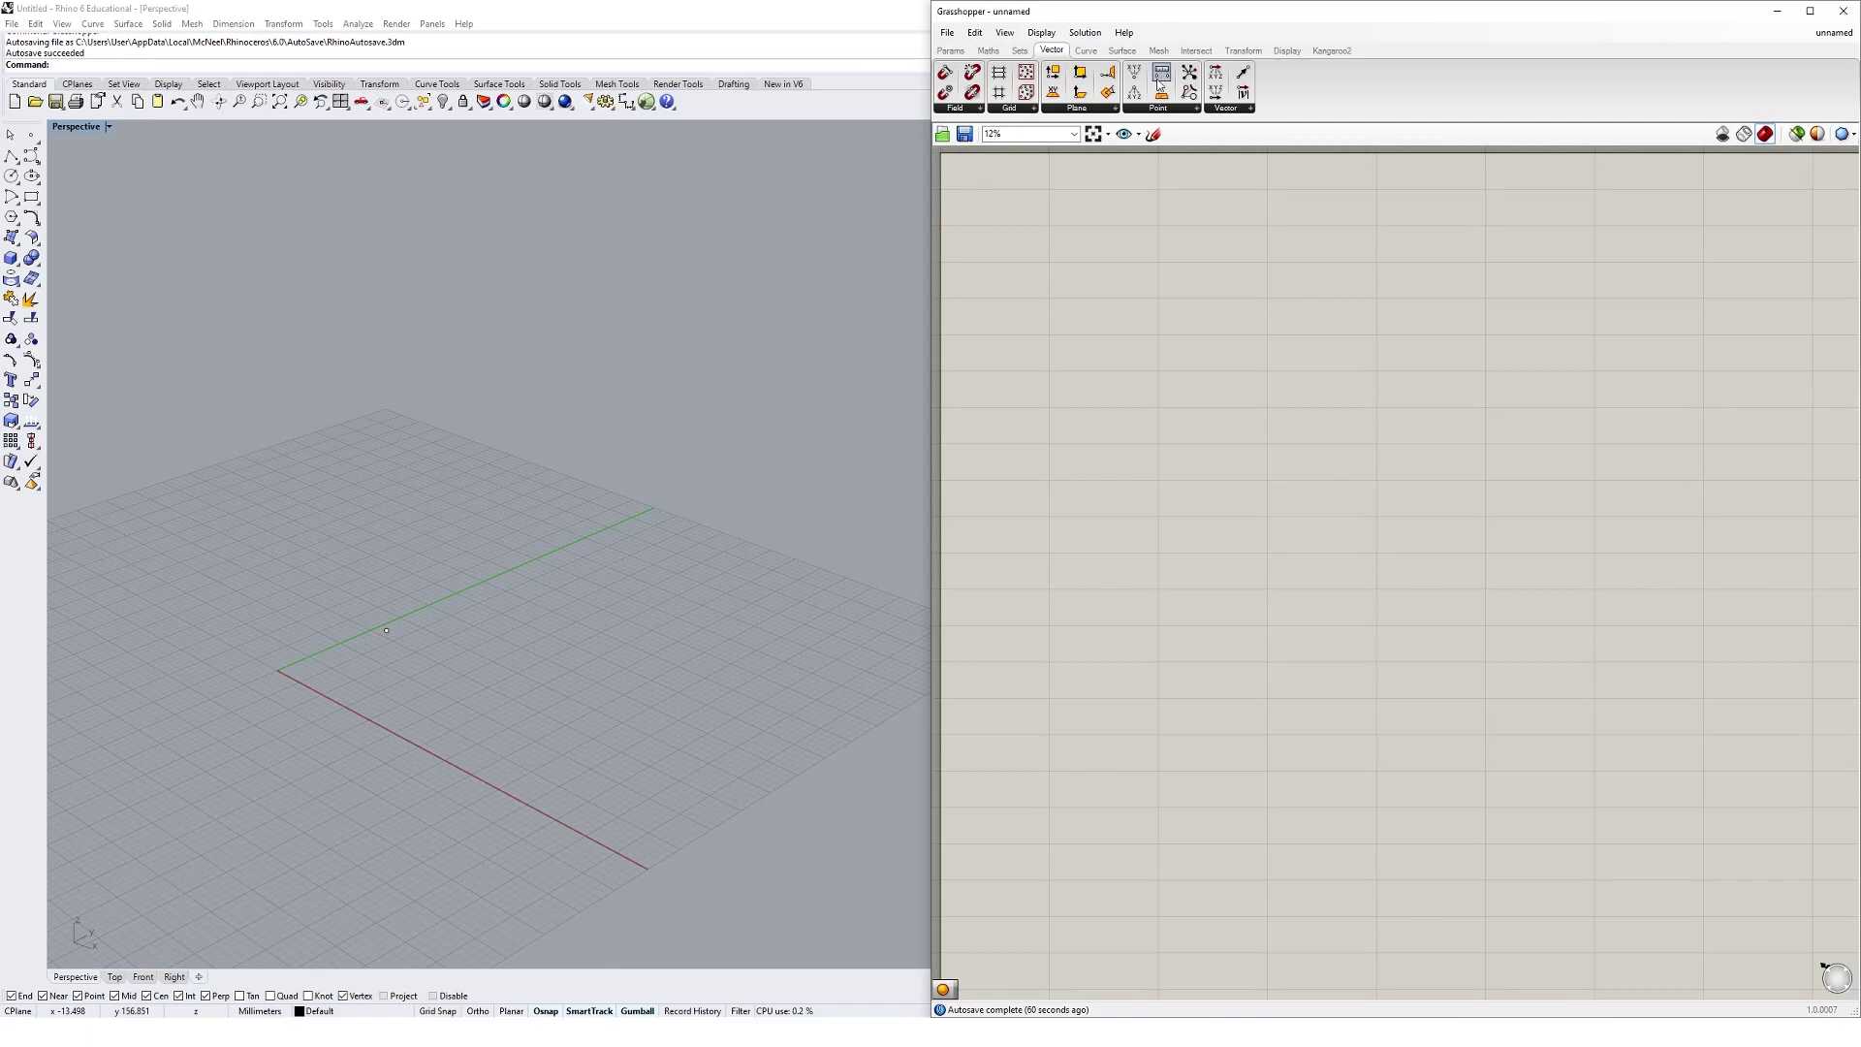
left_click(951, 50)
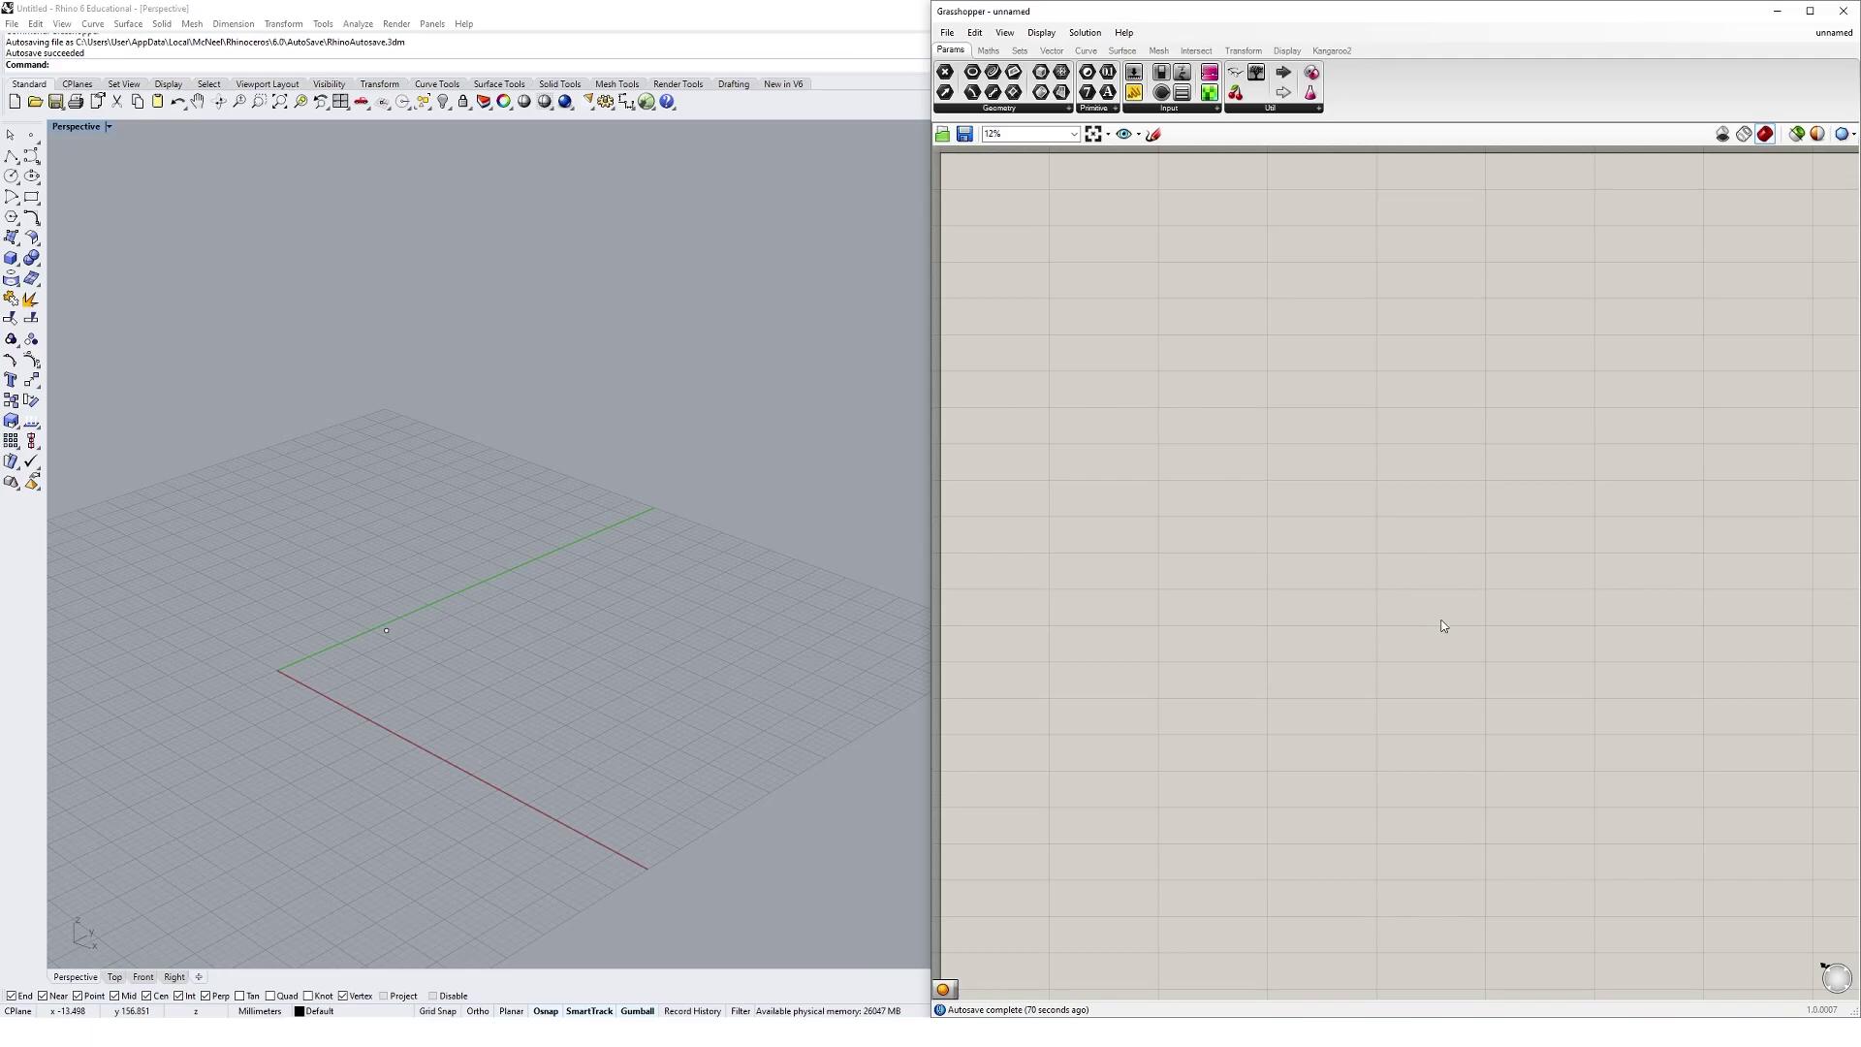
scroll(1312, 531, "up", 2)
scroll(1312, 526, "down", 2)
mouse_move(1242, 340)
right_mouse_down()
mouse_move(1275, 354)
mouse_move(1155, 271)
mouse_move(1255, 282)
mouse_move(1371, 345)
mouse_move(1223, 321)
mouse_move(1308, 353)
mouse_move(1255, 324)
mouse_move(1267, 400)
mouse_move(1242, 324)
mouse_move(1271, 336)
right_mouse_up()
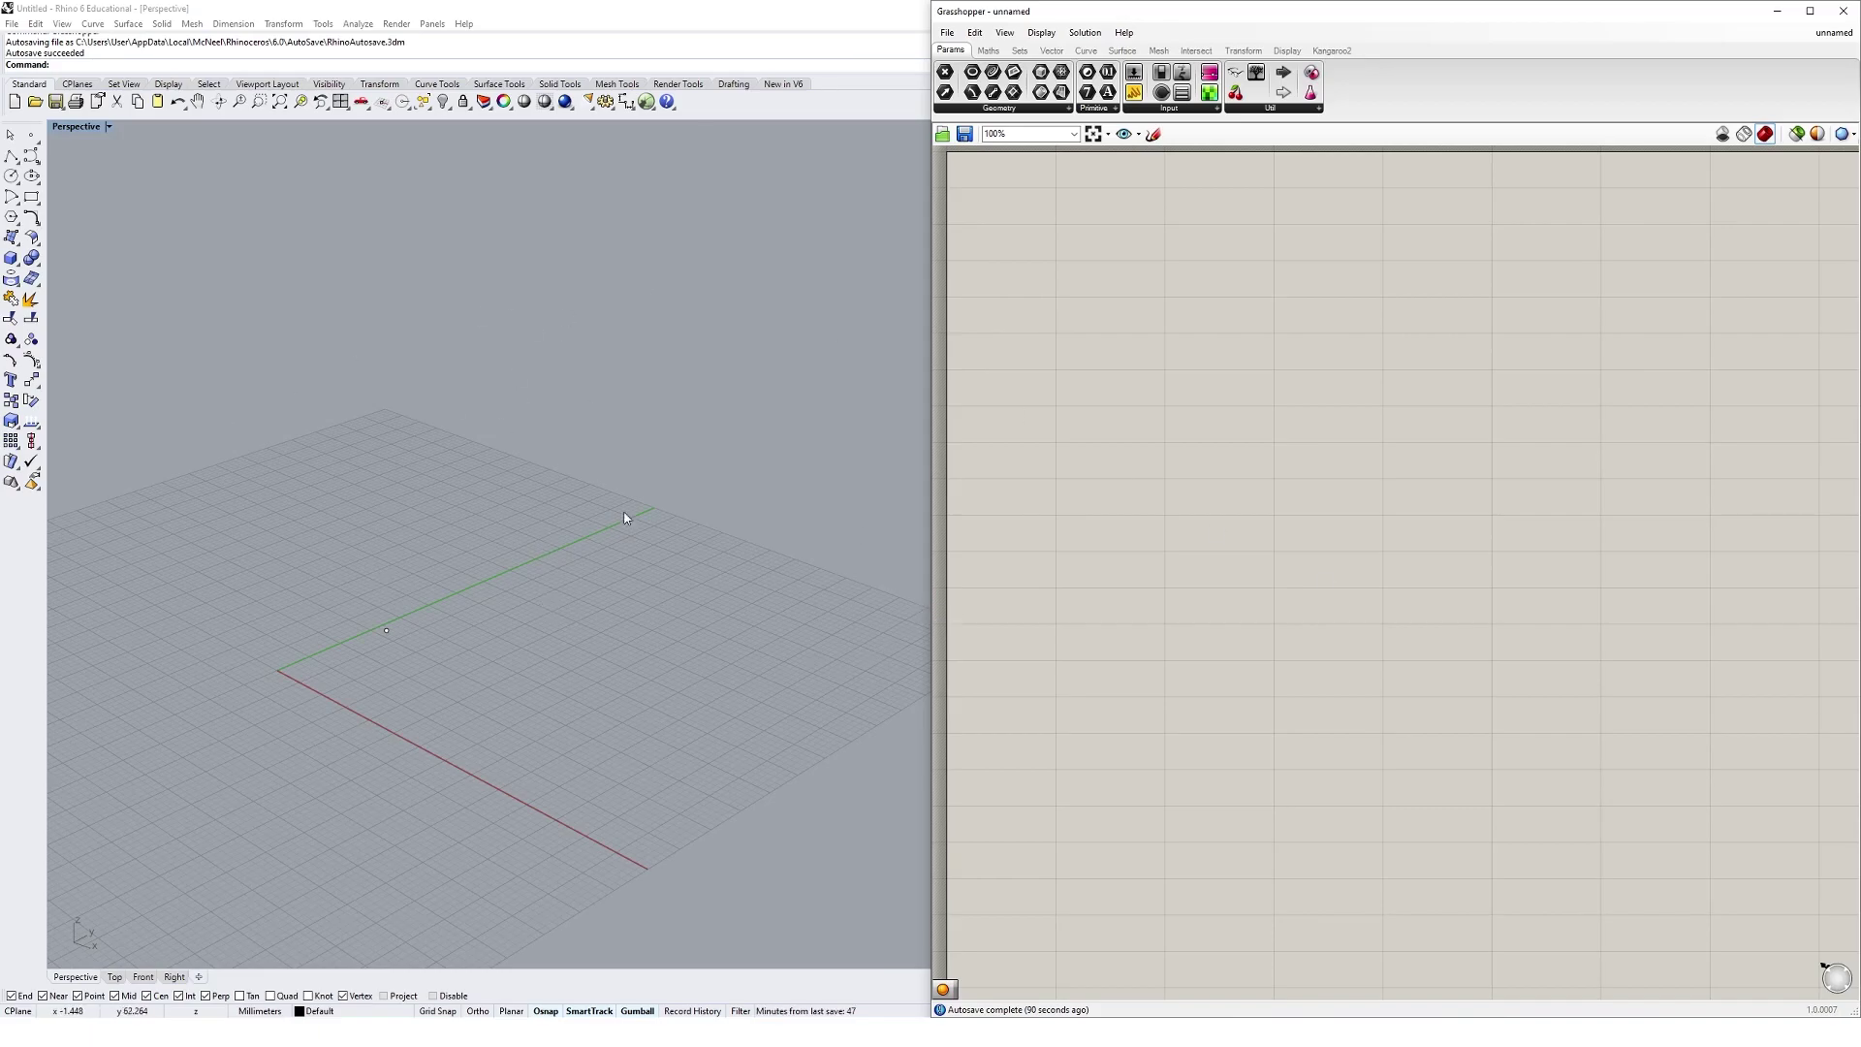
Step: Delete the existing point near the origin in the Perspective view
right_click_drag(631, 509, 790, 488, "shift")
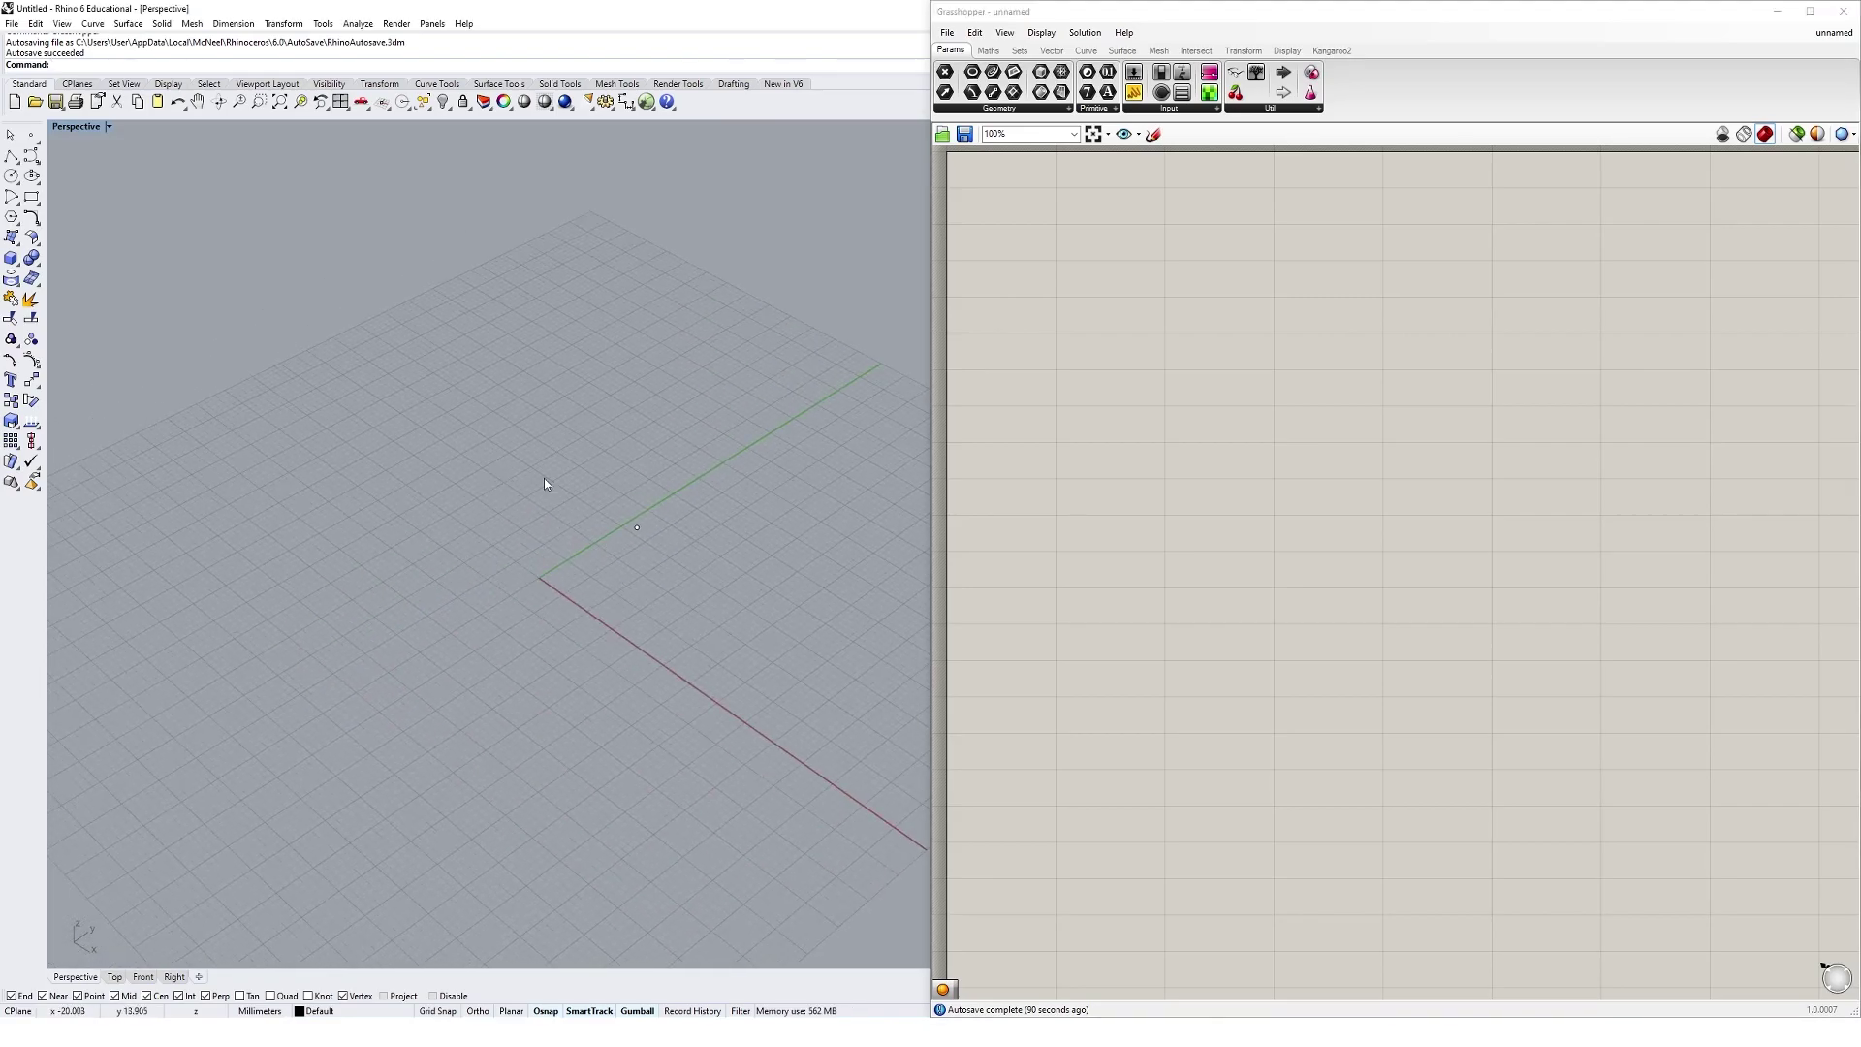
left_click(629, 539)
key("Delete")
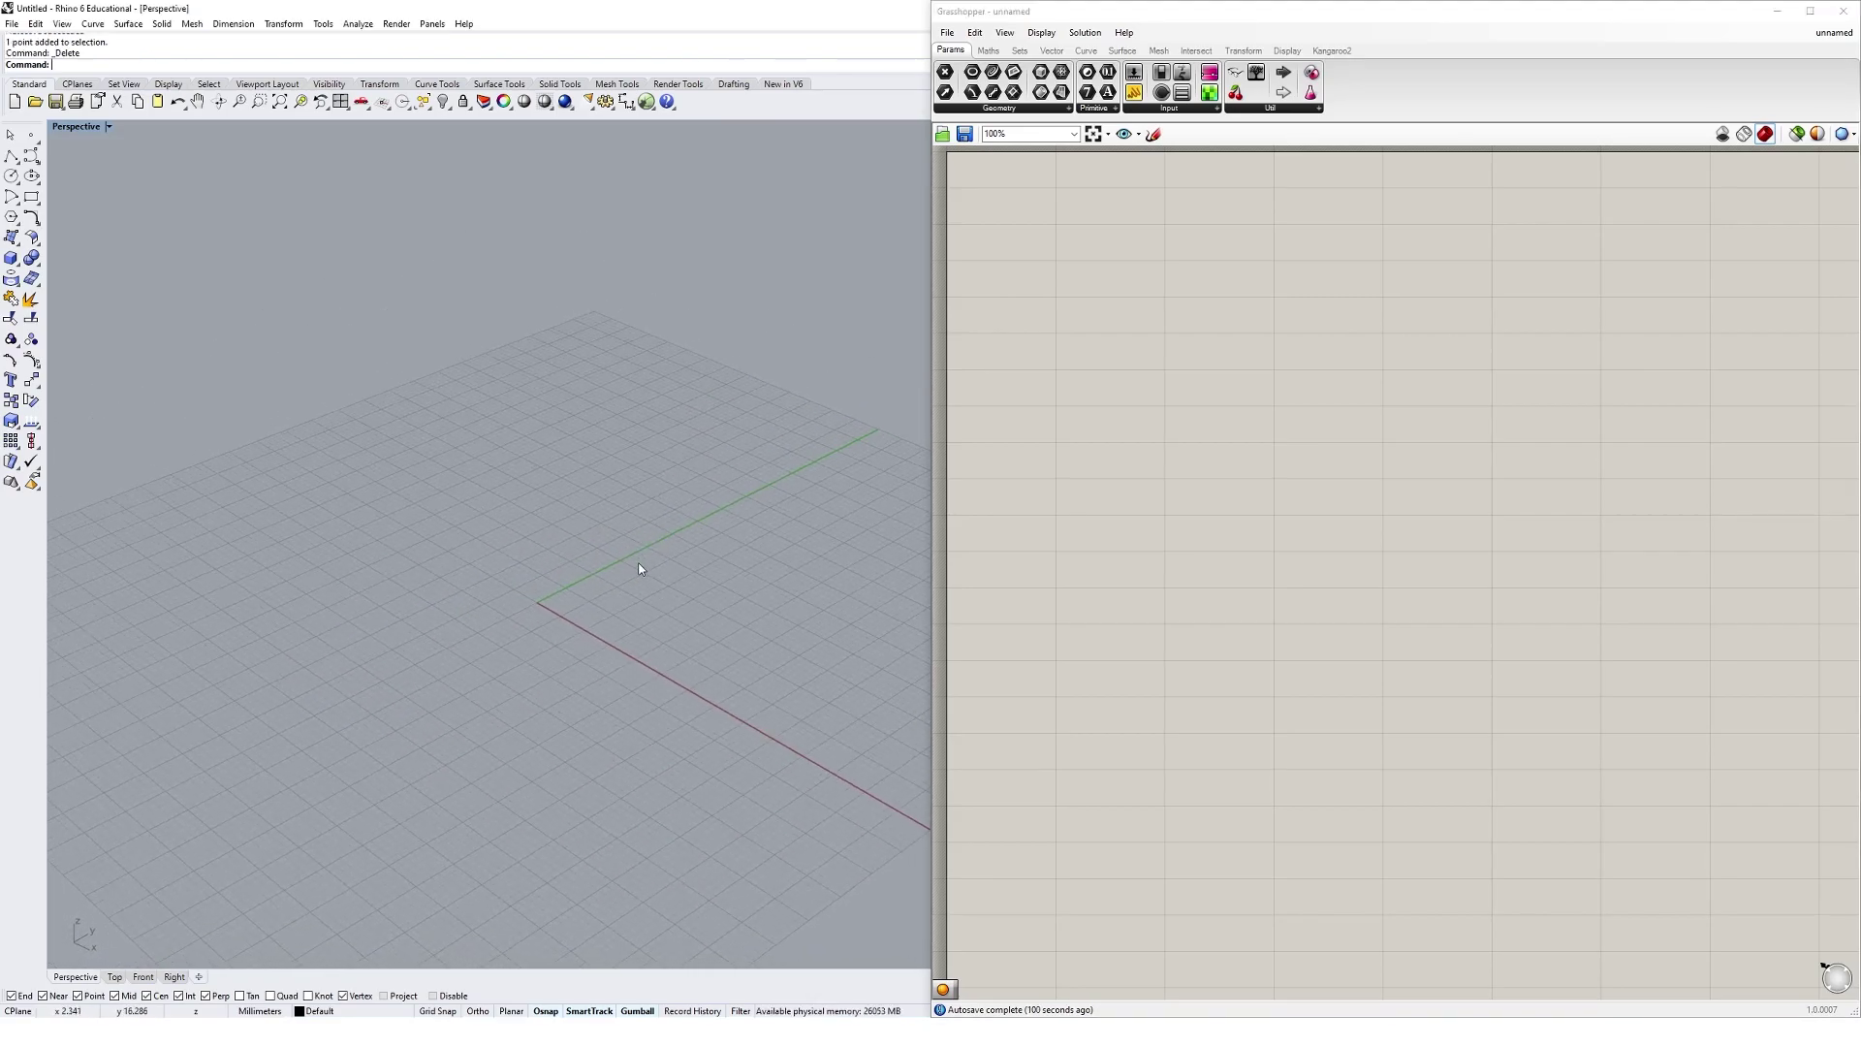
Step: Draw a test sphere centred at the origin with radius 20
type("Sphere")
key("Return")
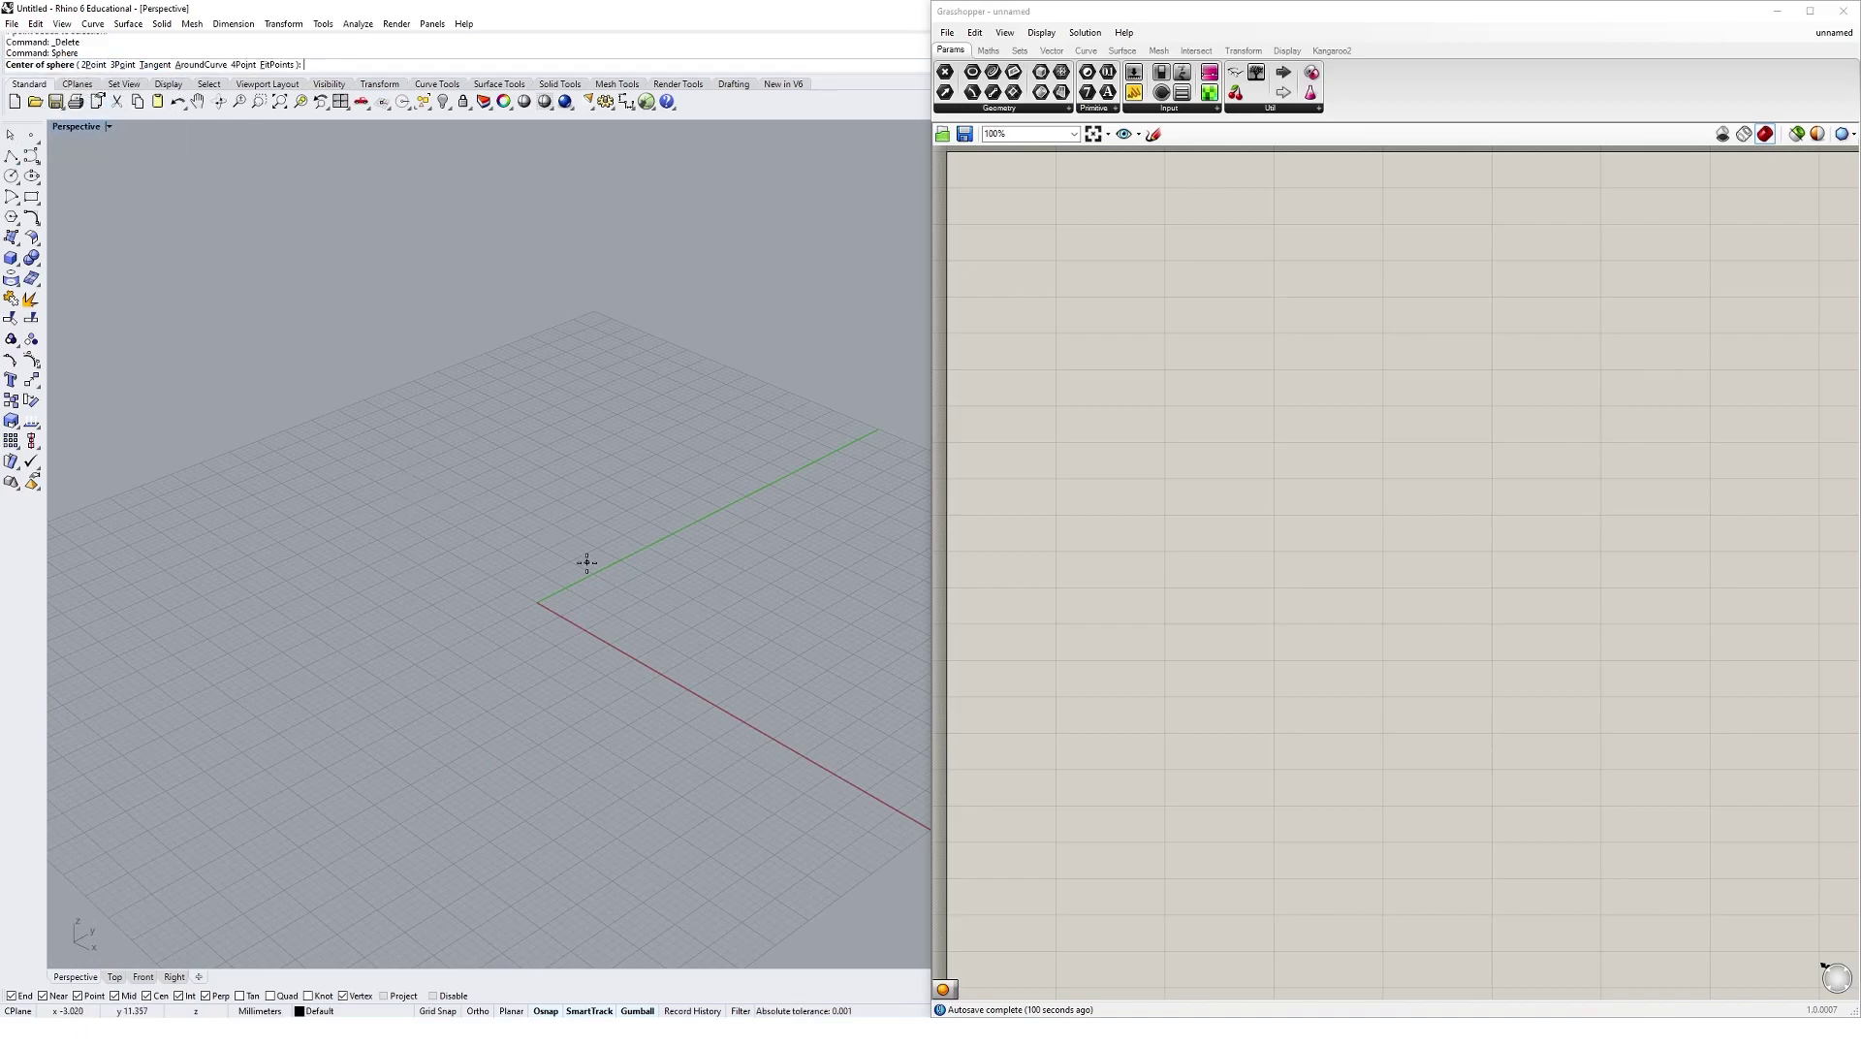
left_click(531, 600)
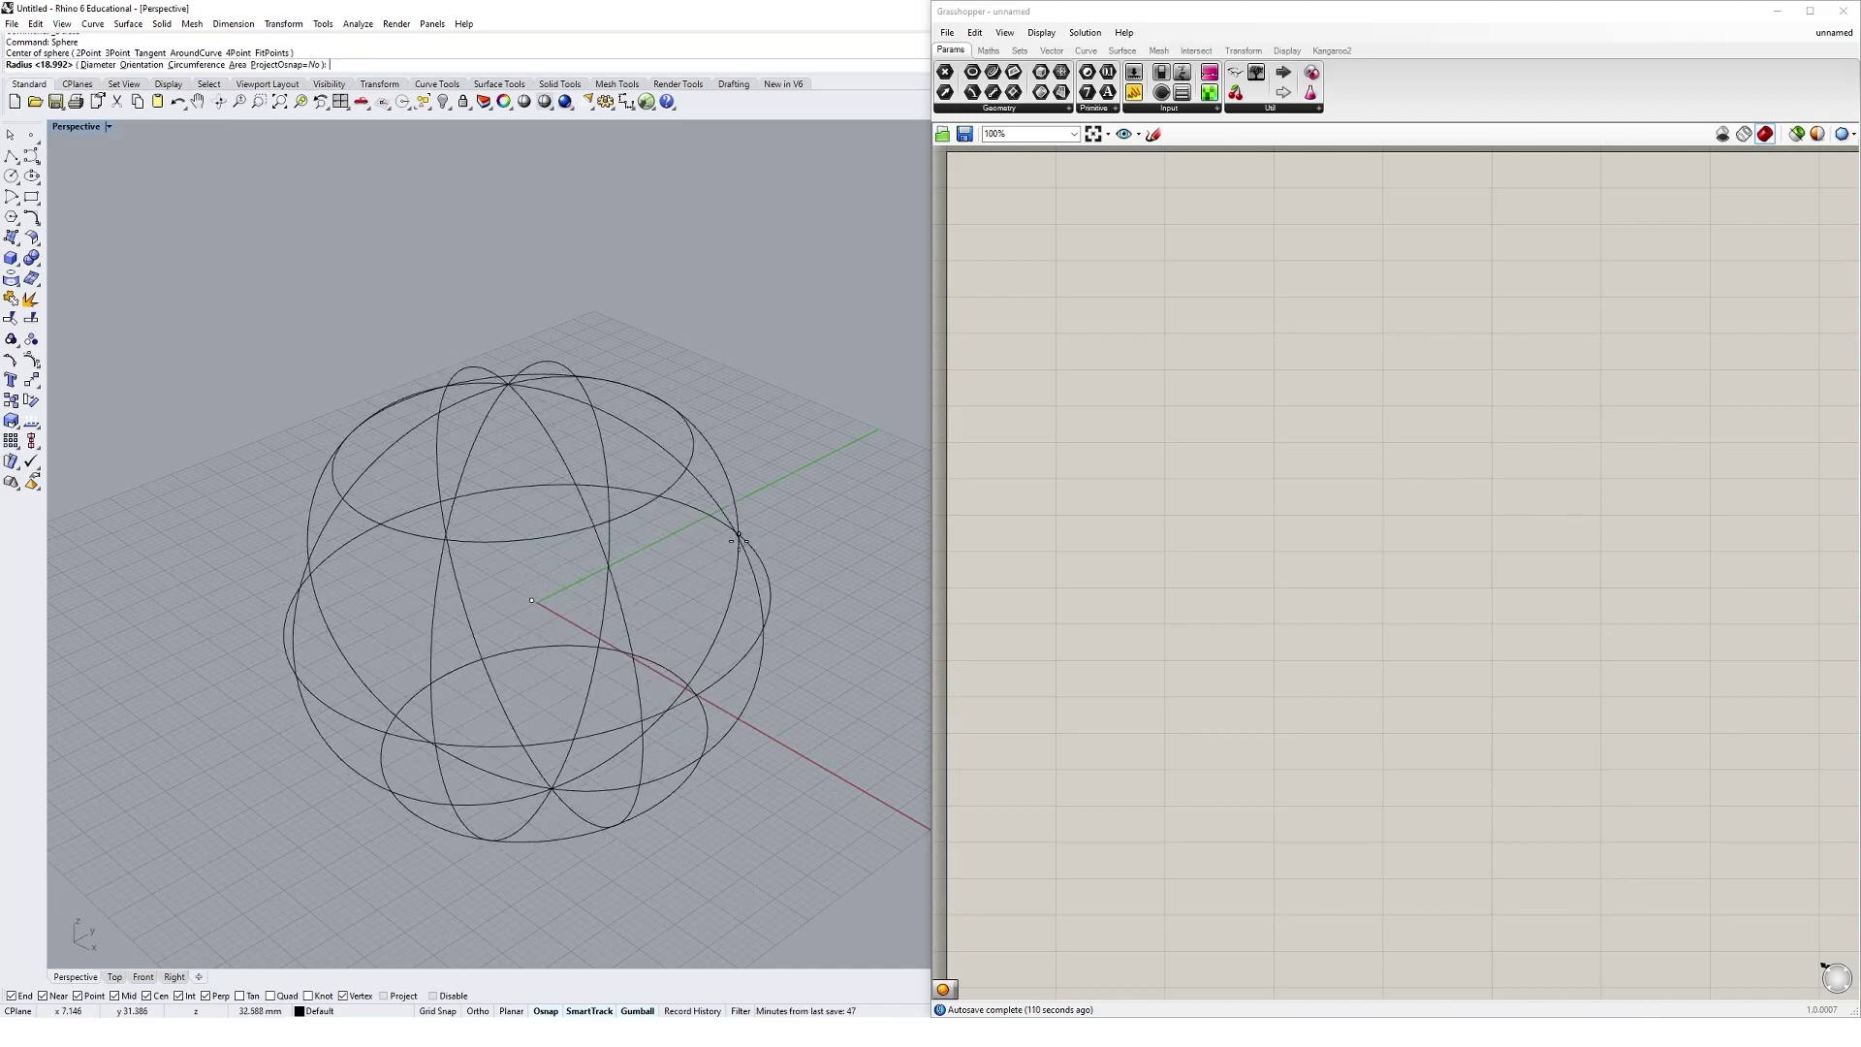
type("20")
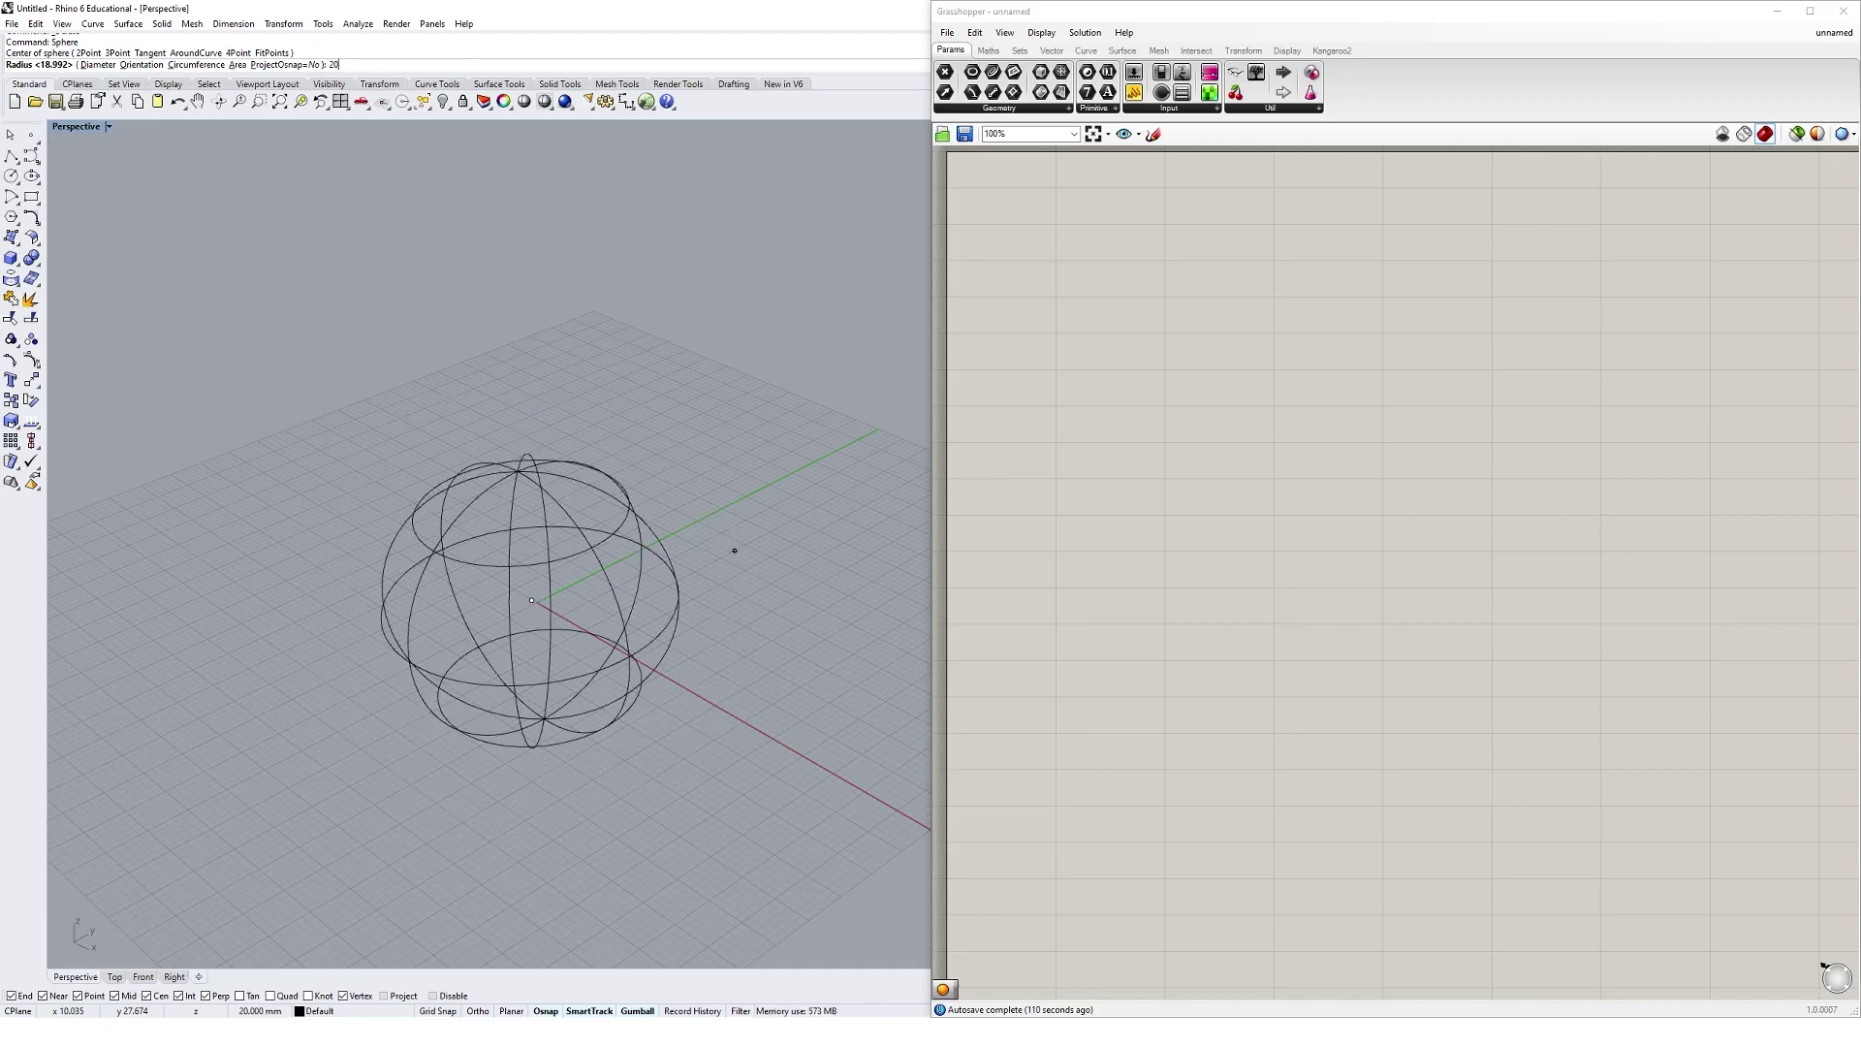
key("Return")
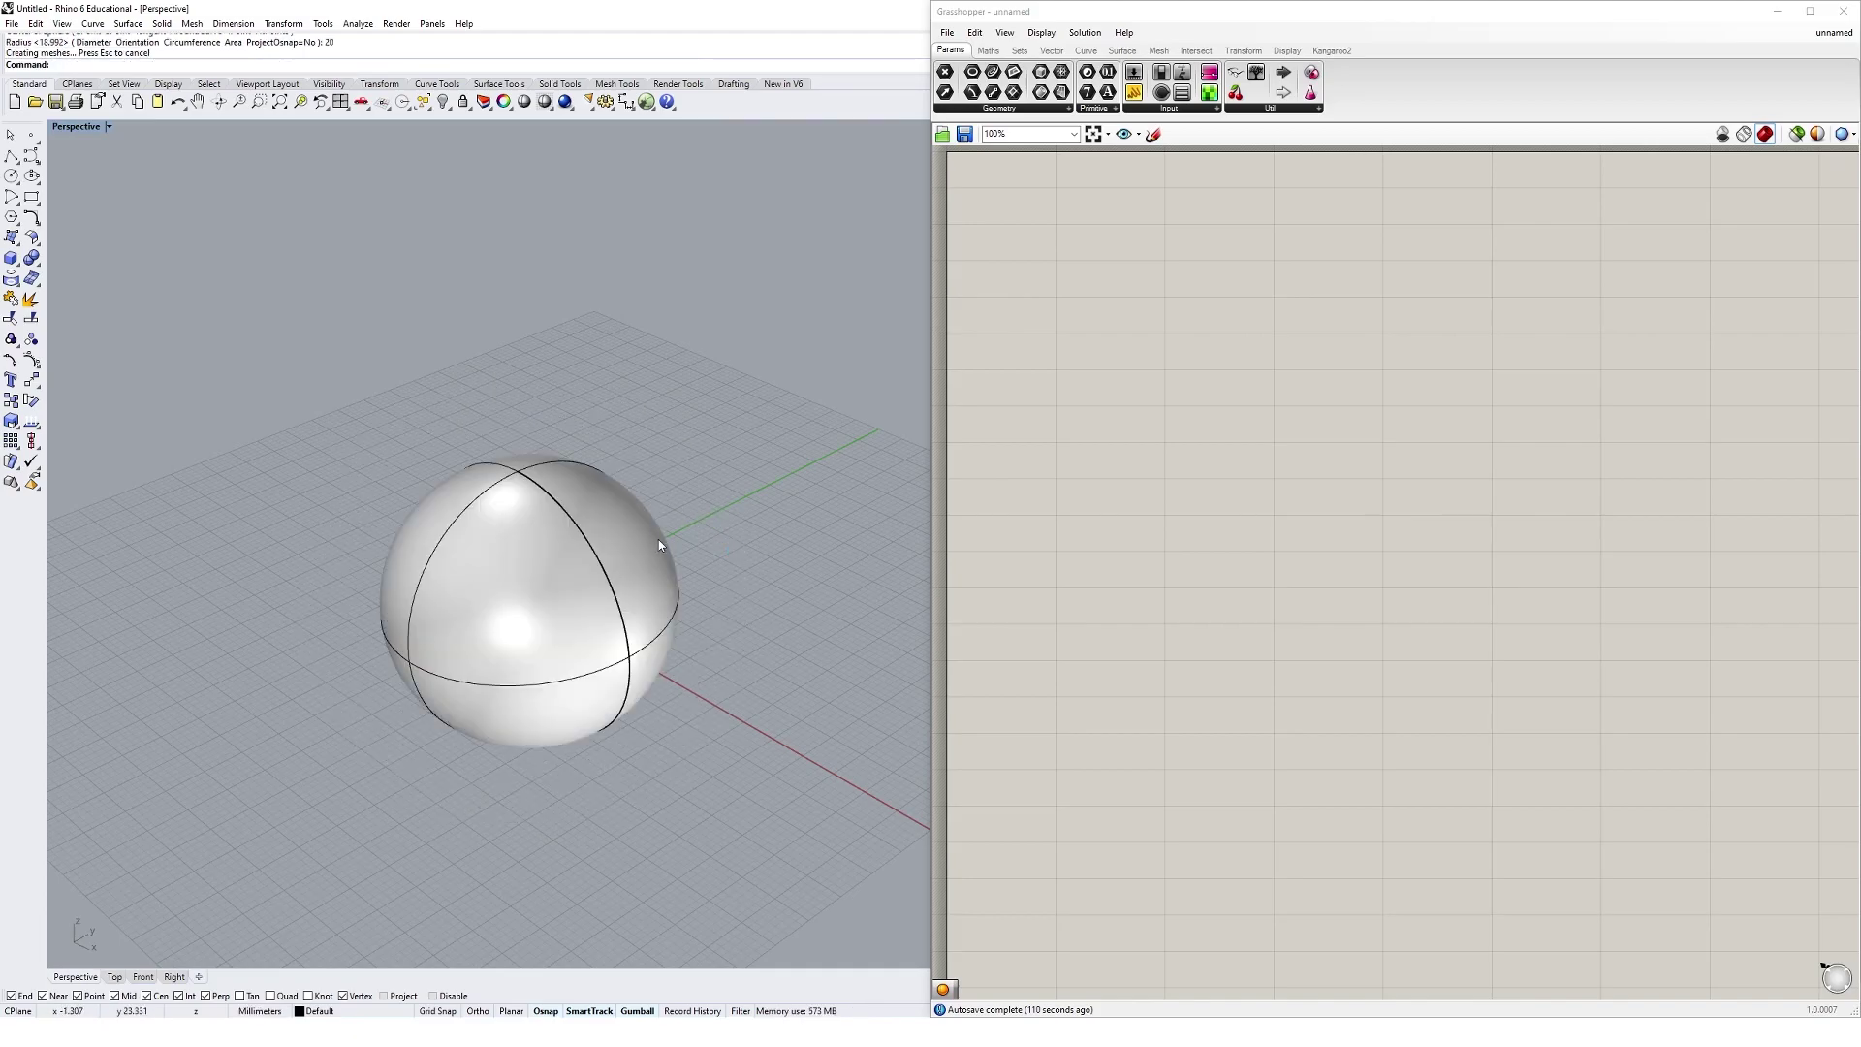
Step: Delete the test sphere, leaving the Rhino viewport empty
right_click_drag(626, 502, 655, 596)
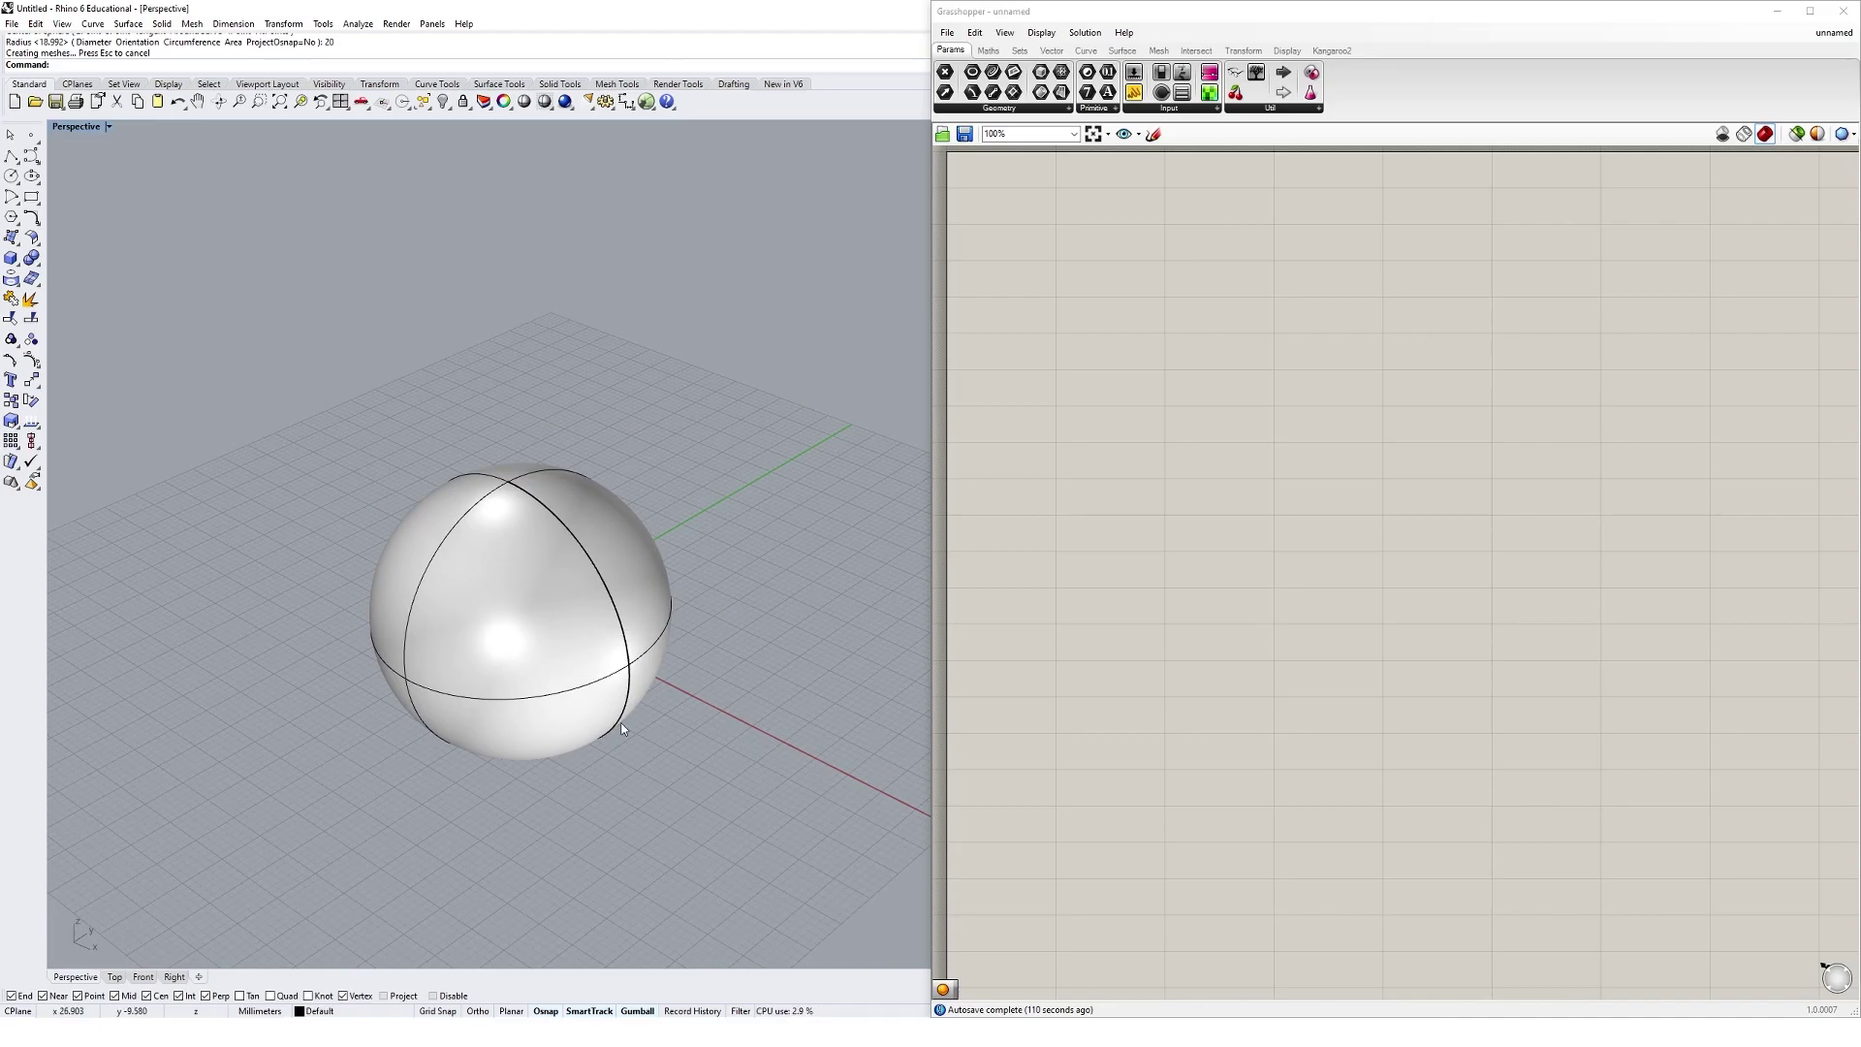
right_click_drag(622, 729, 483, 549)
left_click(511, 669)
key("Delete")
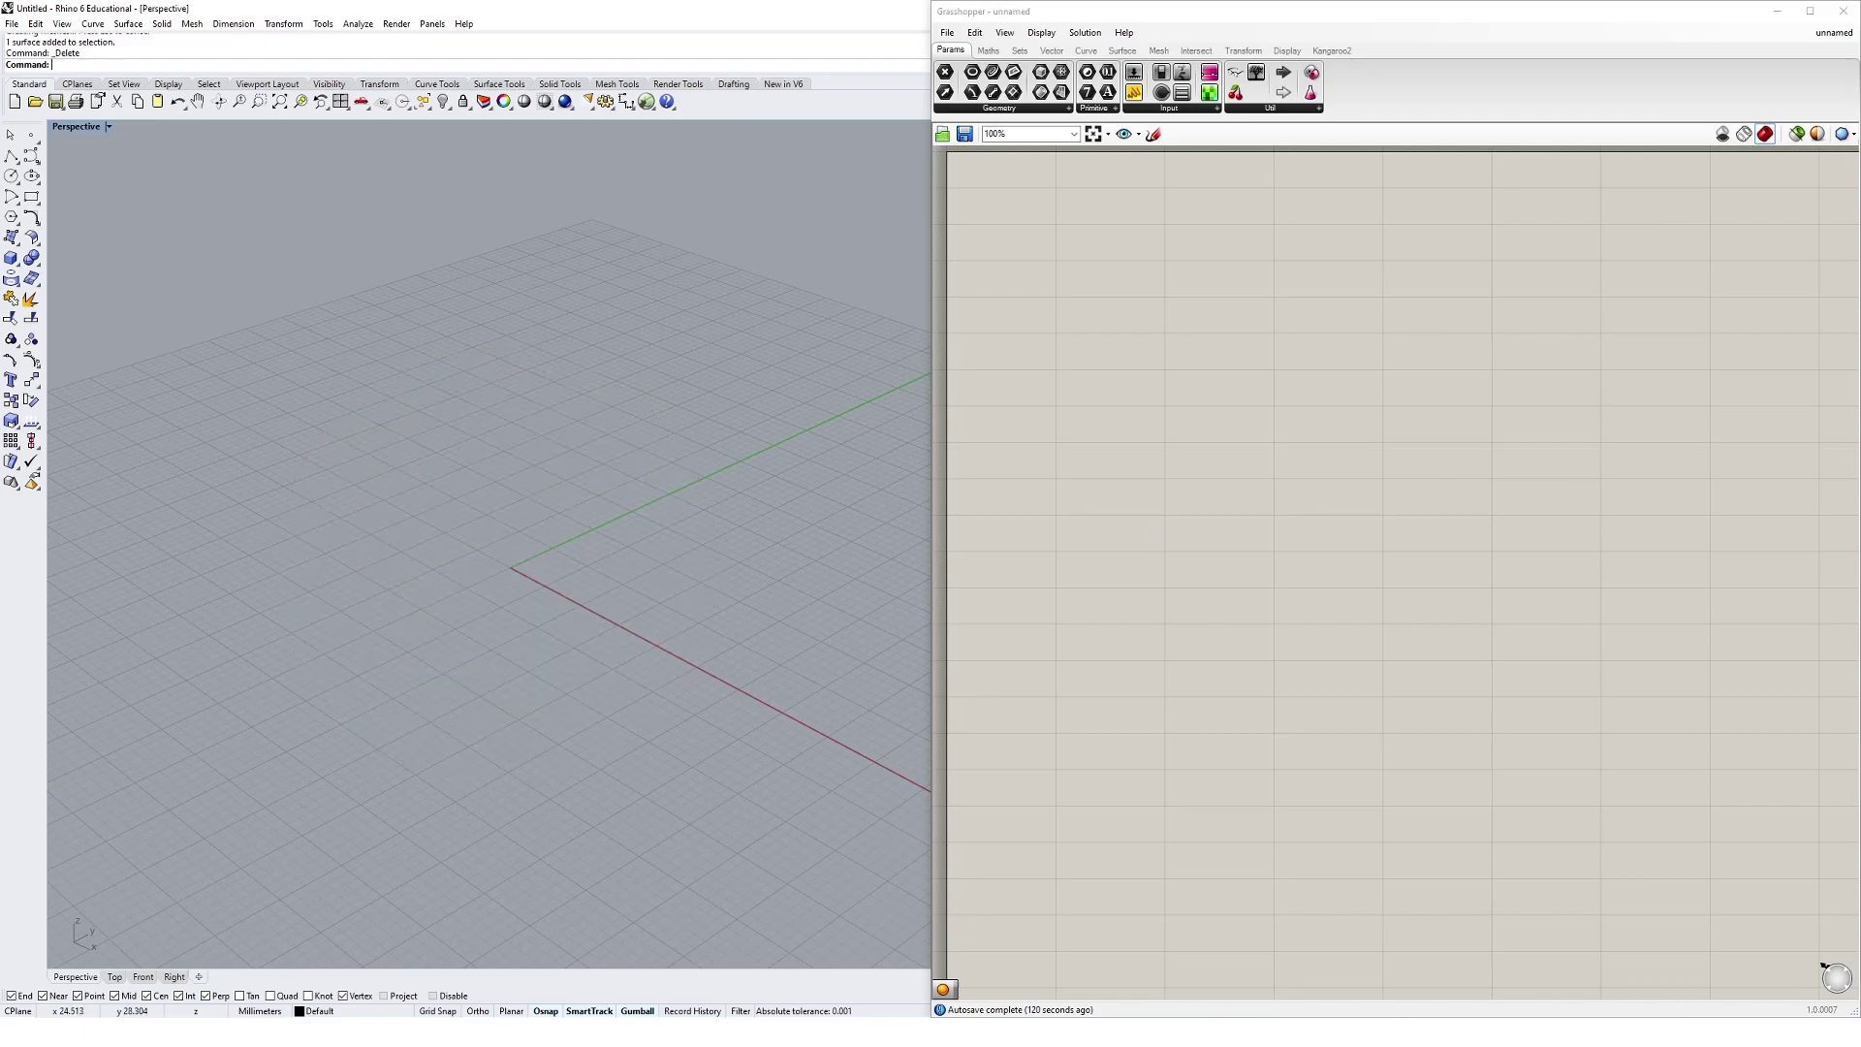
left_click(1674, 281)
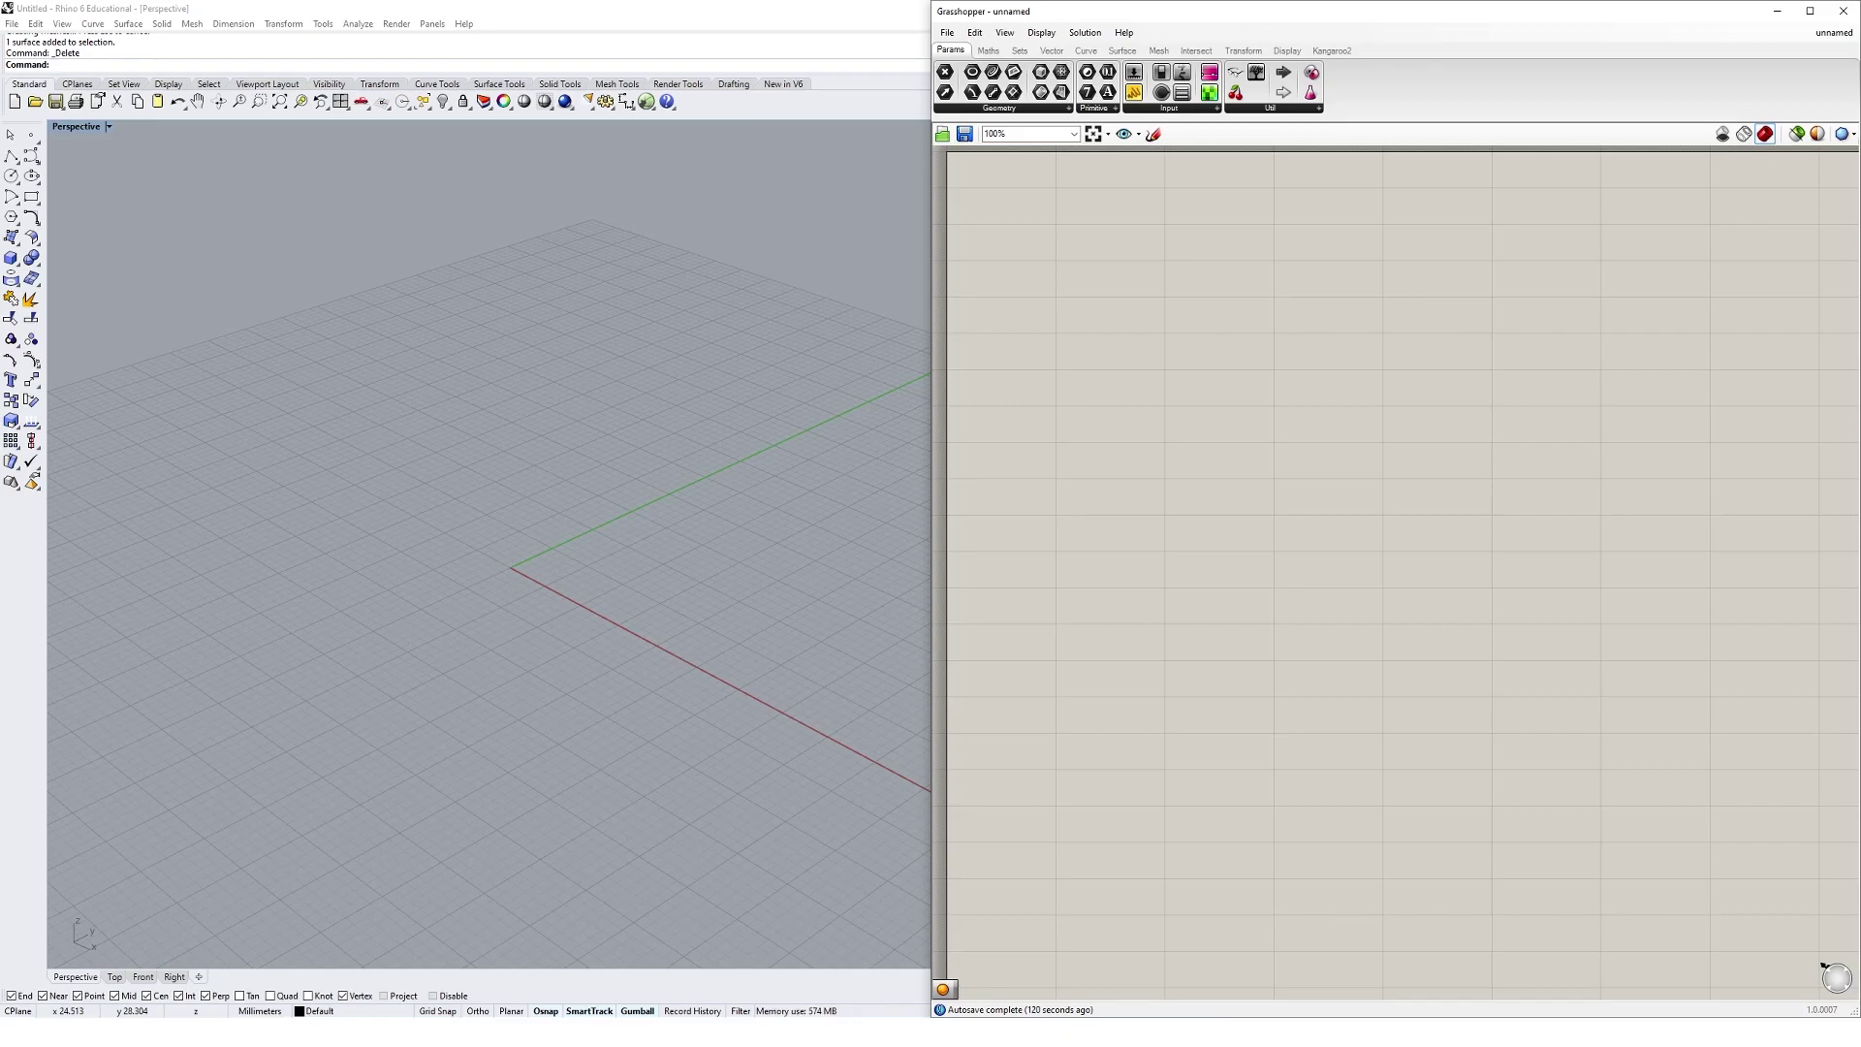
Step: Pick the Sphere component from Surface > Primitive to place on the canvas
left_click(1122, 52)
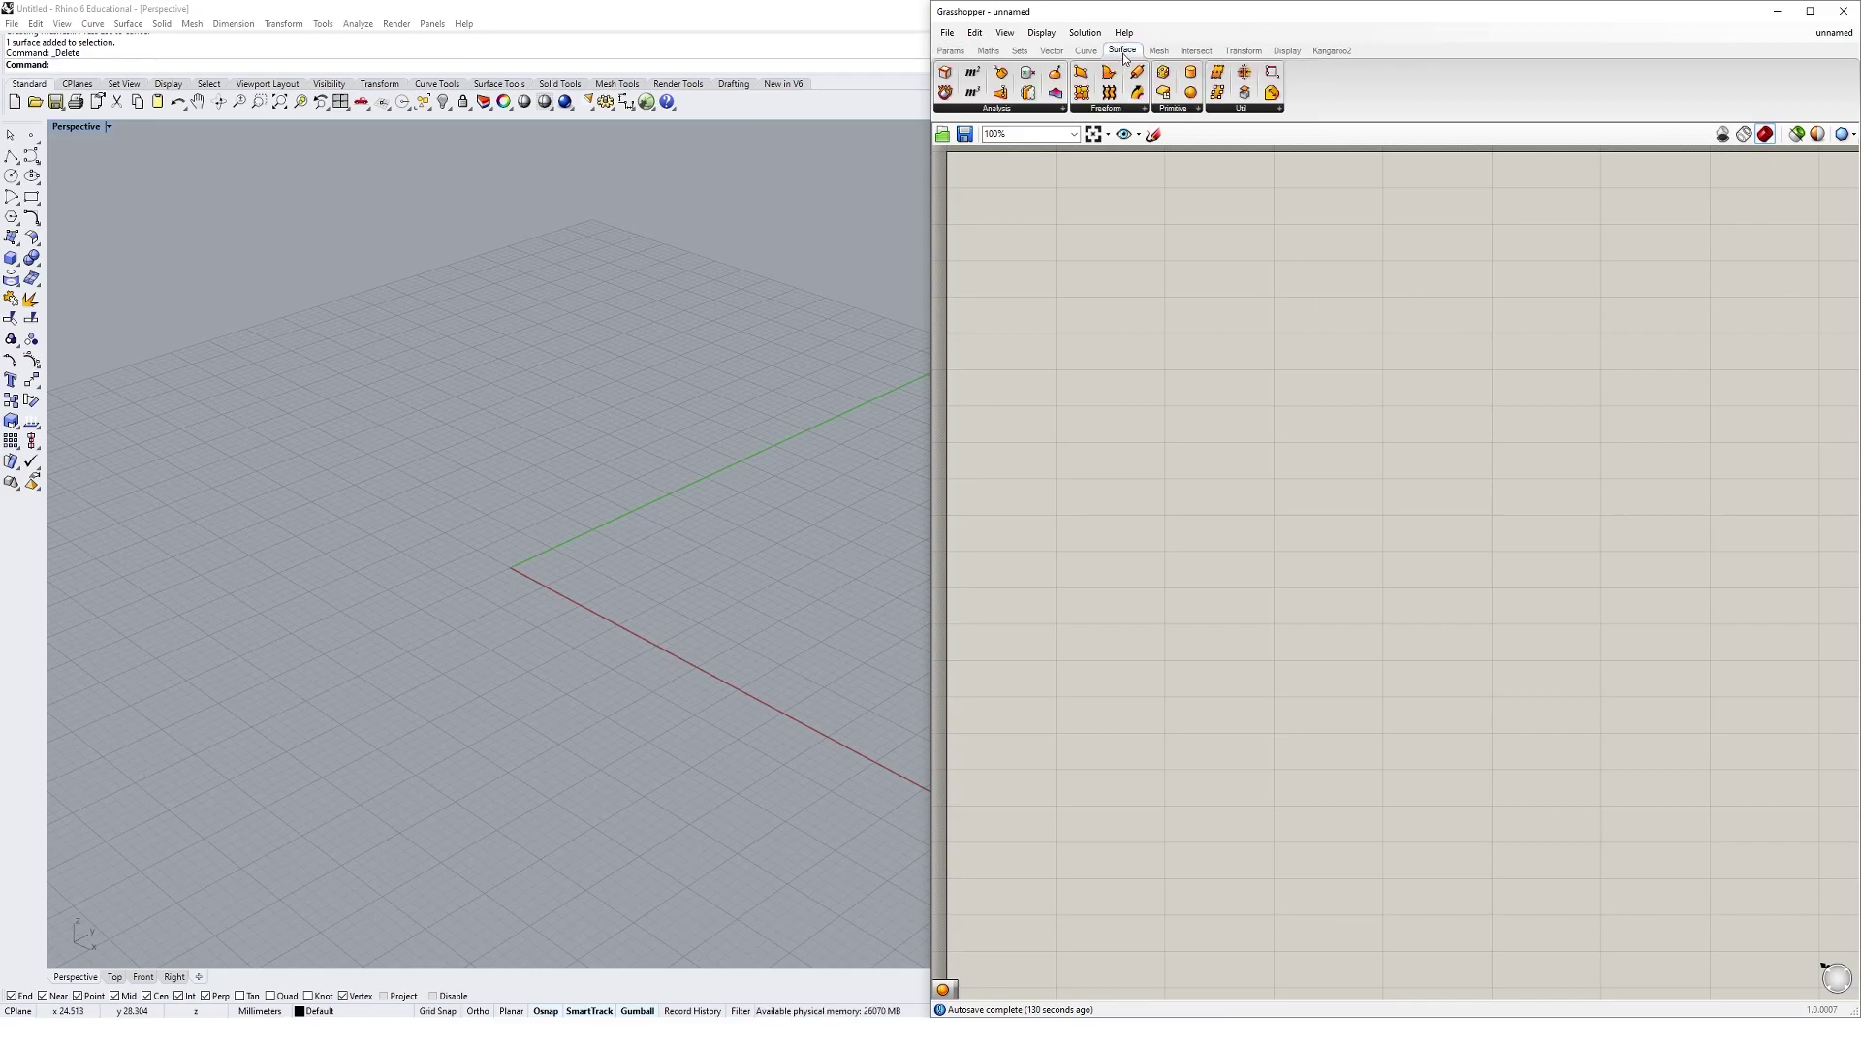
left_click(1184, 110)
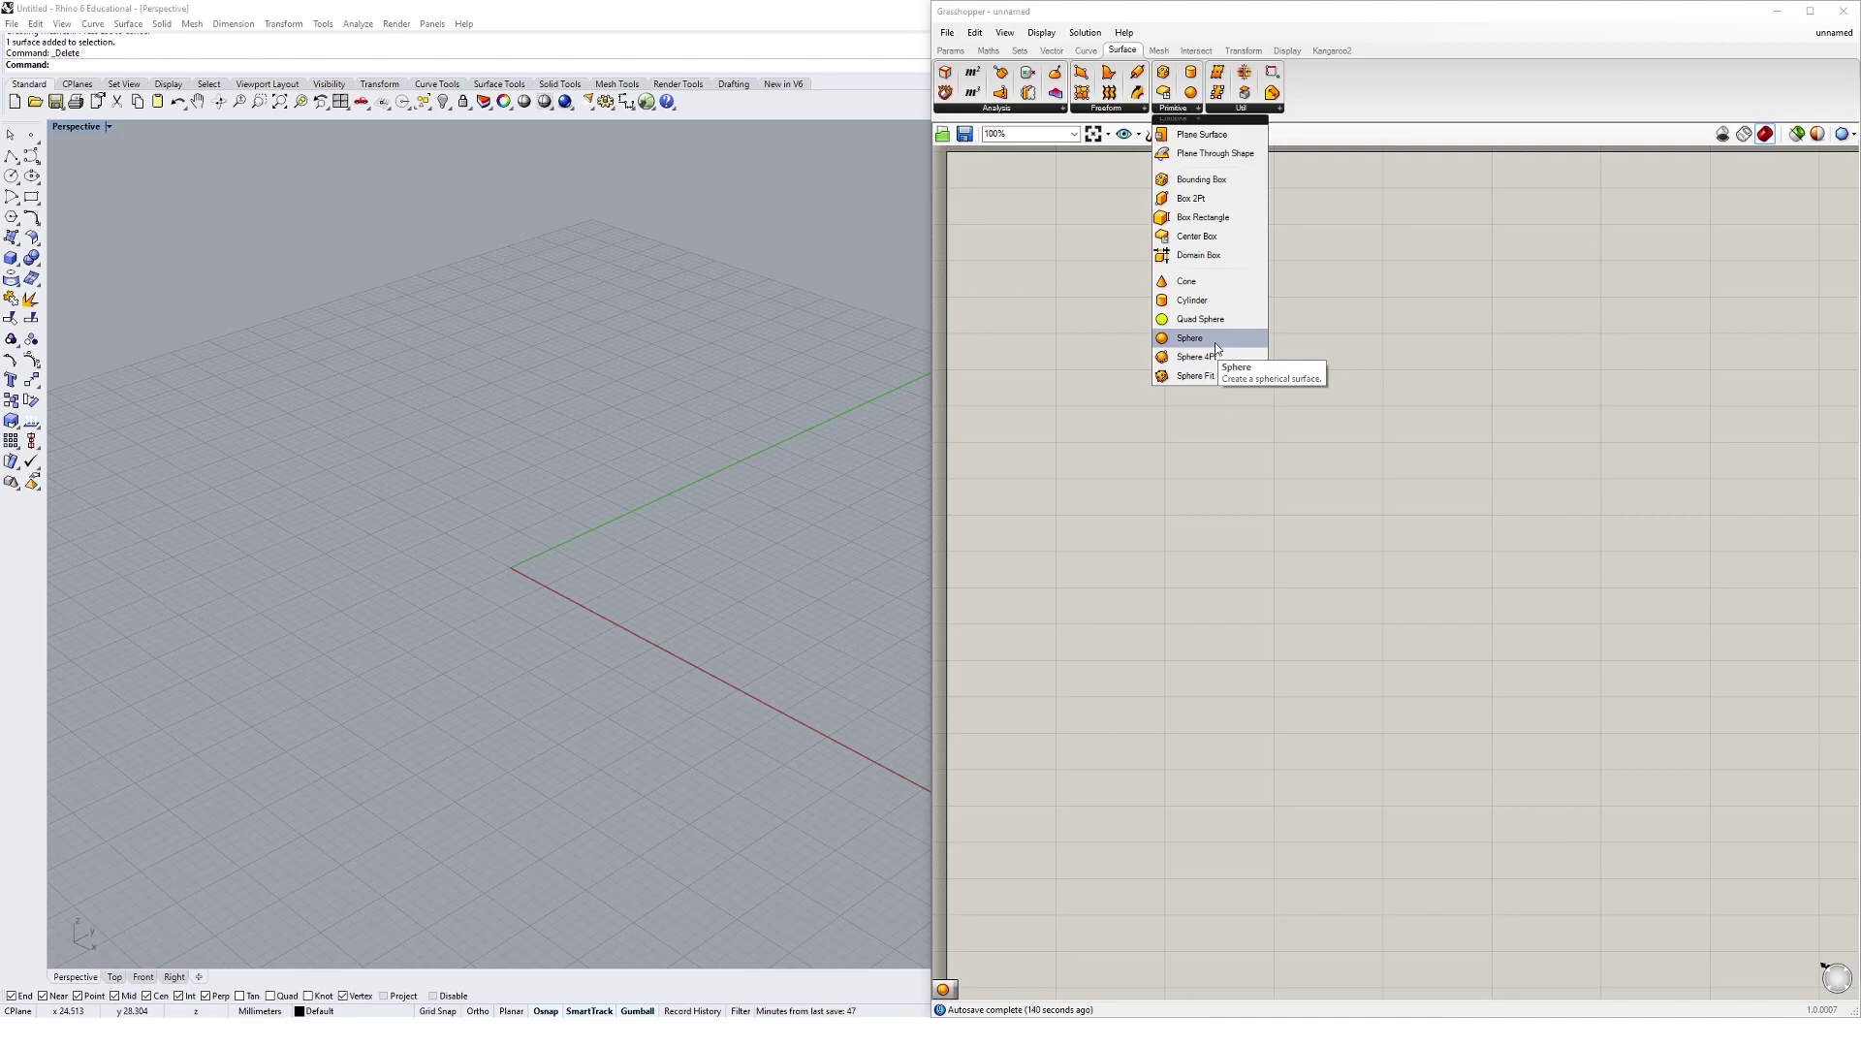
left_click(1190, 337)
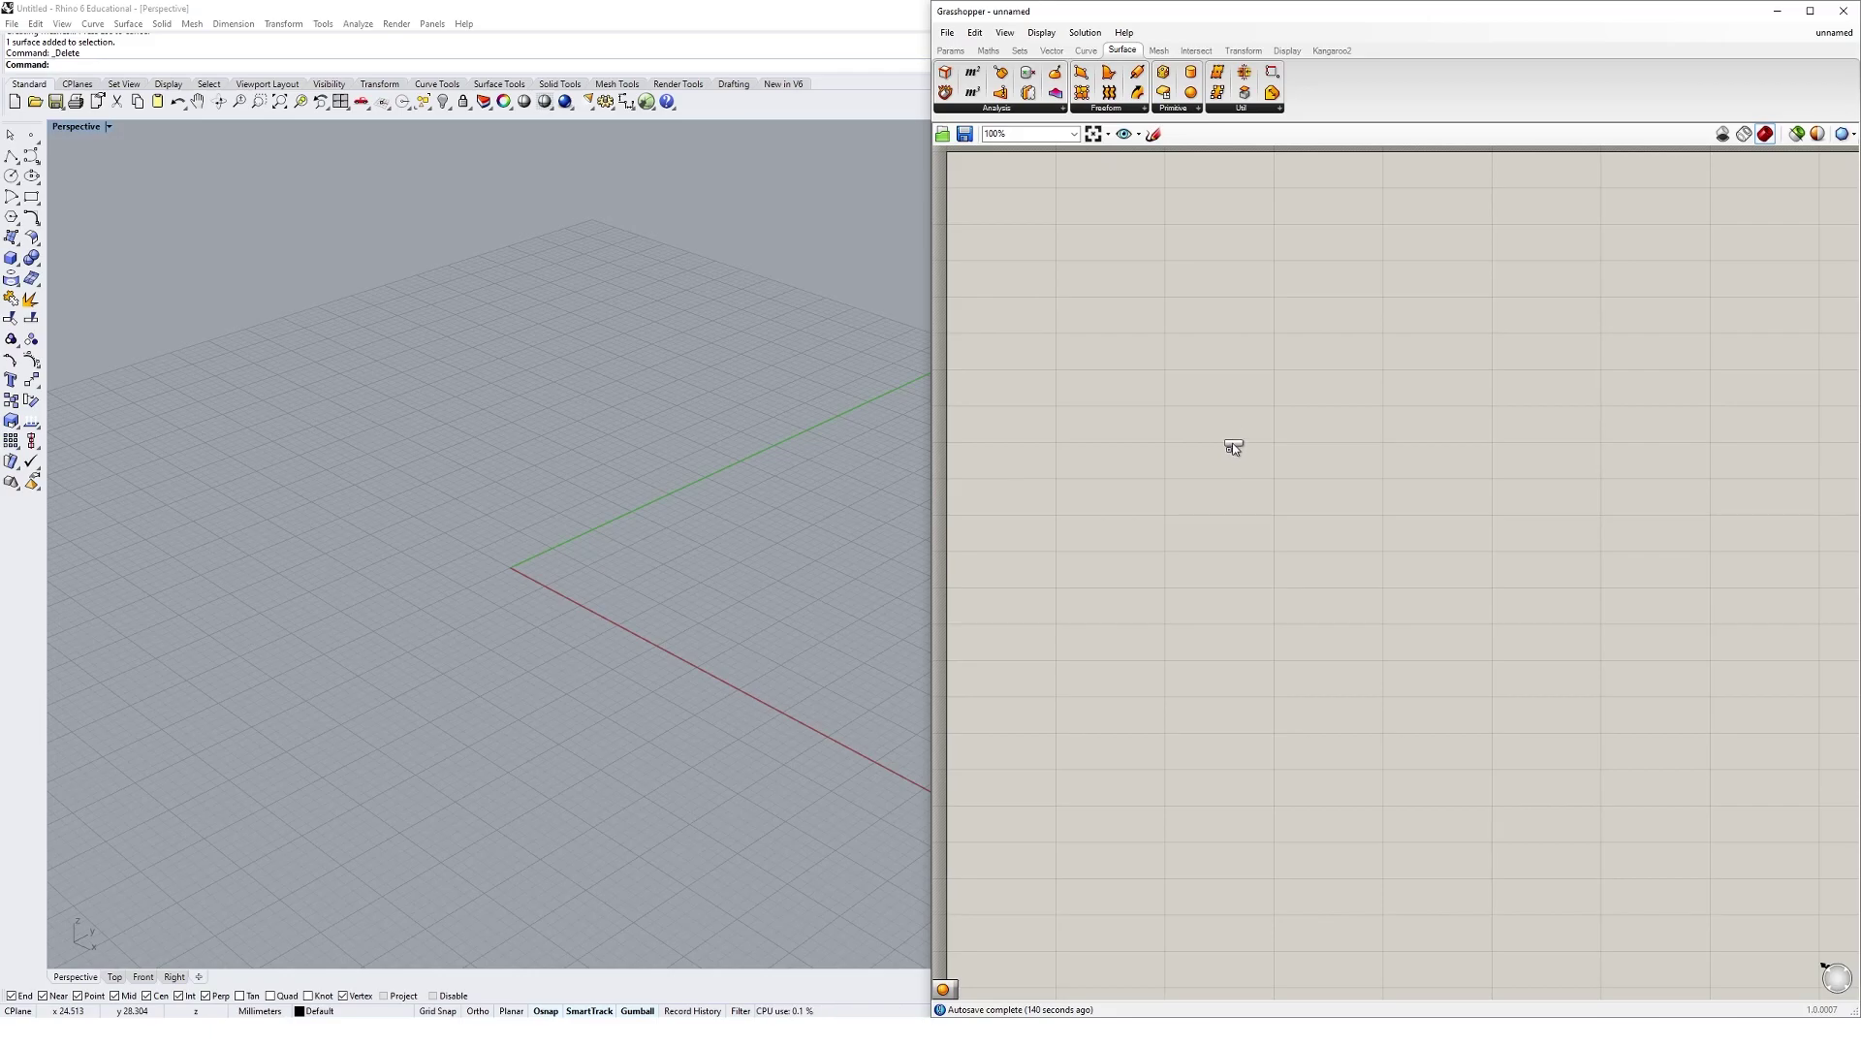
left_click(1246, 392)
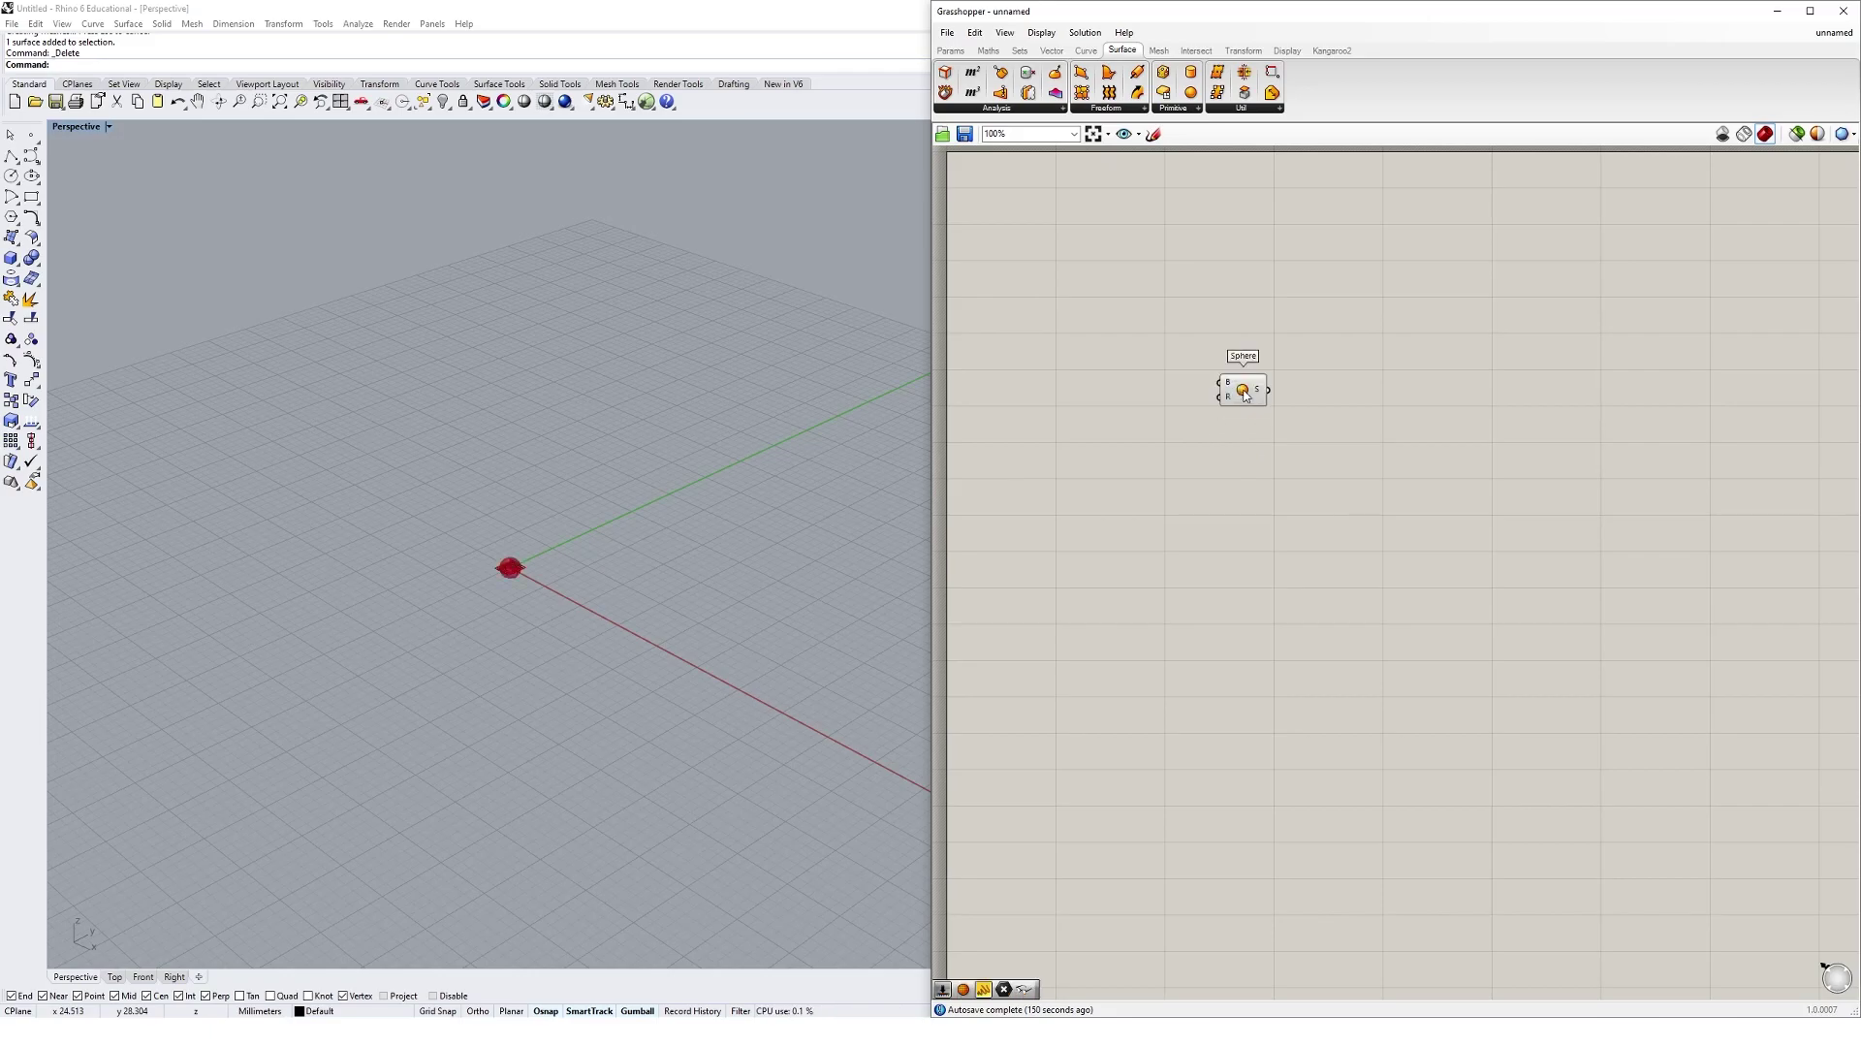
scroll(1192, 354, "up", 5)
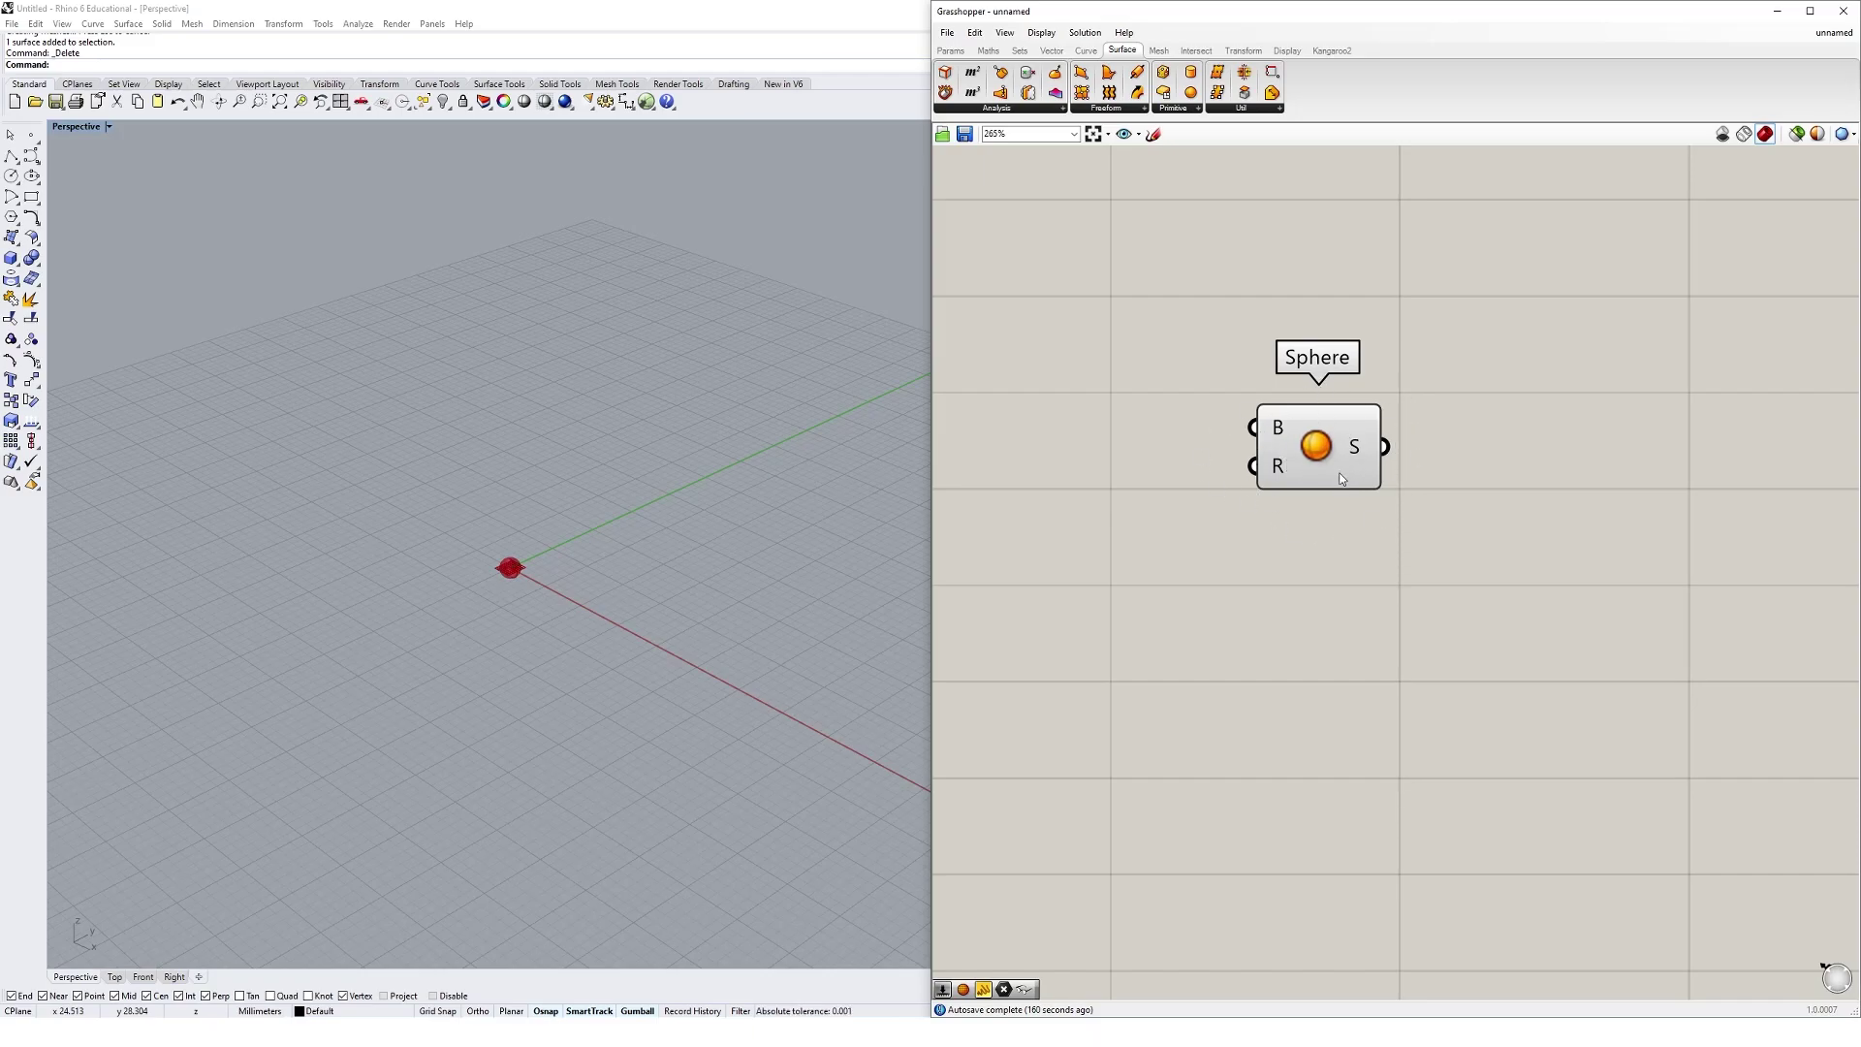
scroll(516, 573, "up", 10)
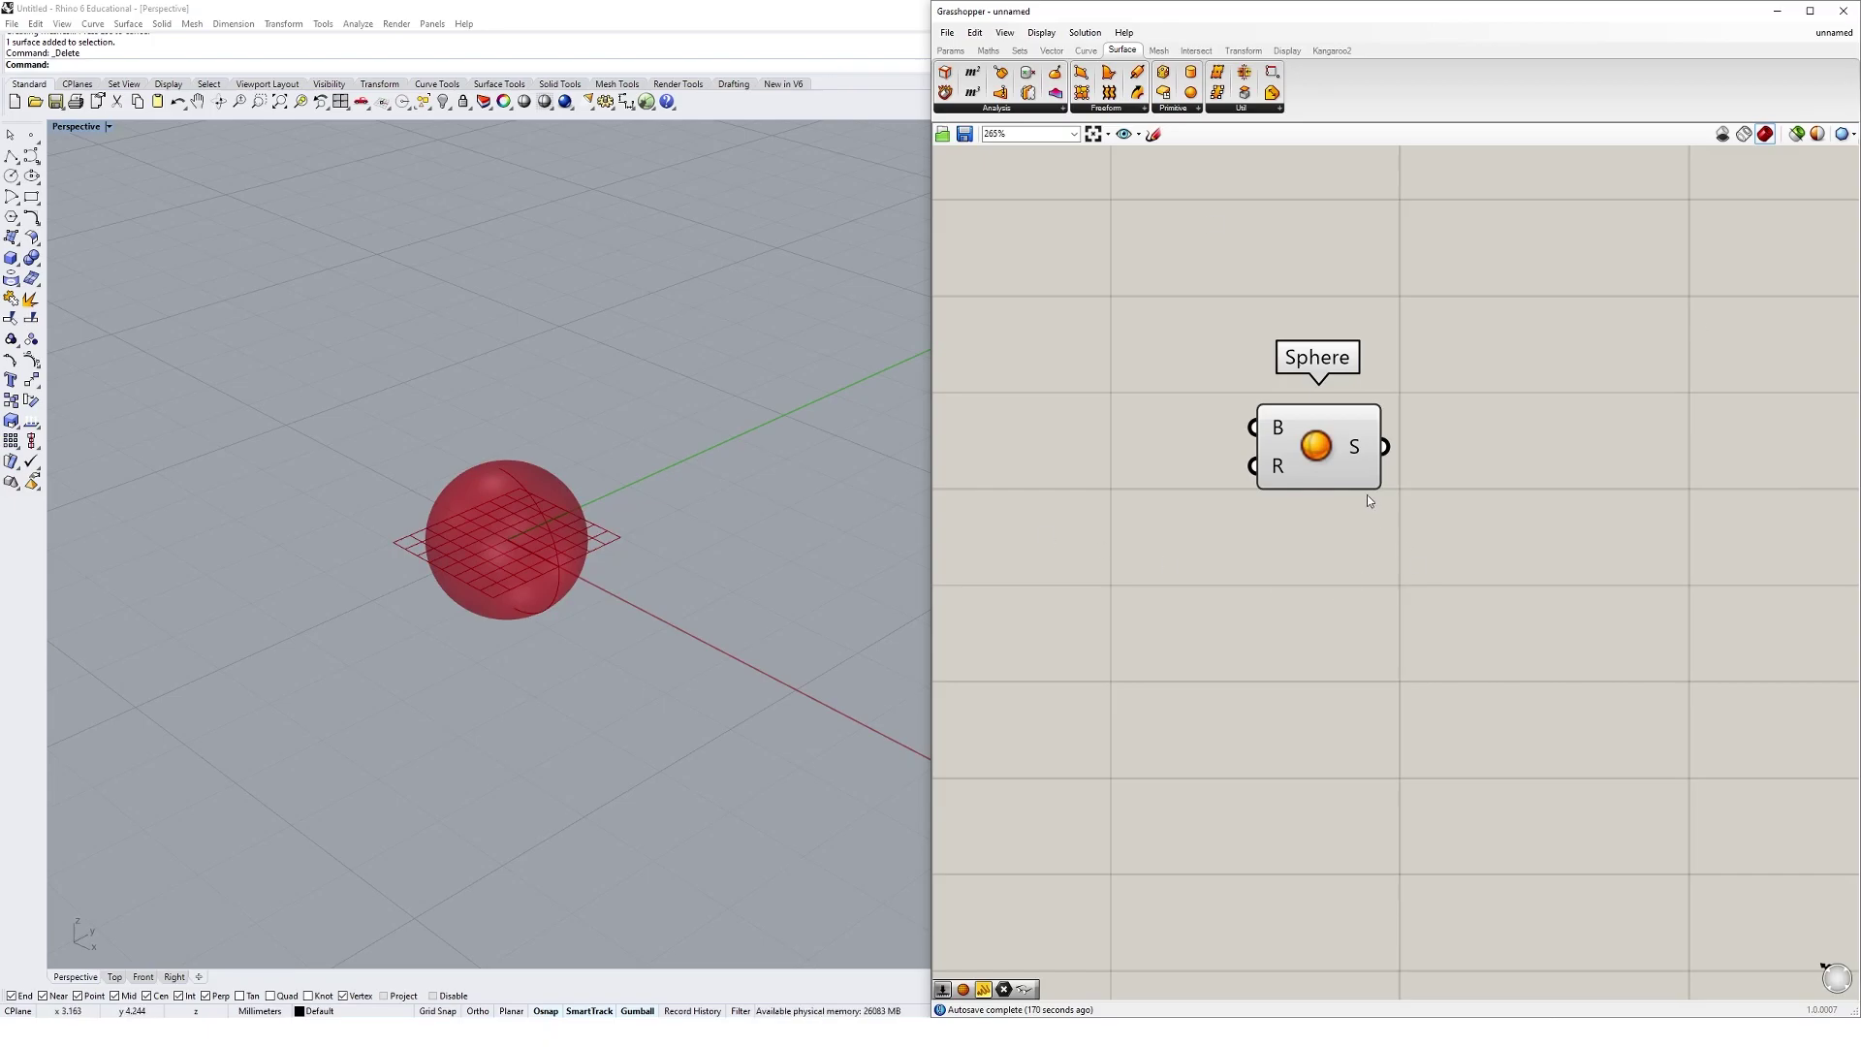
left_click(1338, 482)
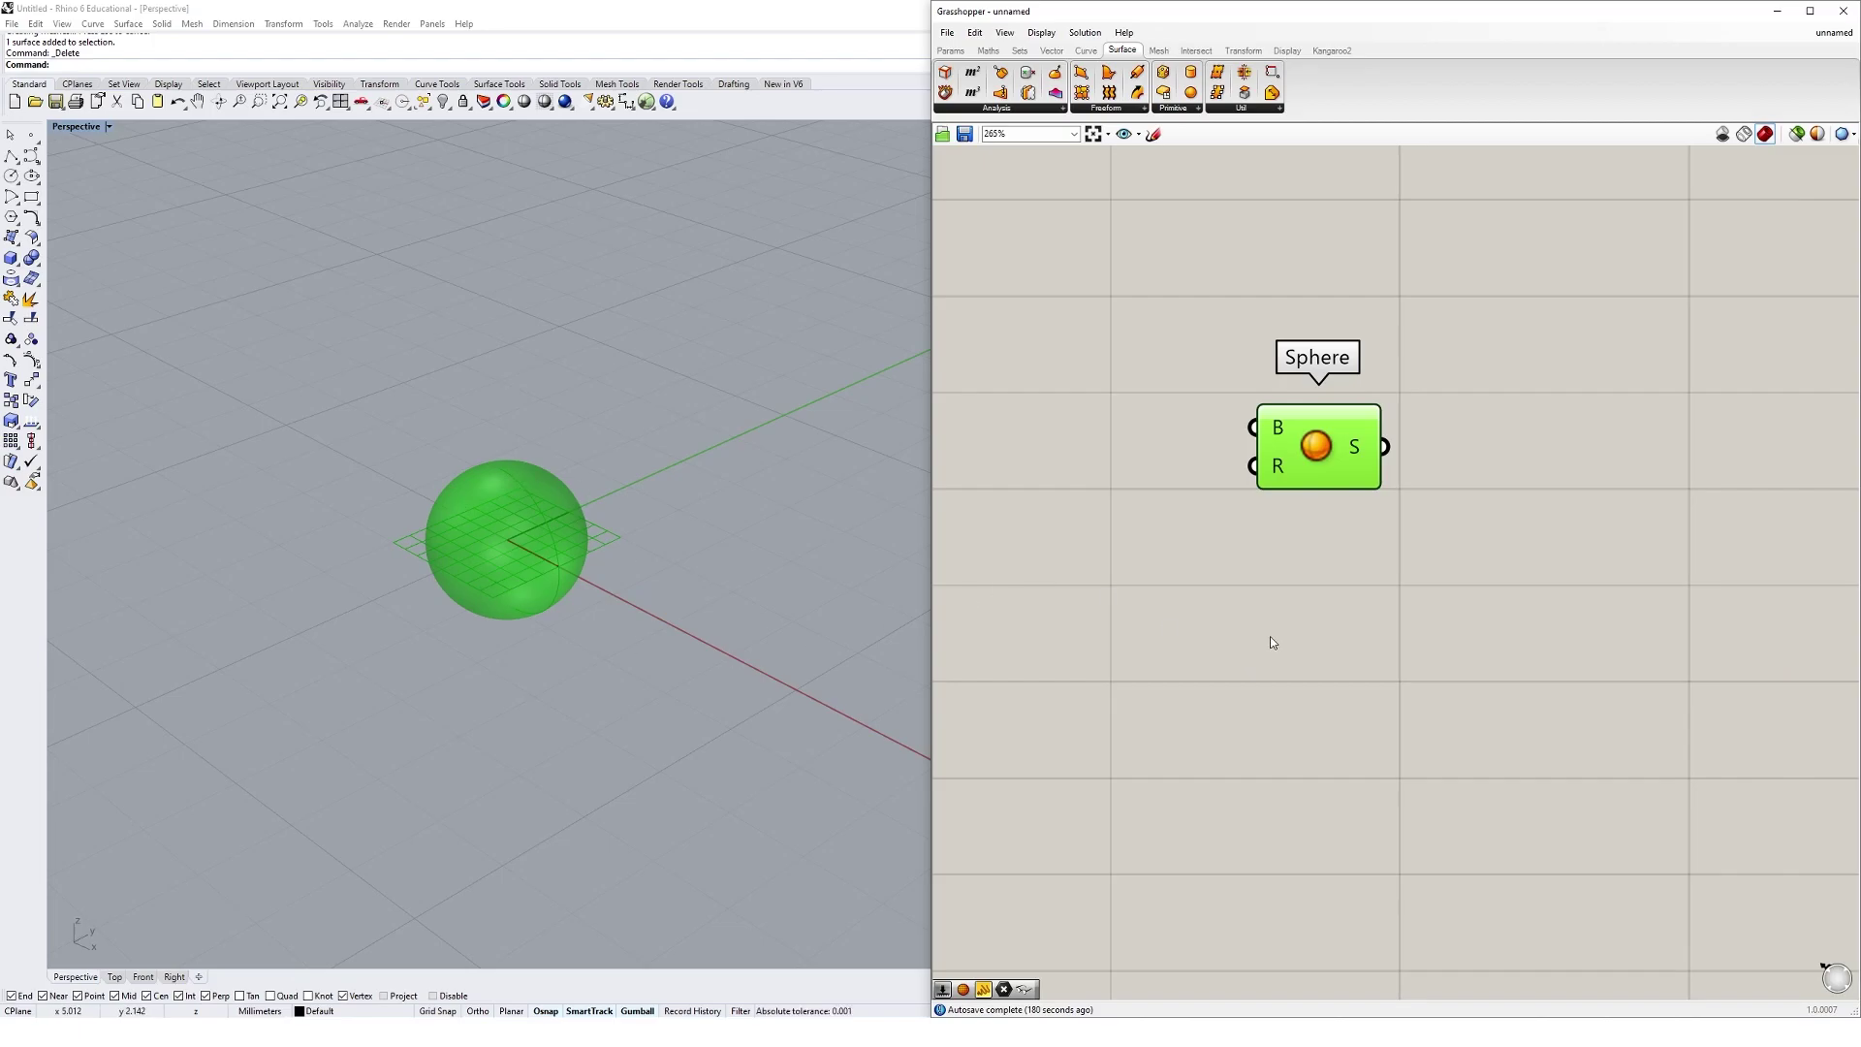
left_click(1393, 628)
left_click(507, 482)
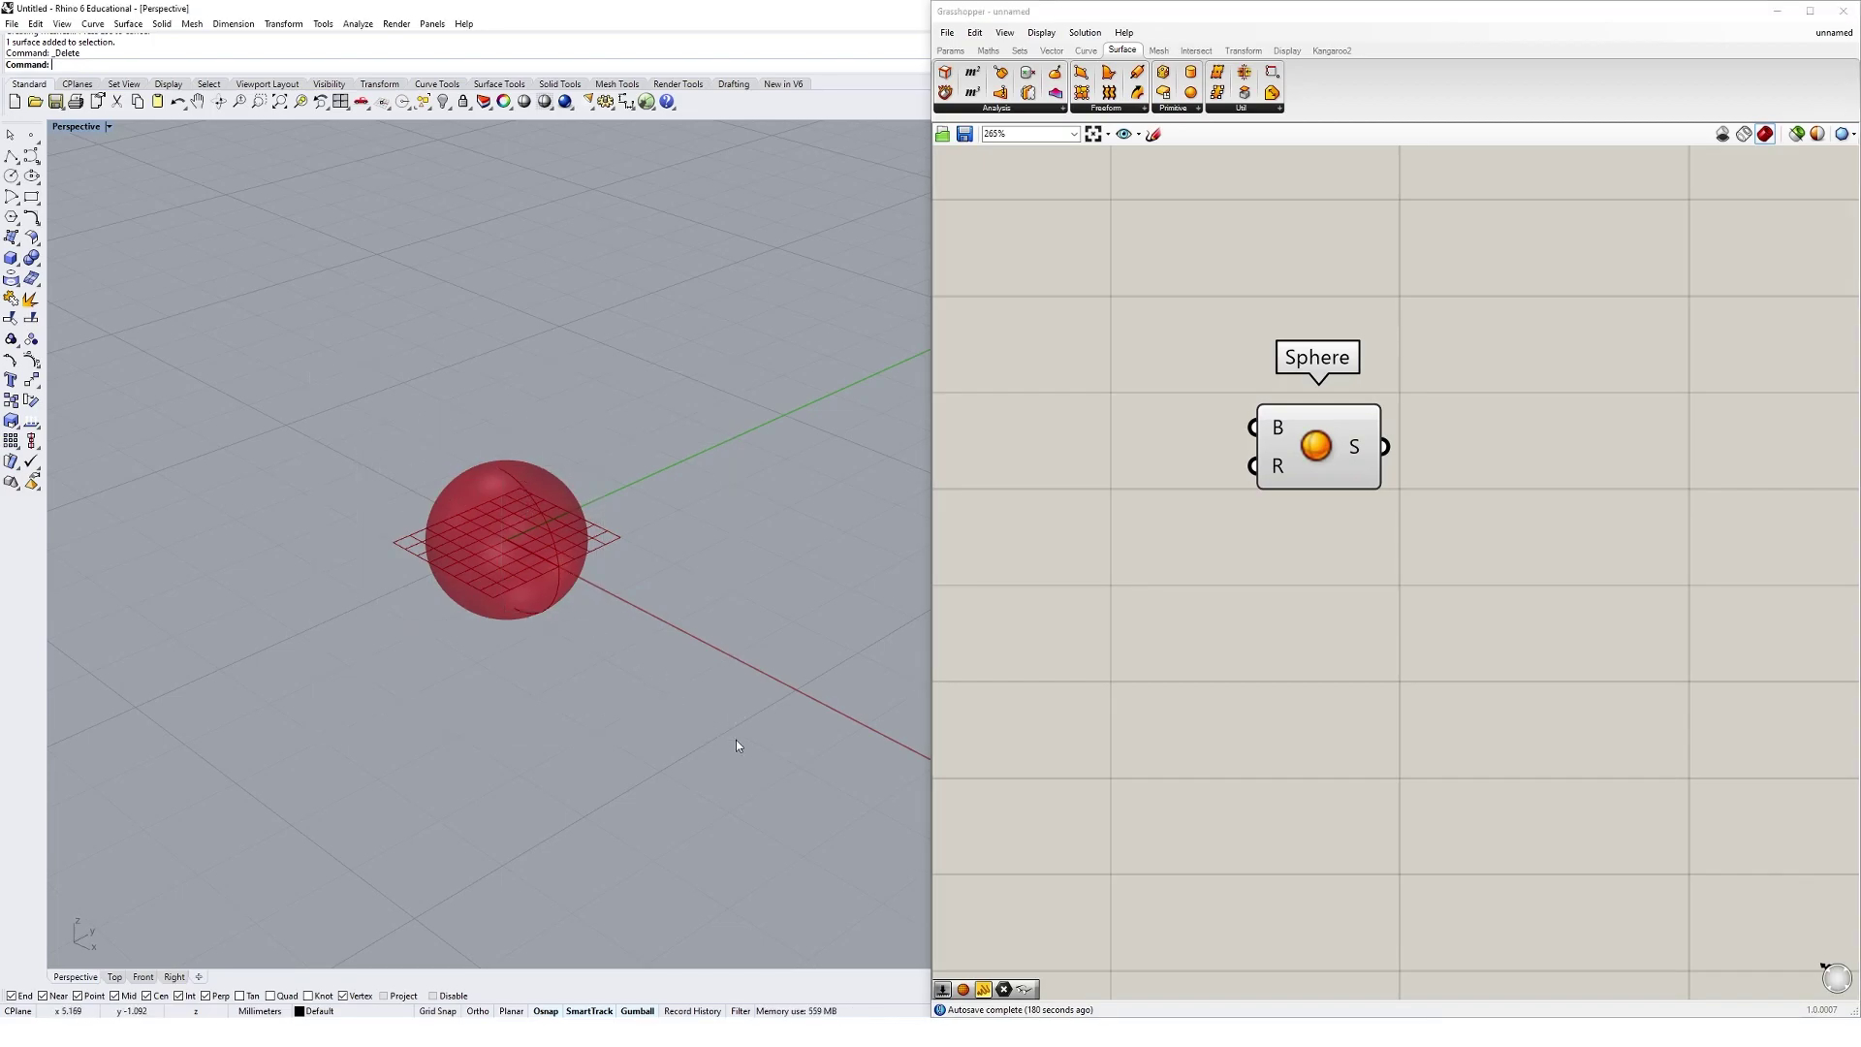
left_click_drag(332, 355, 567, 589)
left_click_drag(355, 384, 690, 733)
right_click_drag(690, 733, 560, 531)
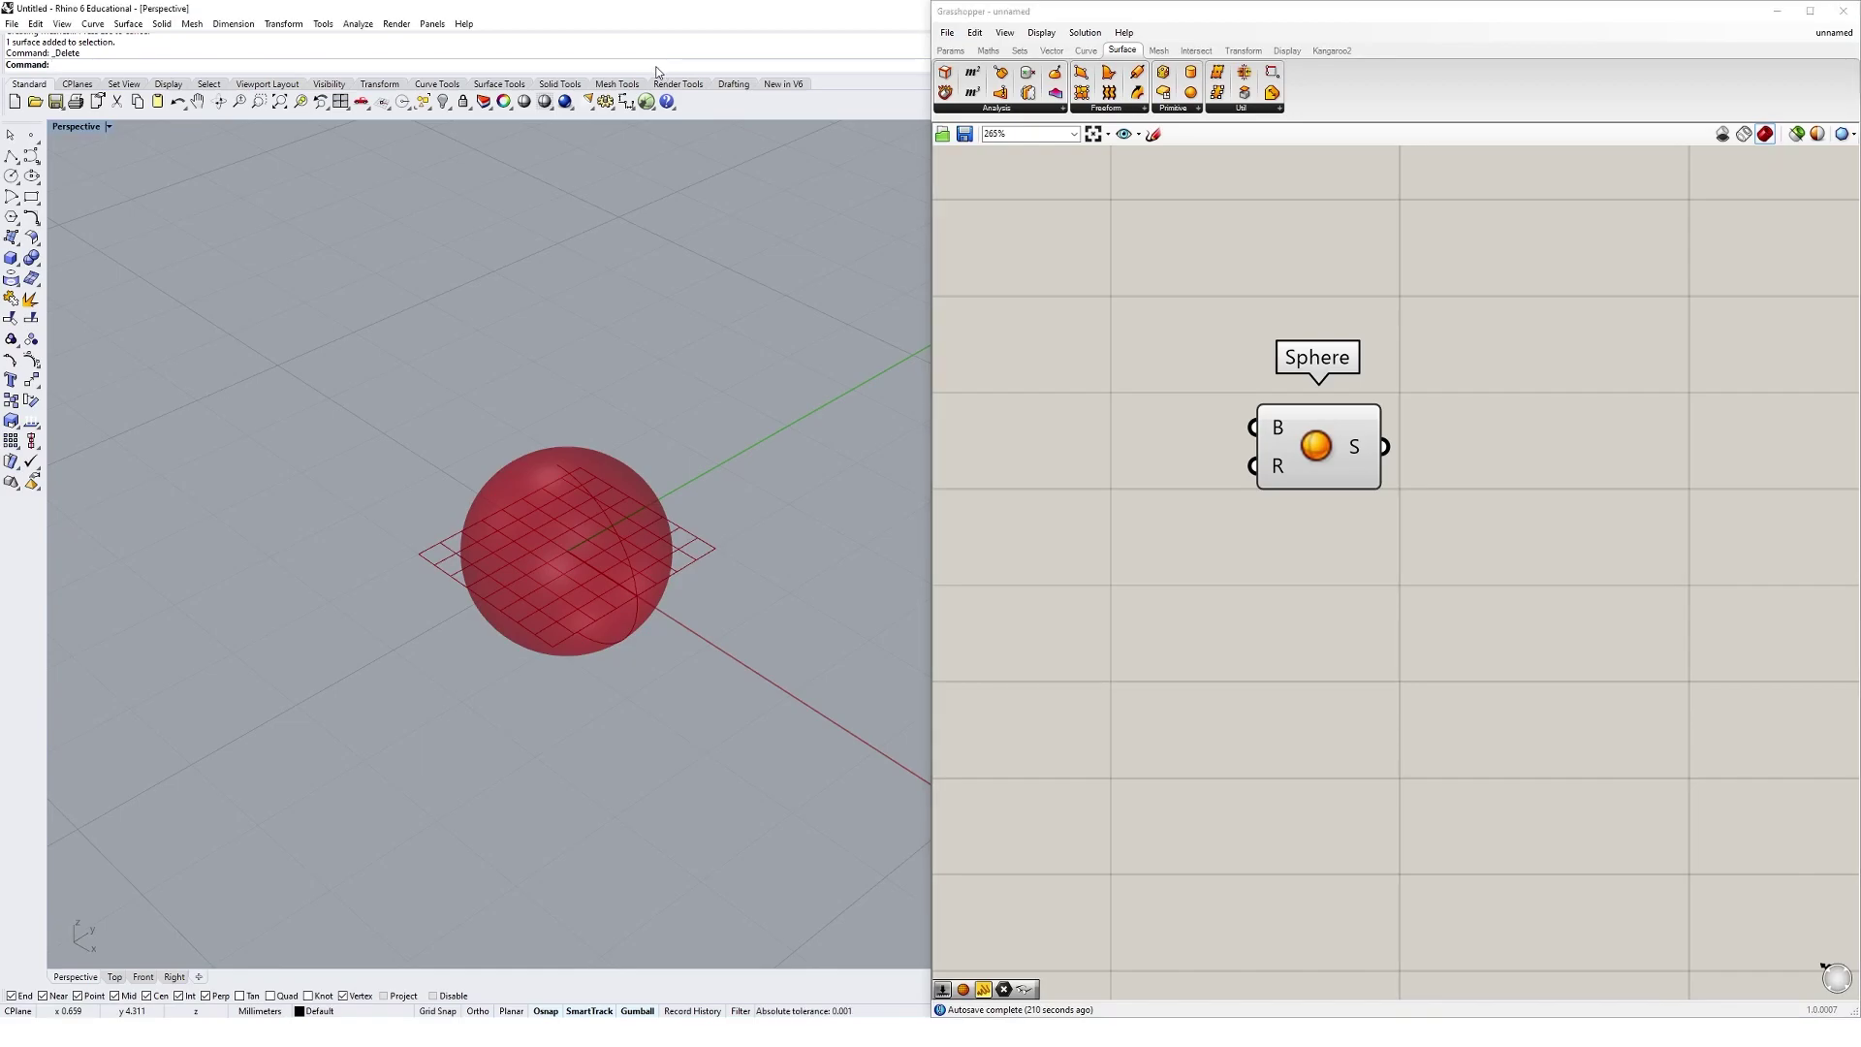
type("Box")
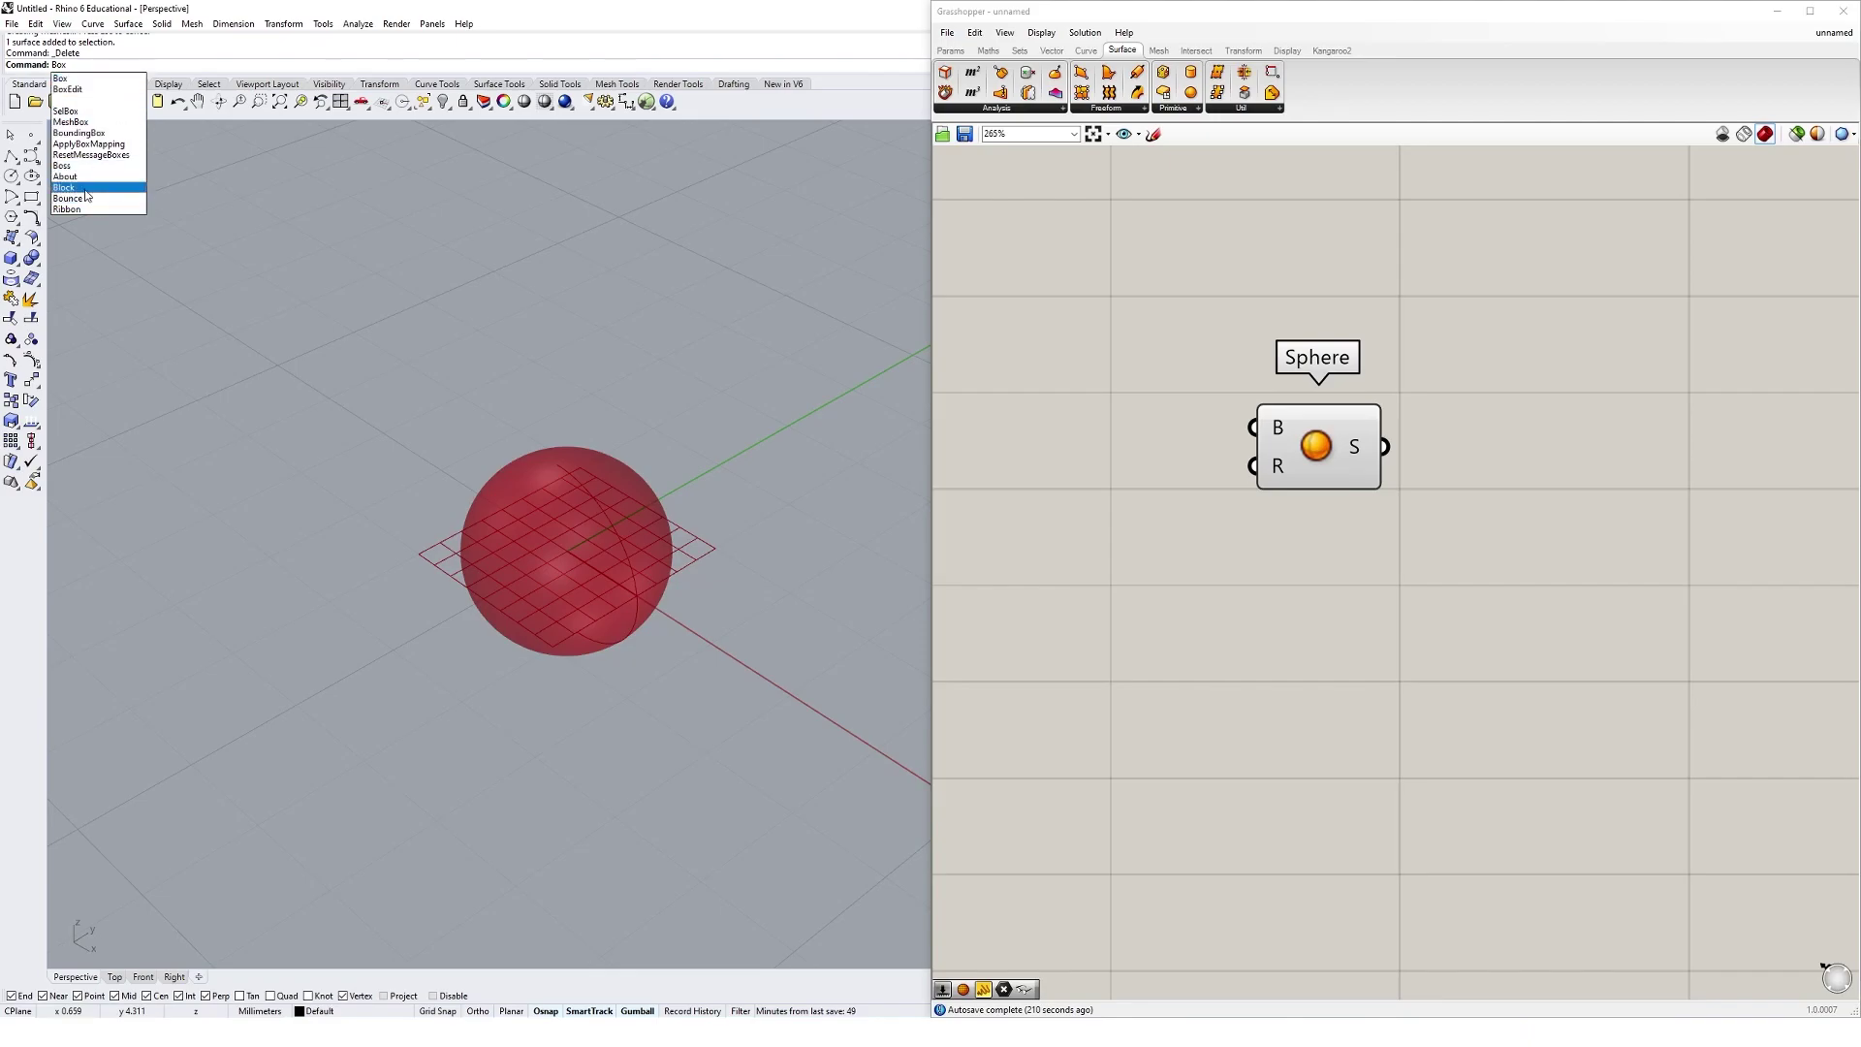
key("Escape")
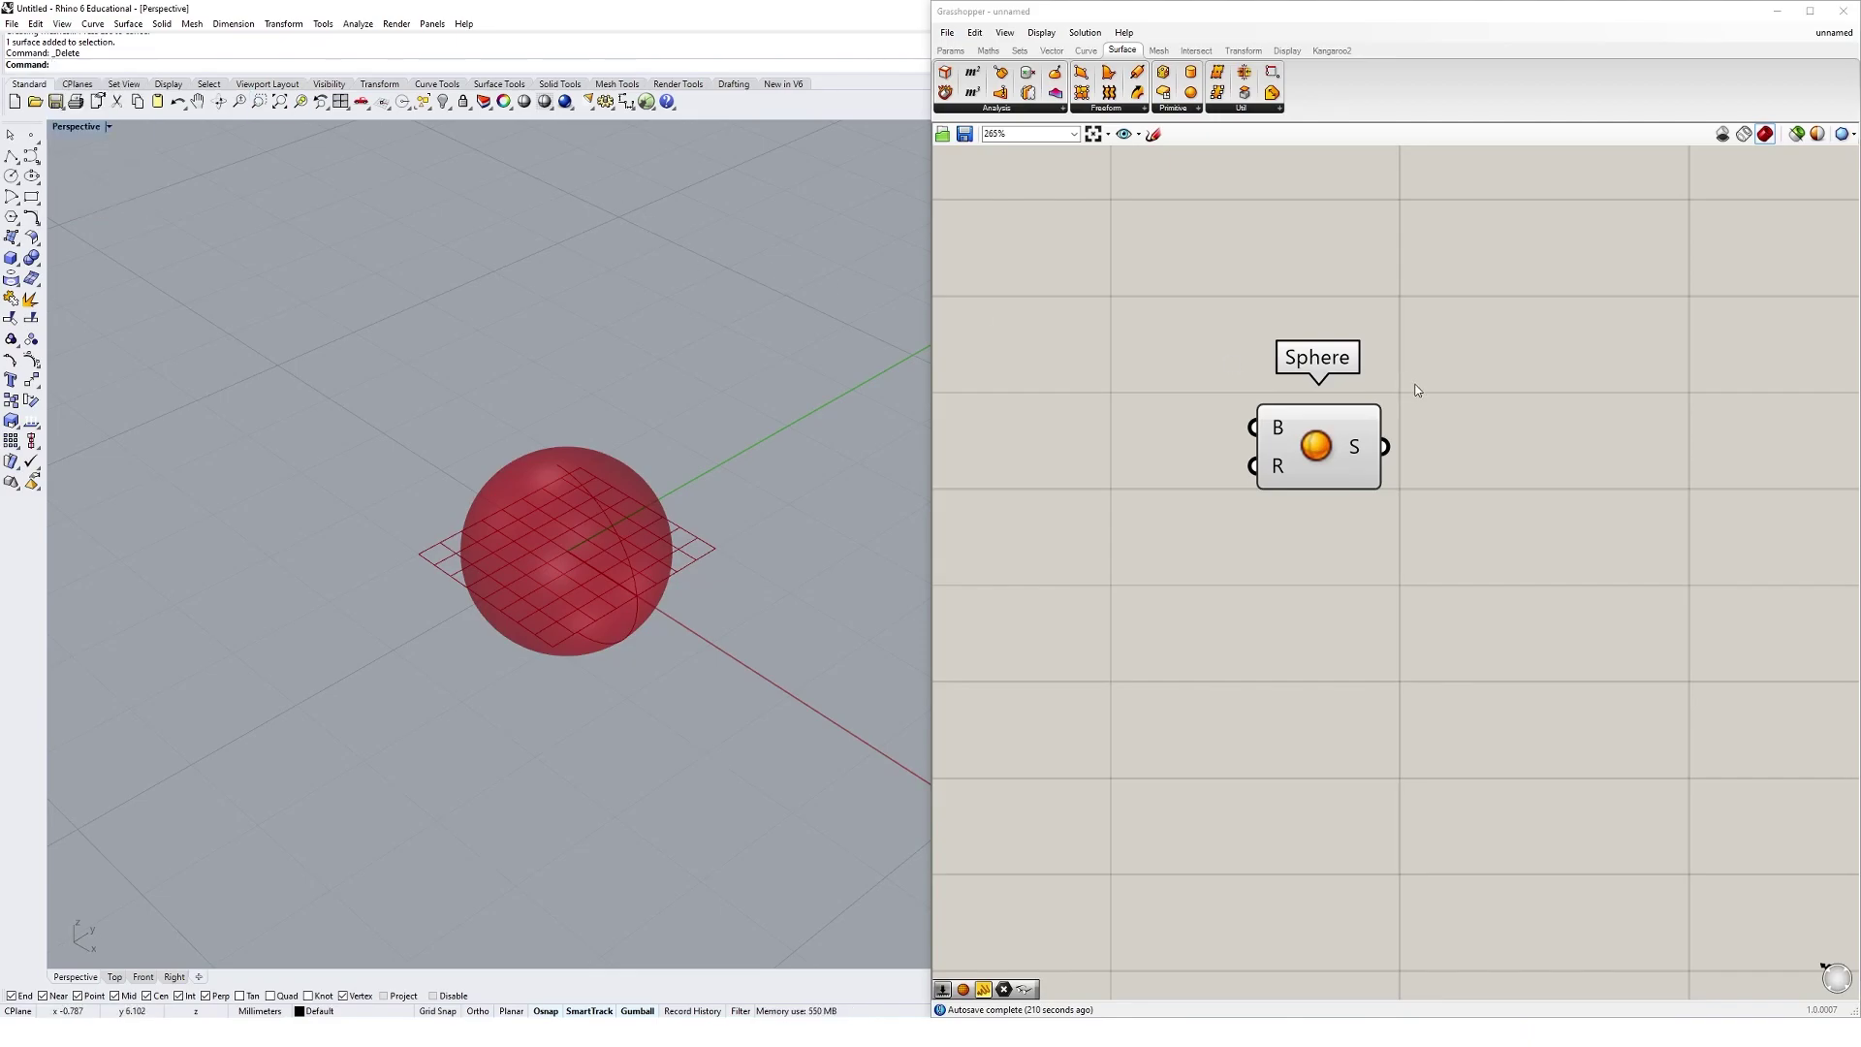
Step: Replace the old Sphere component with a new one found by a 'sphe' canvas search
left_click_drag(1476, 326, 1221, 557)
key("Delete")
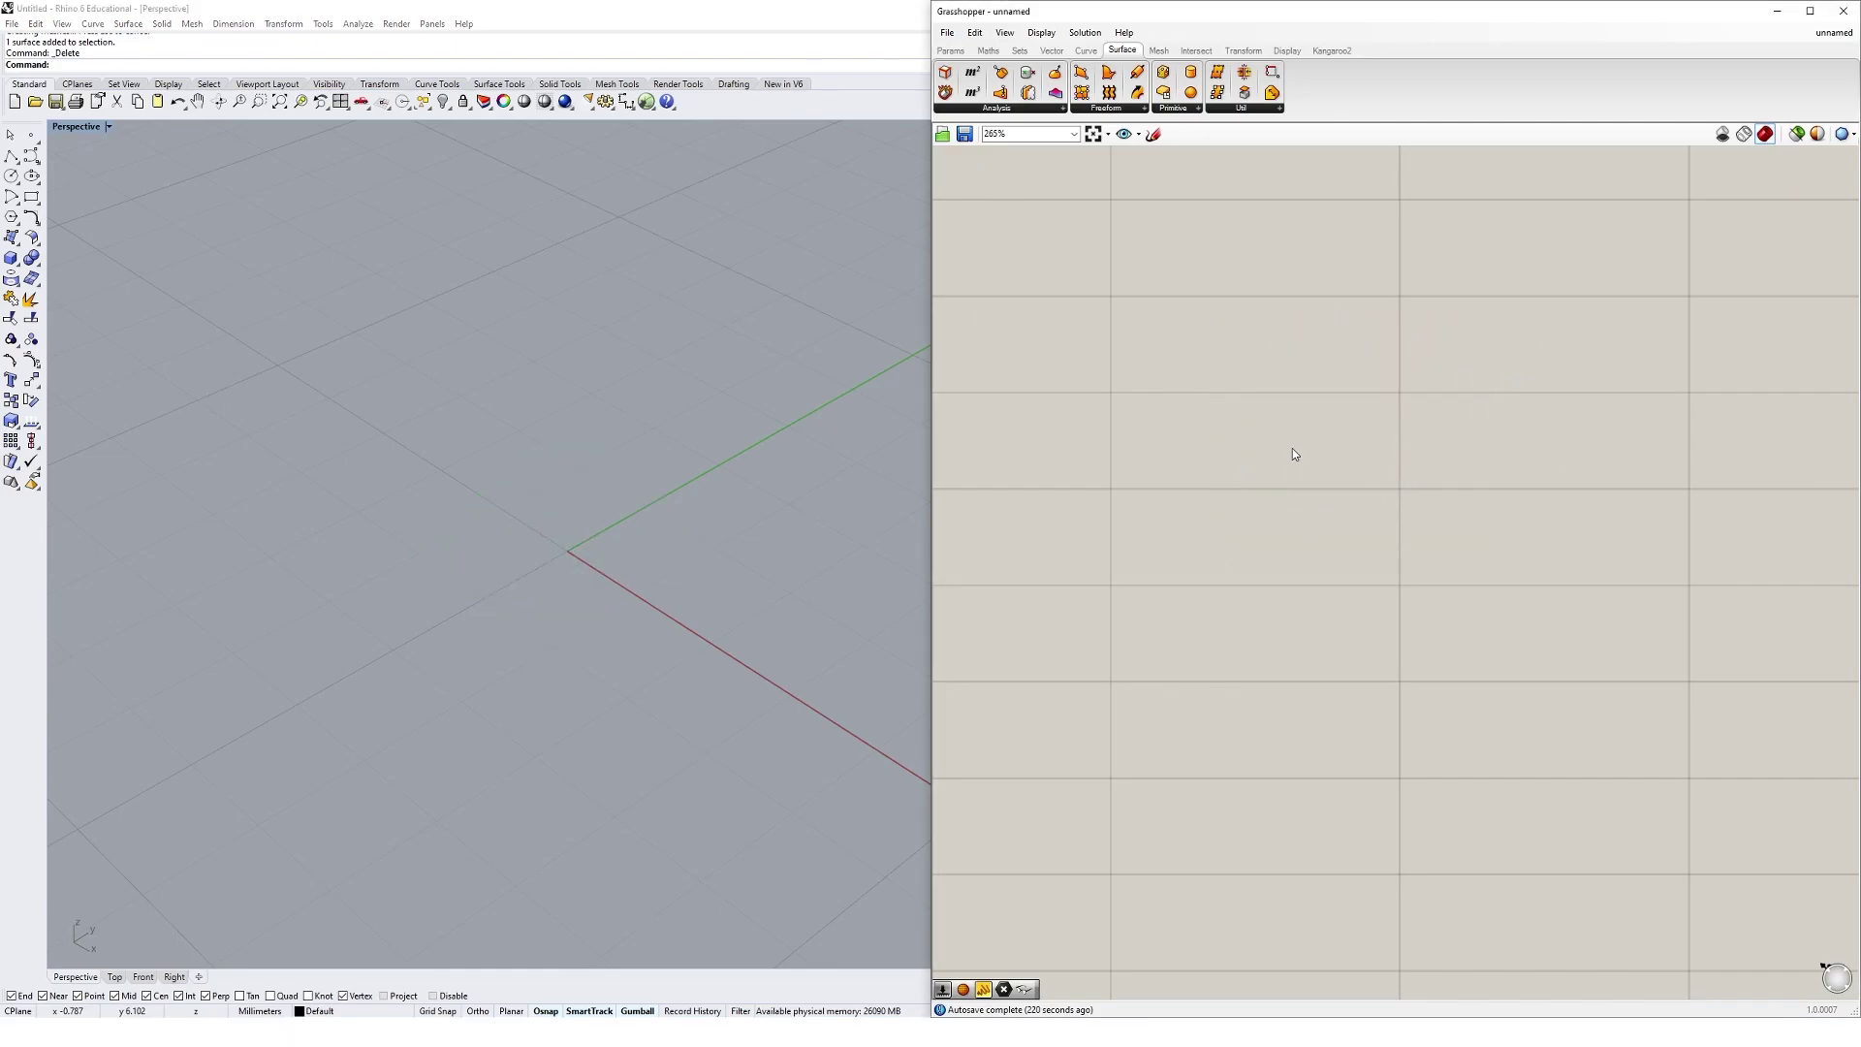
double_click(1293, 448)
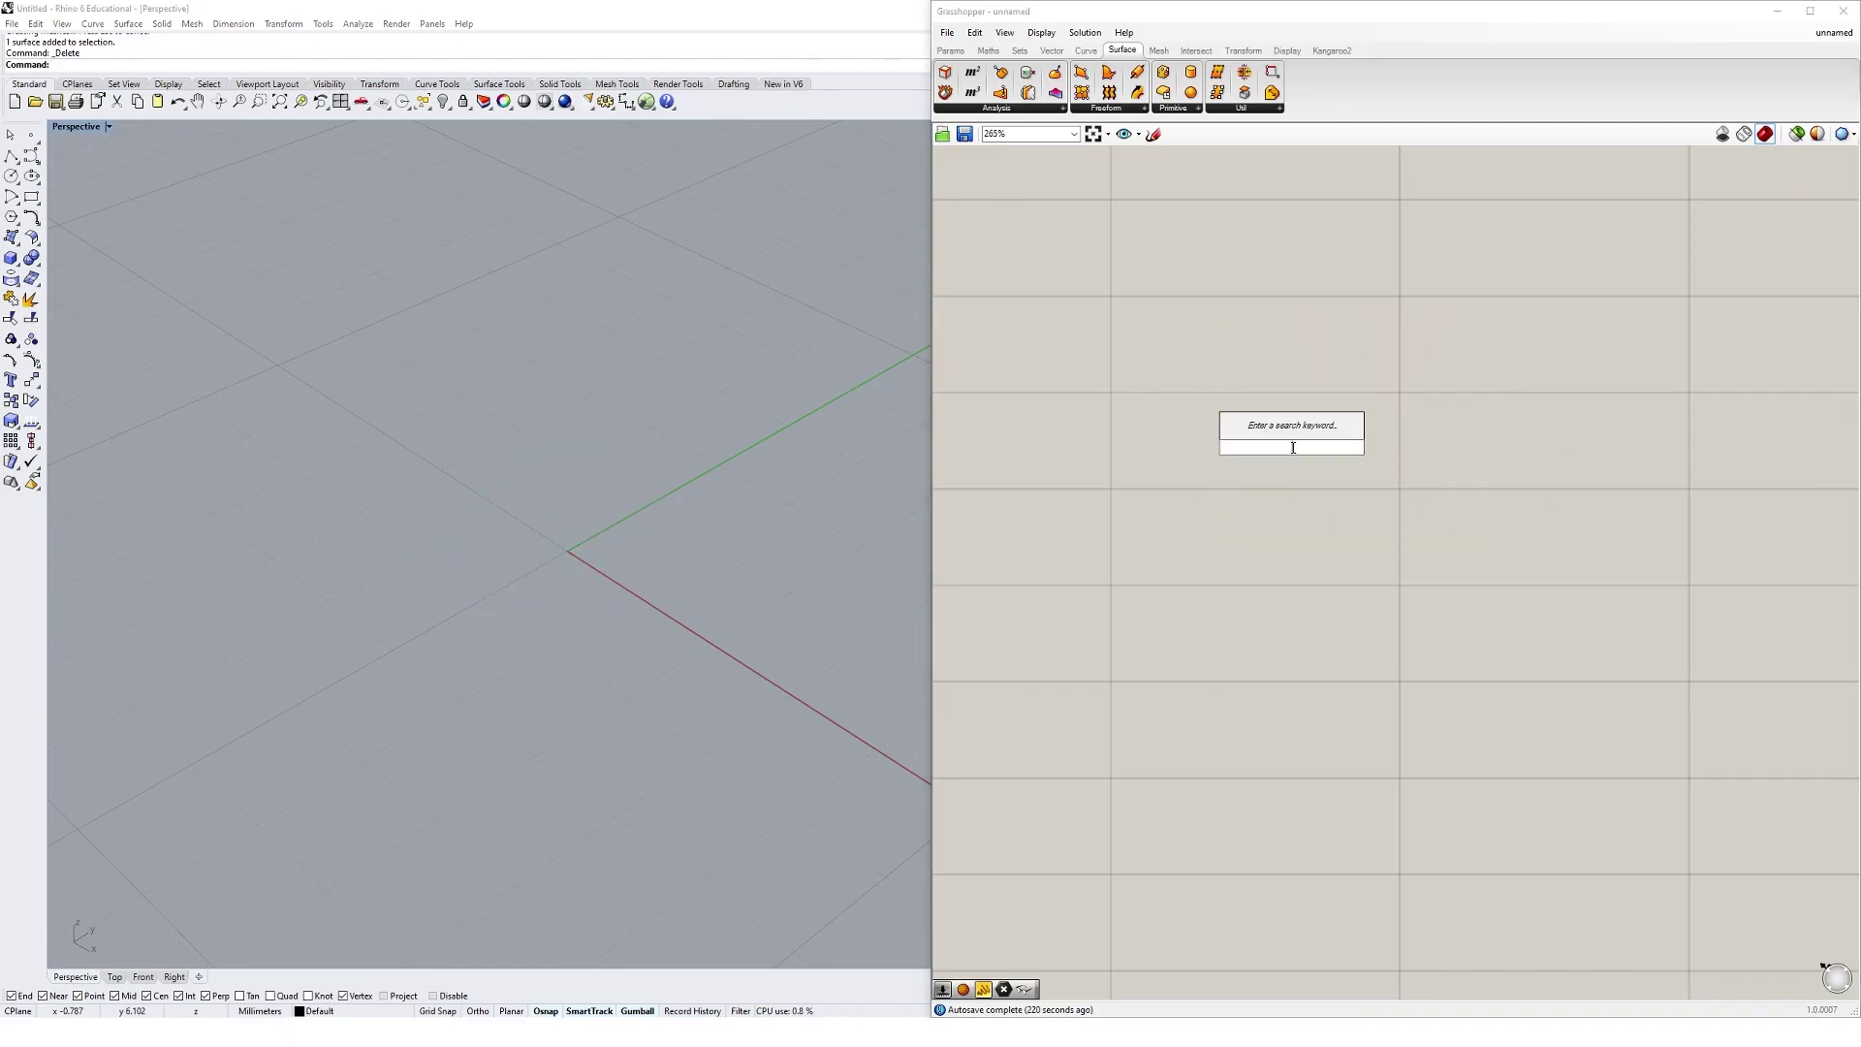
type("sphe")
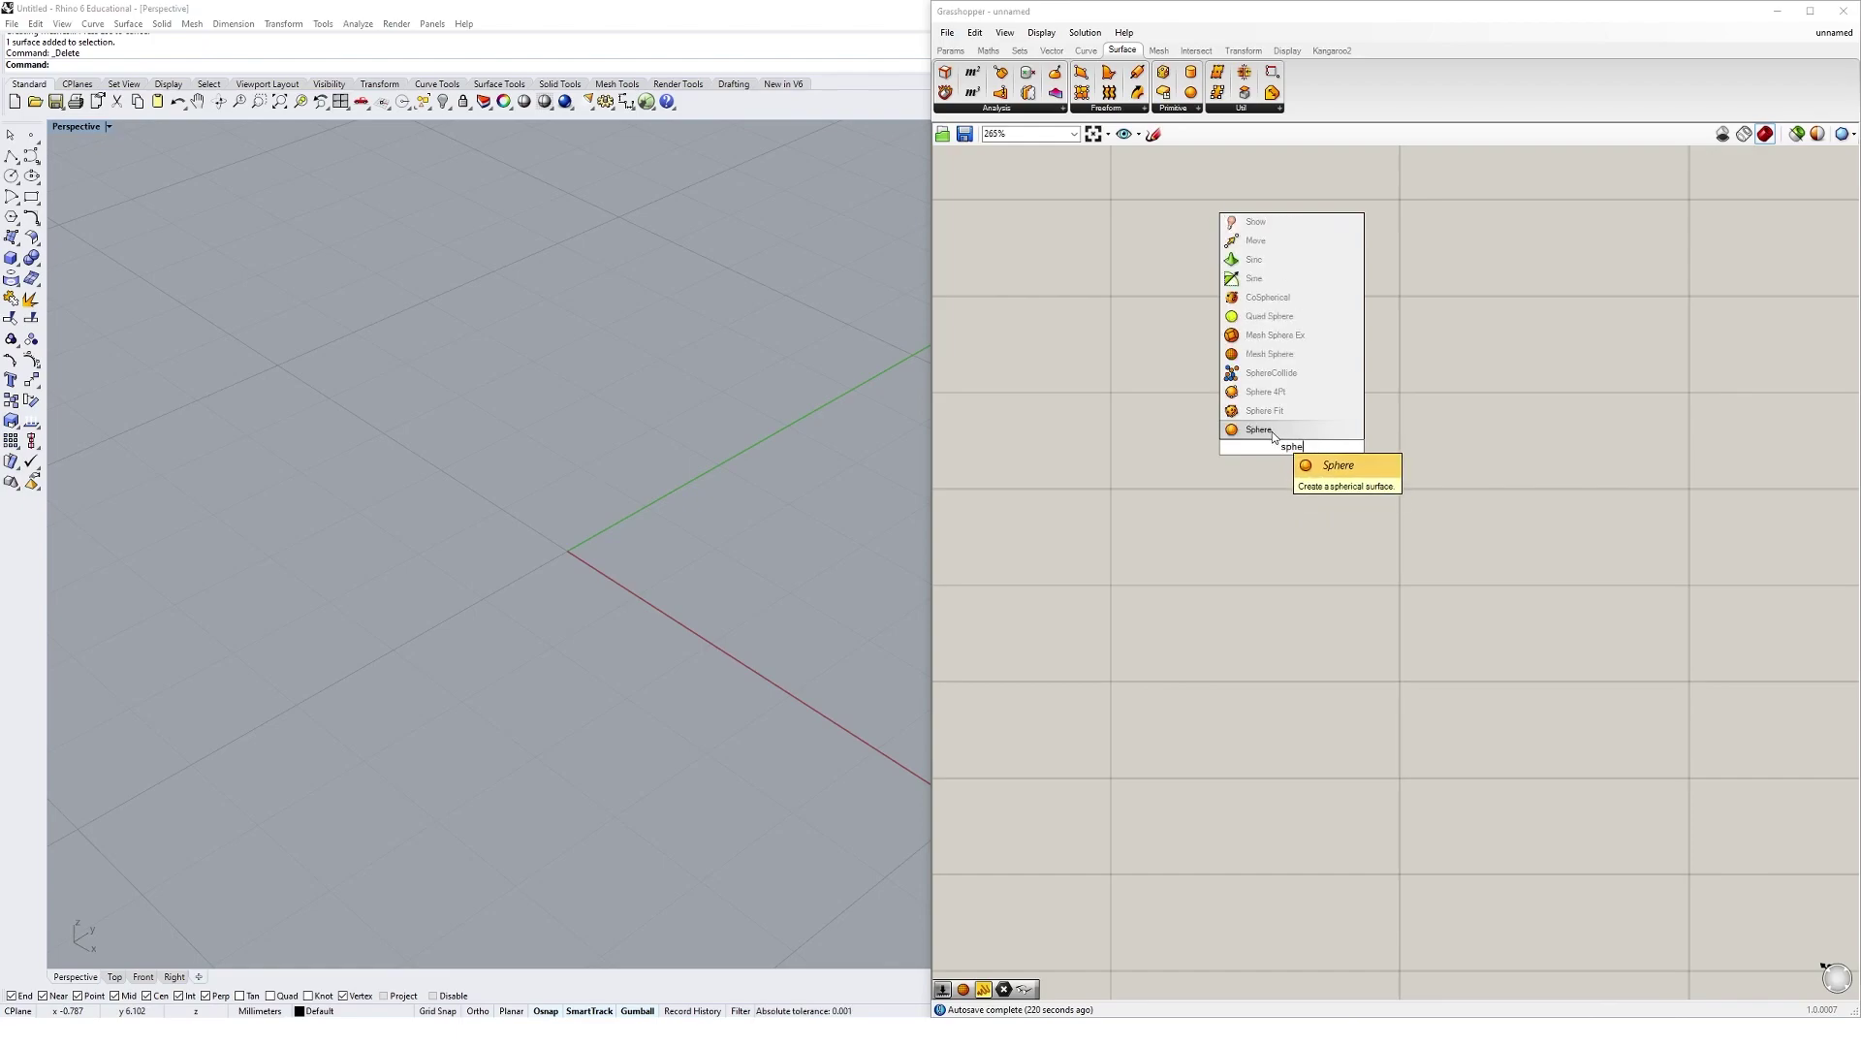
left_click(1261, 430)
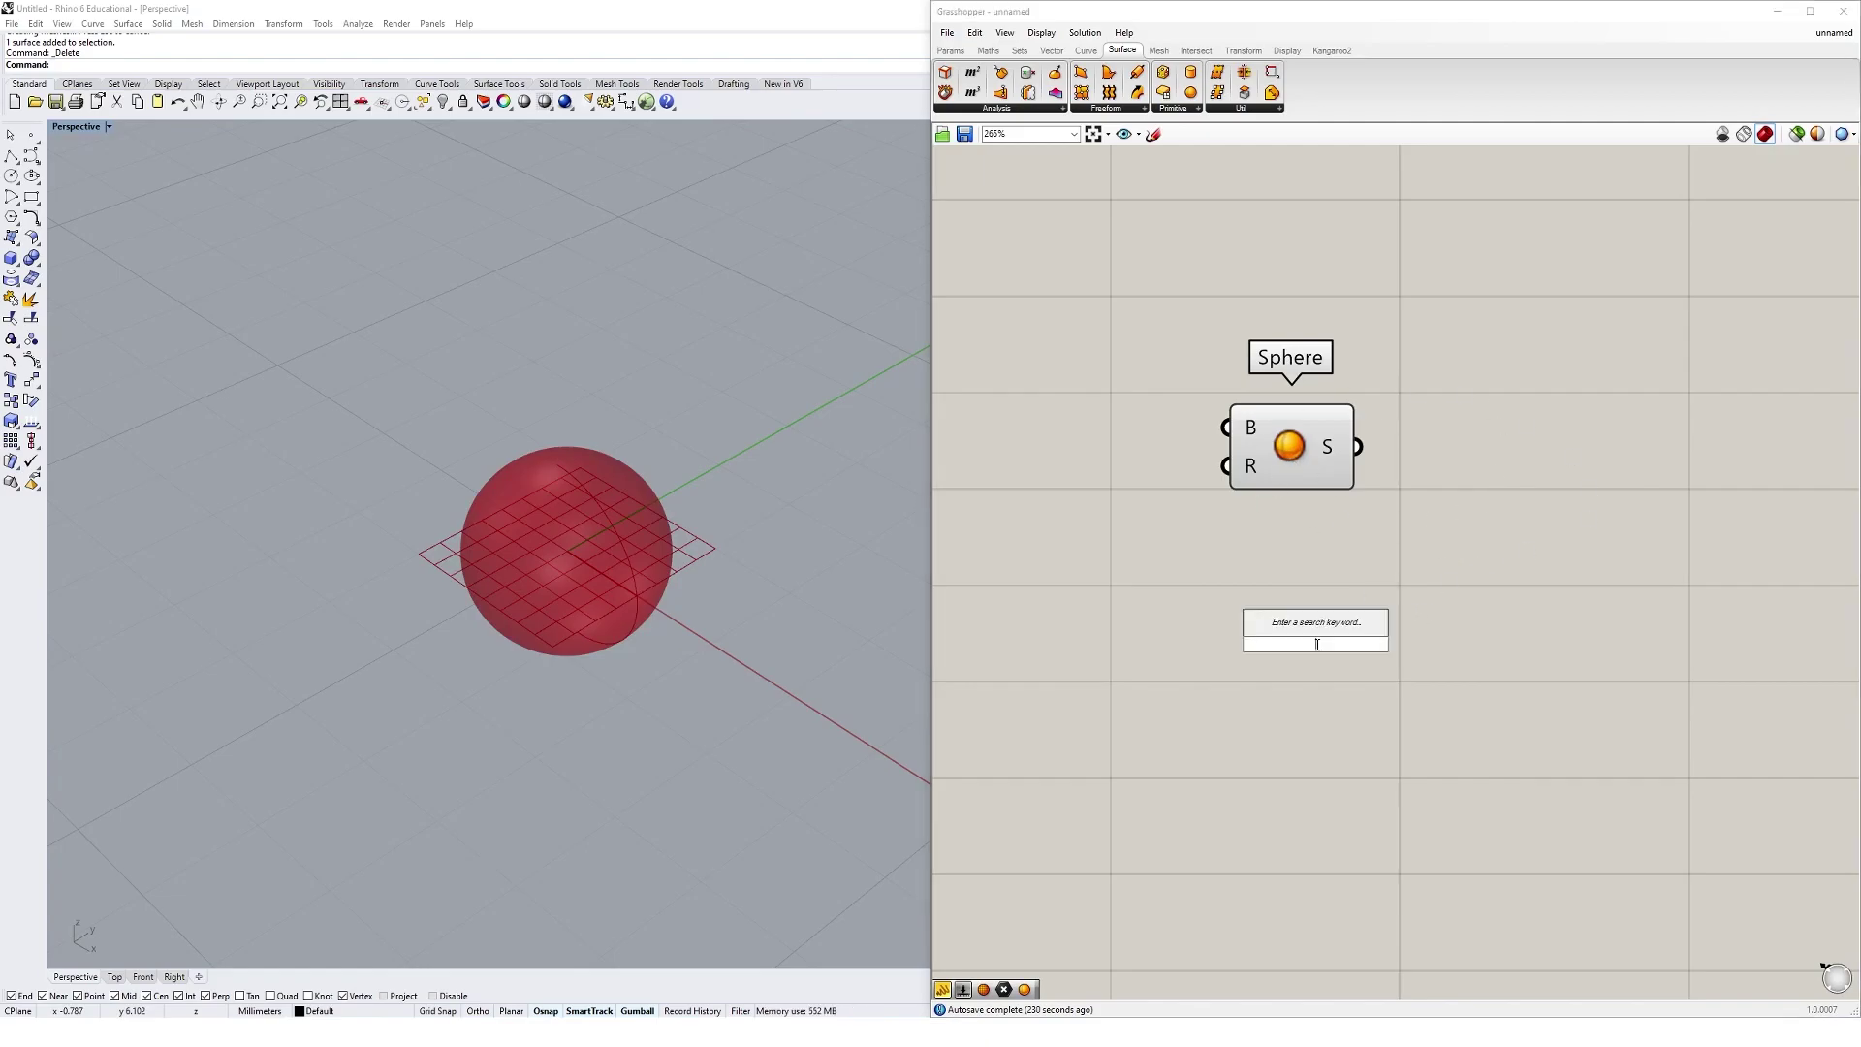
Step: Insert Sphere again via an 'sph' search and move it down and to the right
type("sph")
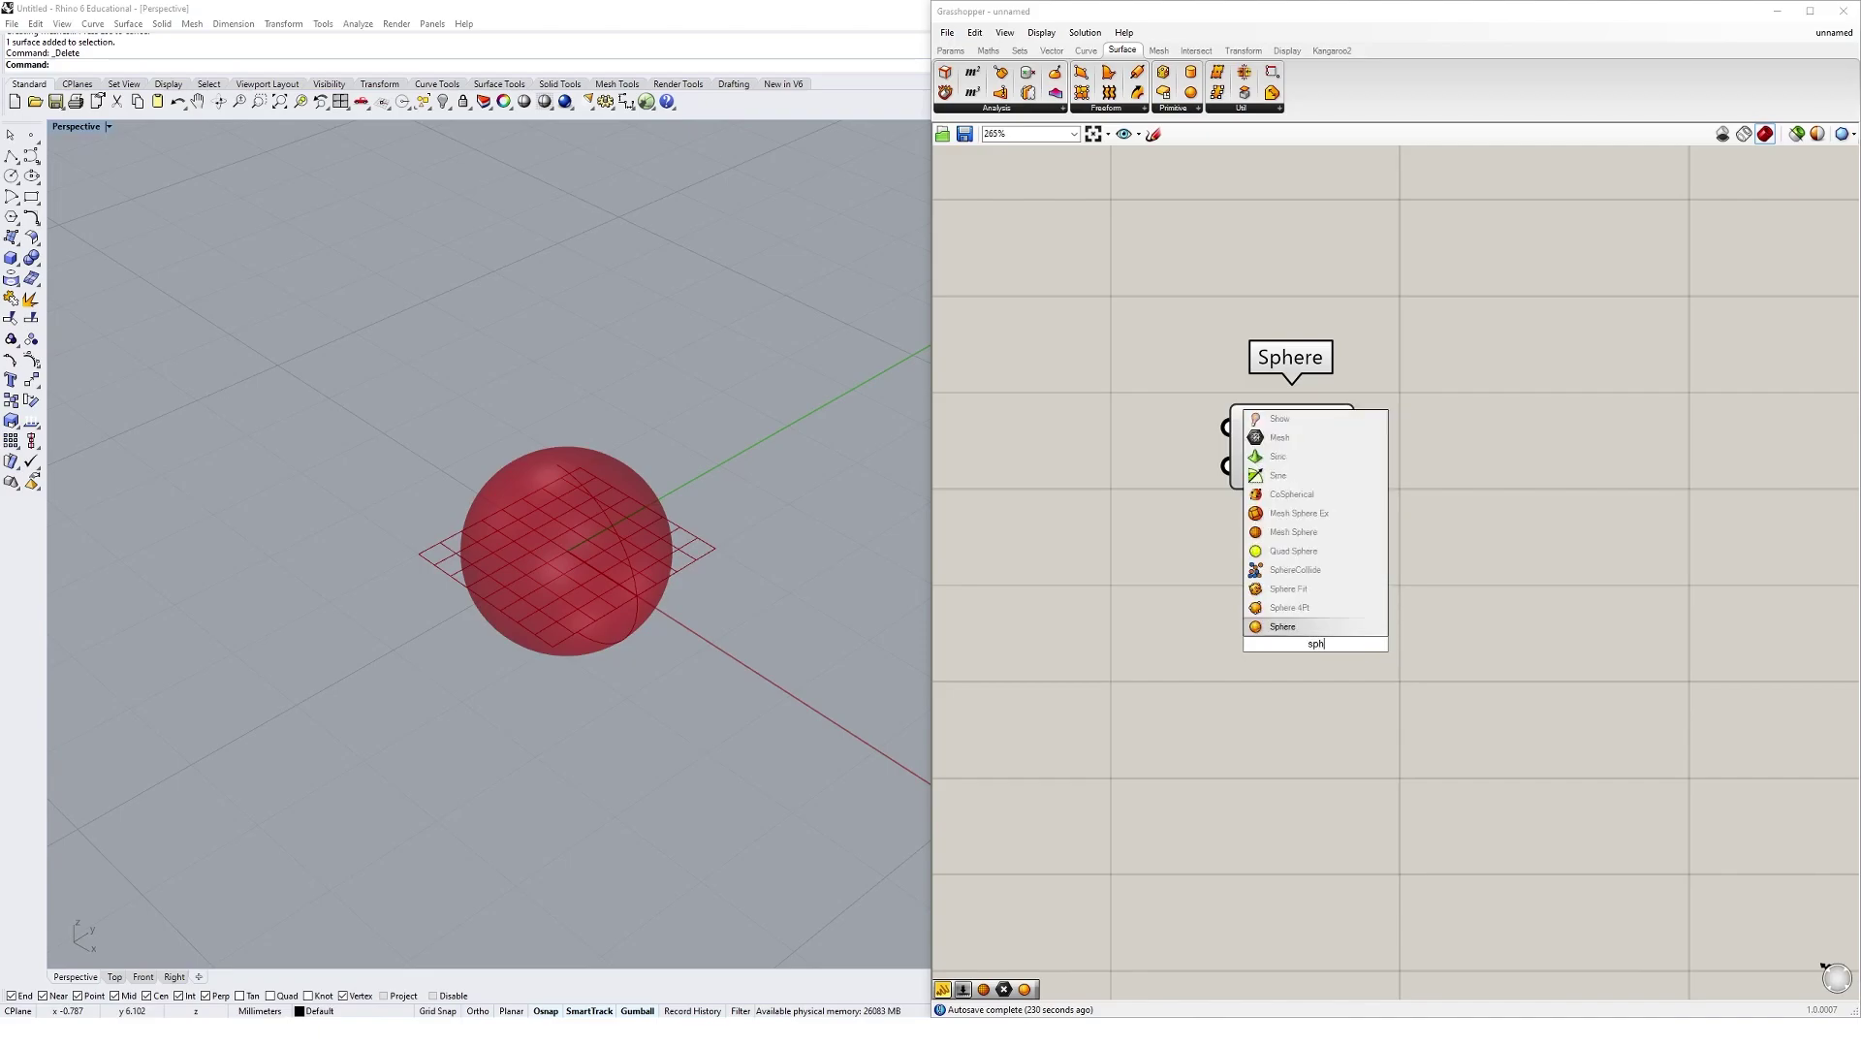
key("Return")
type("box")
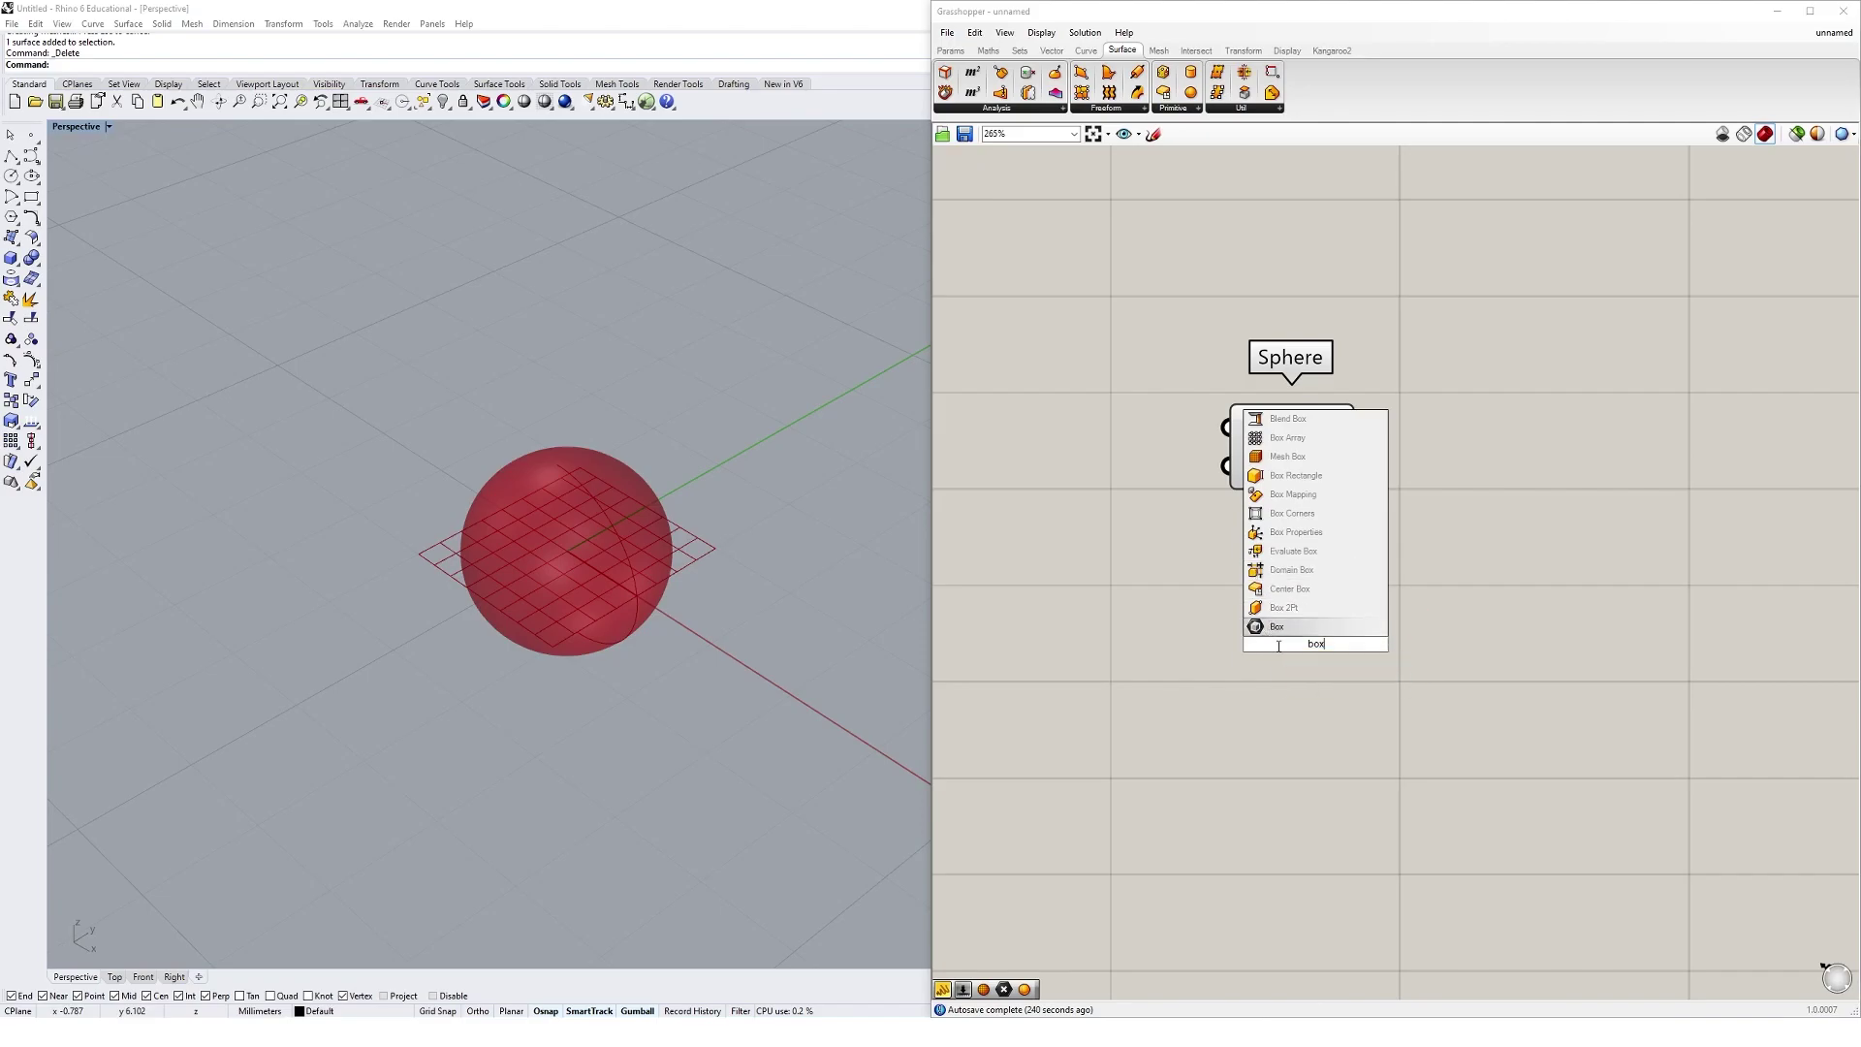
key("Escape")
left_click_drag(1310, 454, 1373, 512)
left_click(1485, 566)
left_click(1377, 514)
left_click(1823, 967)
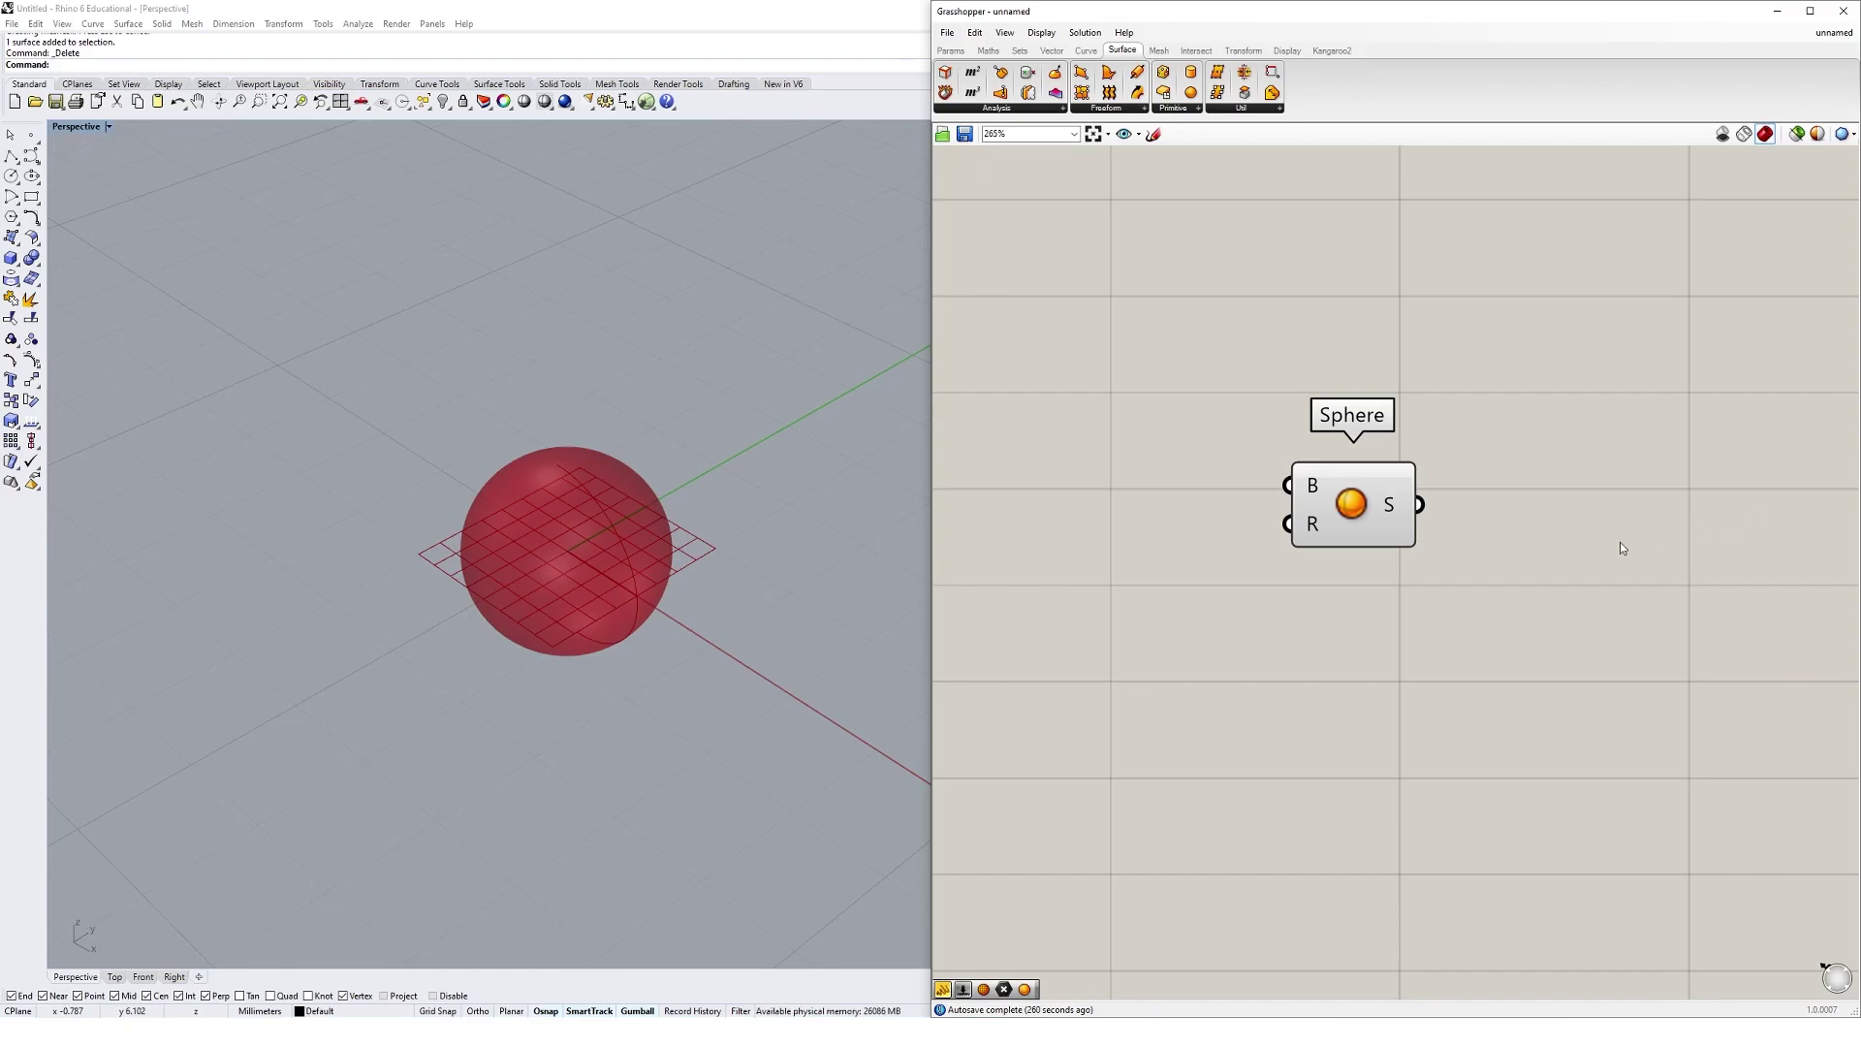
Step: Read the tooltips on the Sphere's B, R and S grips
mouse_move(1312, 490)
mouse_move(1317, 530)
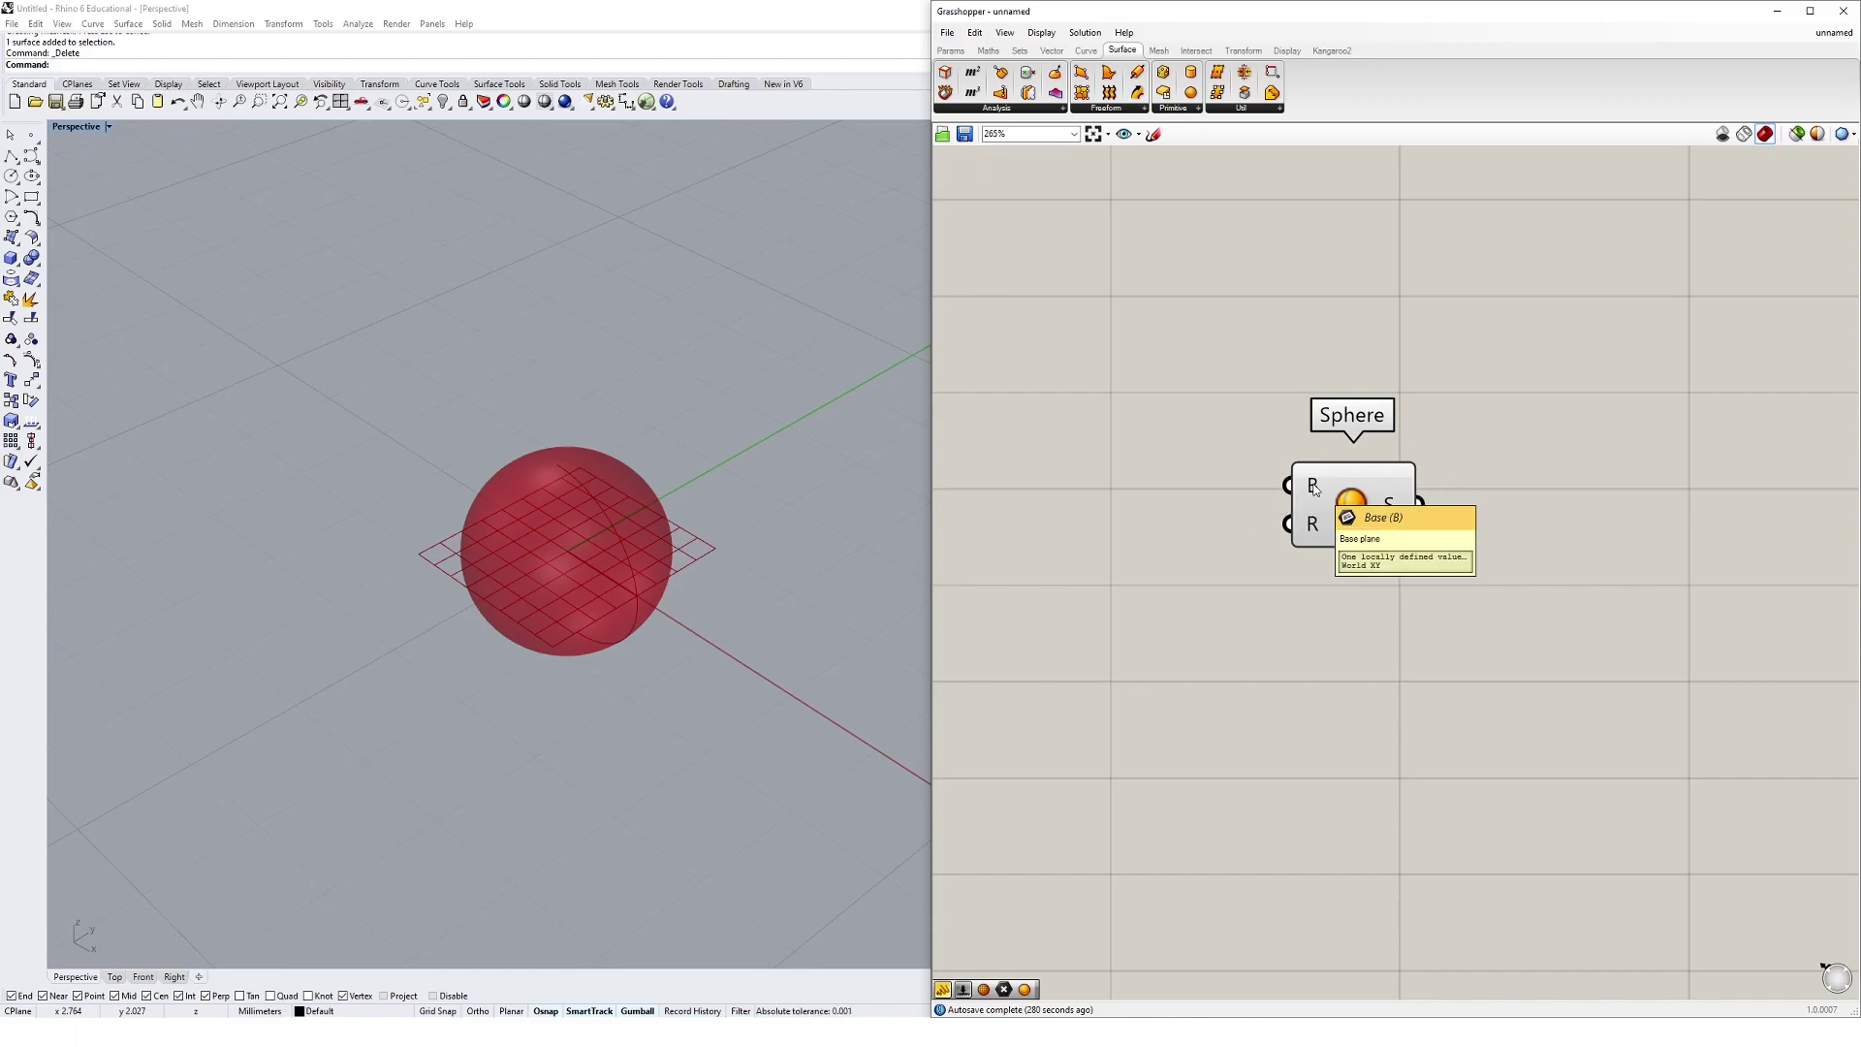
scroll(630, 588, "down", 10)
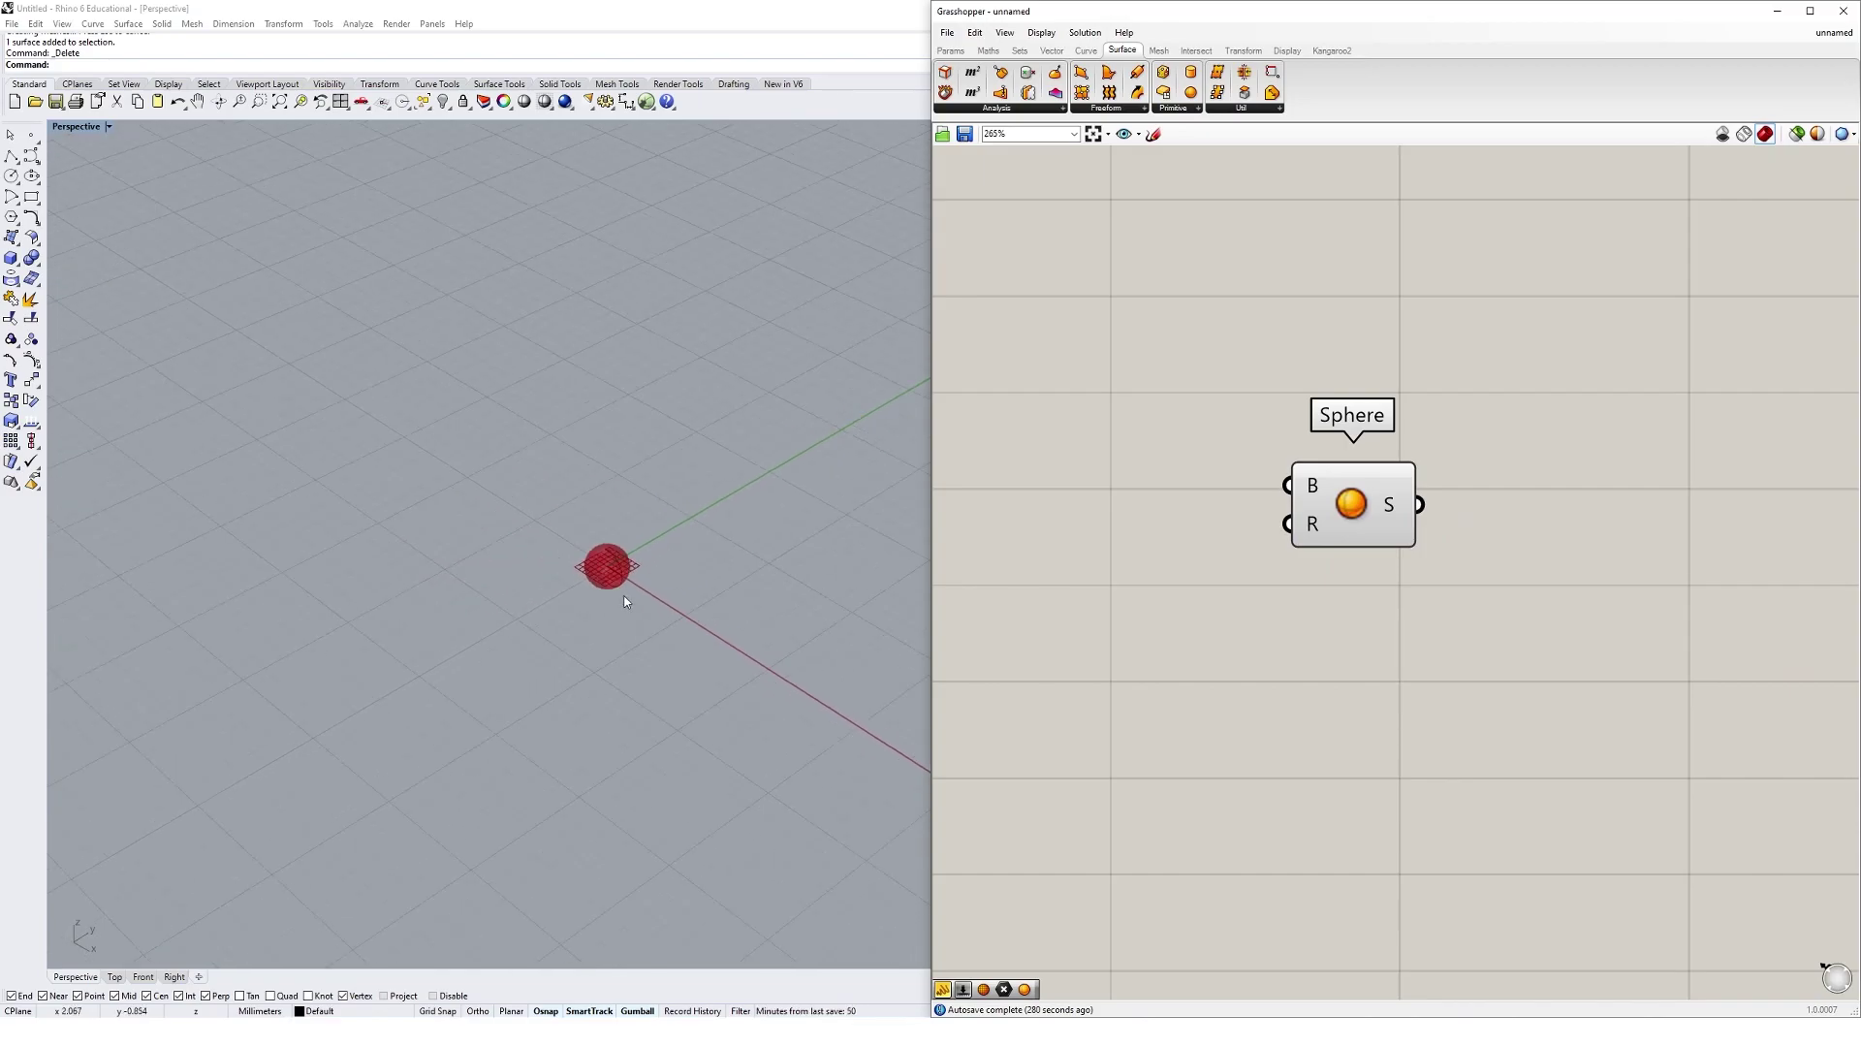
scroll(625, 580, "up", 10)
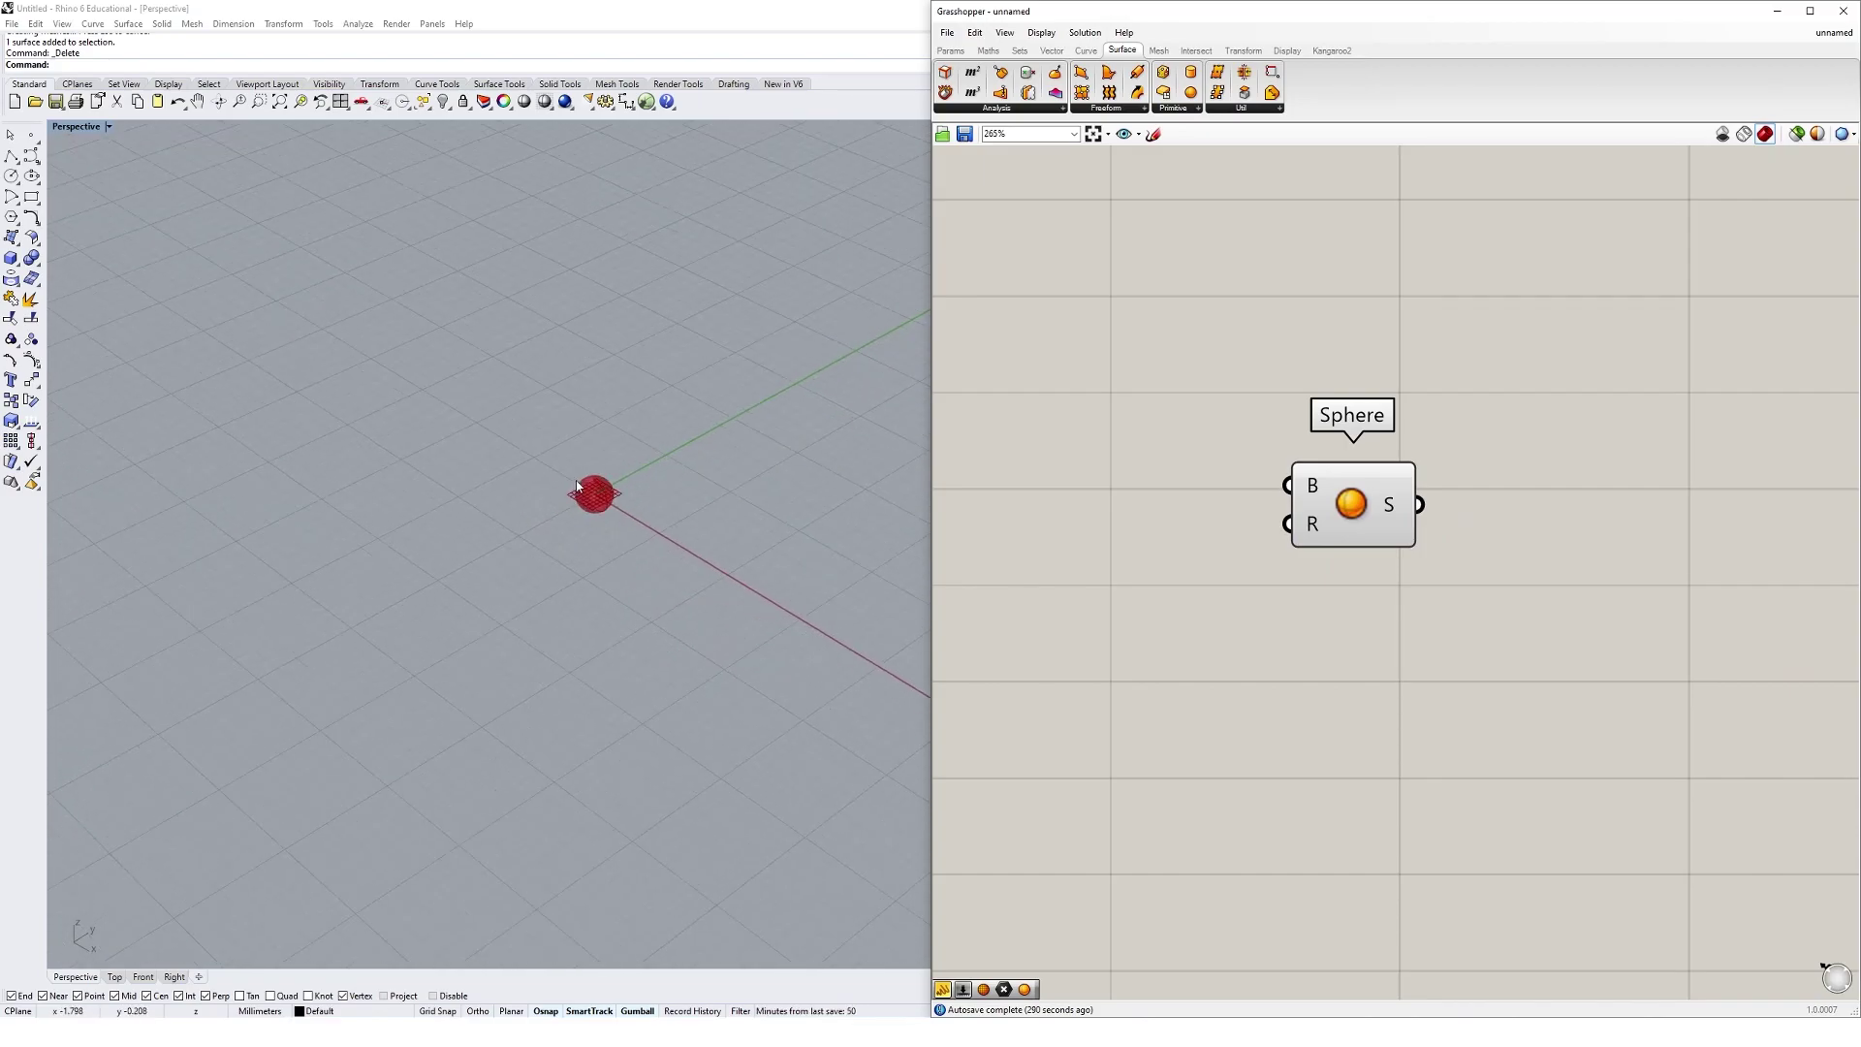
scroll(677, 521, "up", 1)
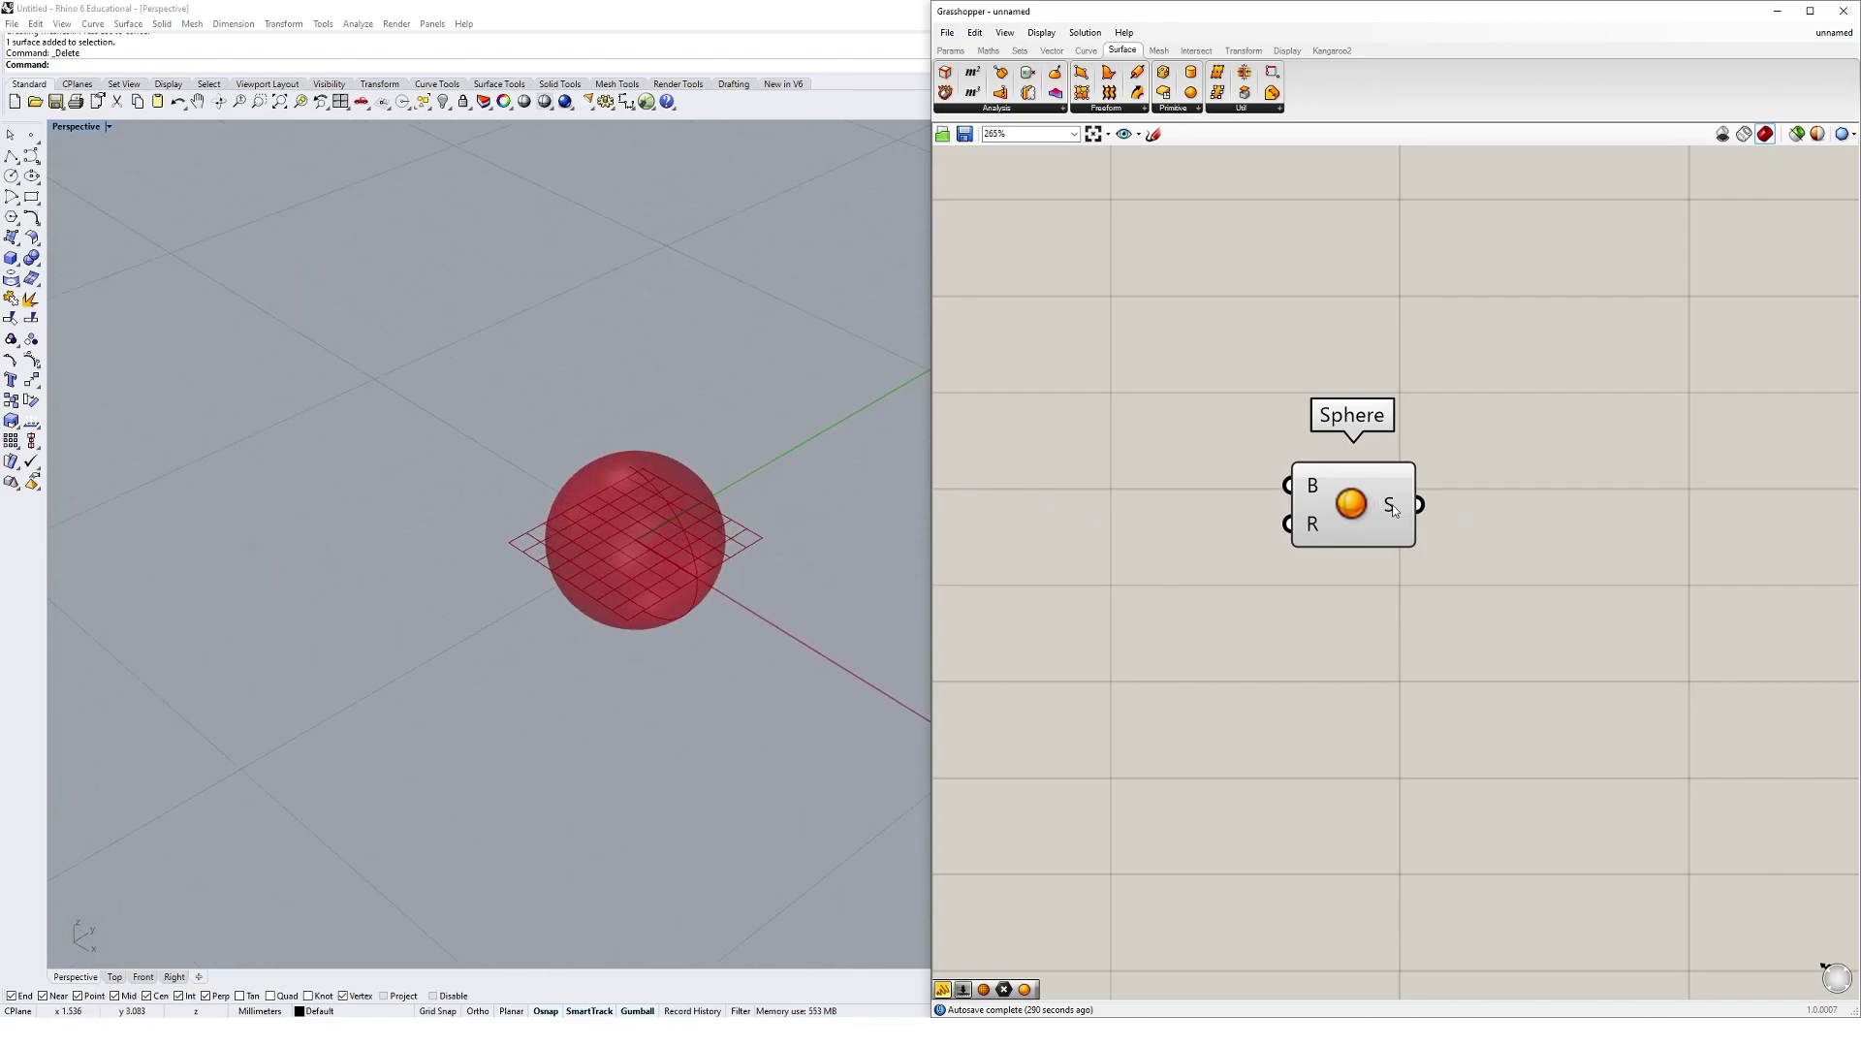
mouse_move(1392, 510)
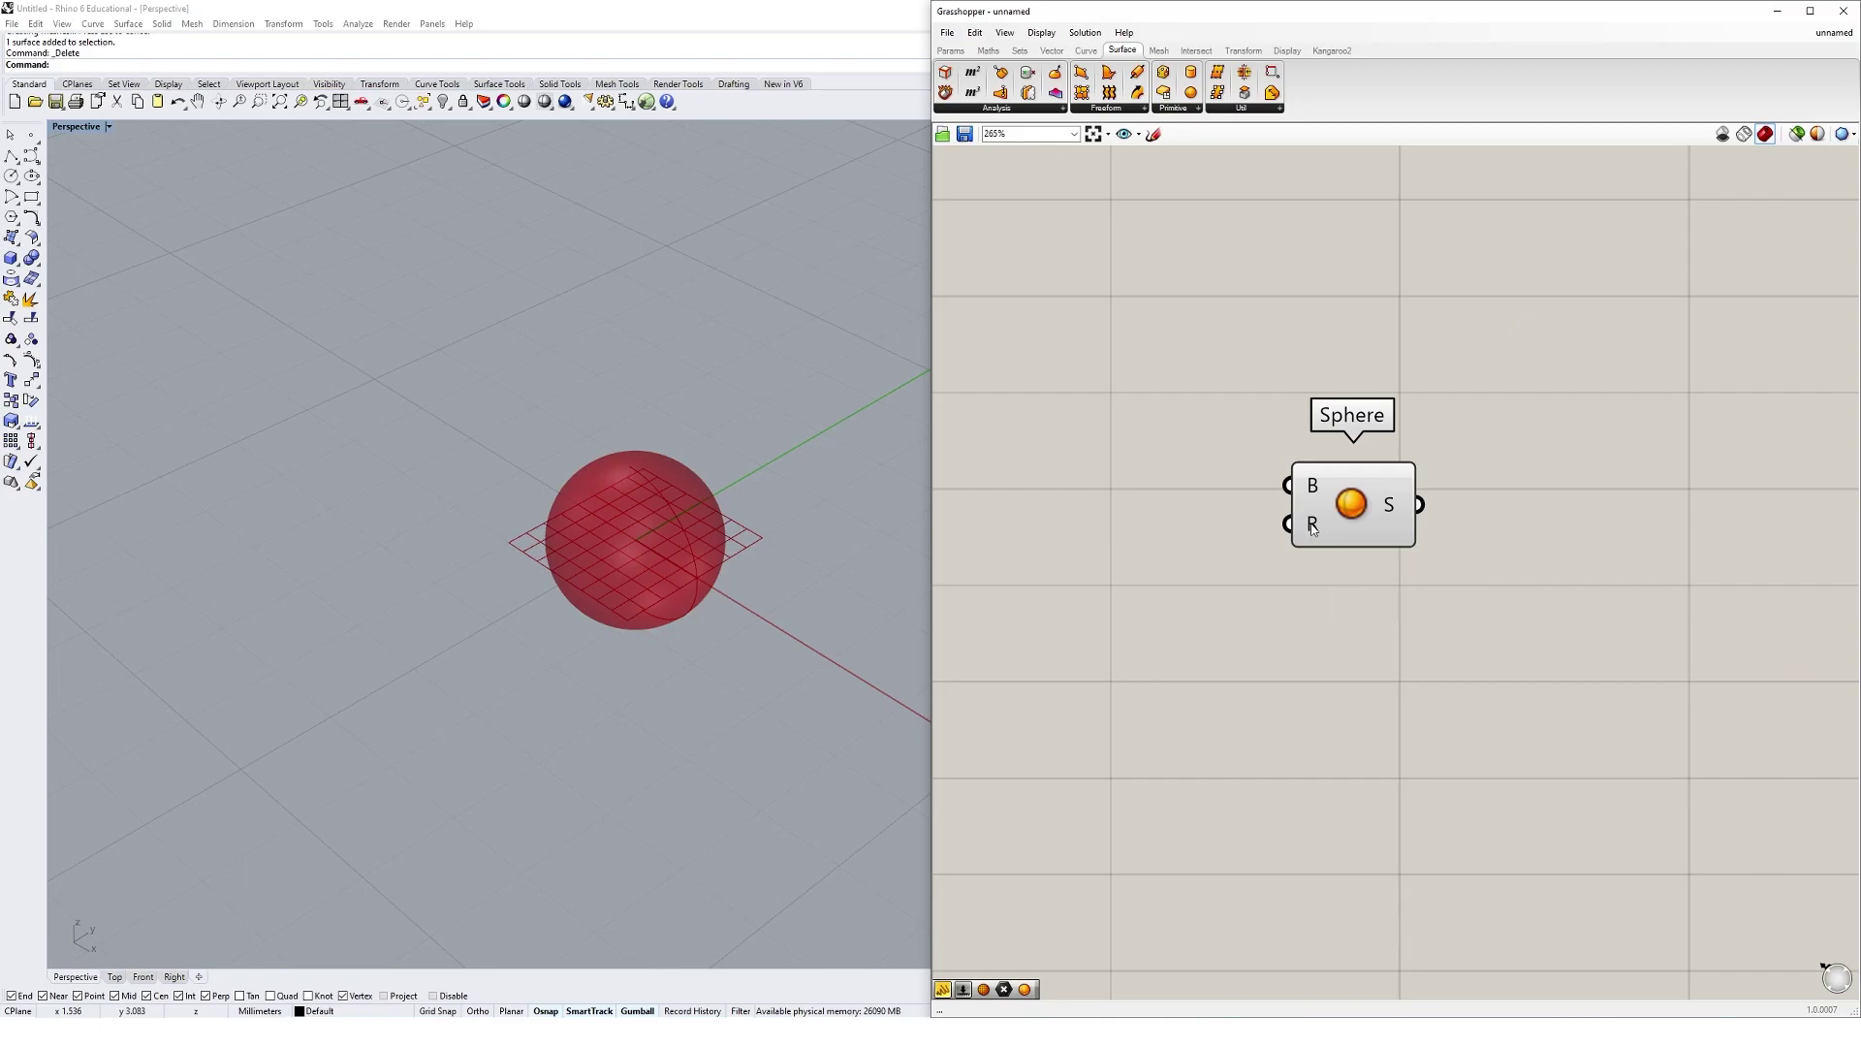
Step: Nudge the Sphere component slightly to the right
left_click_drag(1348, 525, 1377, 522)
left_click(1384, 611)
mouse_move(1346, 527)
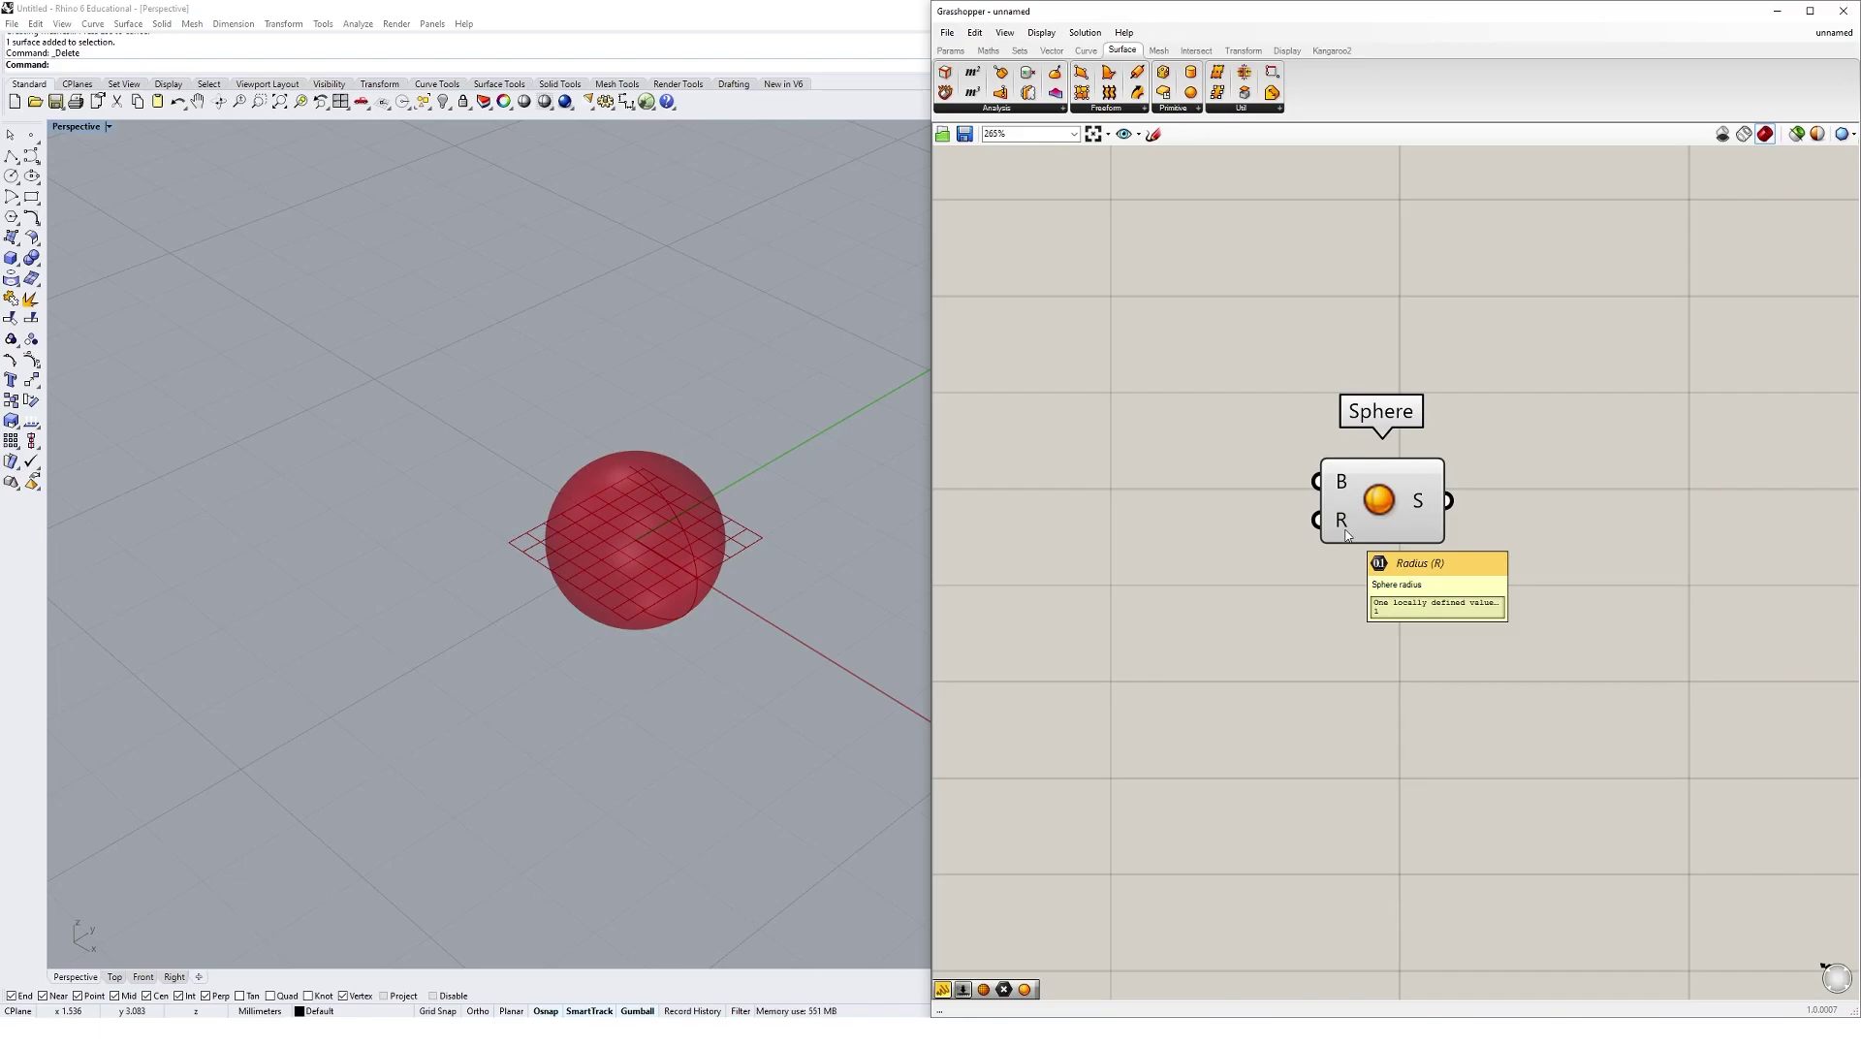
Step: Create a Number Slider with value 5 from a '5' canvas search and recentre the canvas
double_click(1095, 534)
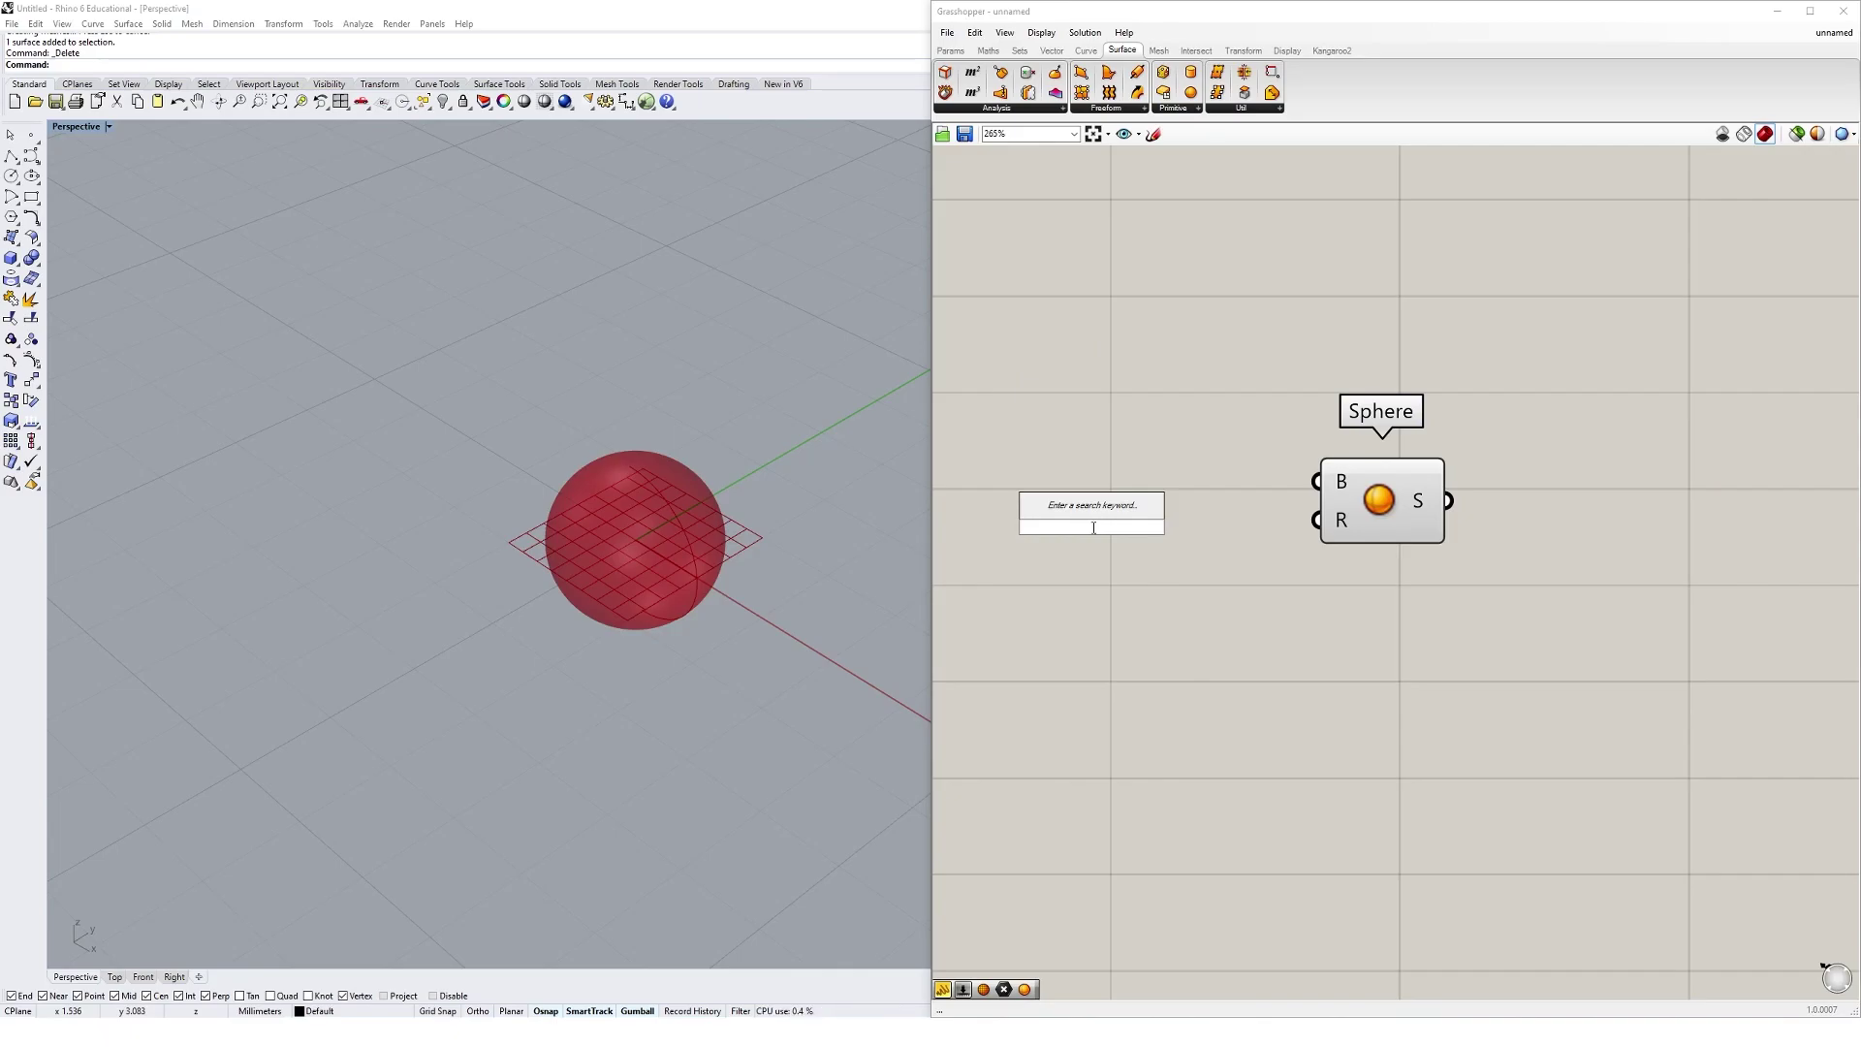
type("5")
key("Return")
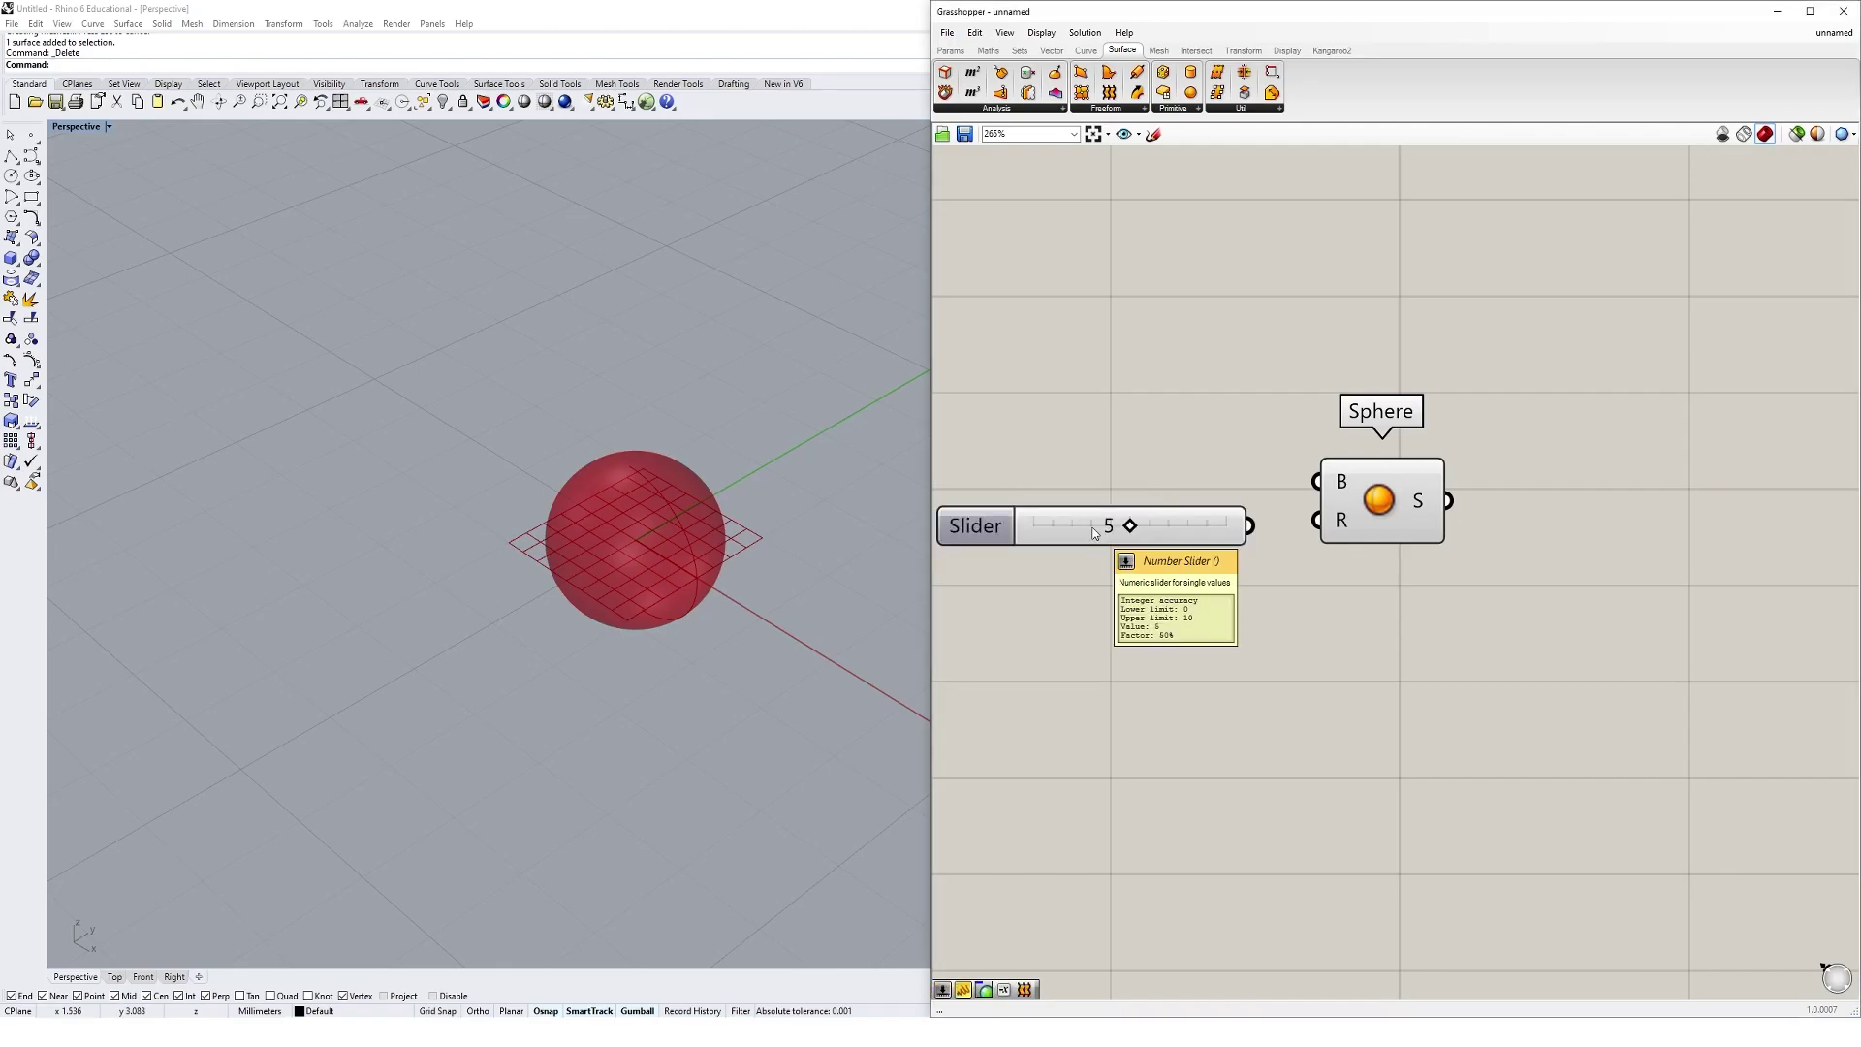
right_click_drag(1009, 530, 1092, 539)
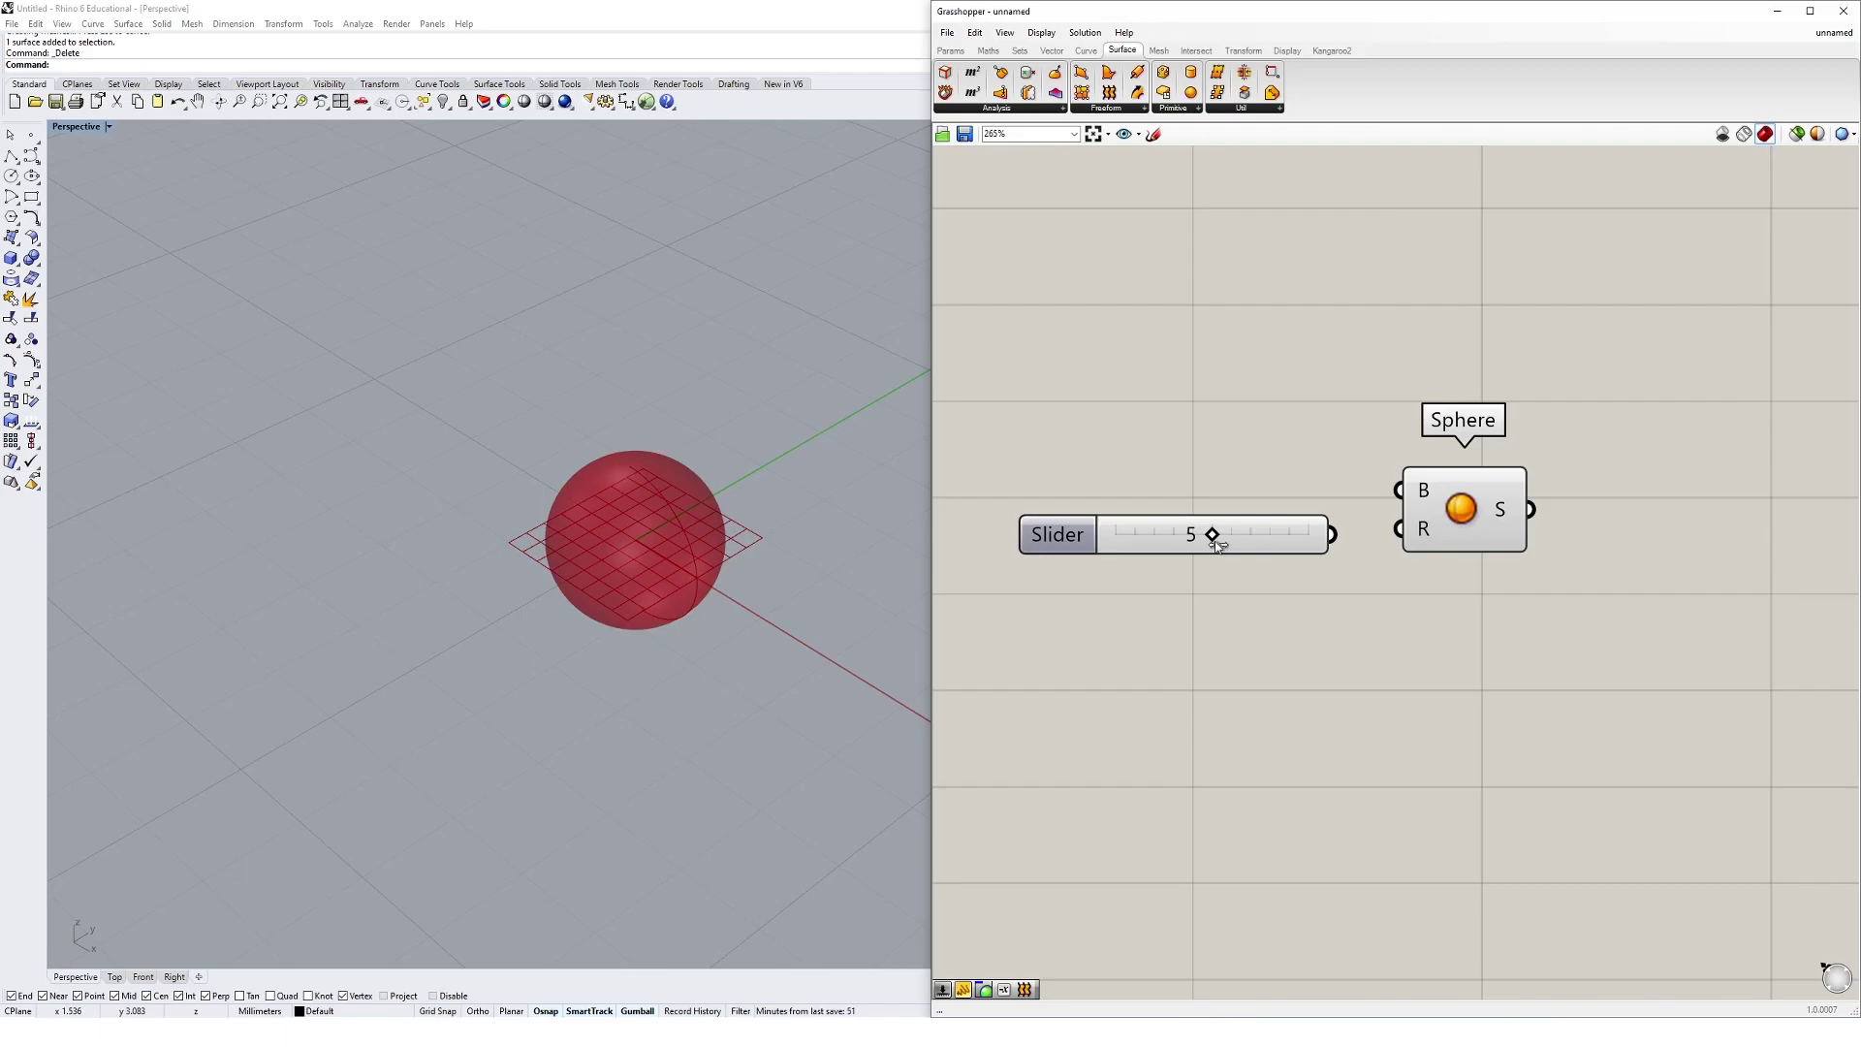
left_click_drag(1214, 539, 1277, 543)
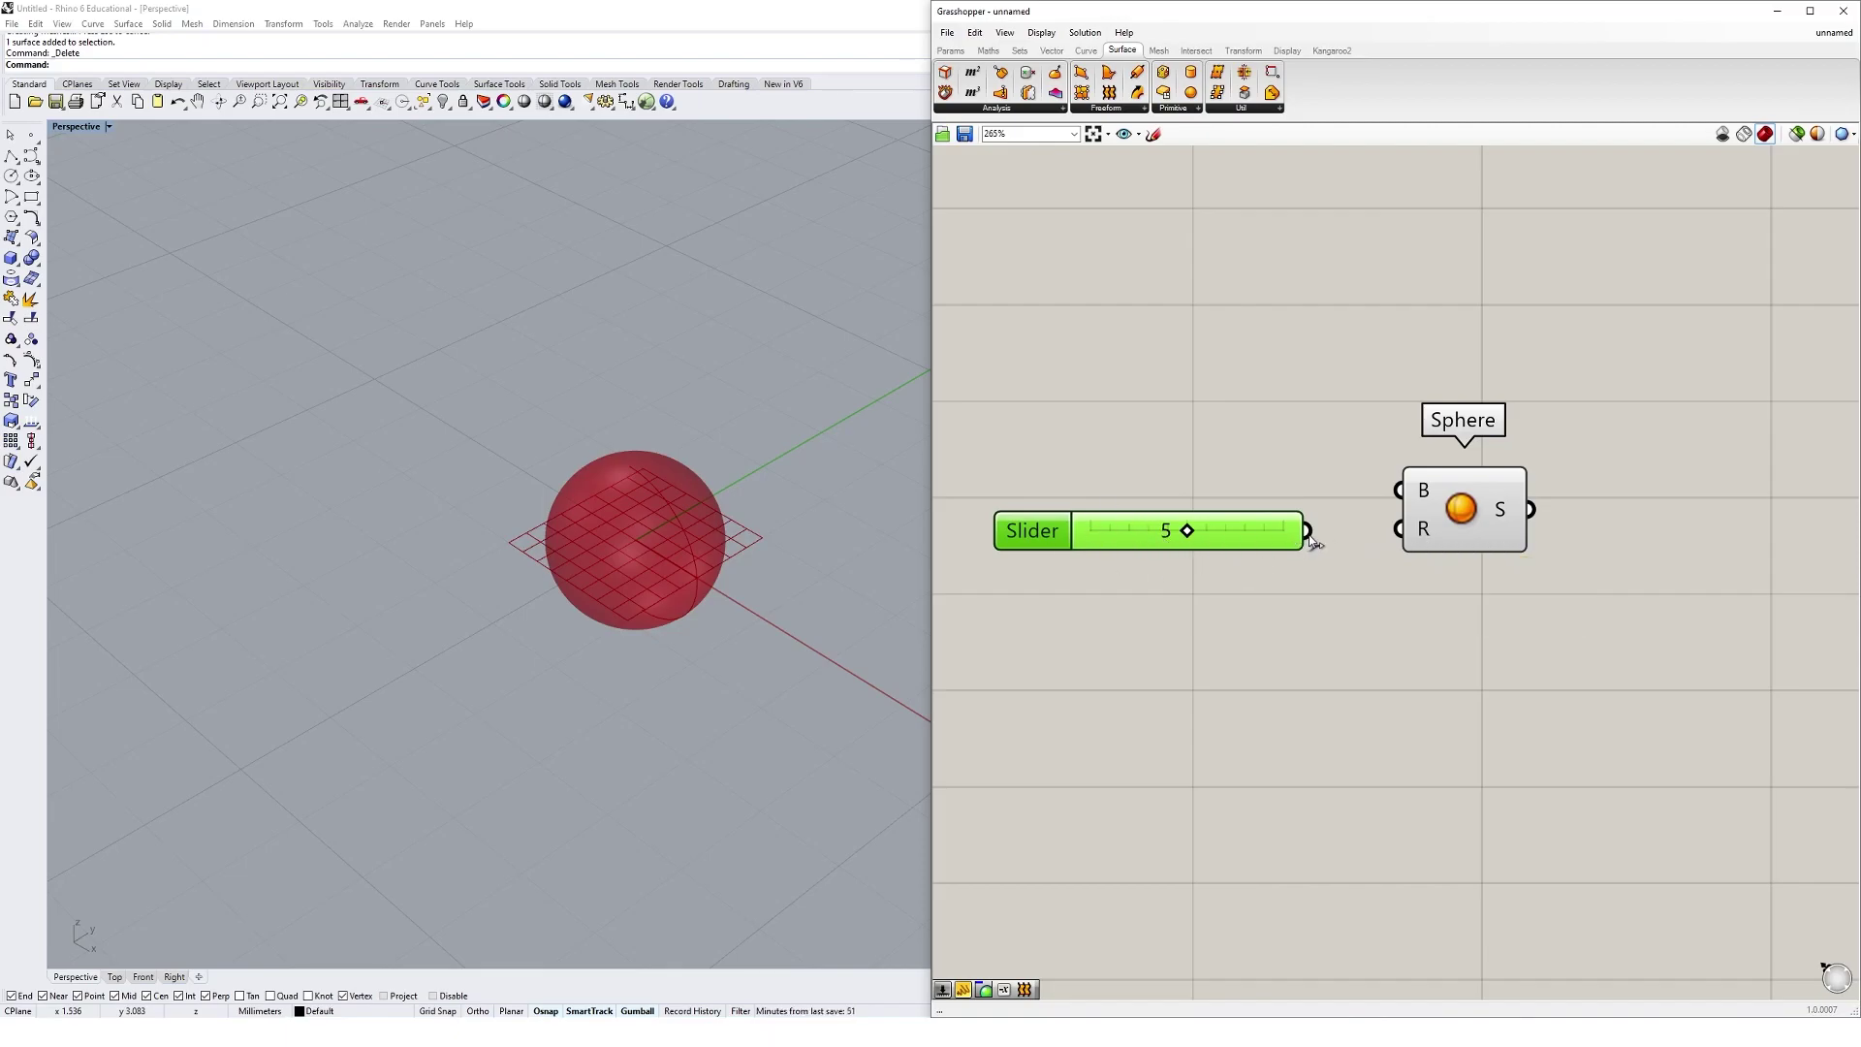
Step: Wire the Radius slider into the Sphere's R input and test lowering its value
left_click_drag(1309, 537, 1401, 532)
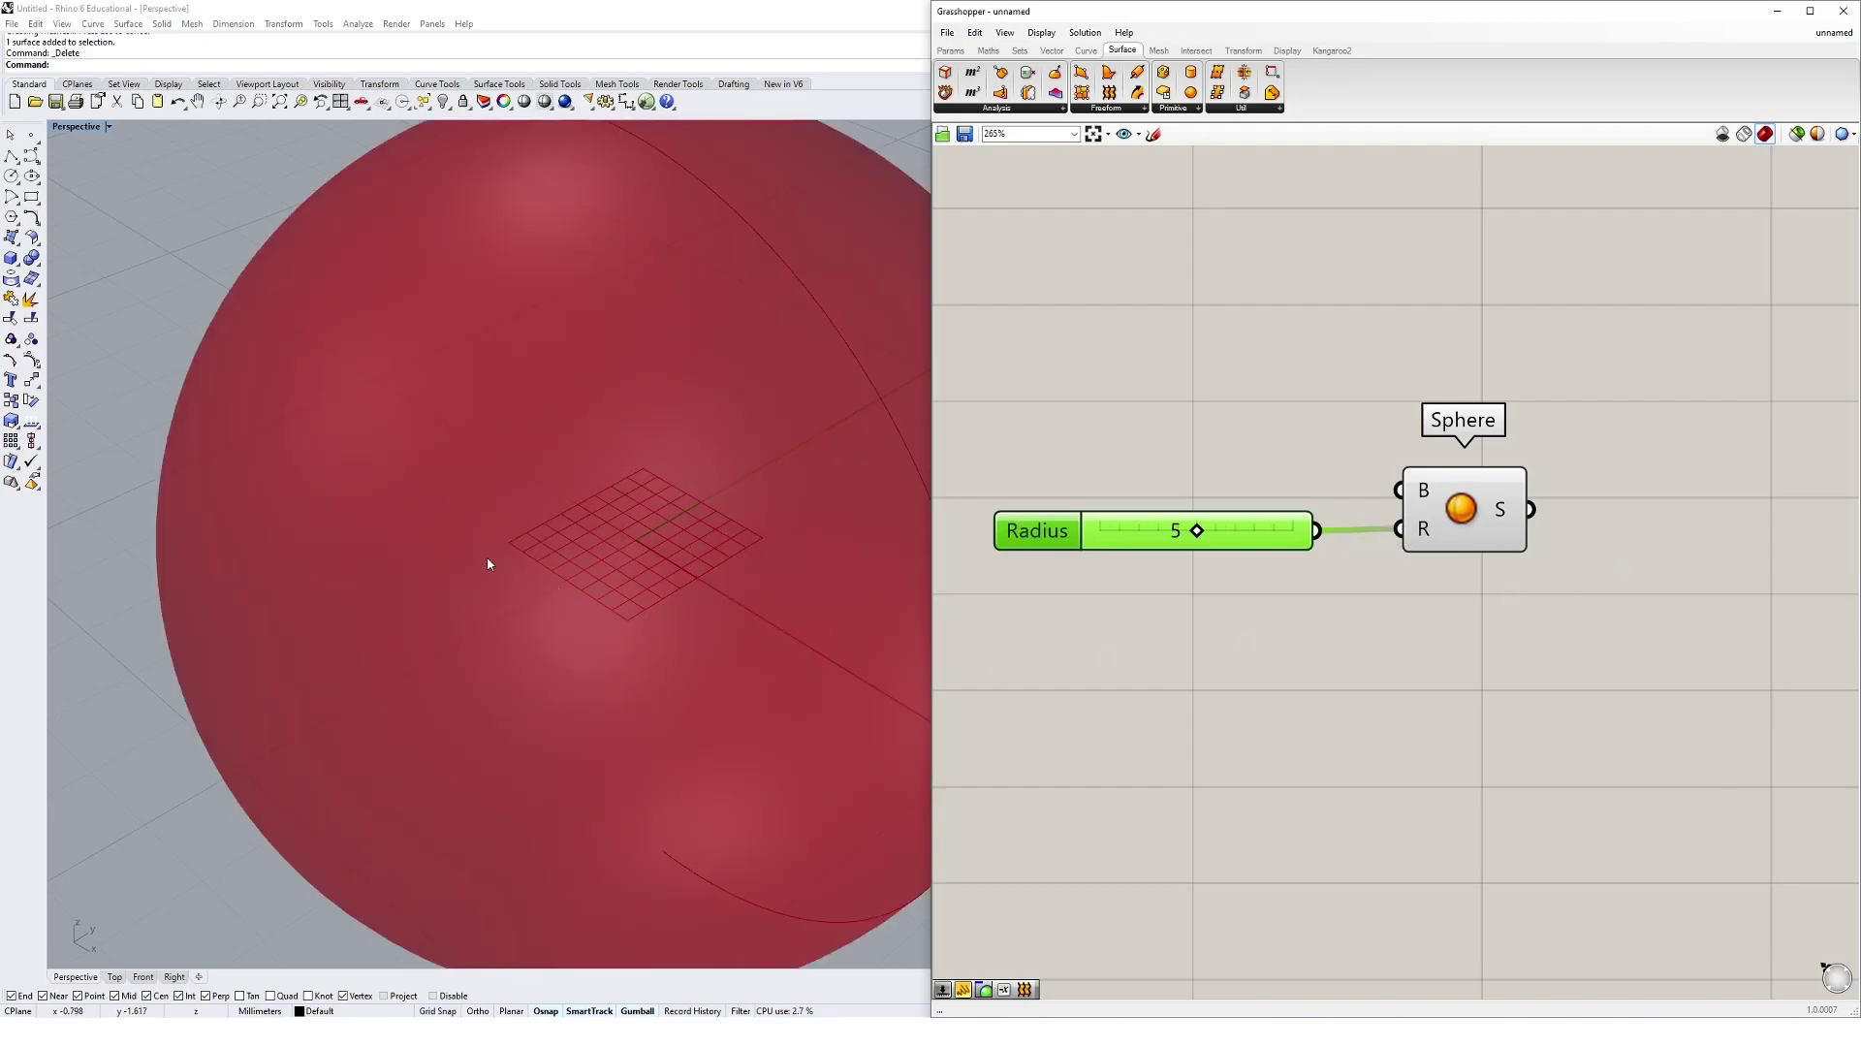
scroll(543, 417, "down", 1)
scroll(515, 537, "down", 3)
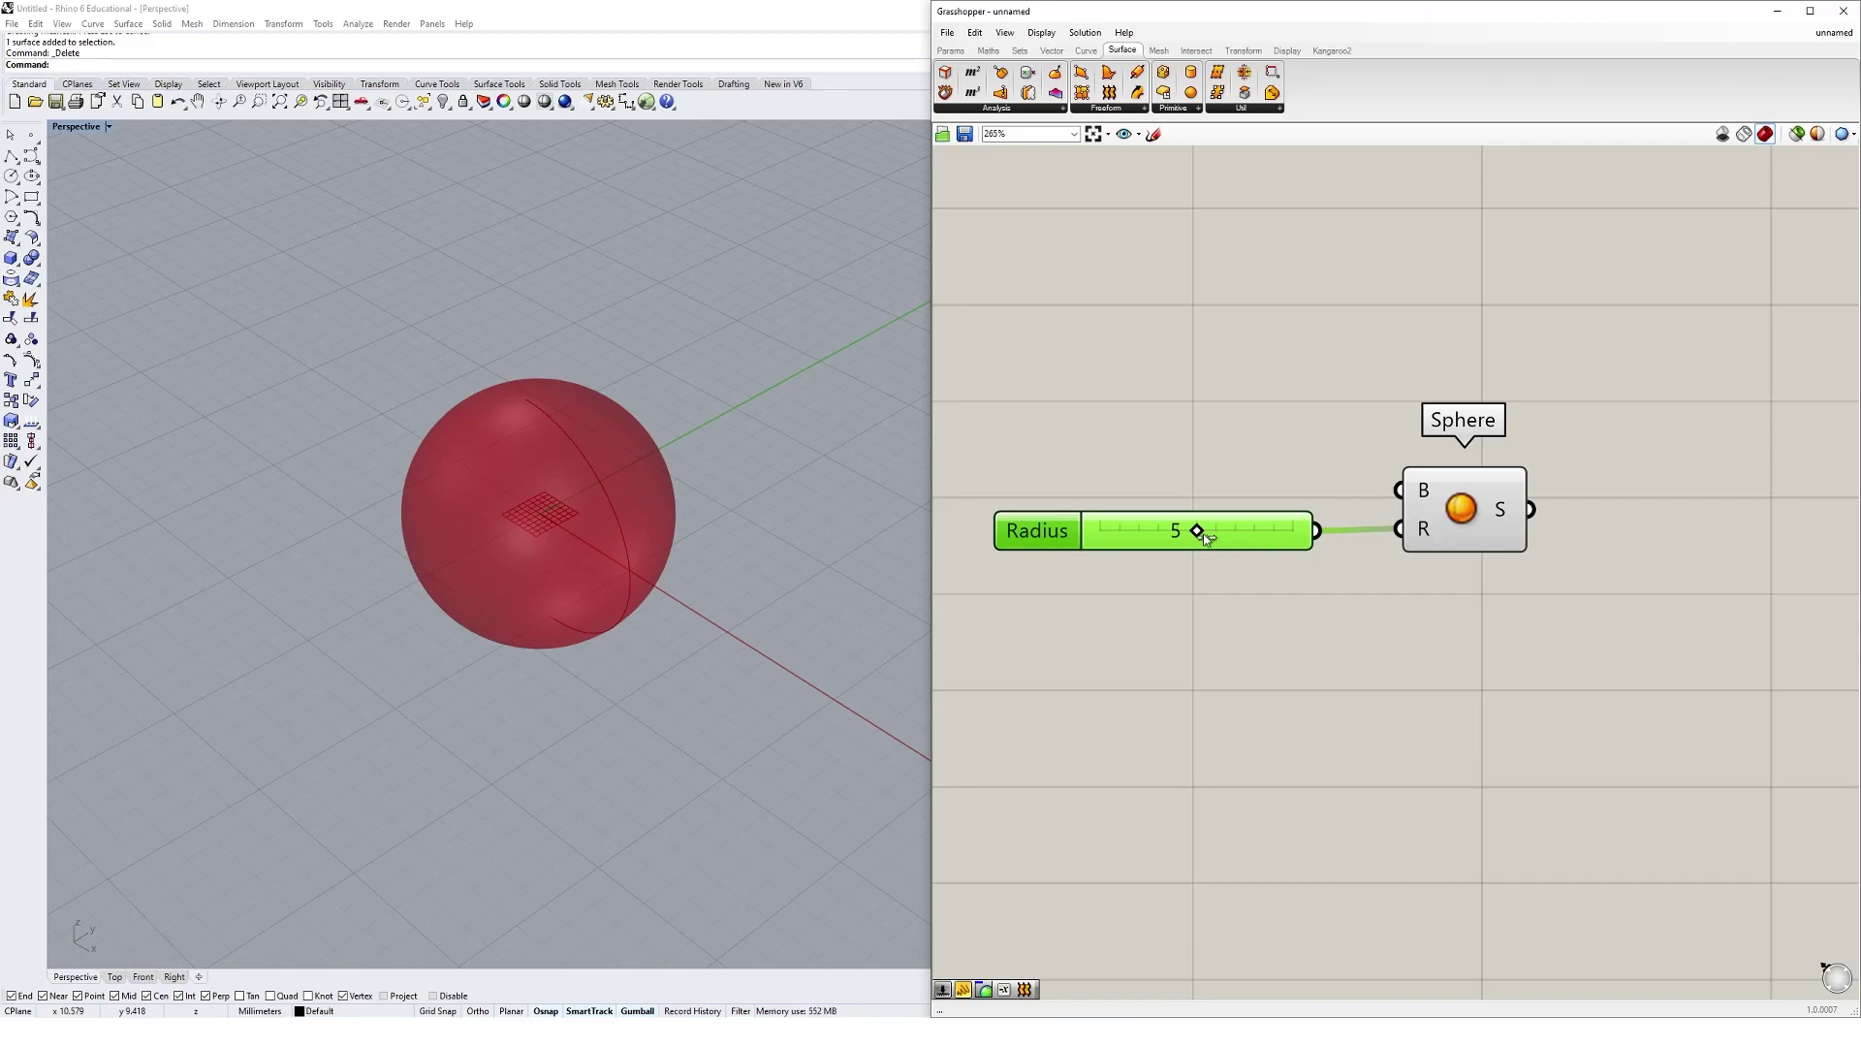
mouse_move(1199, 532)
left_mouse_down()
mouse_move(1098, 532)
mouse_move(1300, 533)
mouse_move(1085, 533)
mouse_move(1265, 534)
mouse_move(1161, 543)
mouse_move(1203, 543)
left_mouse_up()
Step: Add a Params Panel containing 7 and wire it into the Sphere's R input
left_click(951, 49)
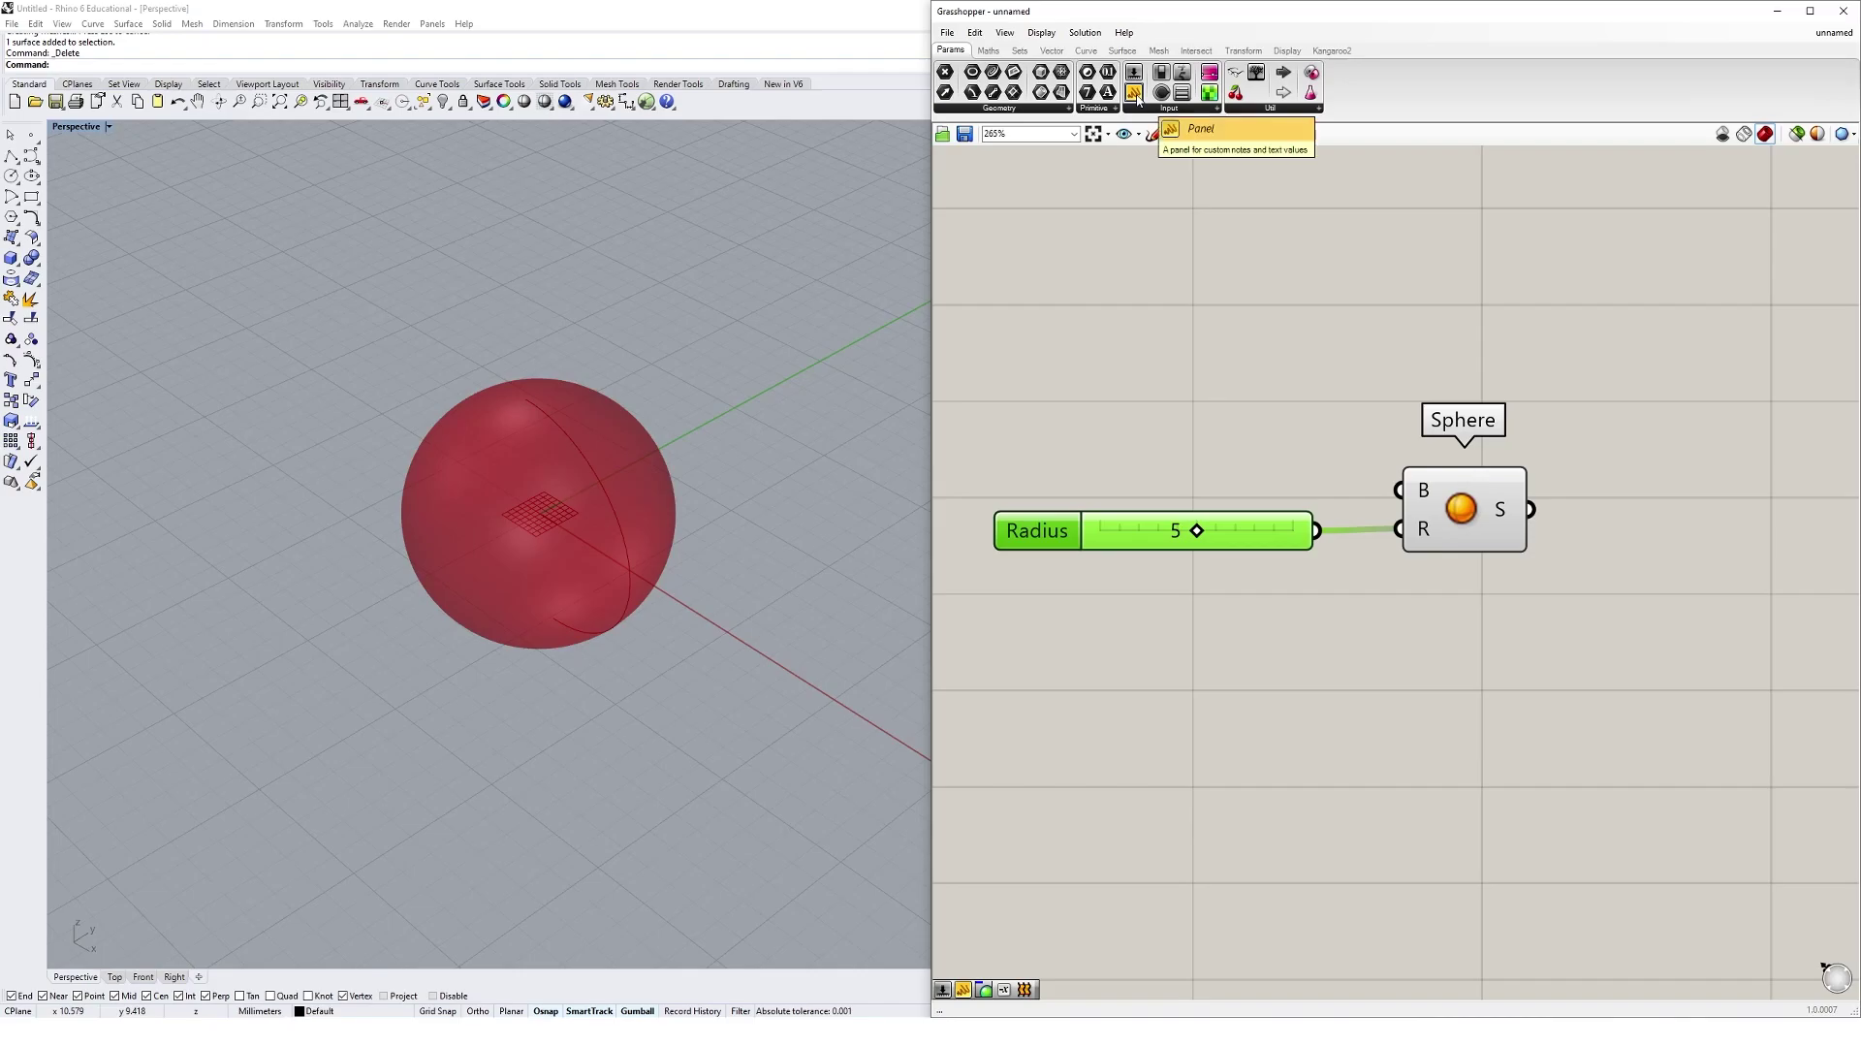
left_click_drag(1242, 634, 1242, 635)
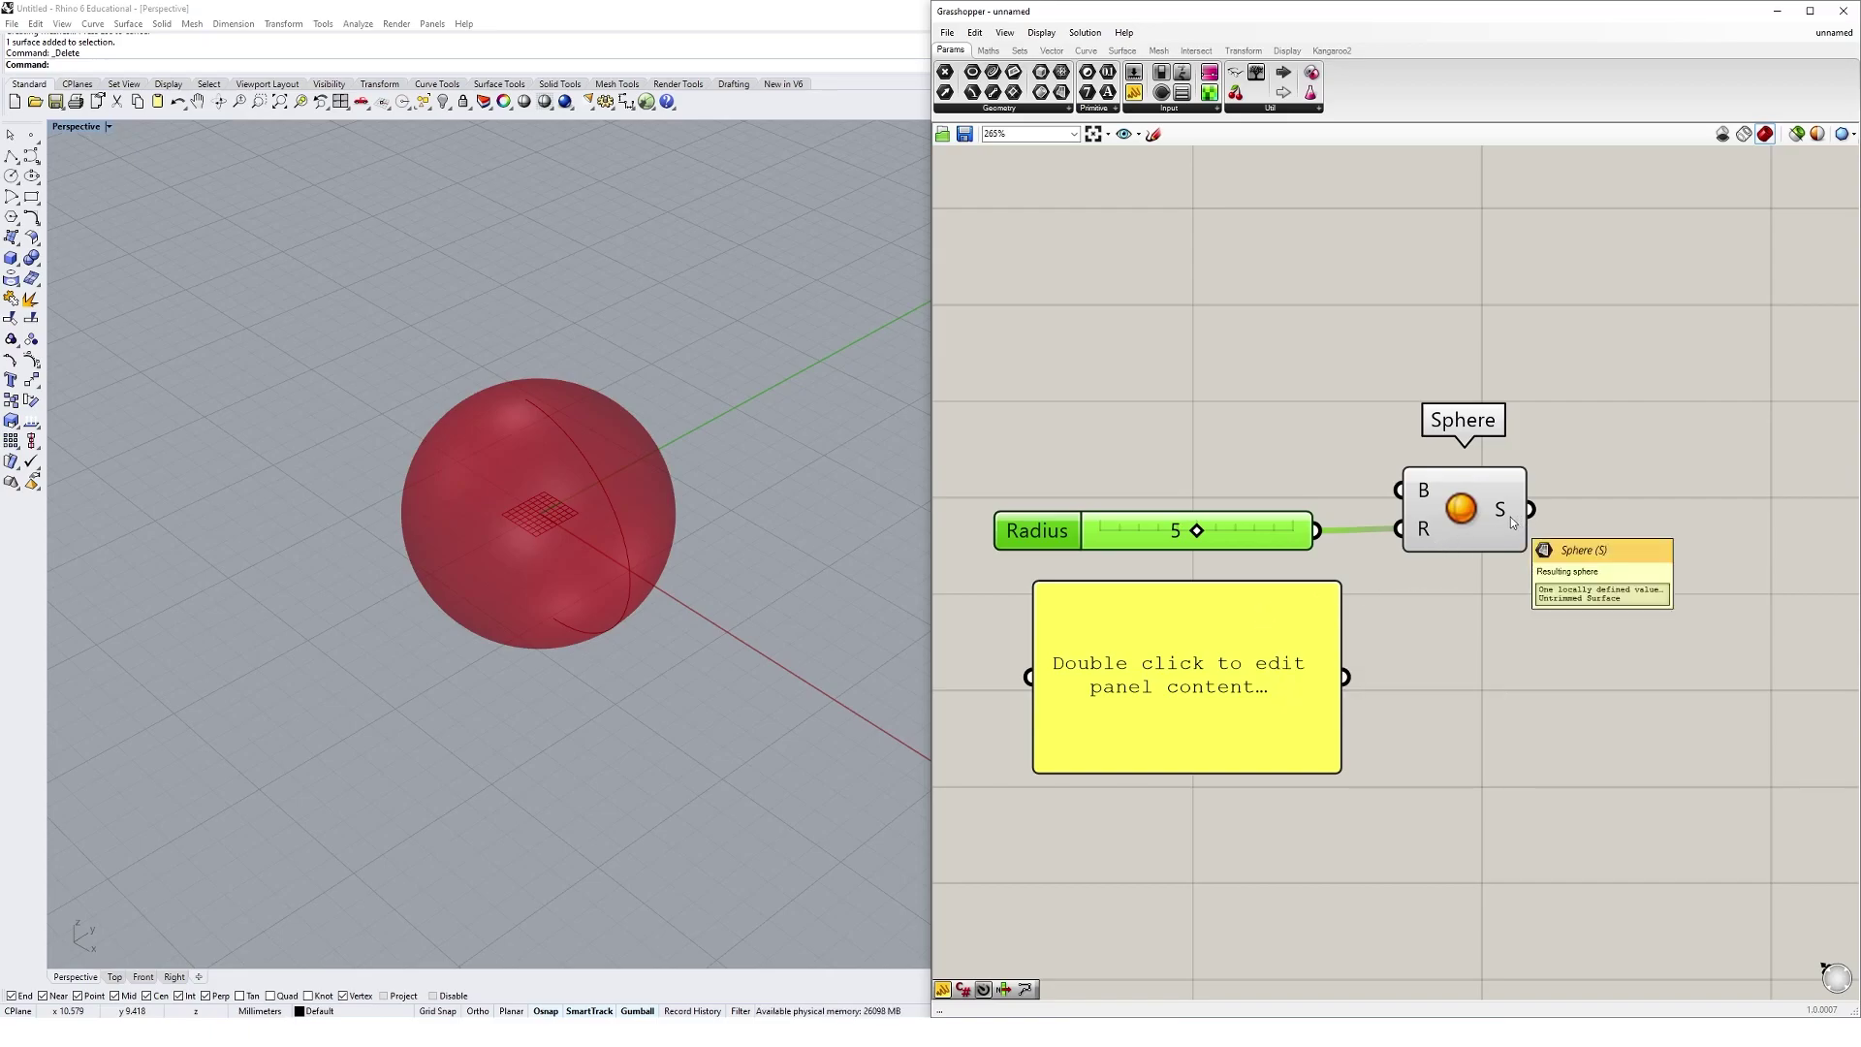
double_click(1236, 708)
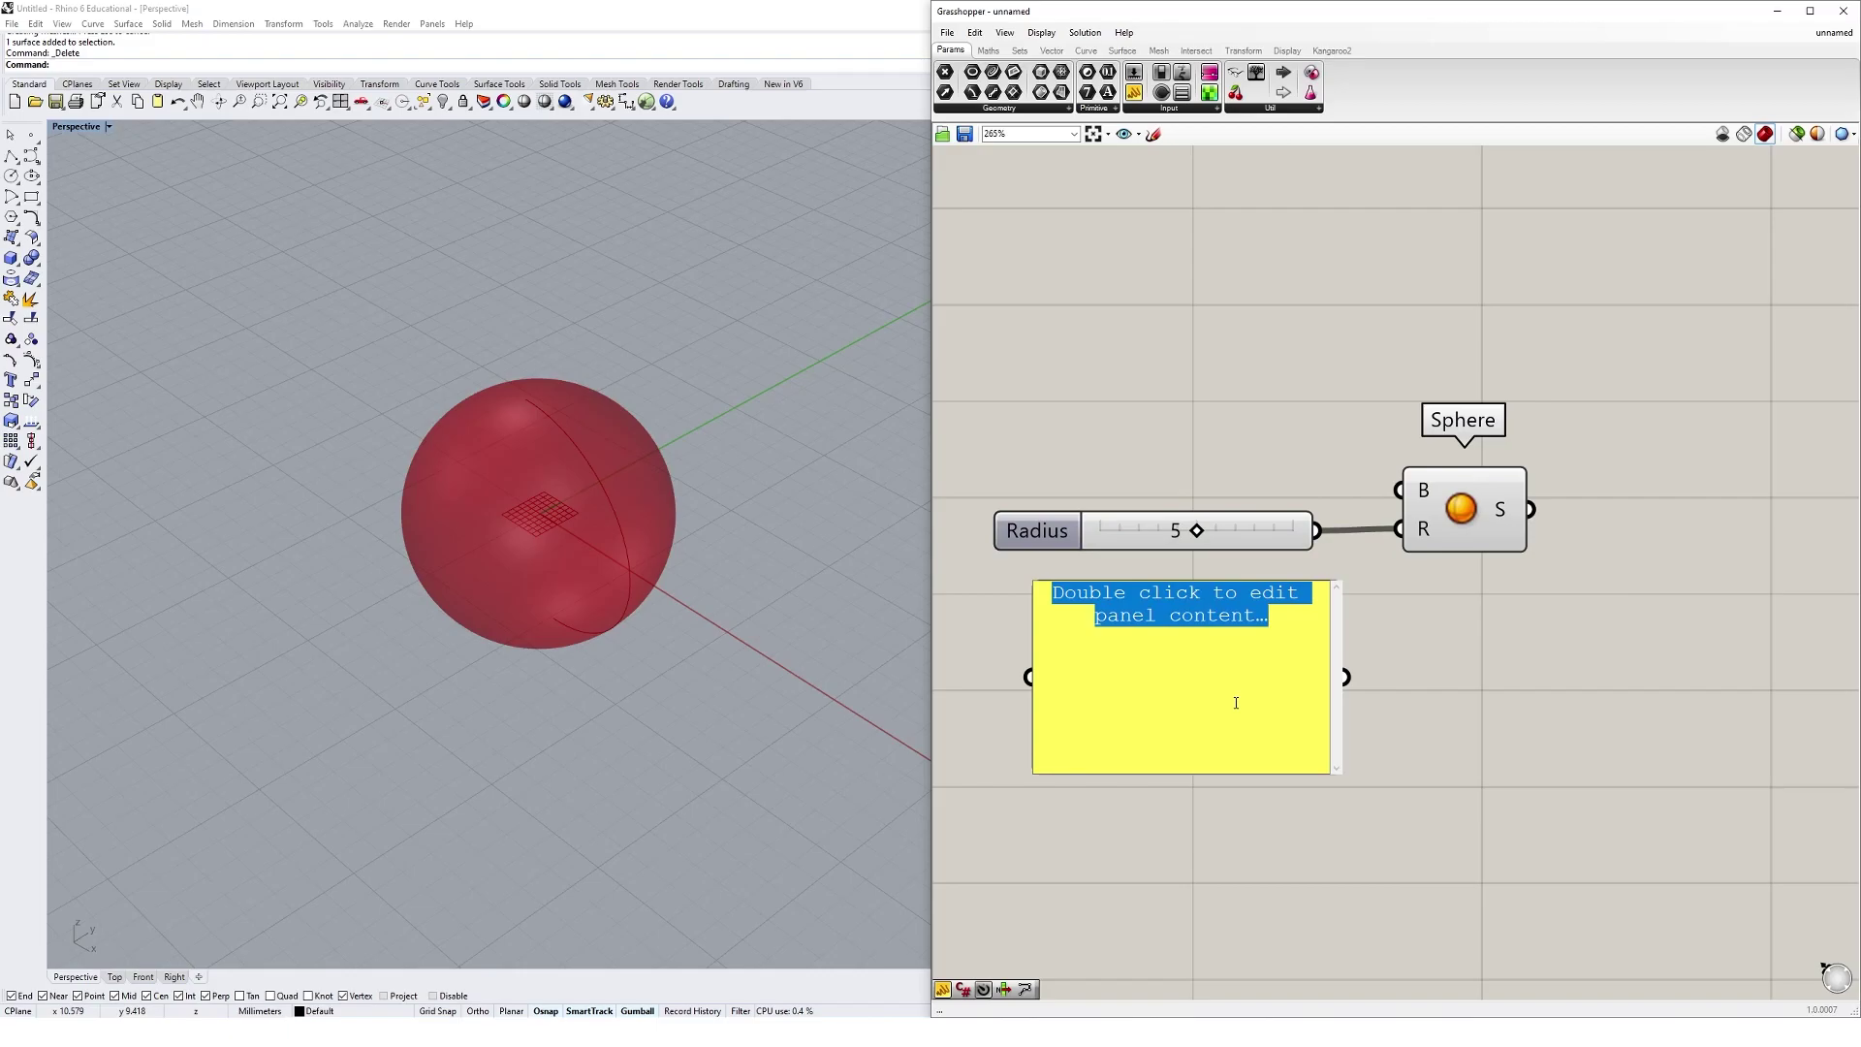
type("7")
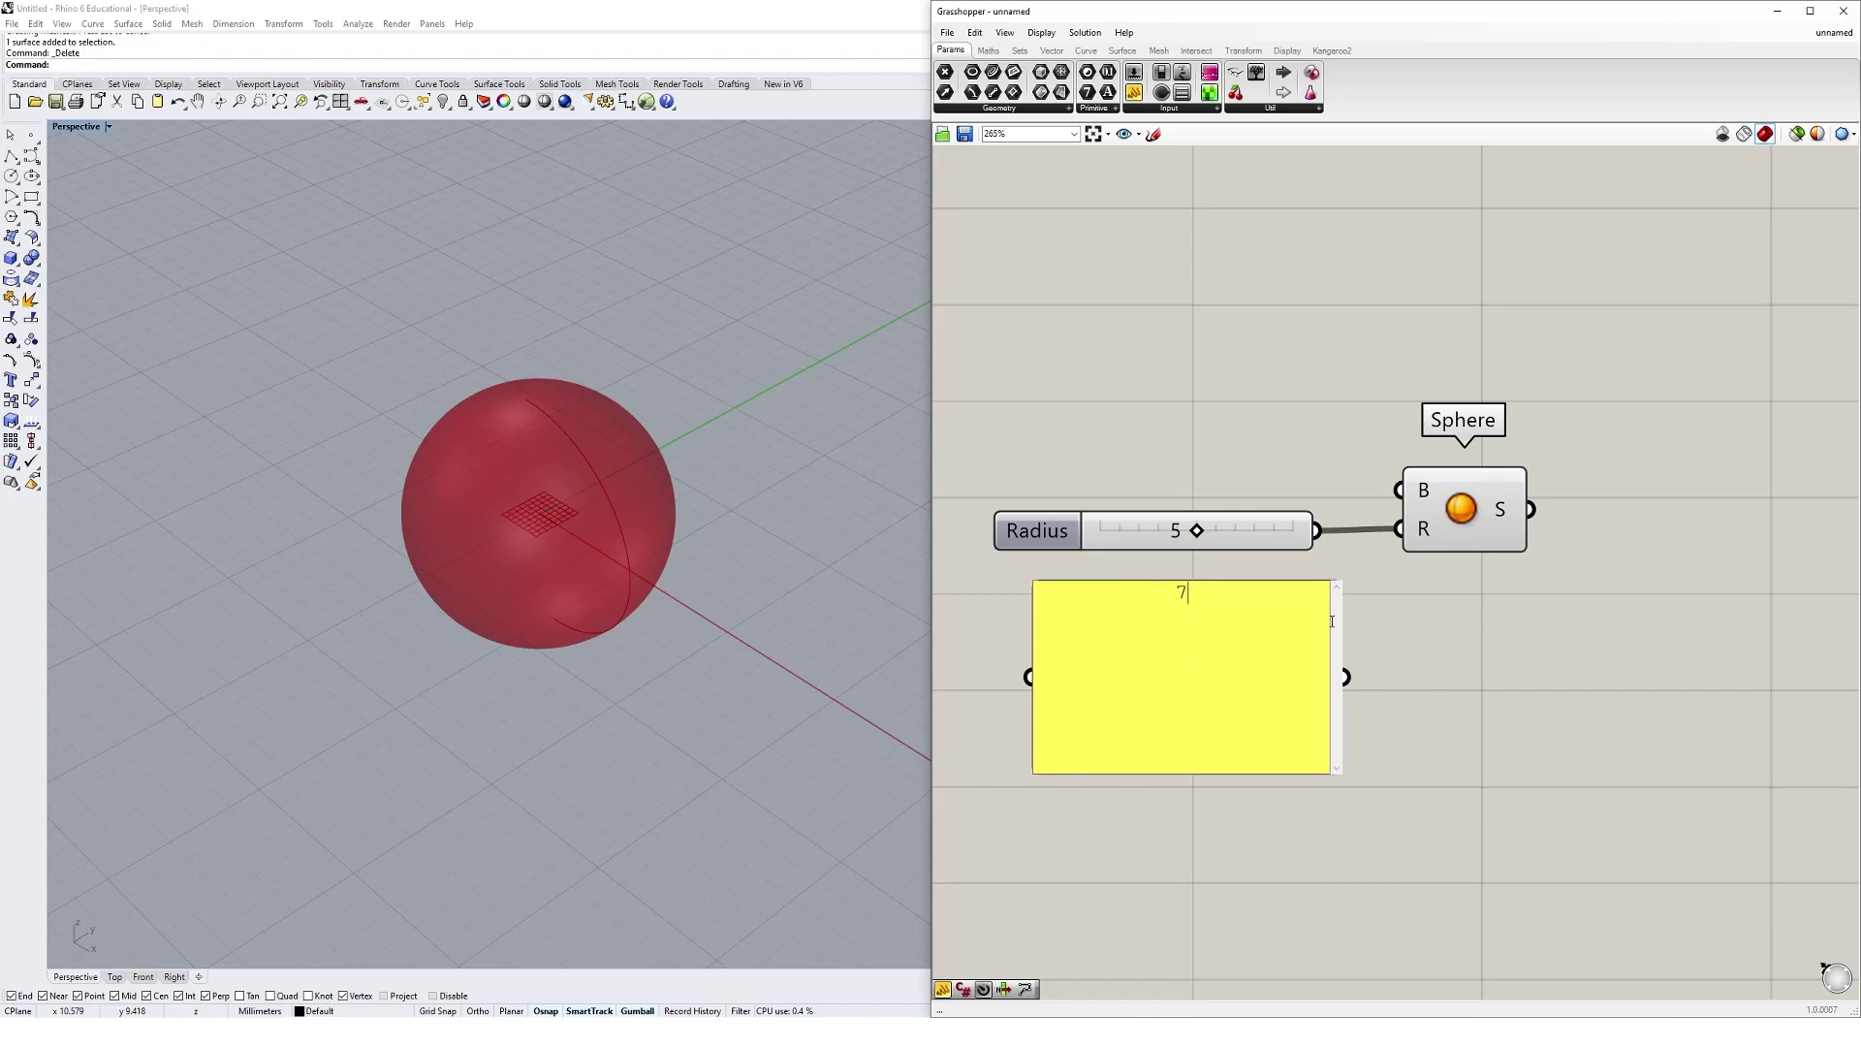
left_click(1475, 641)
left_click_drag(1346, 676, 1399, 528)
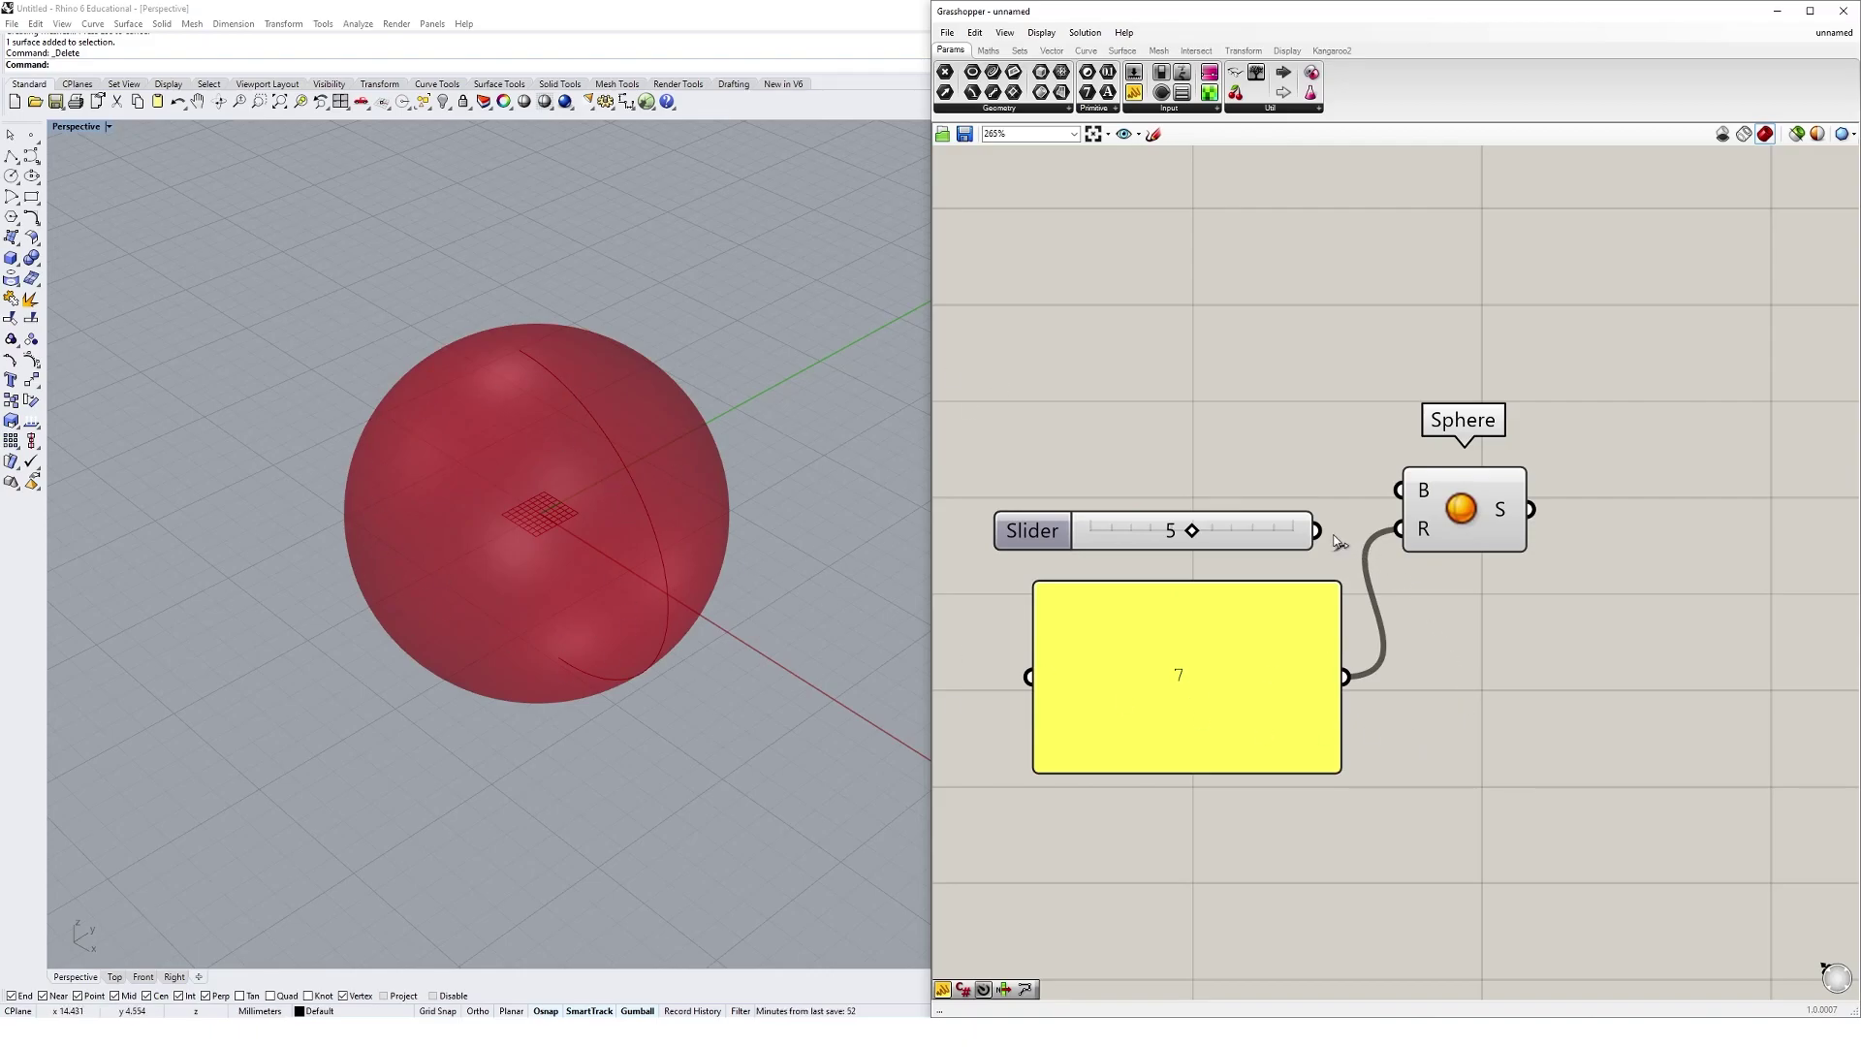
Step: Reconnect the slider to R and wire the Sphere's S output into a panel on its right
left_click_drag(1316, 530, 1399, 528)
left_click_drag(1165, 675, 1726, 566)
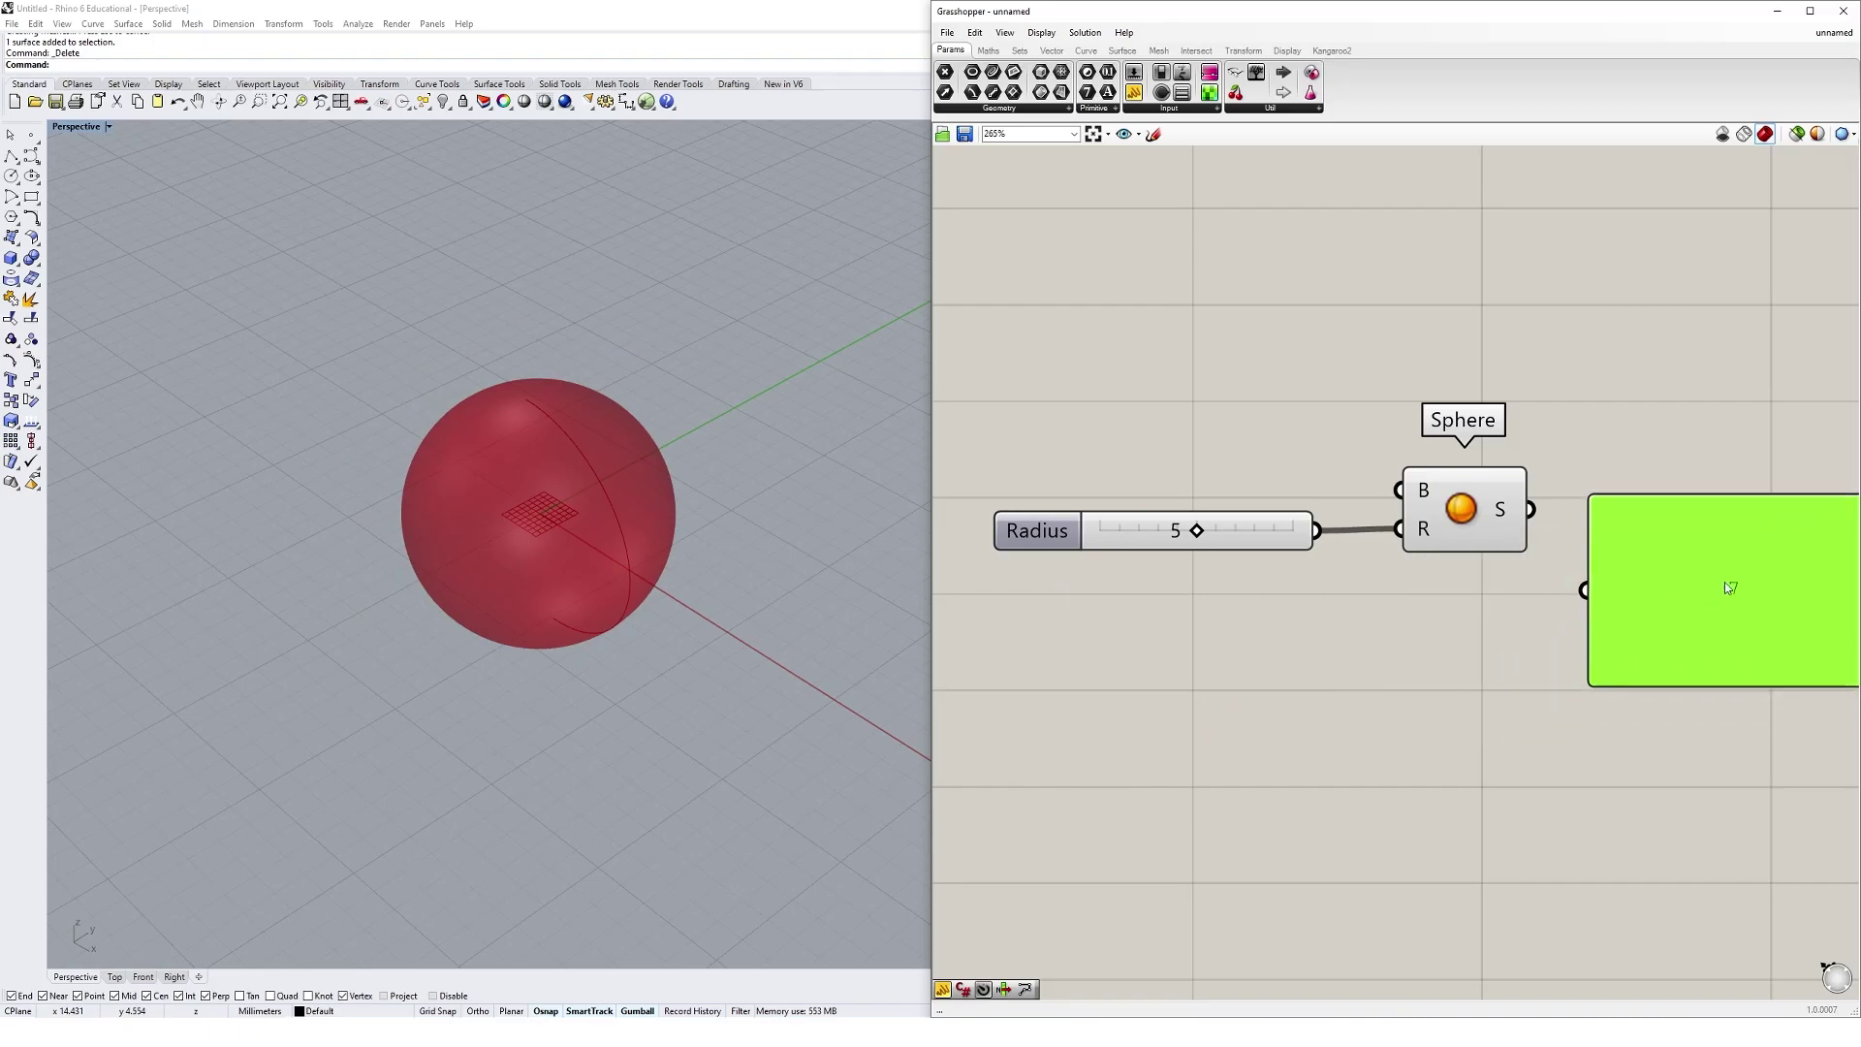
right_click_drag(1704, 456, 1515, 488)
left_click_drag(1340, 542, 1401, 601)
left_click_drag(1534, 625, 1547, 565)
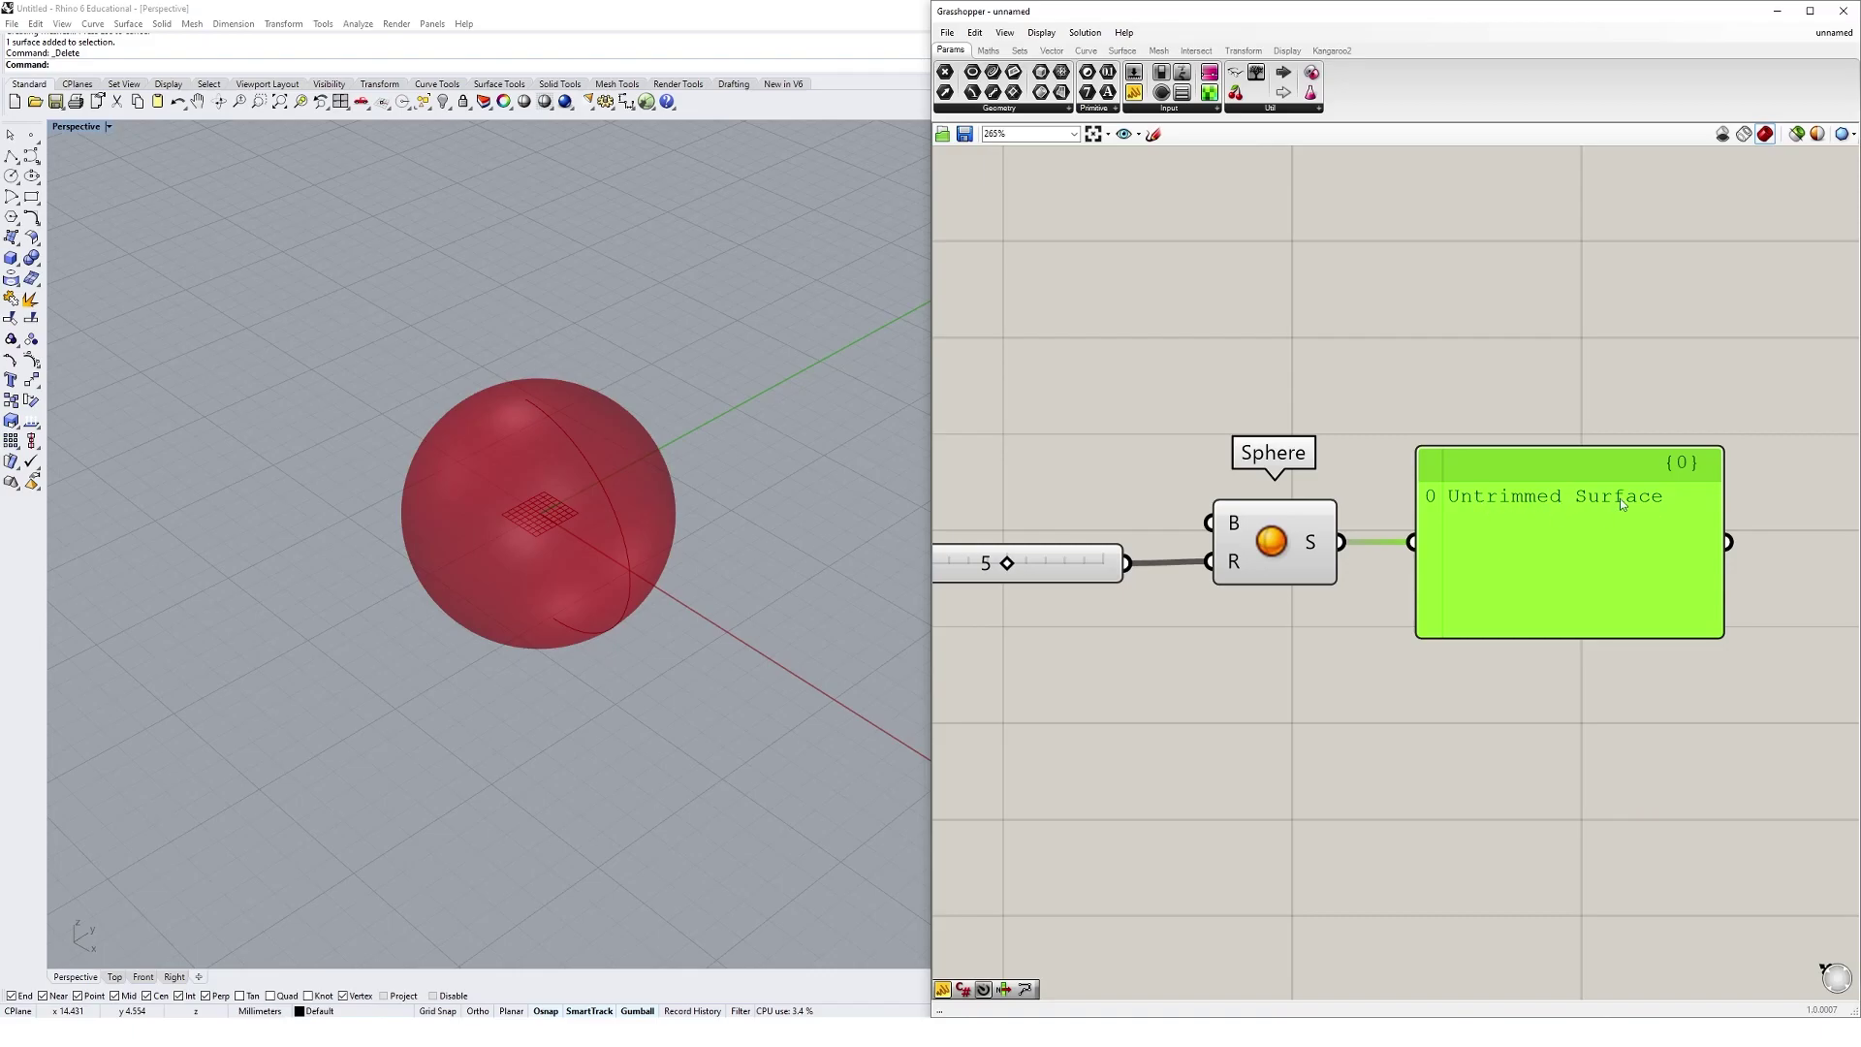
Step: Tidy the layout: make the output panel taller, nudge it up, and zoom out
left_click(1293, 543)
left_click(1086, 562)
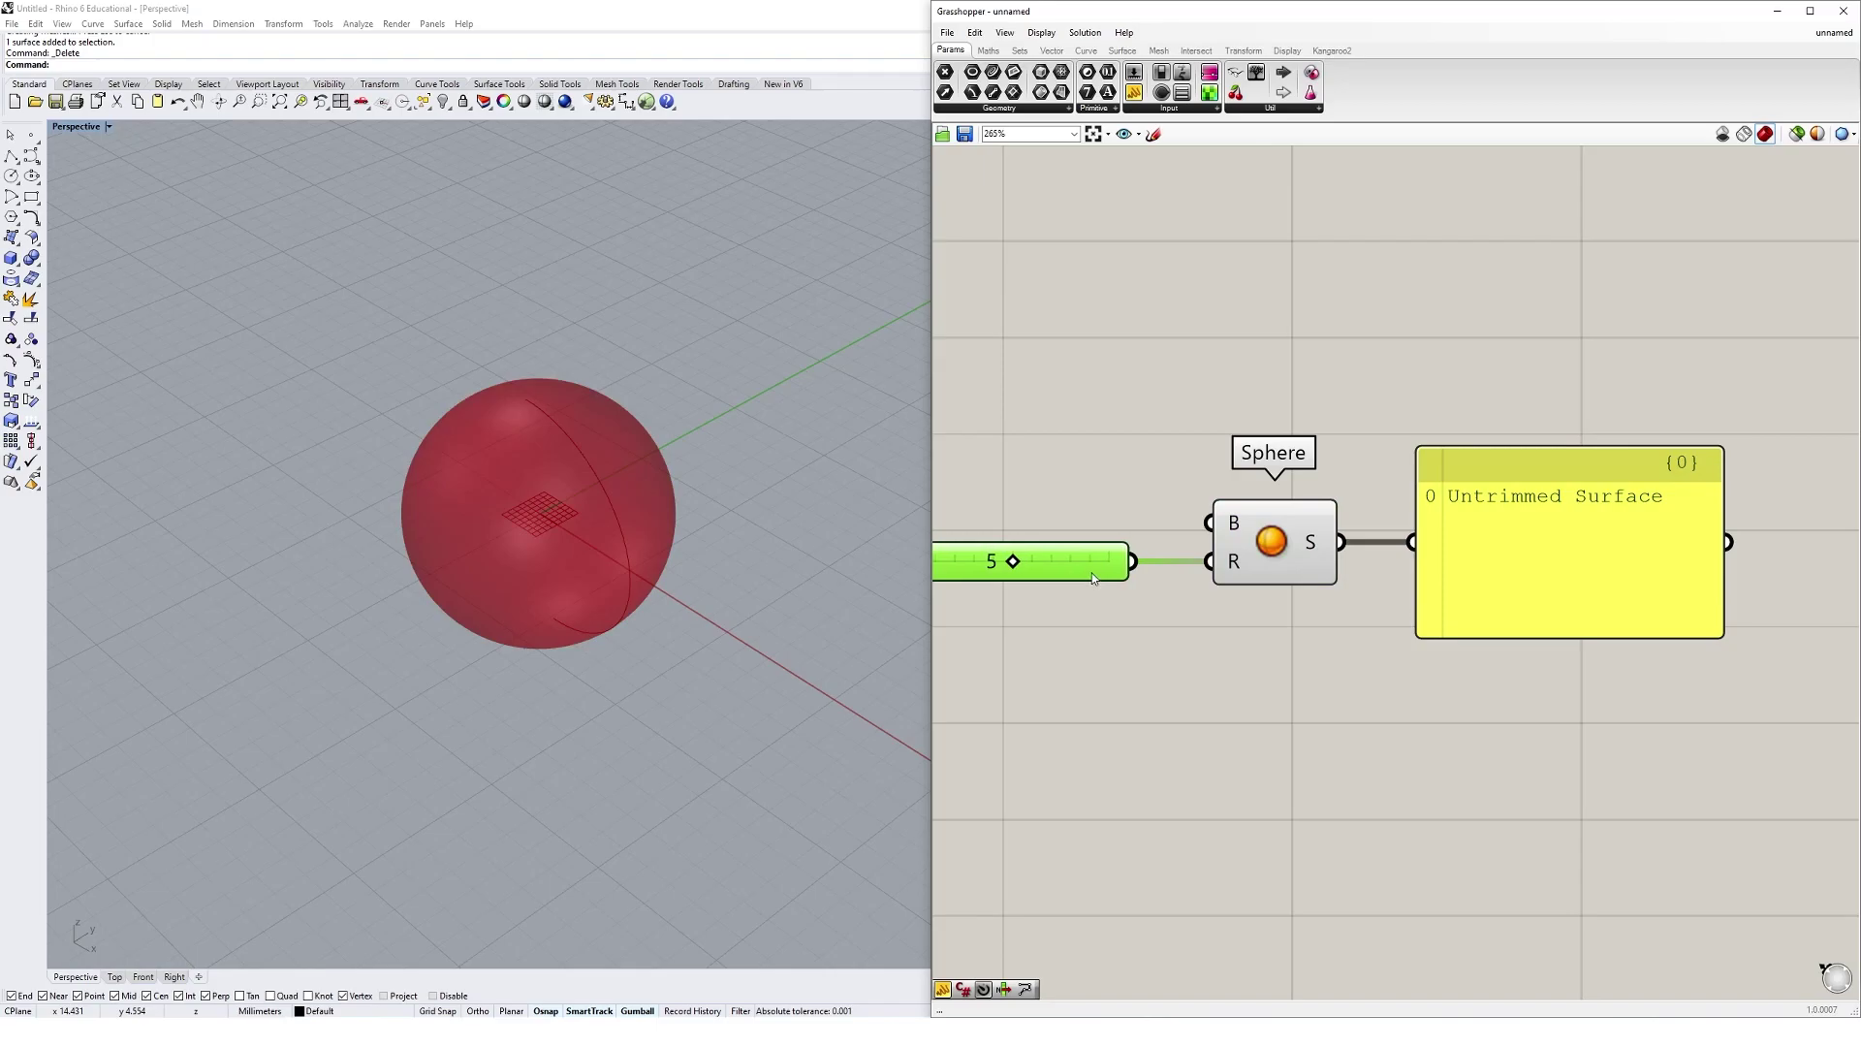
left_click(1586, 686)
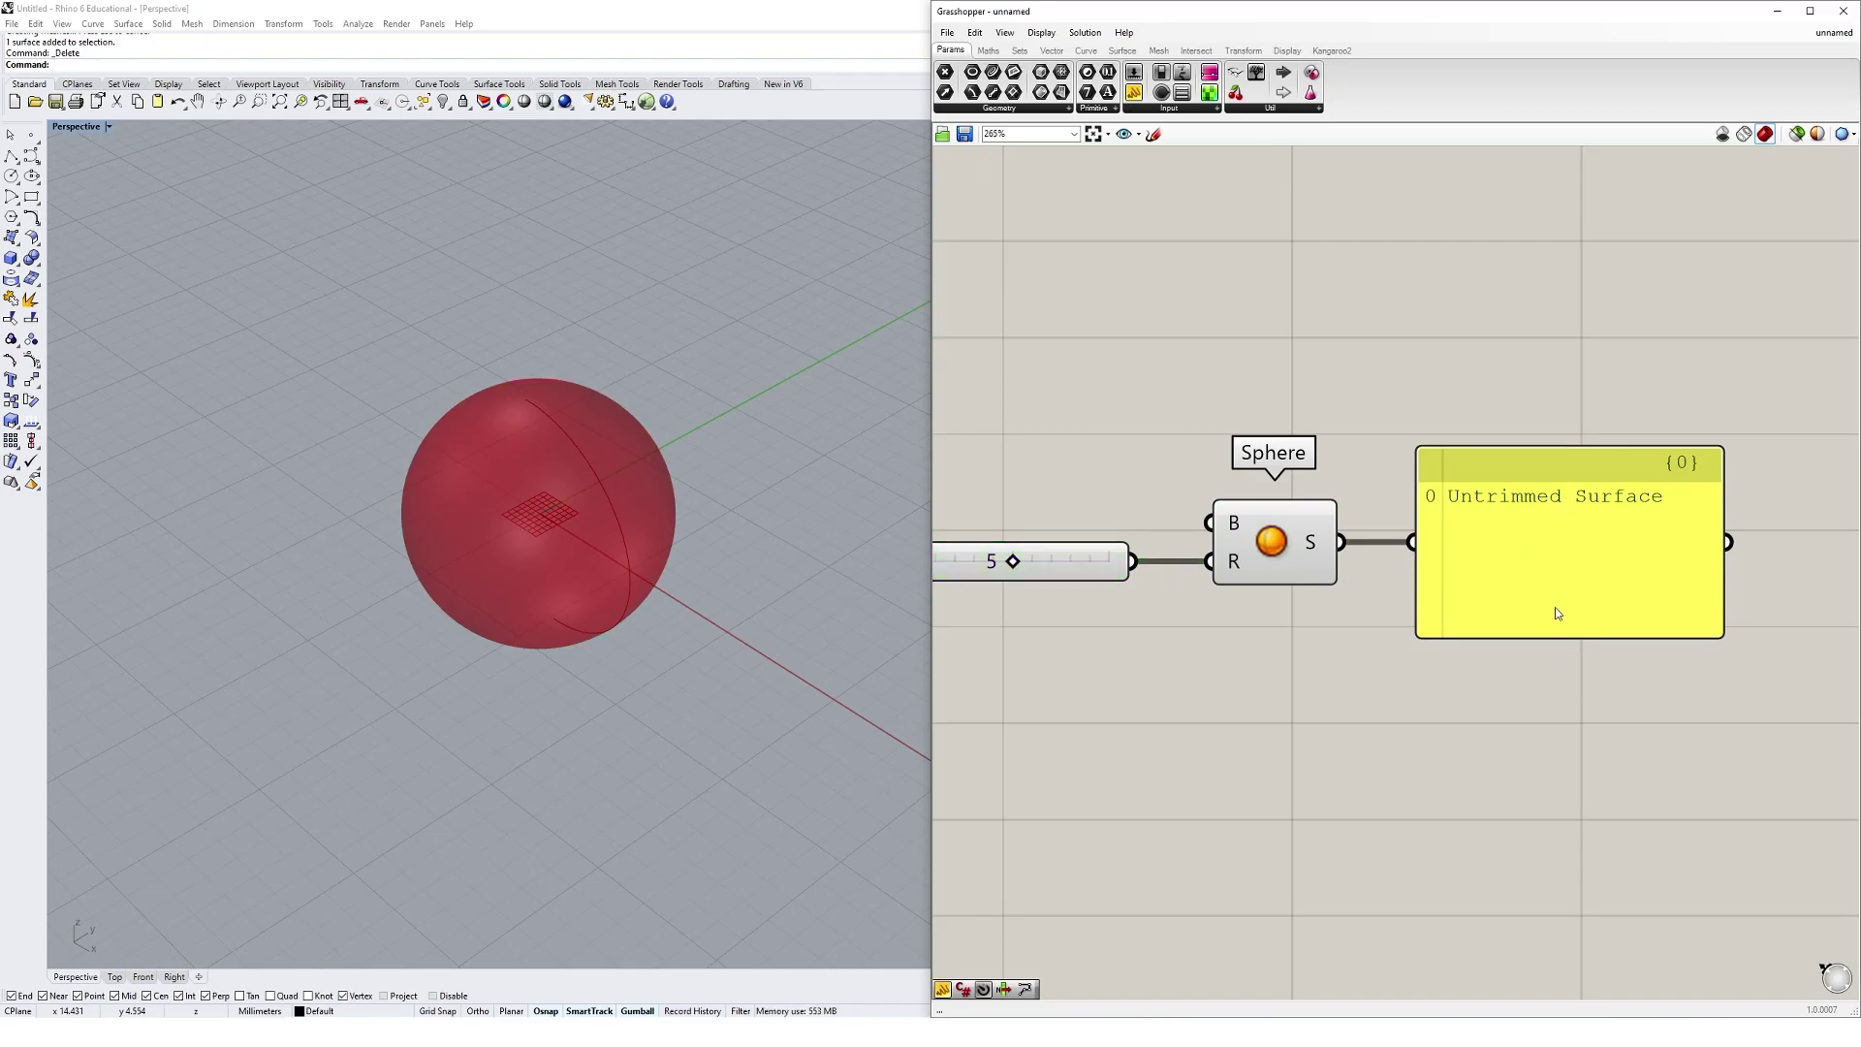
right_click_drag(1448, 663, 1478, 678)
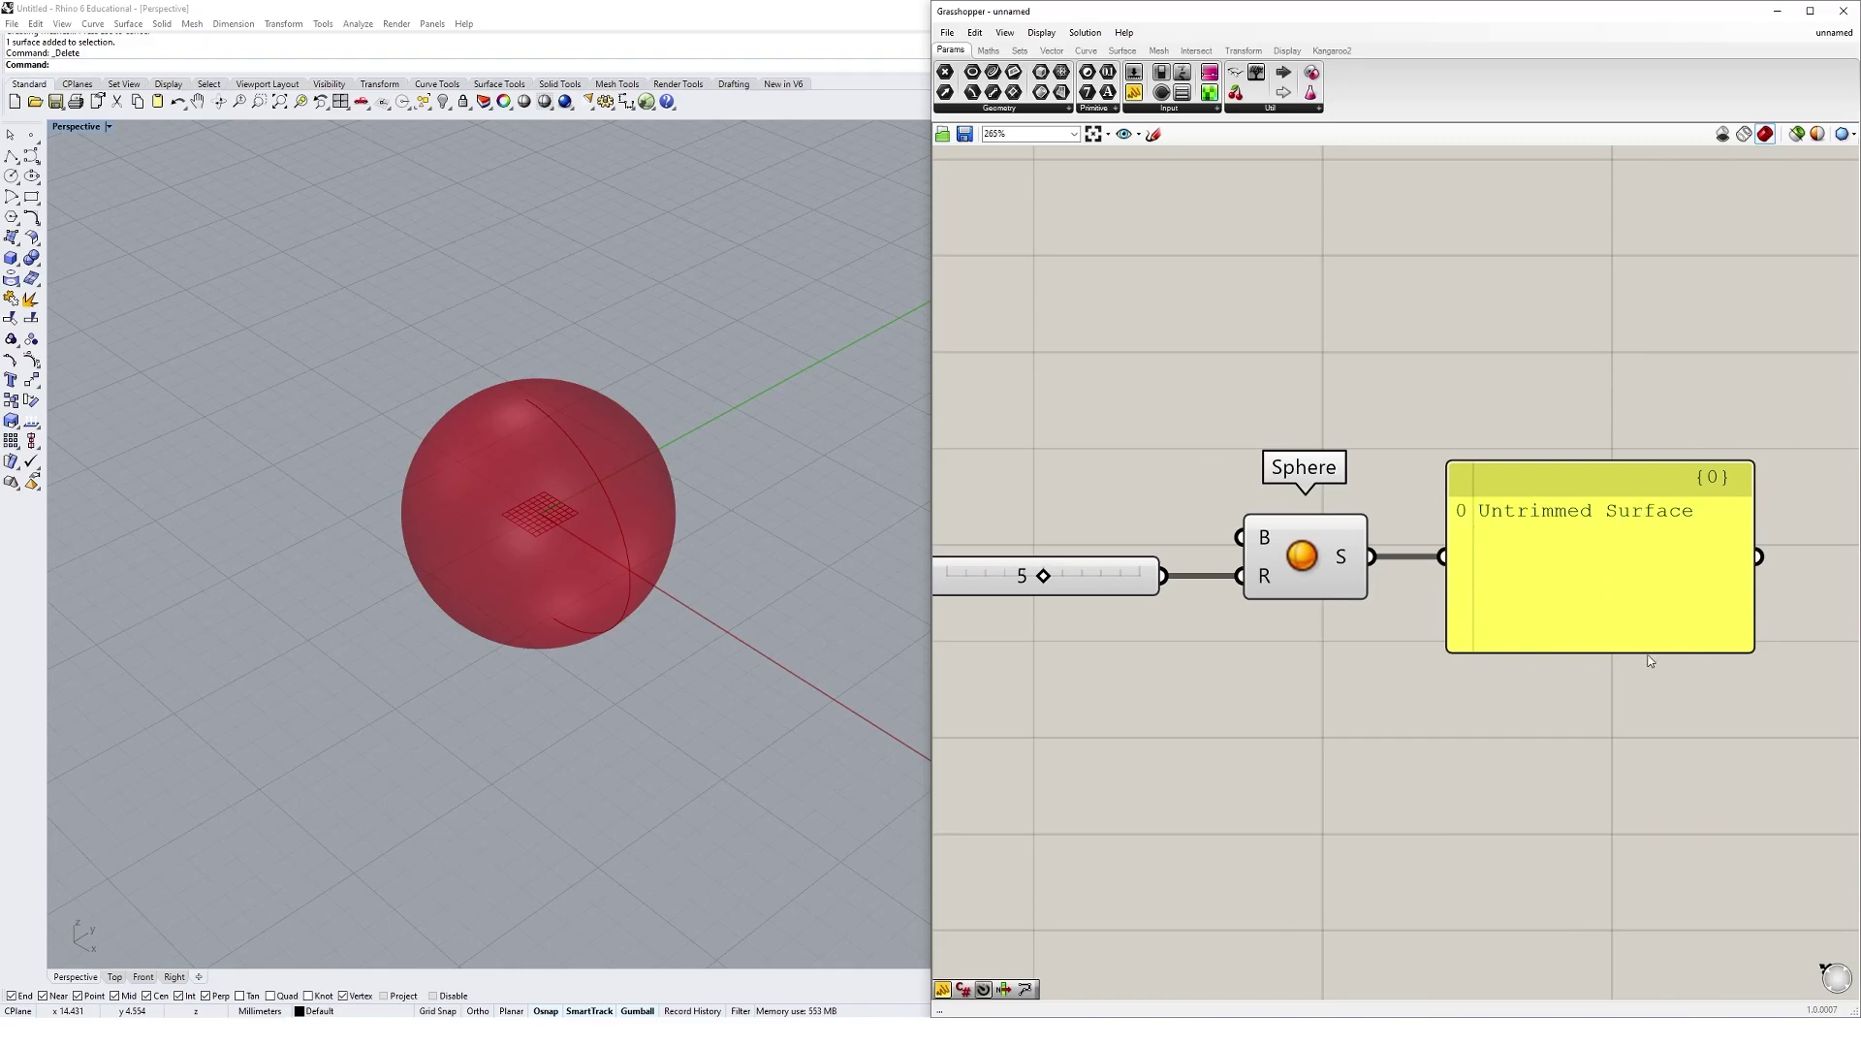
left_click_drag(1648, 654, 1600, 717)
left_click_drag(1597, 648, 1592, 615)
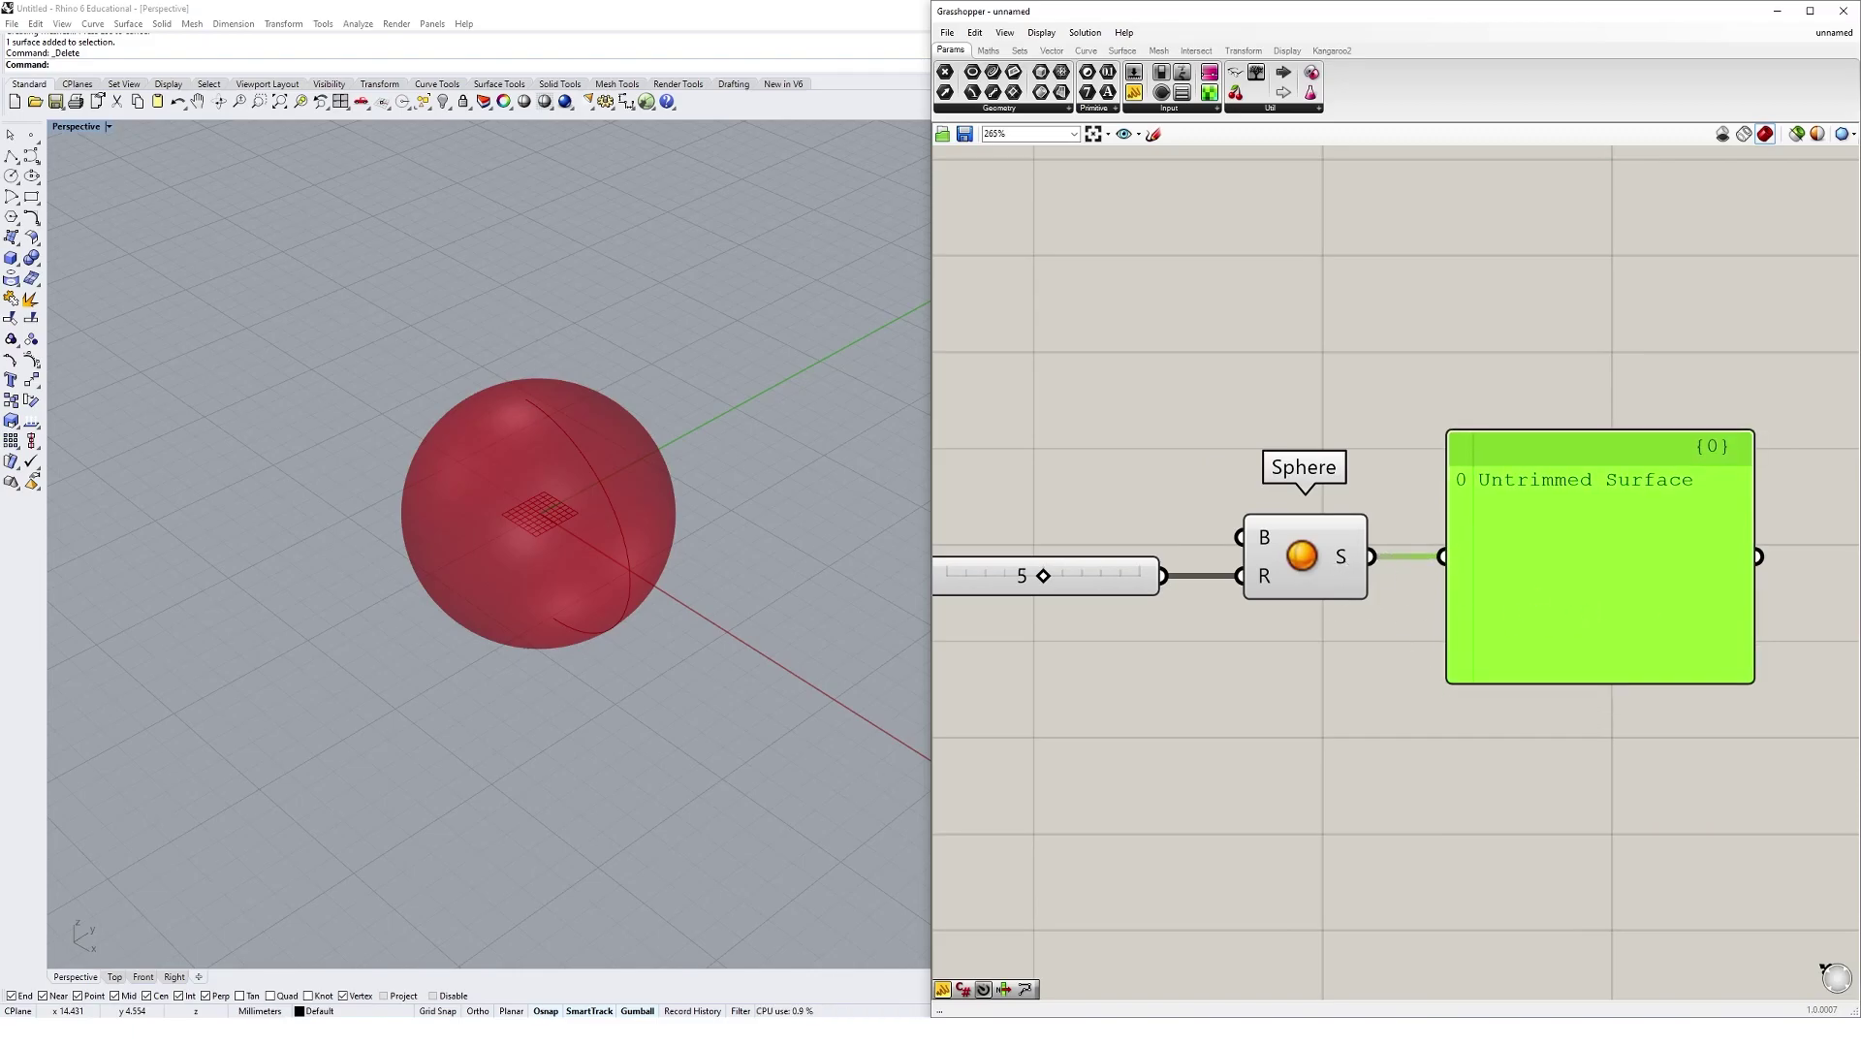
left_click(1405, 496)
scroll(1405, 495, "down", 3)
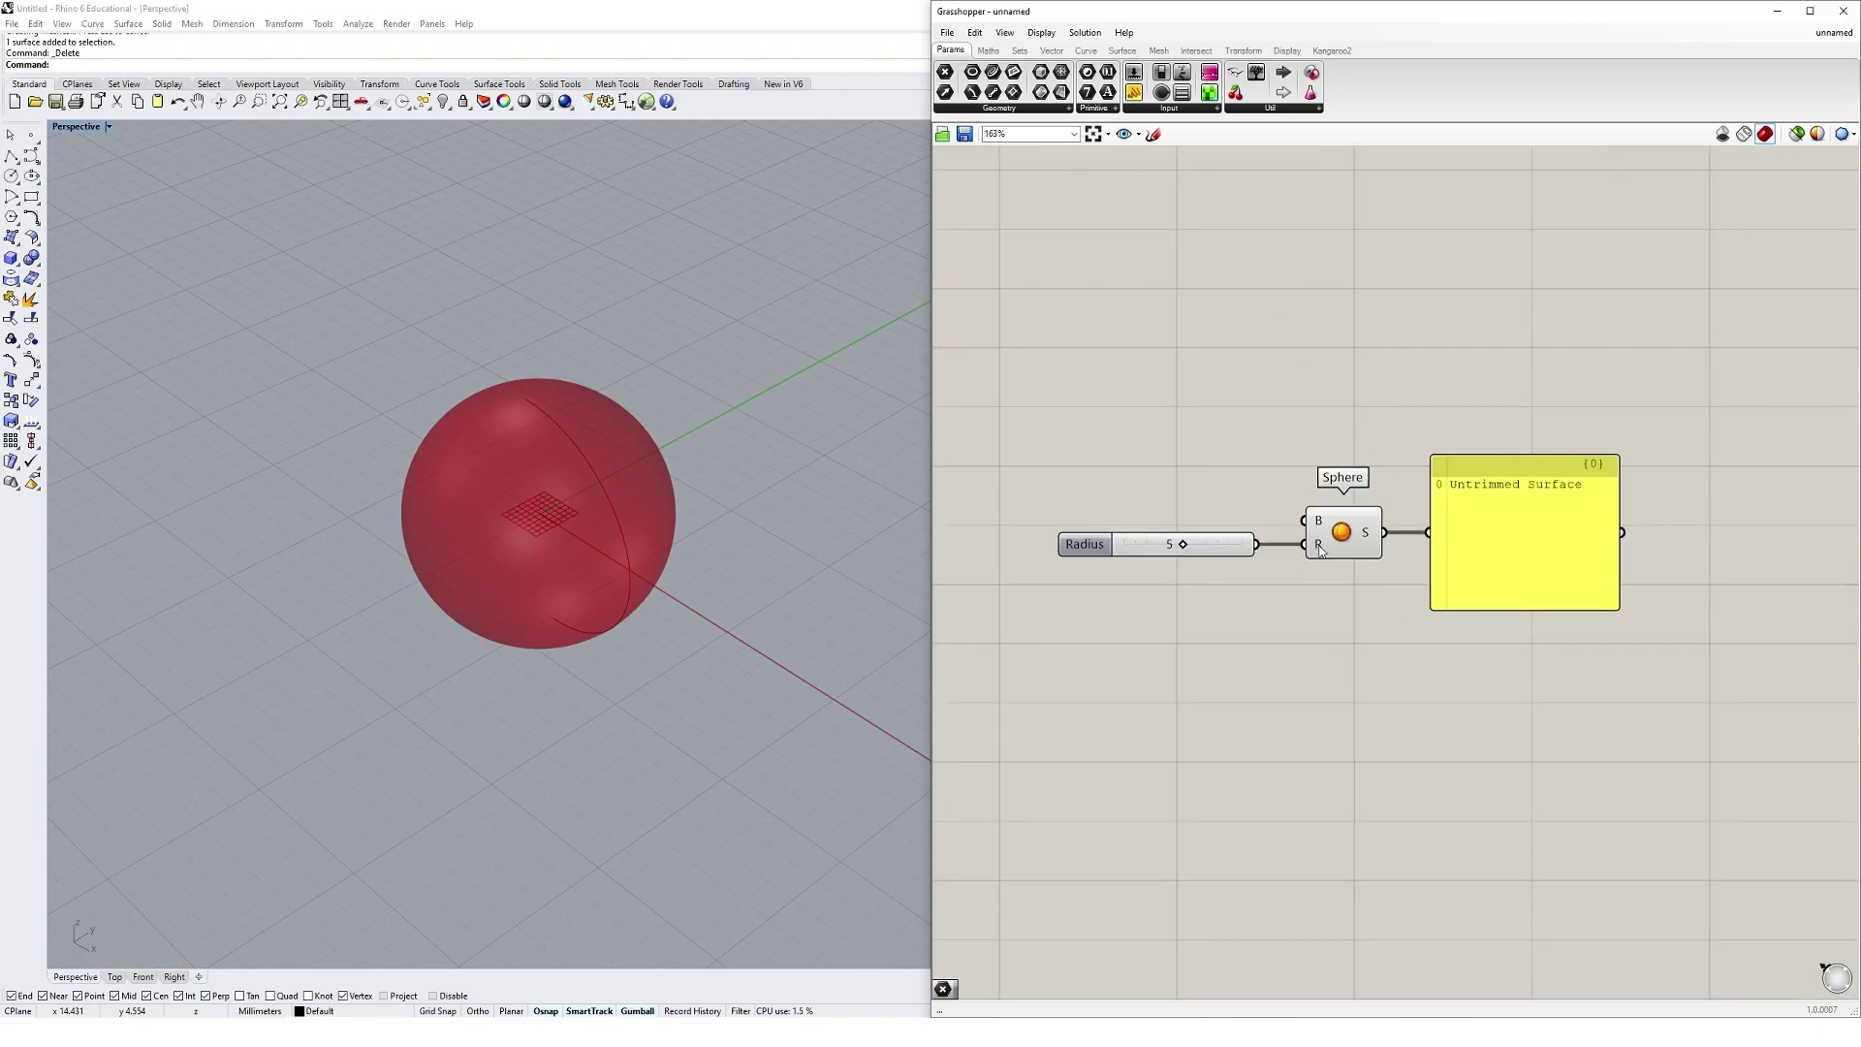
mouse_move(1318, 550)
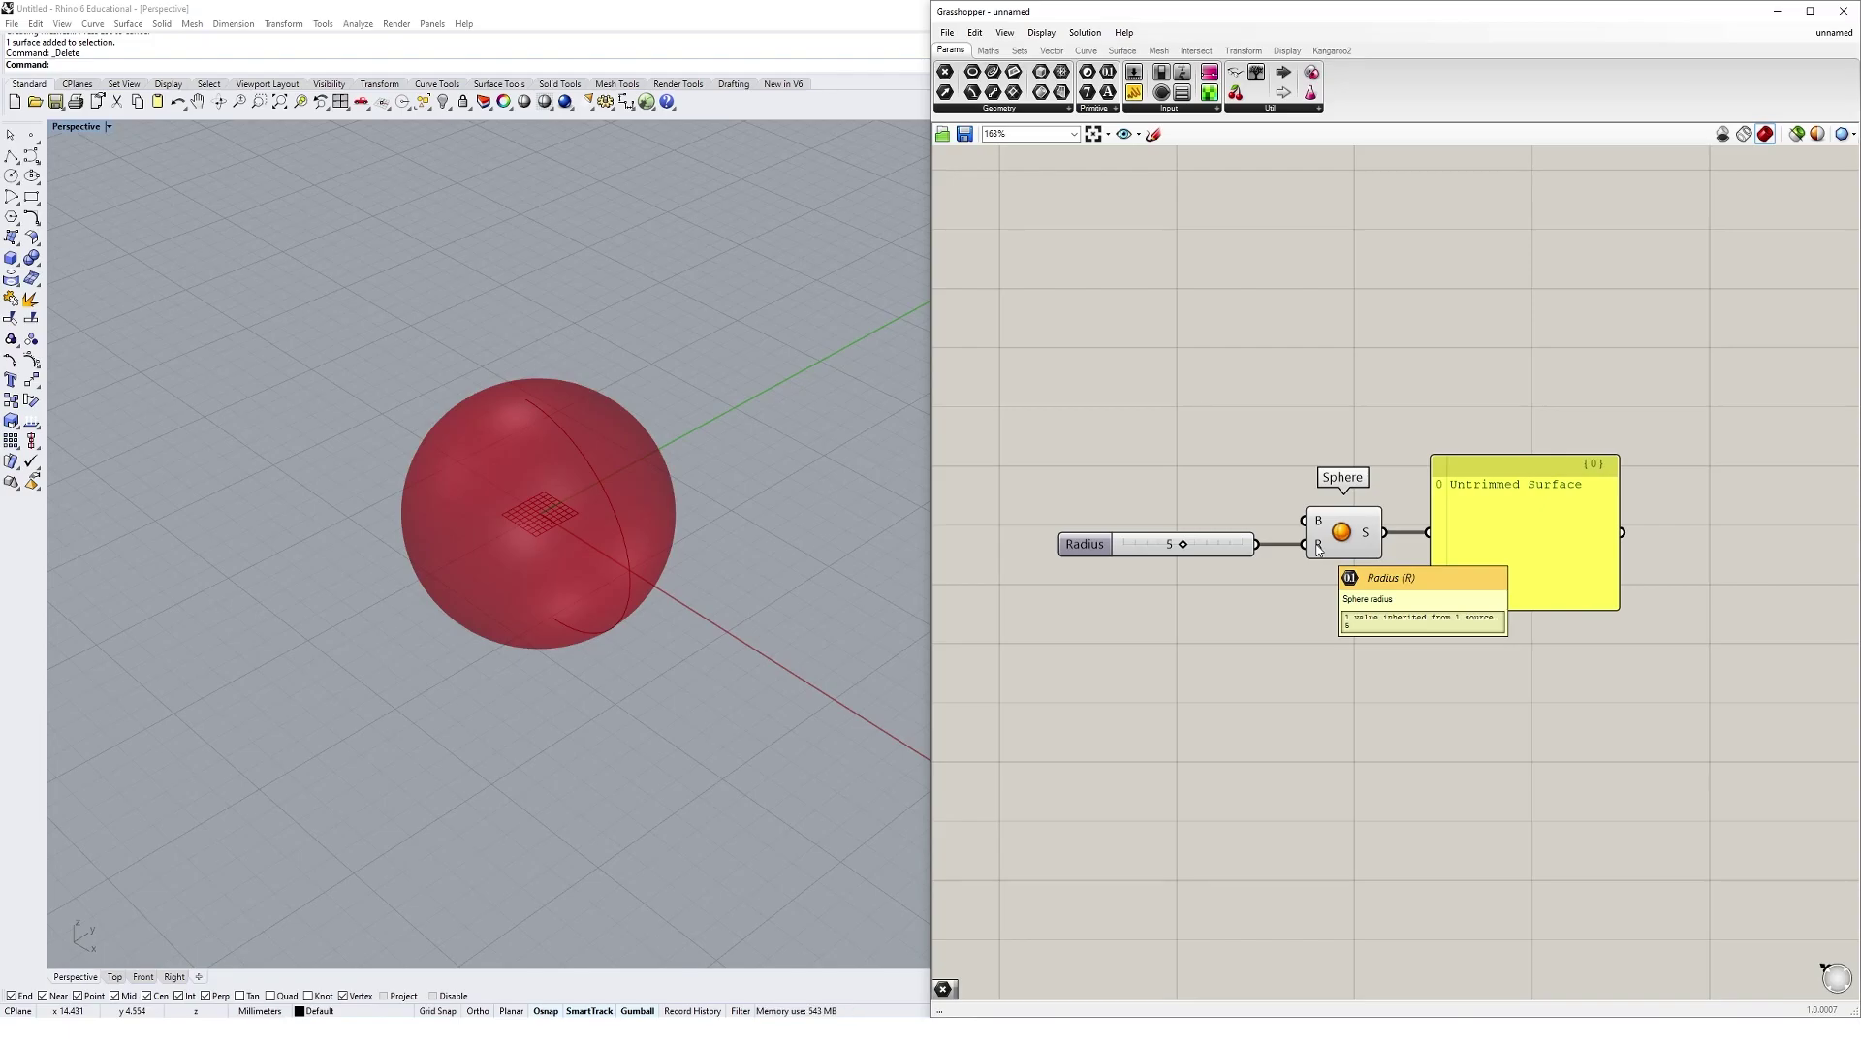
scroll(1319, 550, "up", 3)
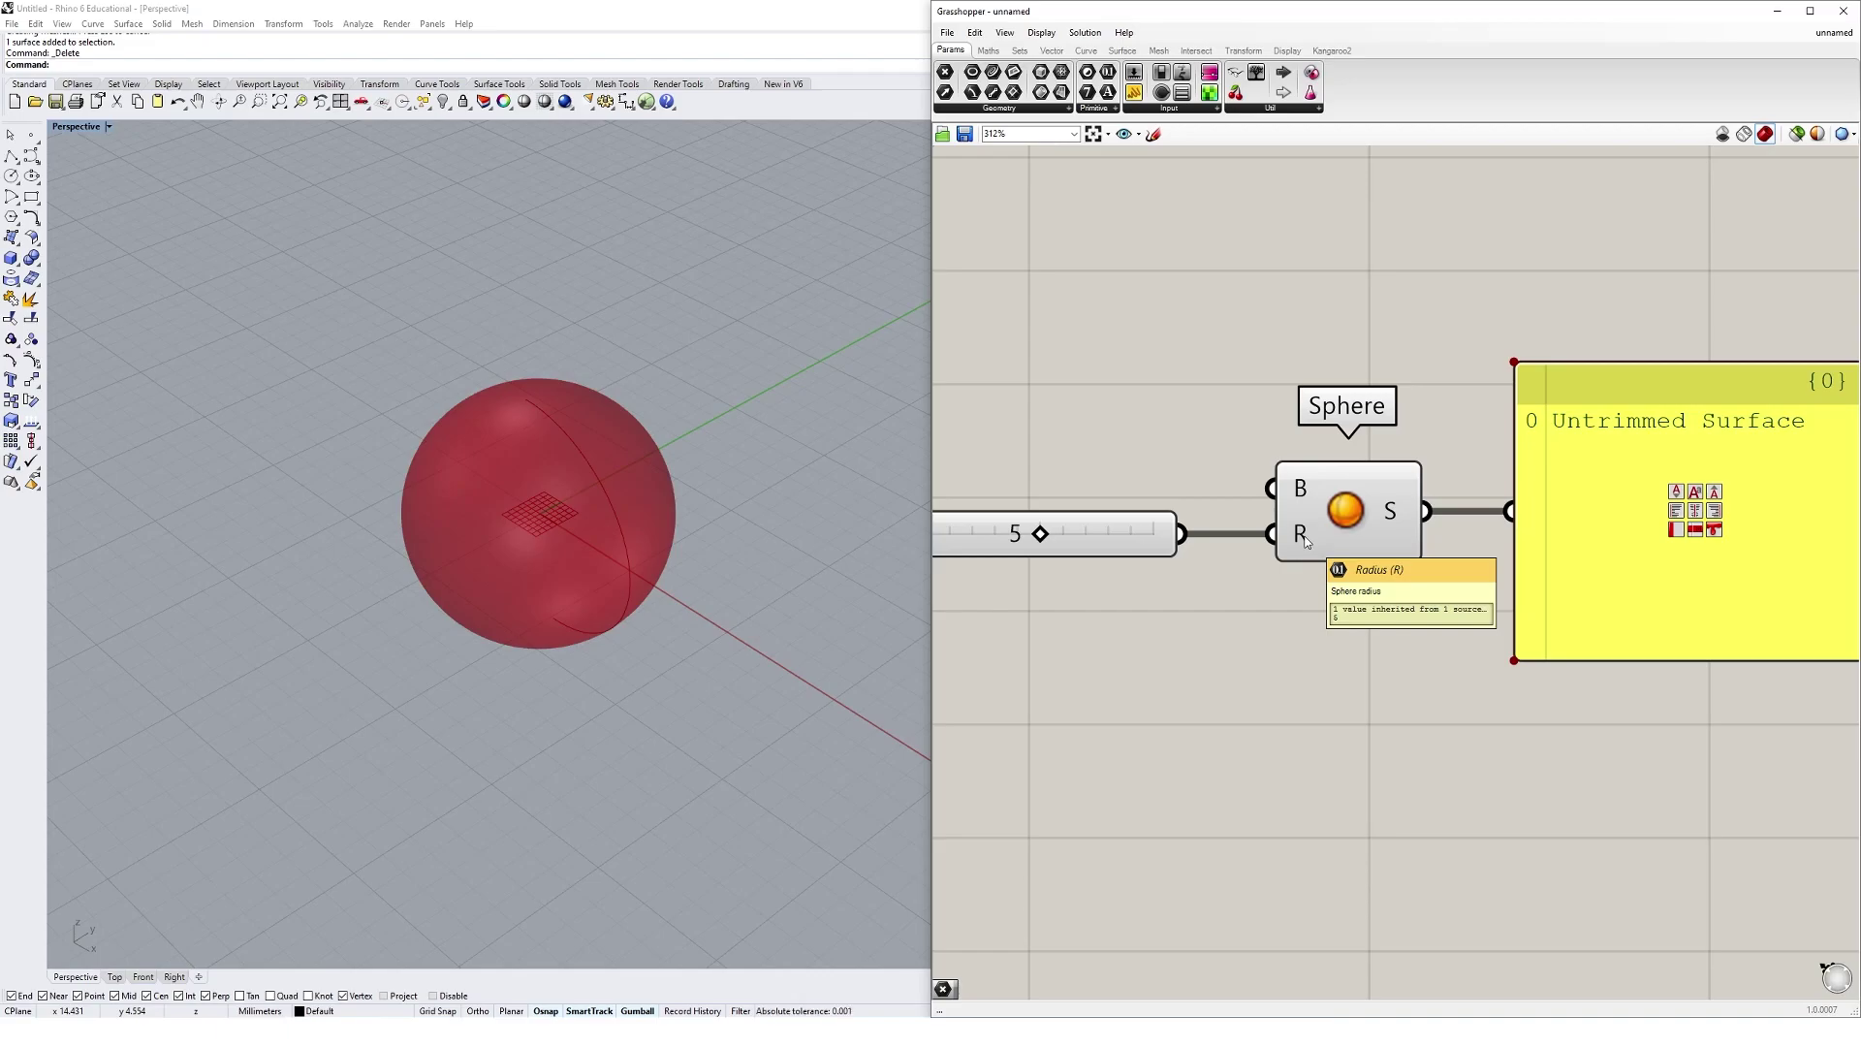
mouse_move(1306, 493)
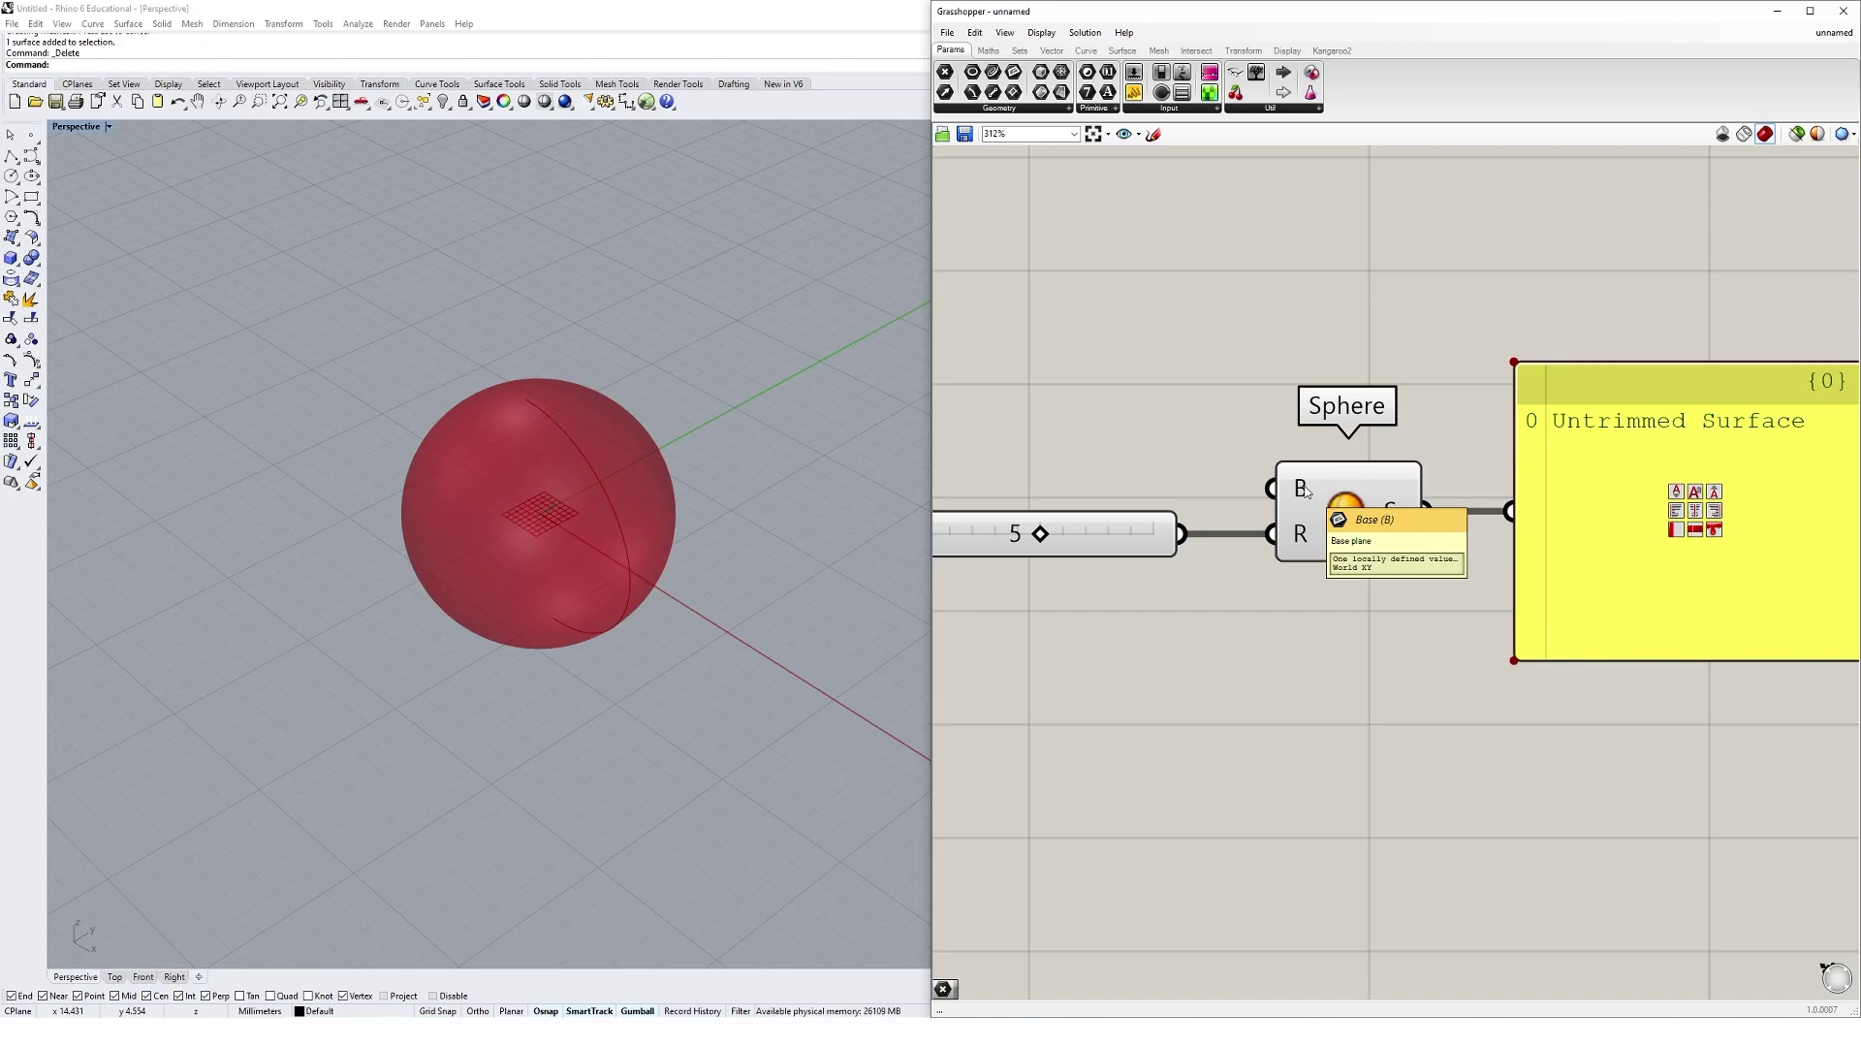
scroll(1183, 495, "down", 5)
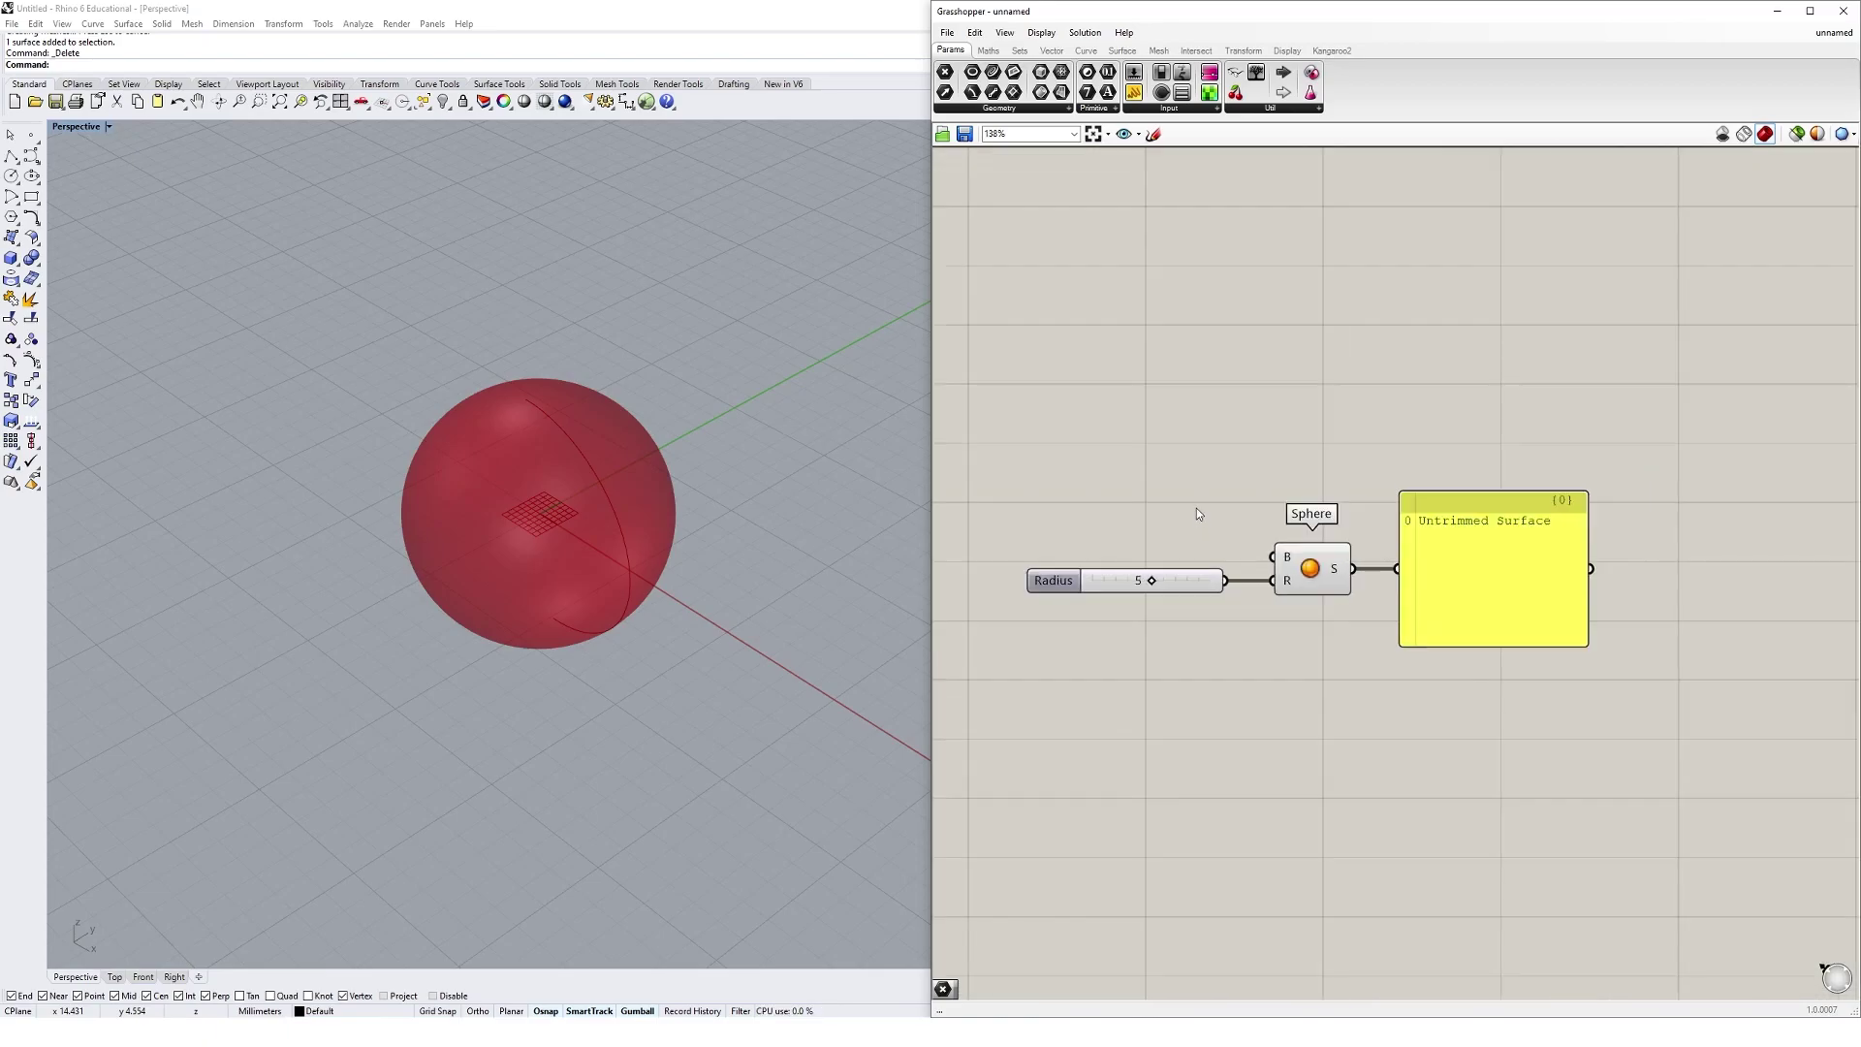
Step: Add Point, Curve and Plane geometry parameters to the canvas above the Sphere
left_click(1015, 109)
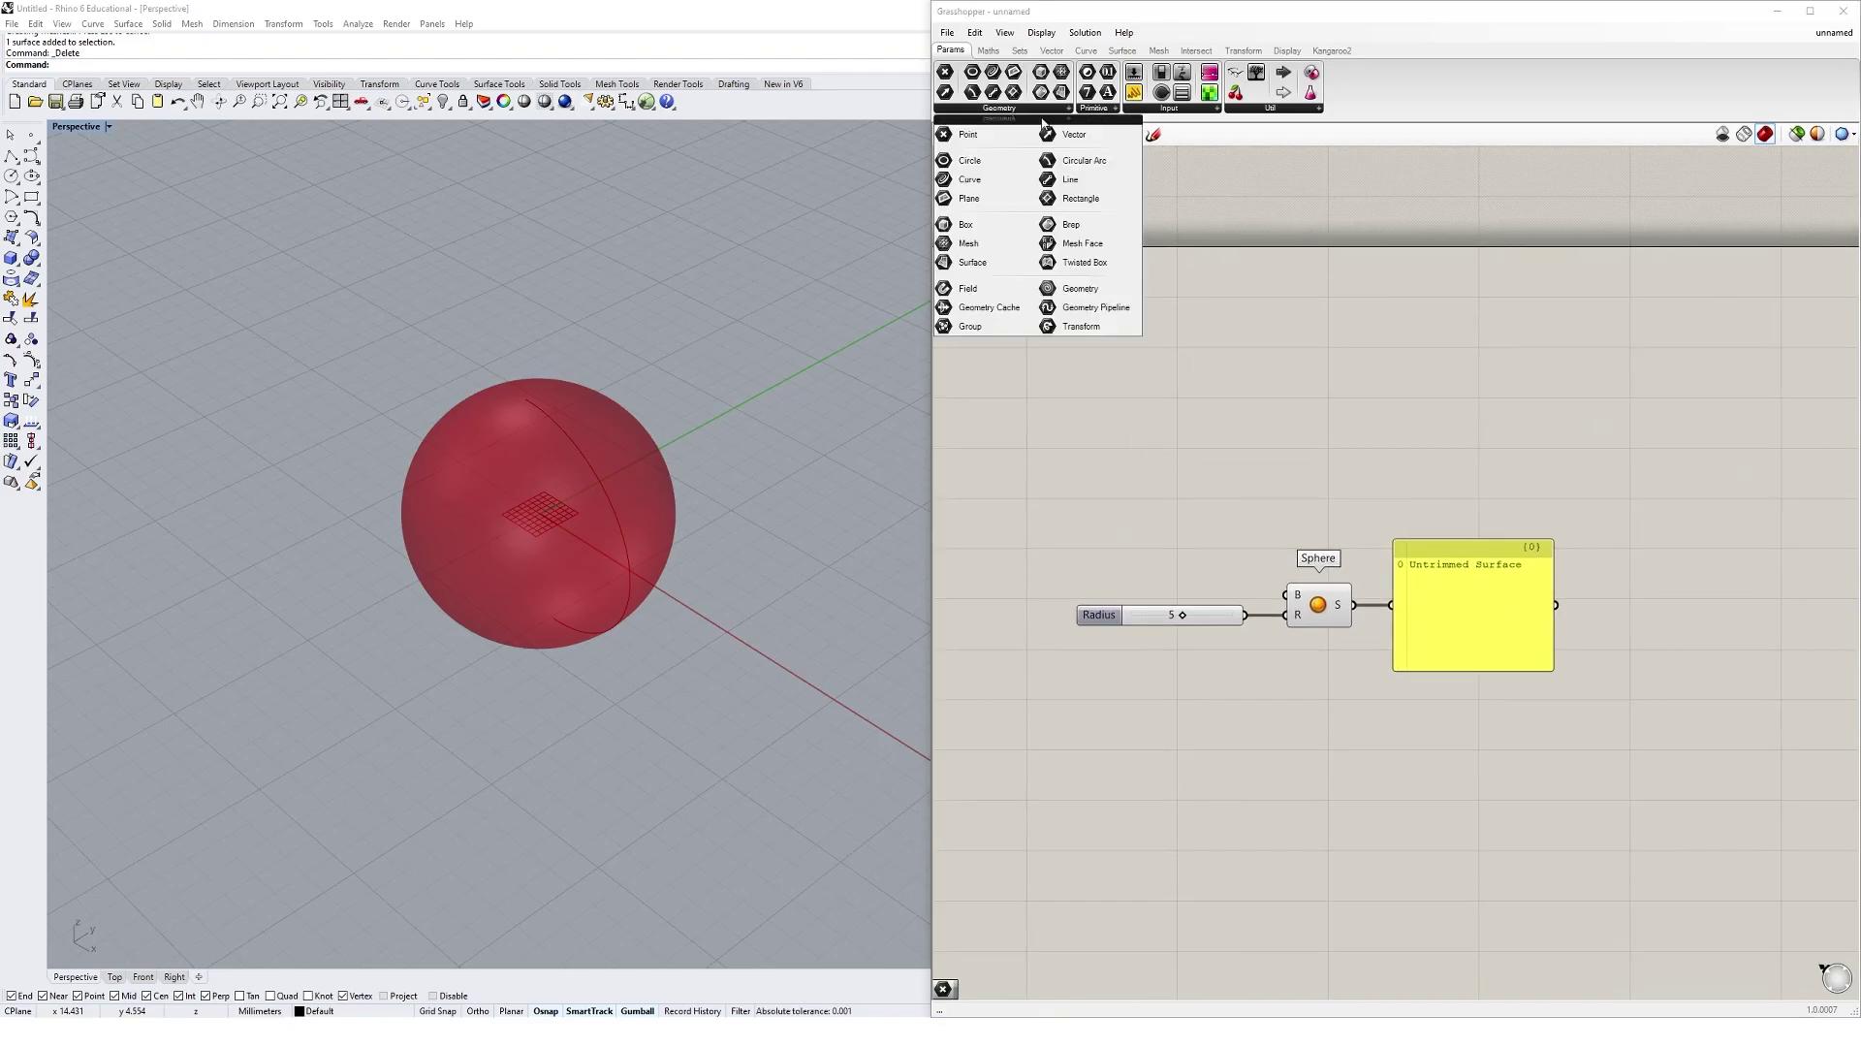
left_click(994, 142)
left_click(1096, 396)
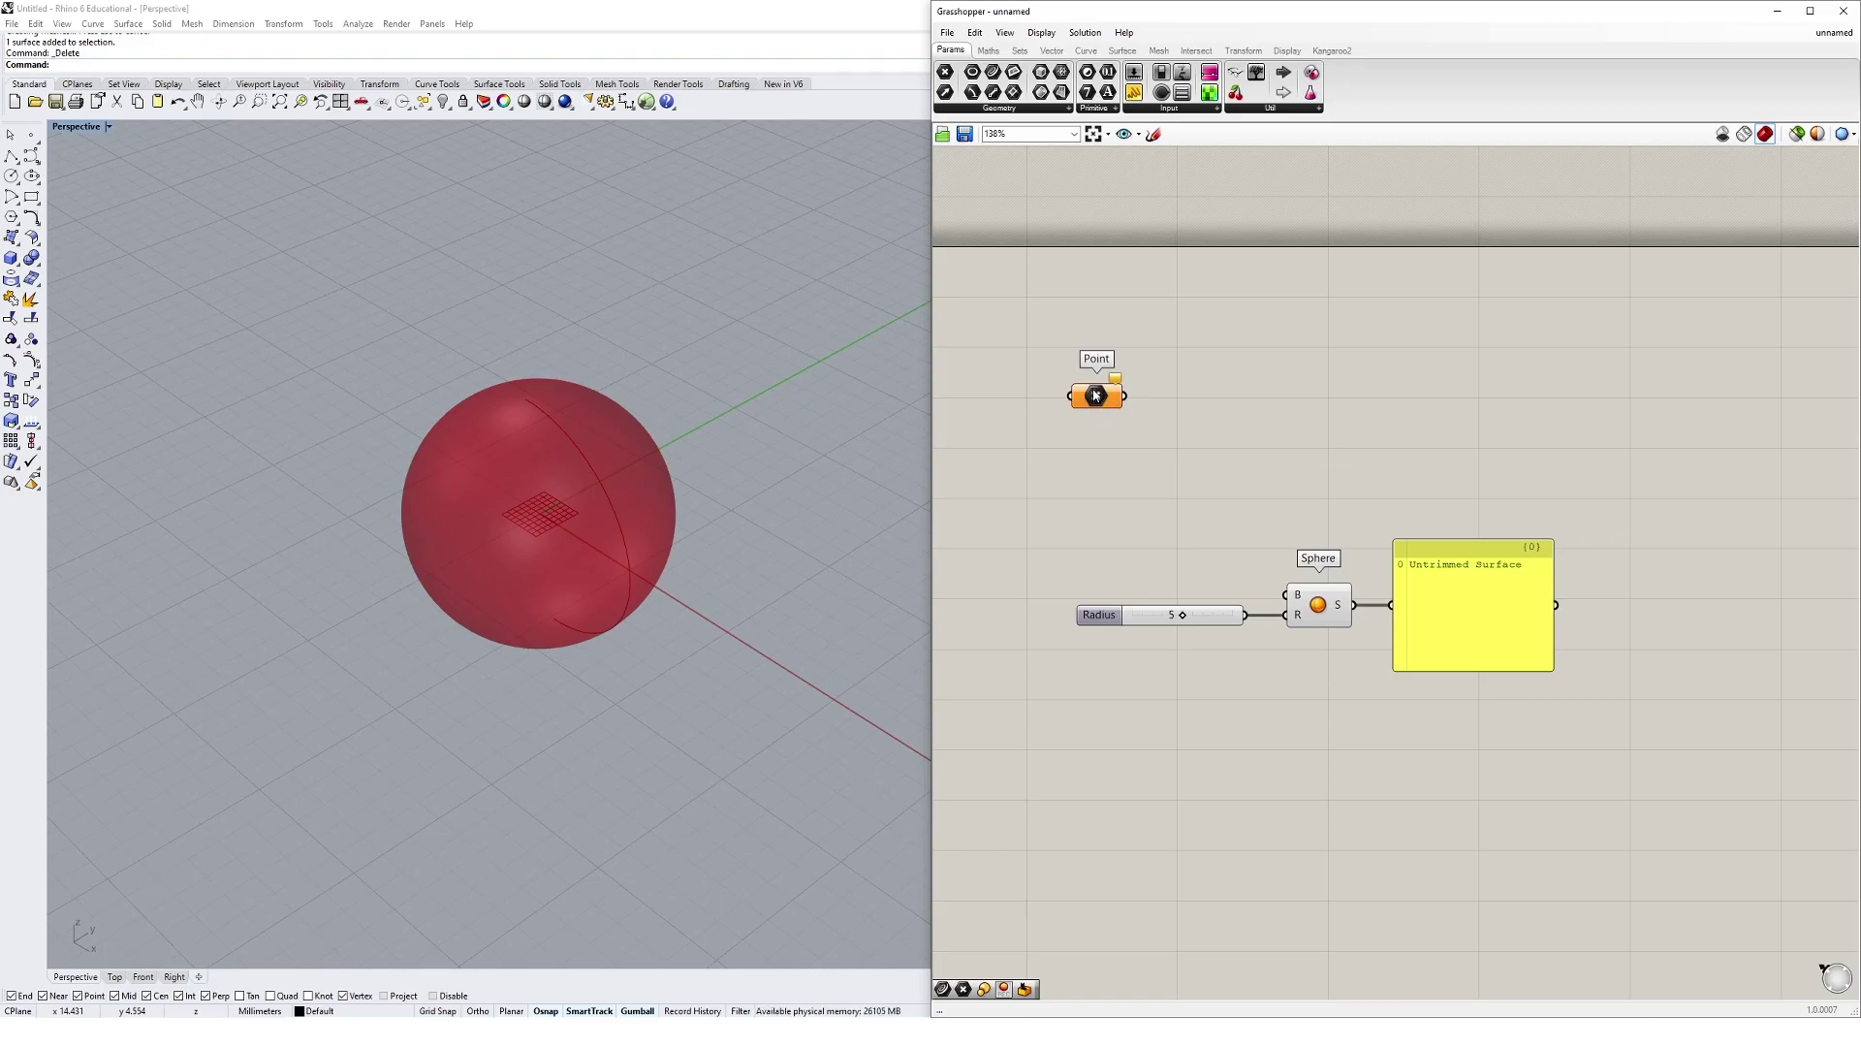
left_click_drag(1095, 394, 1091, 344)
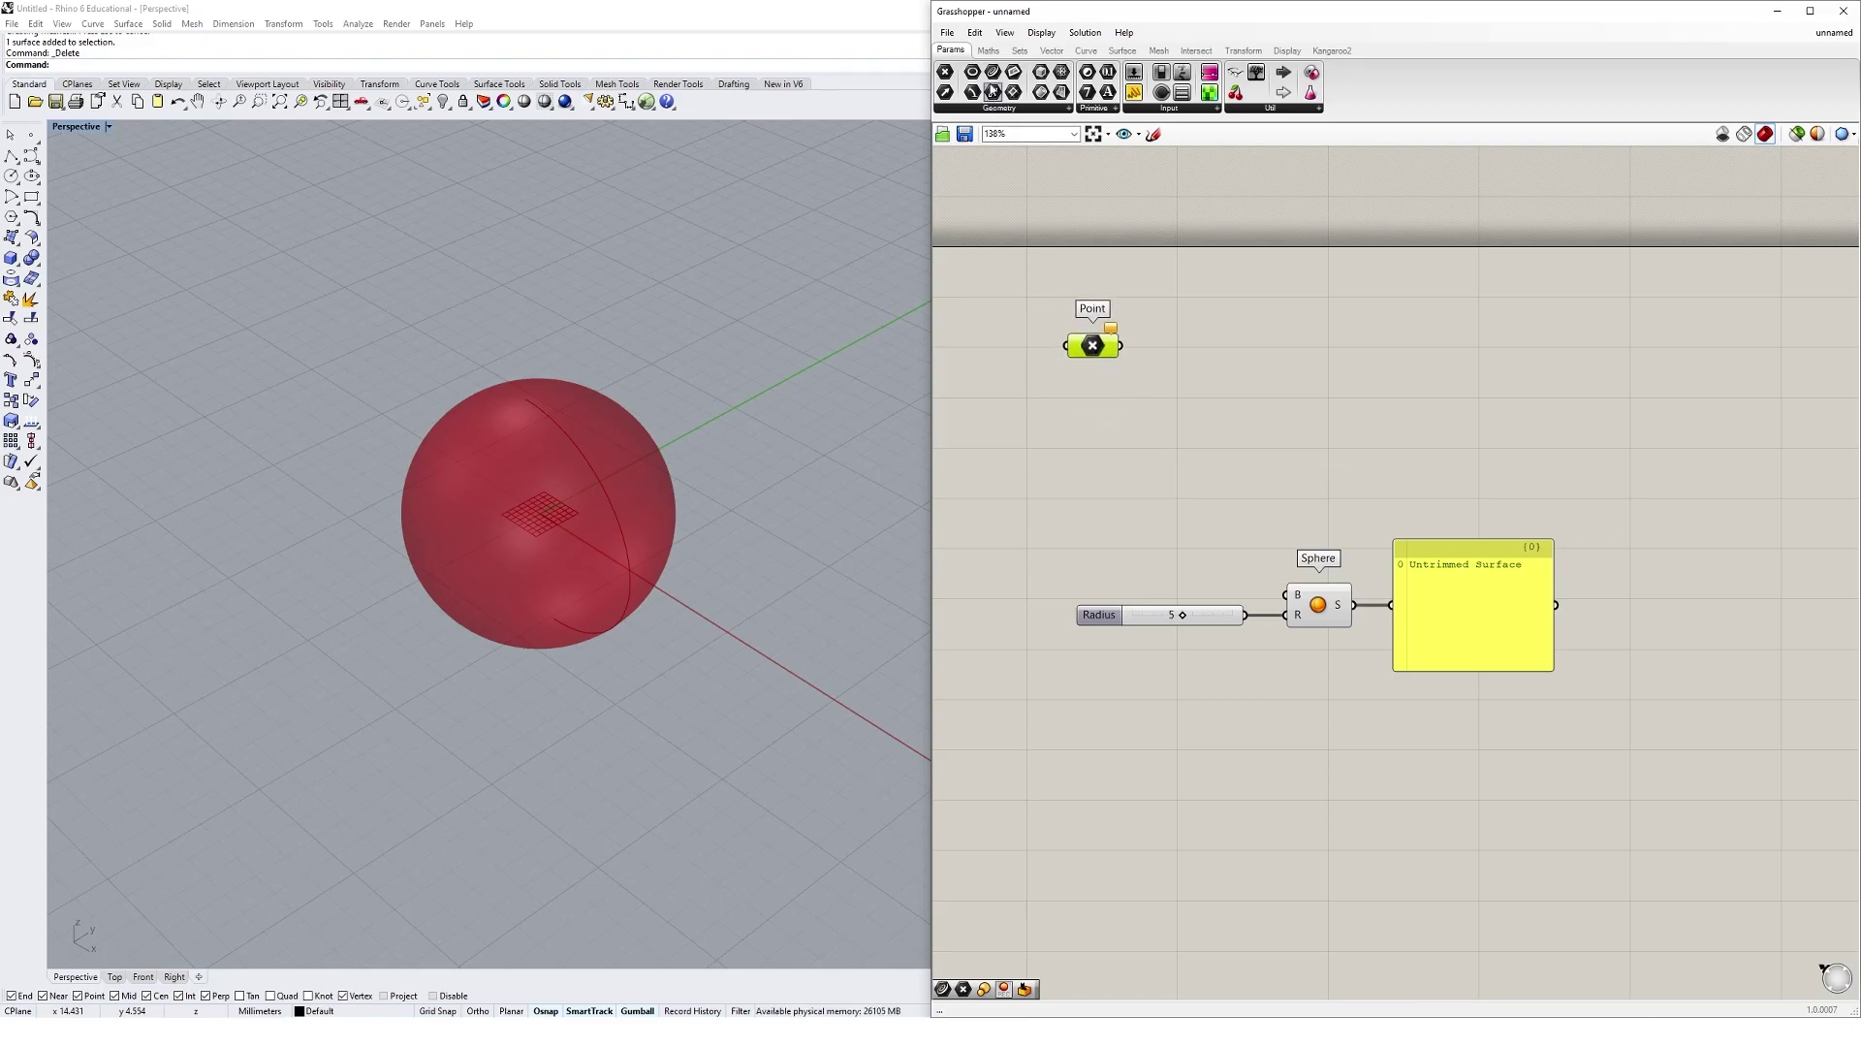
left_click_drag(993, 74, 1091, 419)
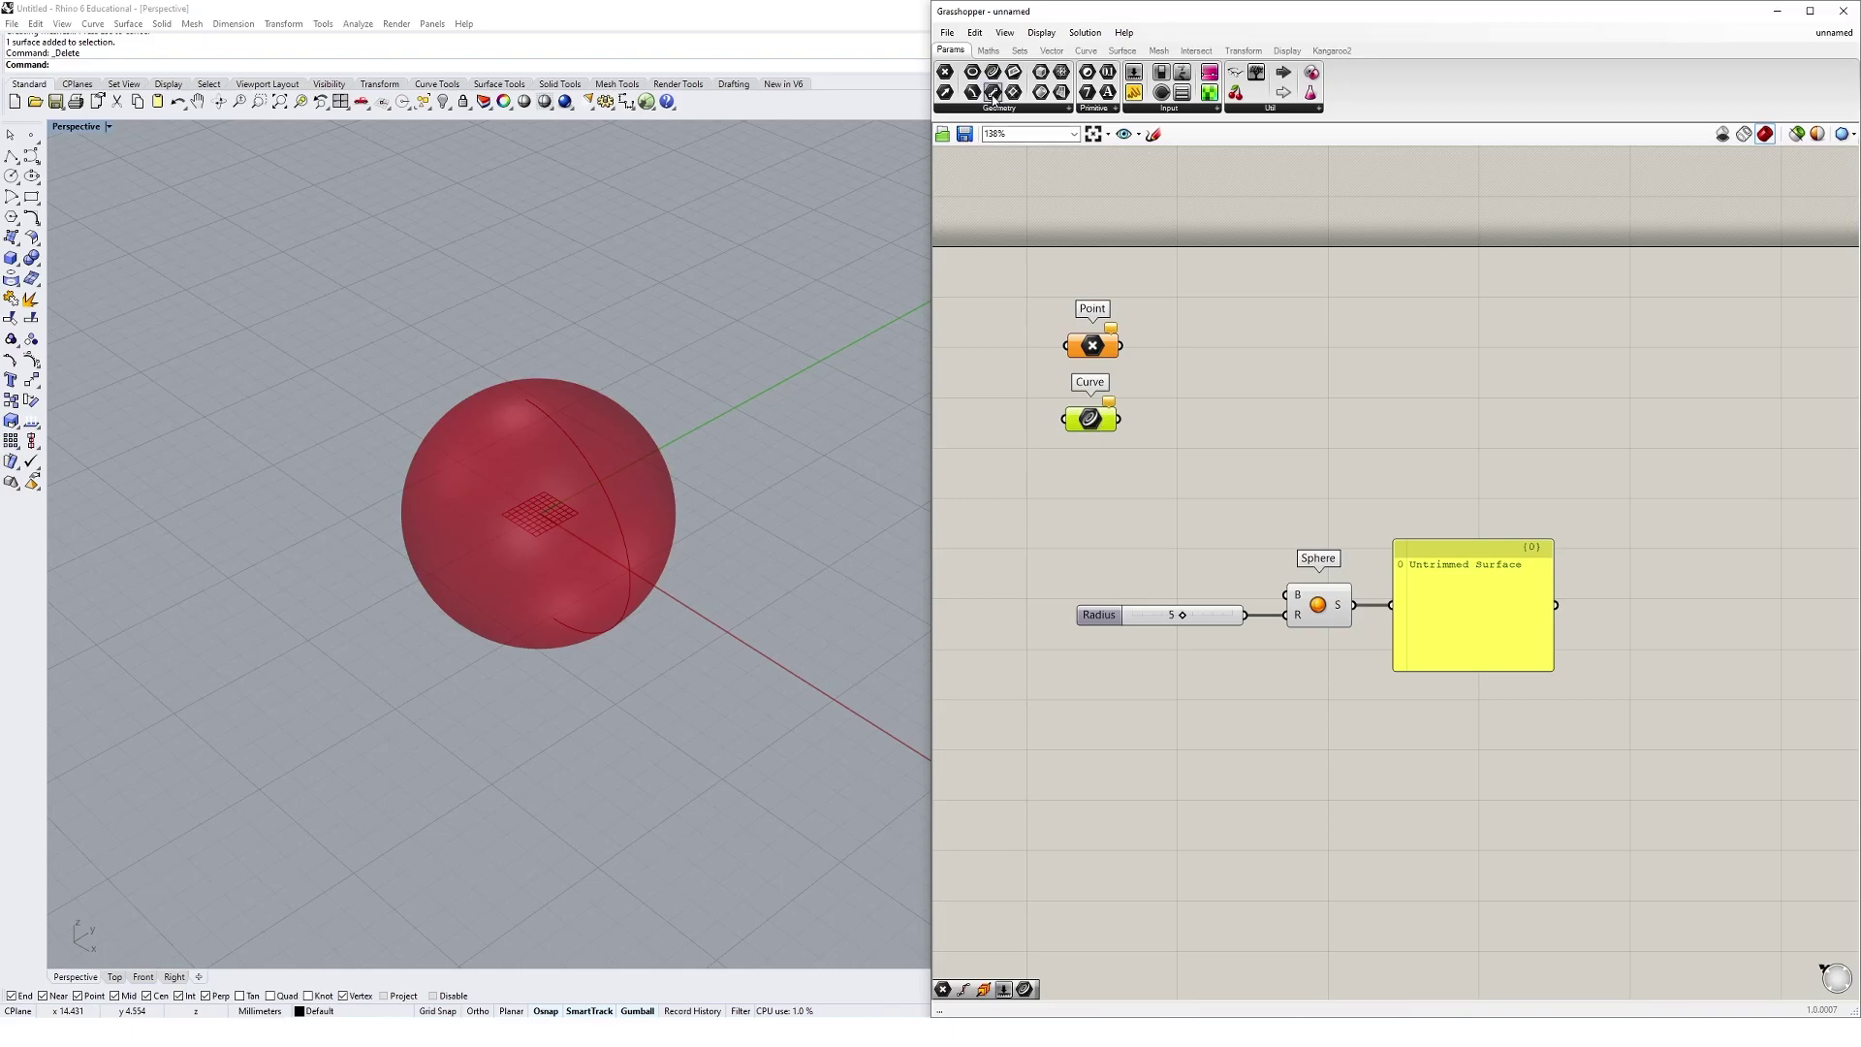
left_click_drag(1016, 78, 1186, 349)
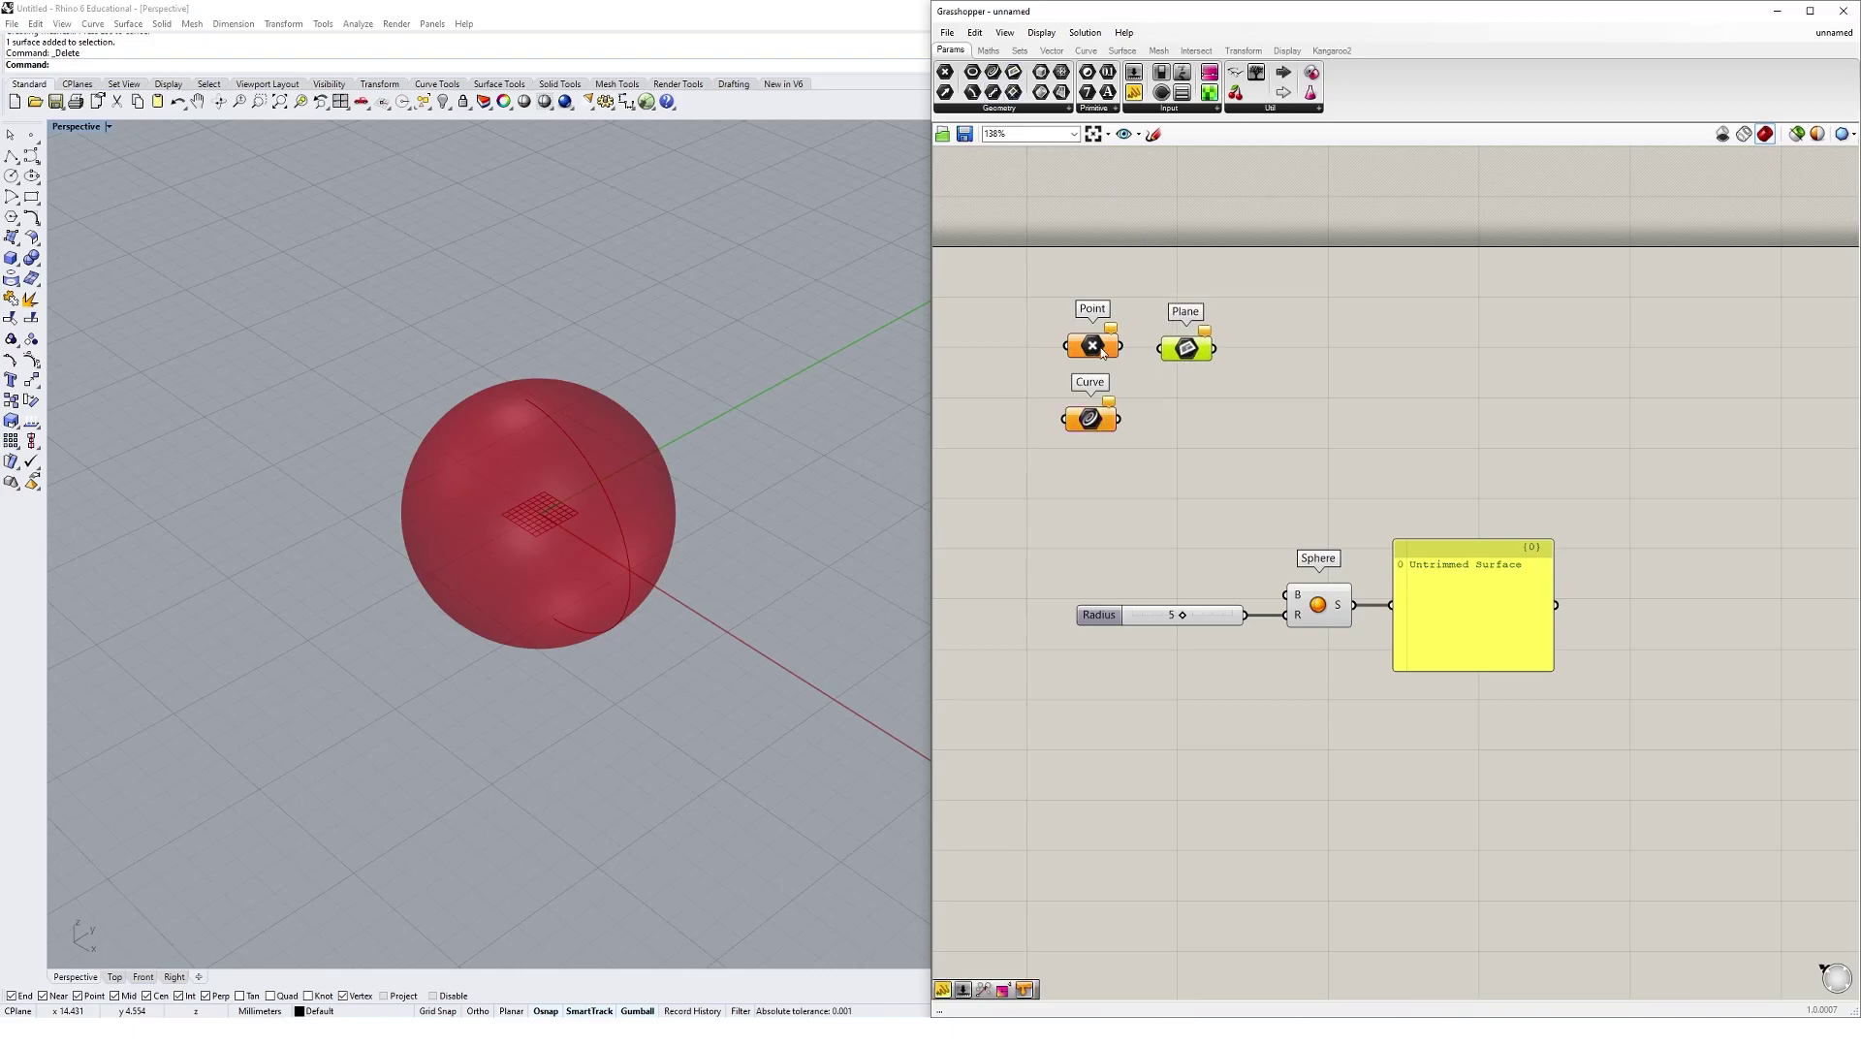
left_click_drag(1189, 349, 1190, 347)
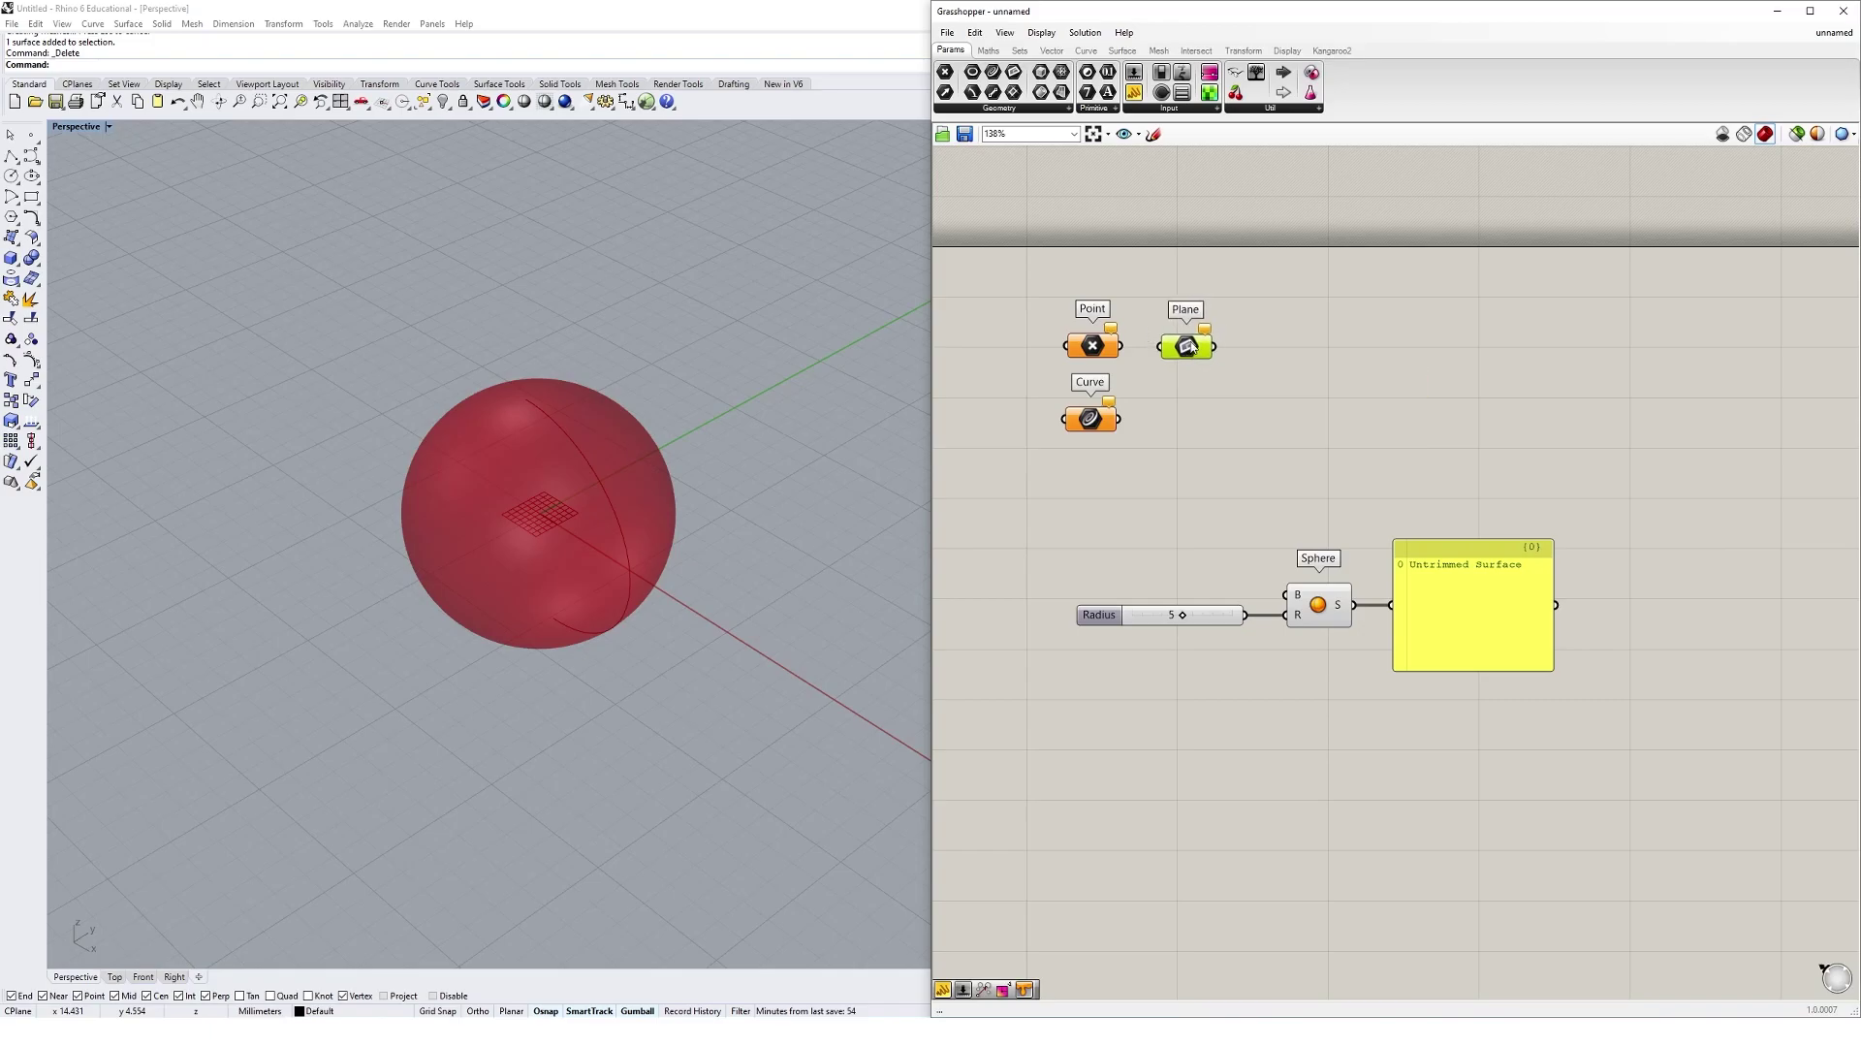
Step: Add Surface, Mesh and Brep parameters below and beside the first ones
left_click(1018, 109)
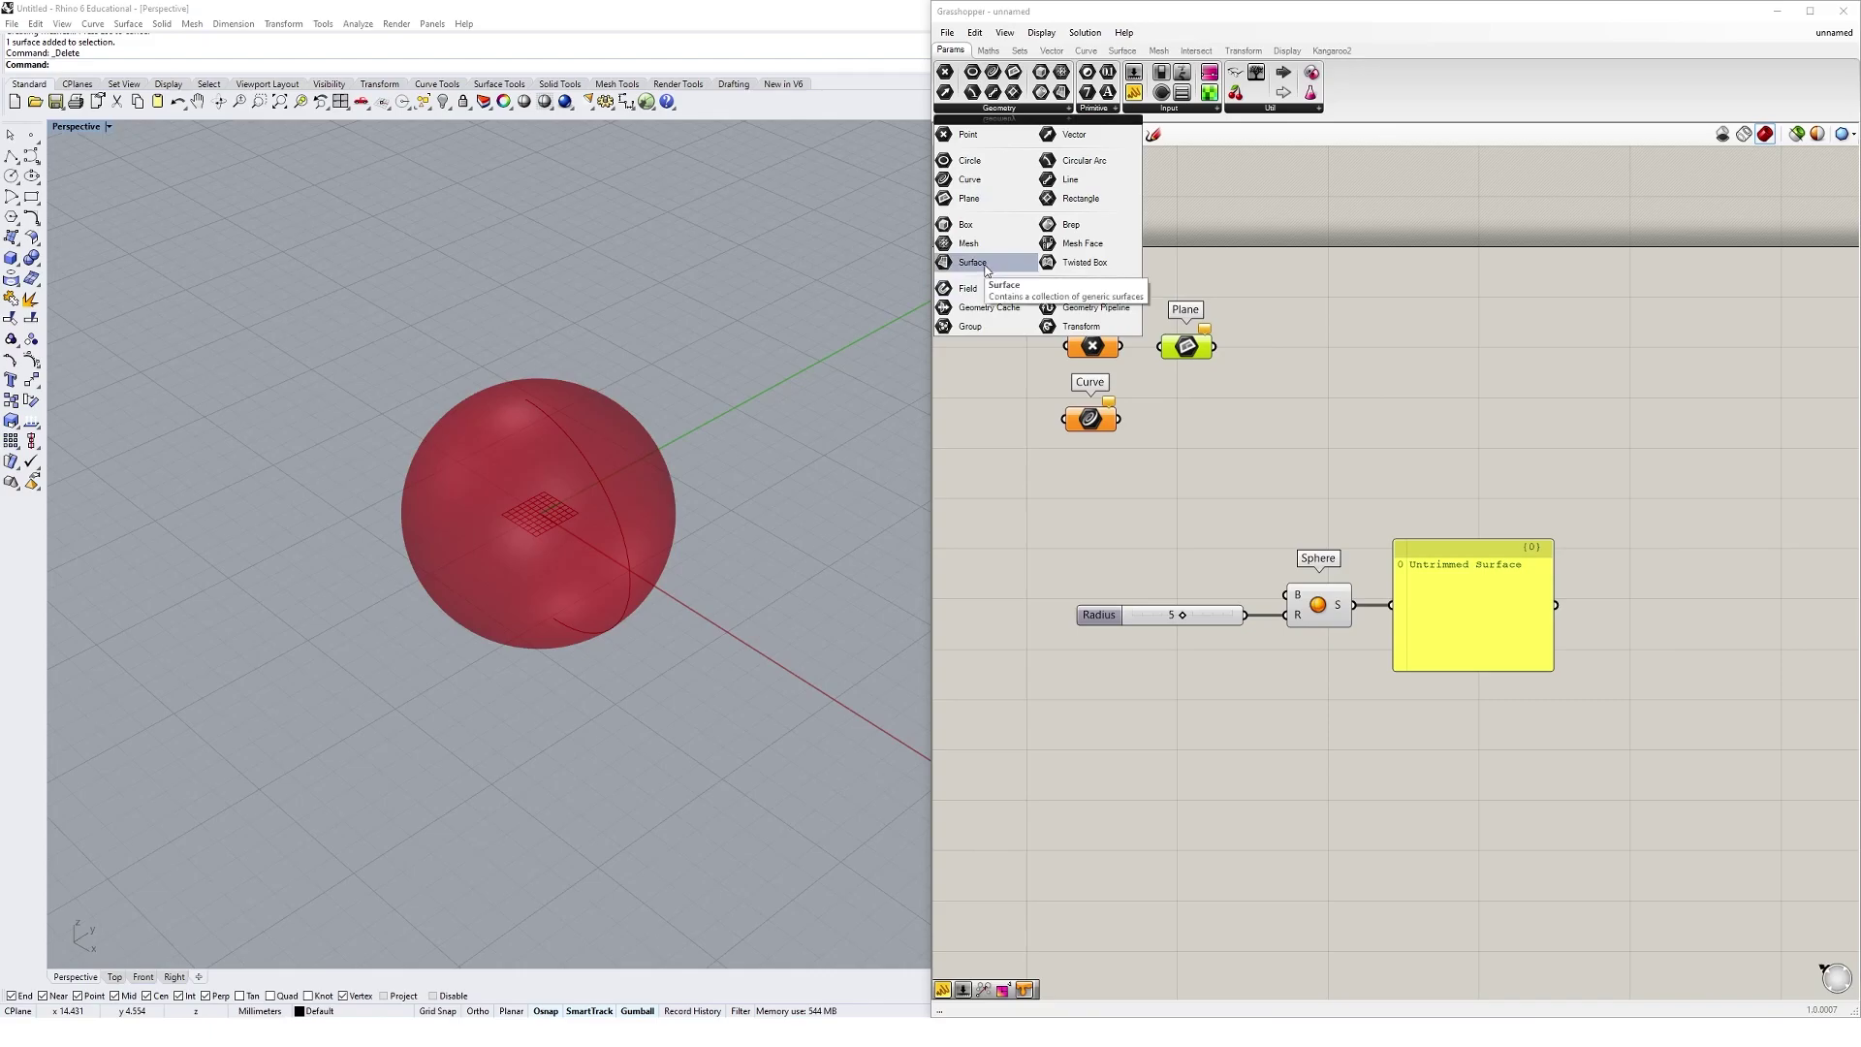
left_click_drag(986, 264, 1091, 485)
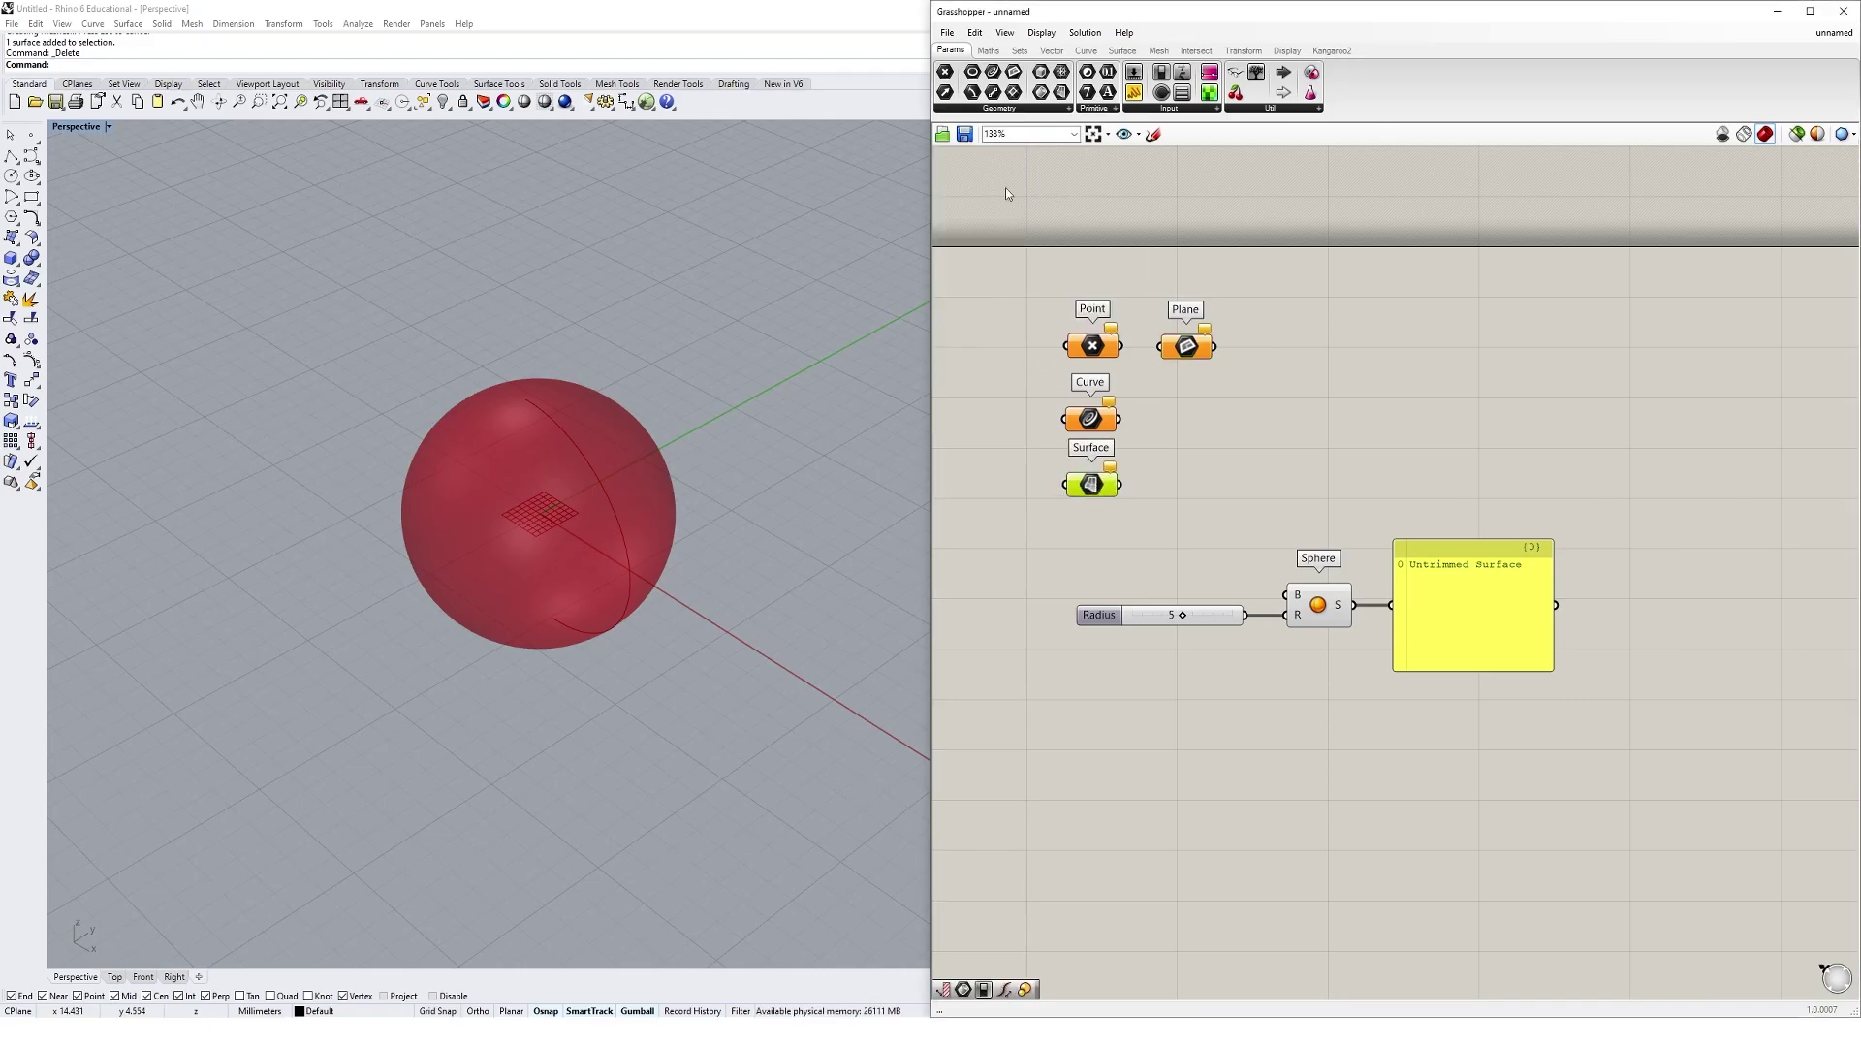
left_click_drag(1061, 73, 1095, 543)
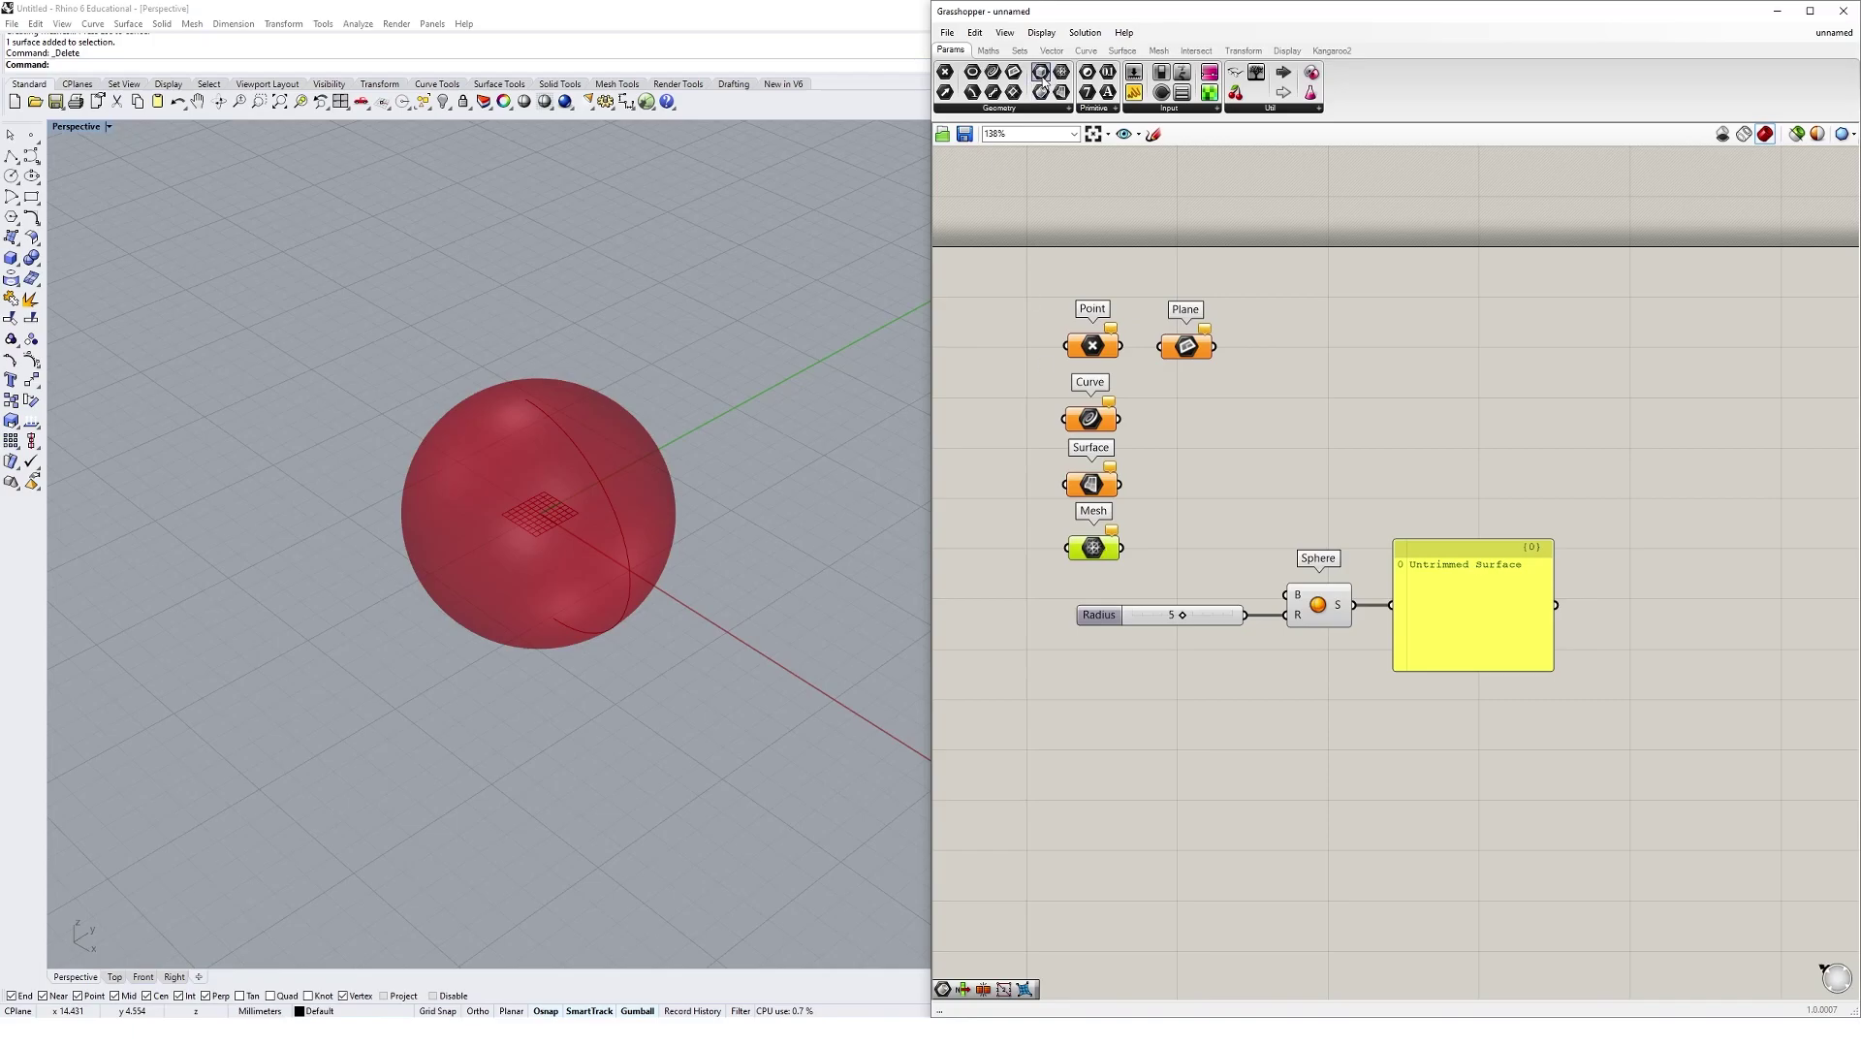
left_click_drag(1041, 78, 1188, 492)
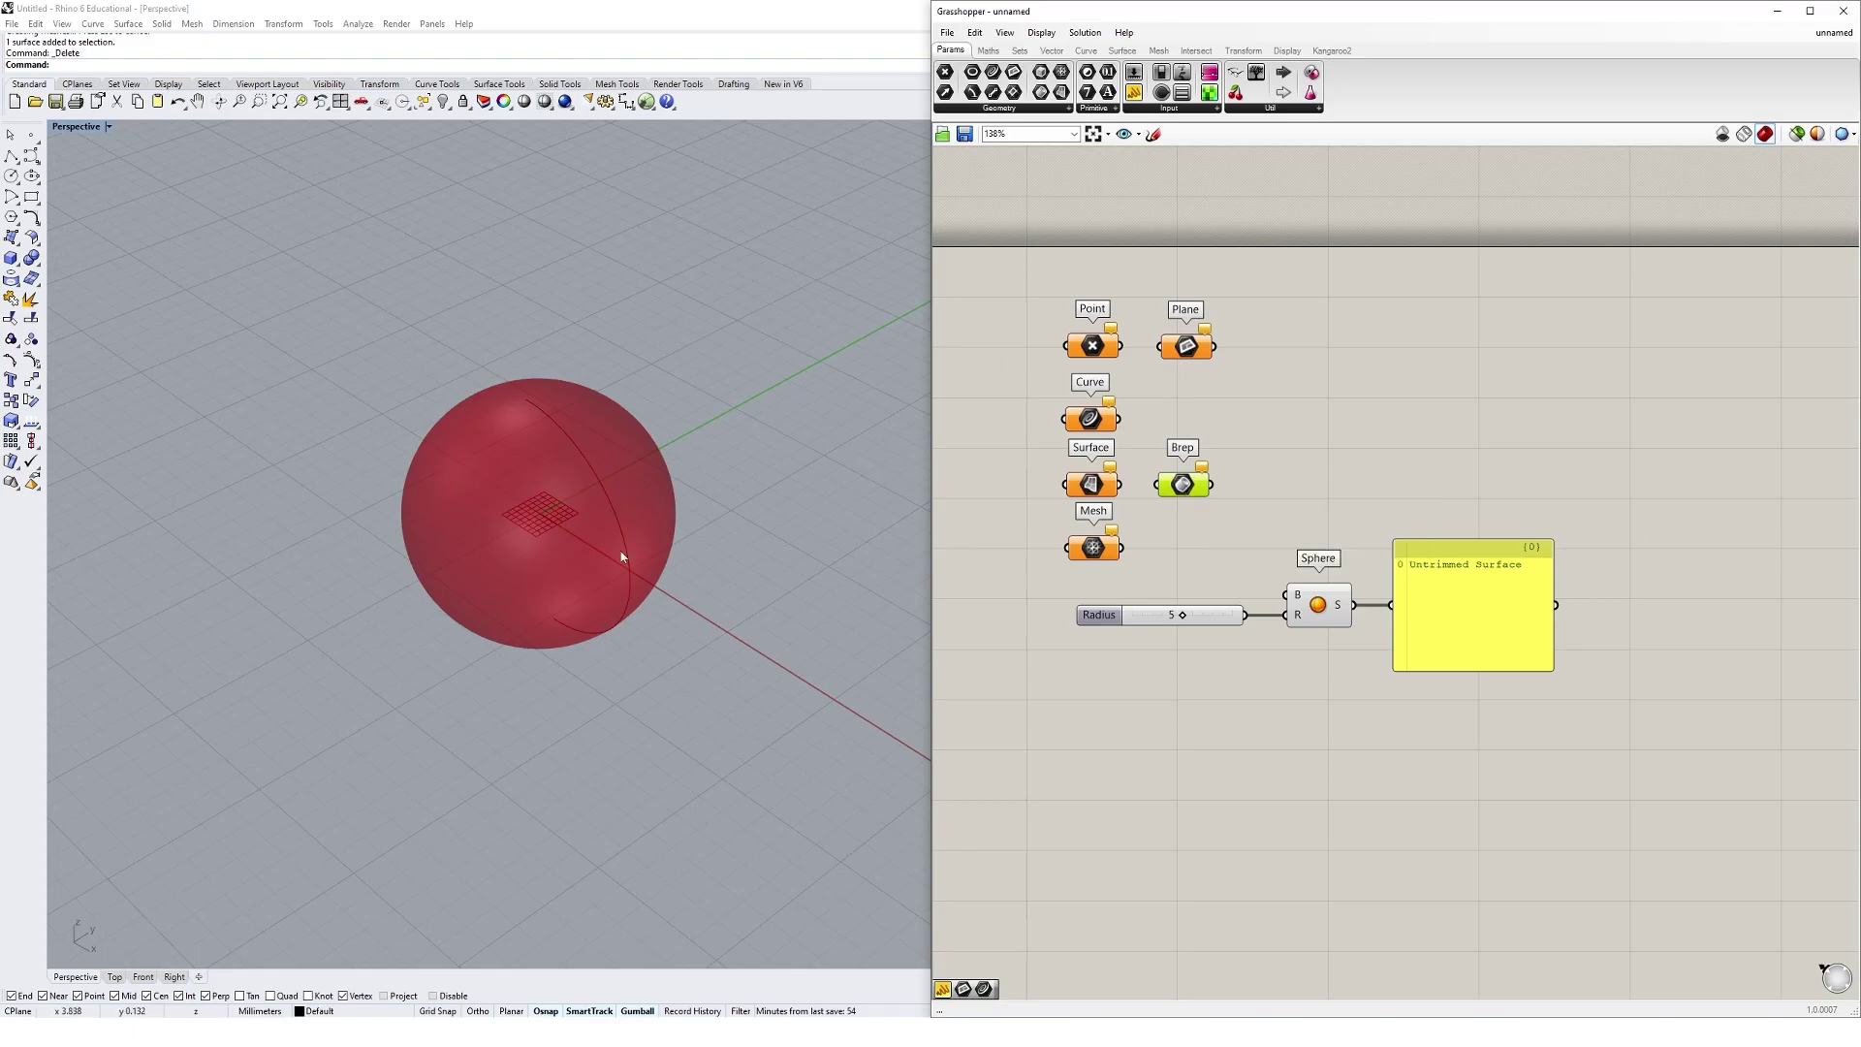
Step: Wire the Sphere's S output into the Brep parameter to preview it, then delete Brep
right_click_drag(644, 532, 529, 540)
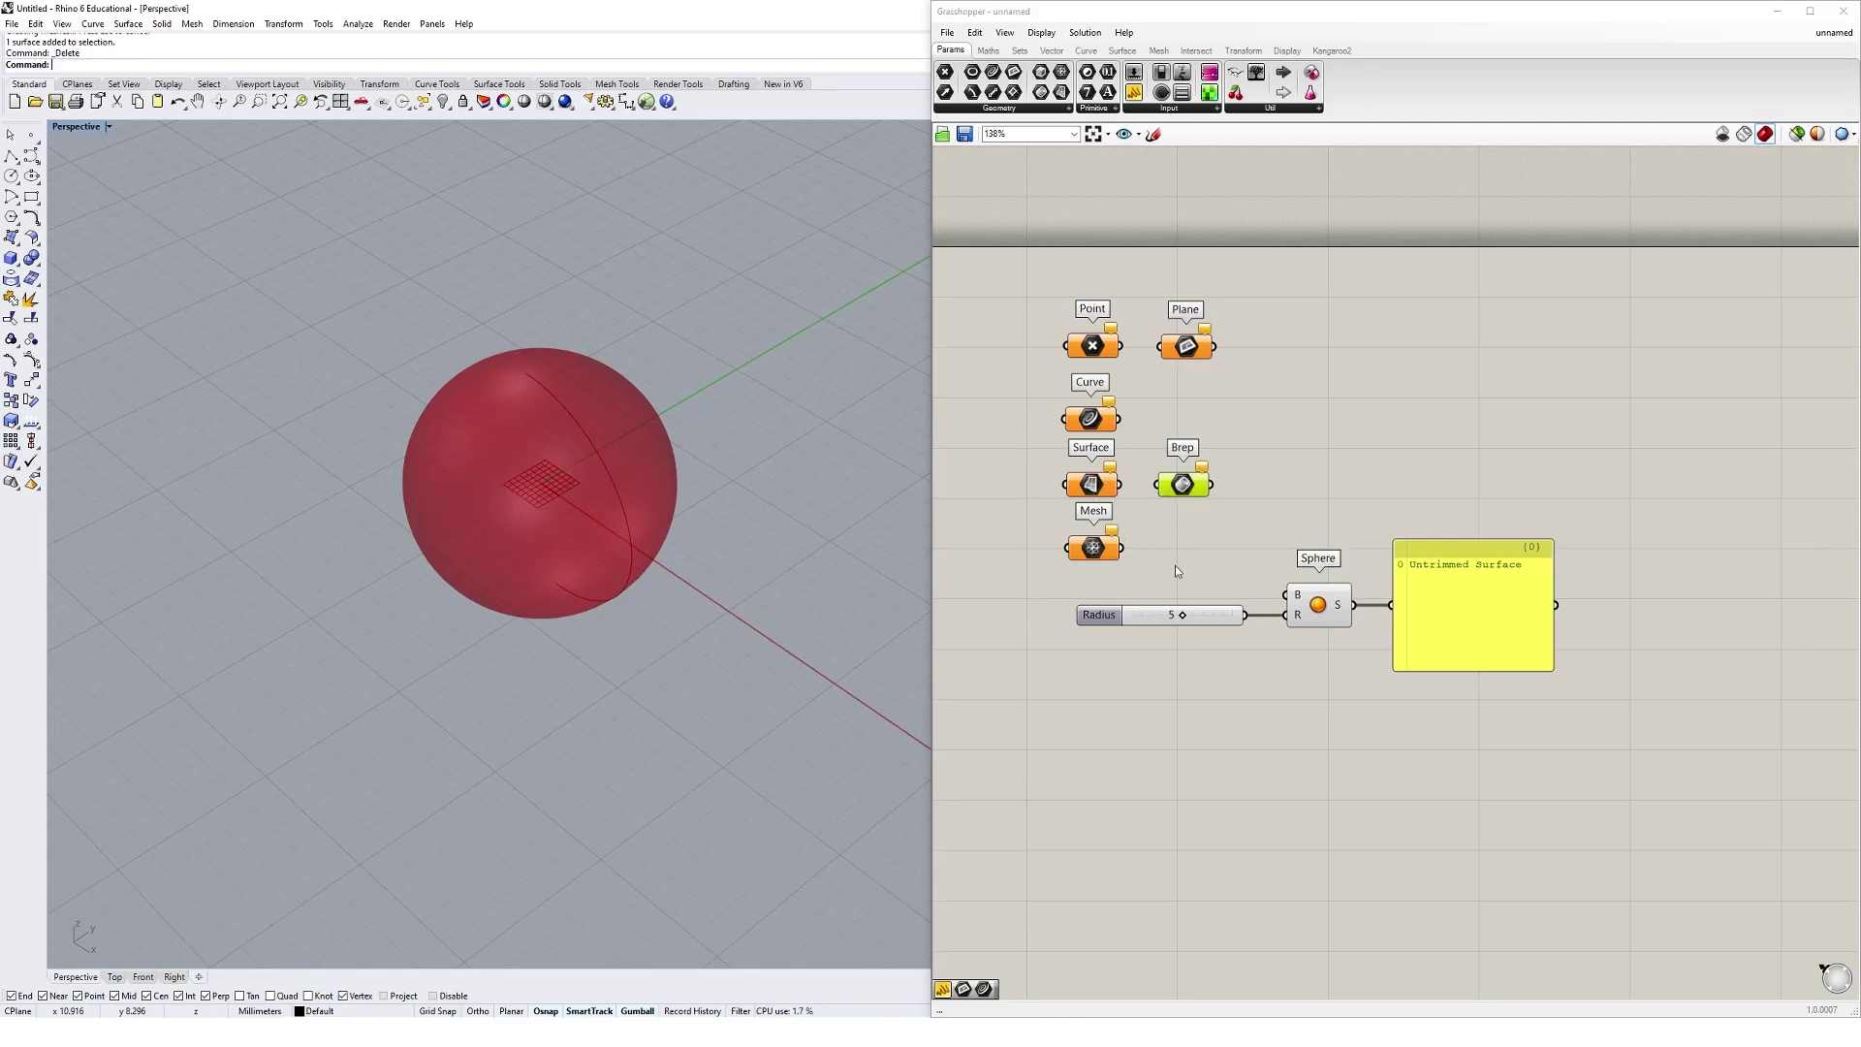
left_click_drag(1189, 496, 1394, 484)
left_click_drag(1355, 605, 1266, 478)
key("Delete")
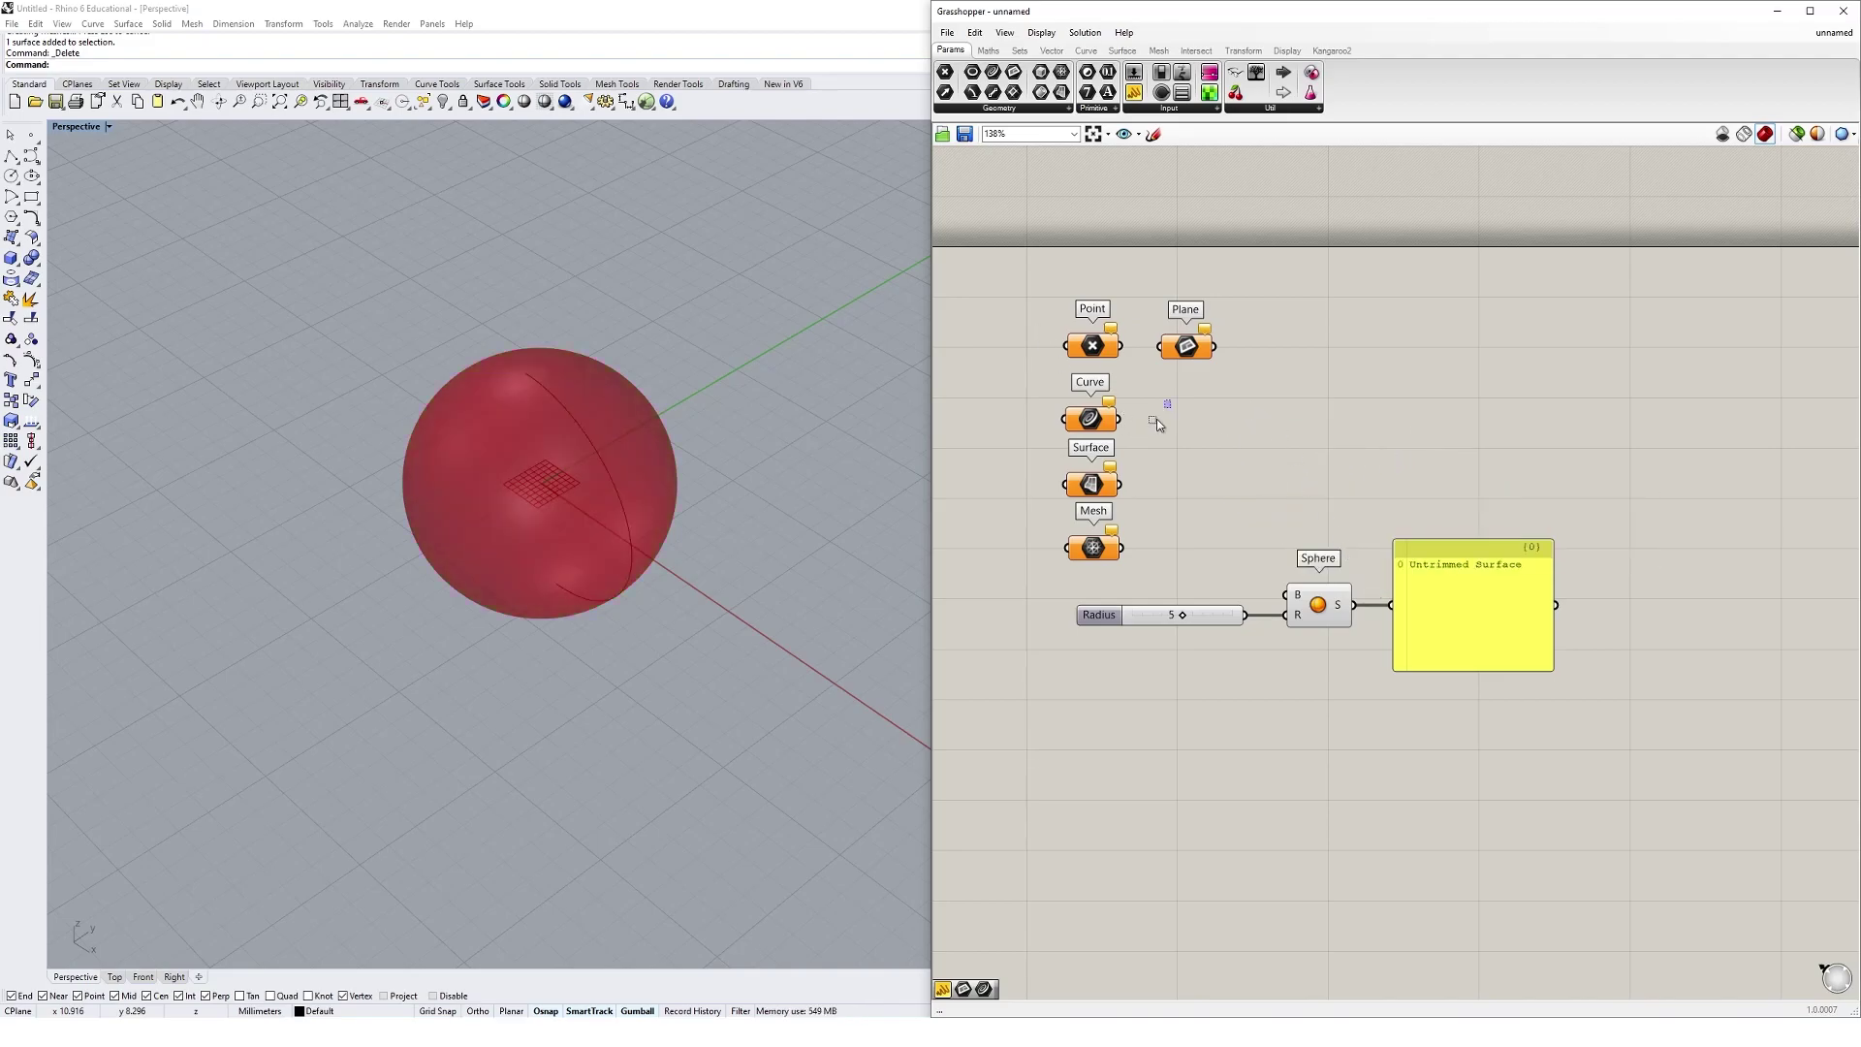
Step: Delete the Plane, Curve, Surface and Mesh parameters and move Point nearer the Sphere
left_click_drag(1142, 442, 1008, 586)
key("Delete")
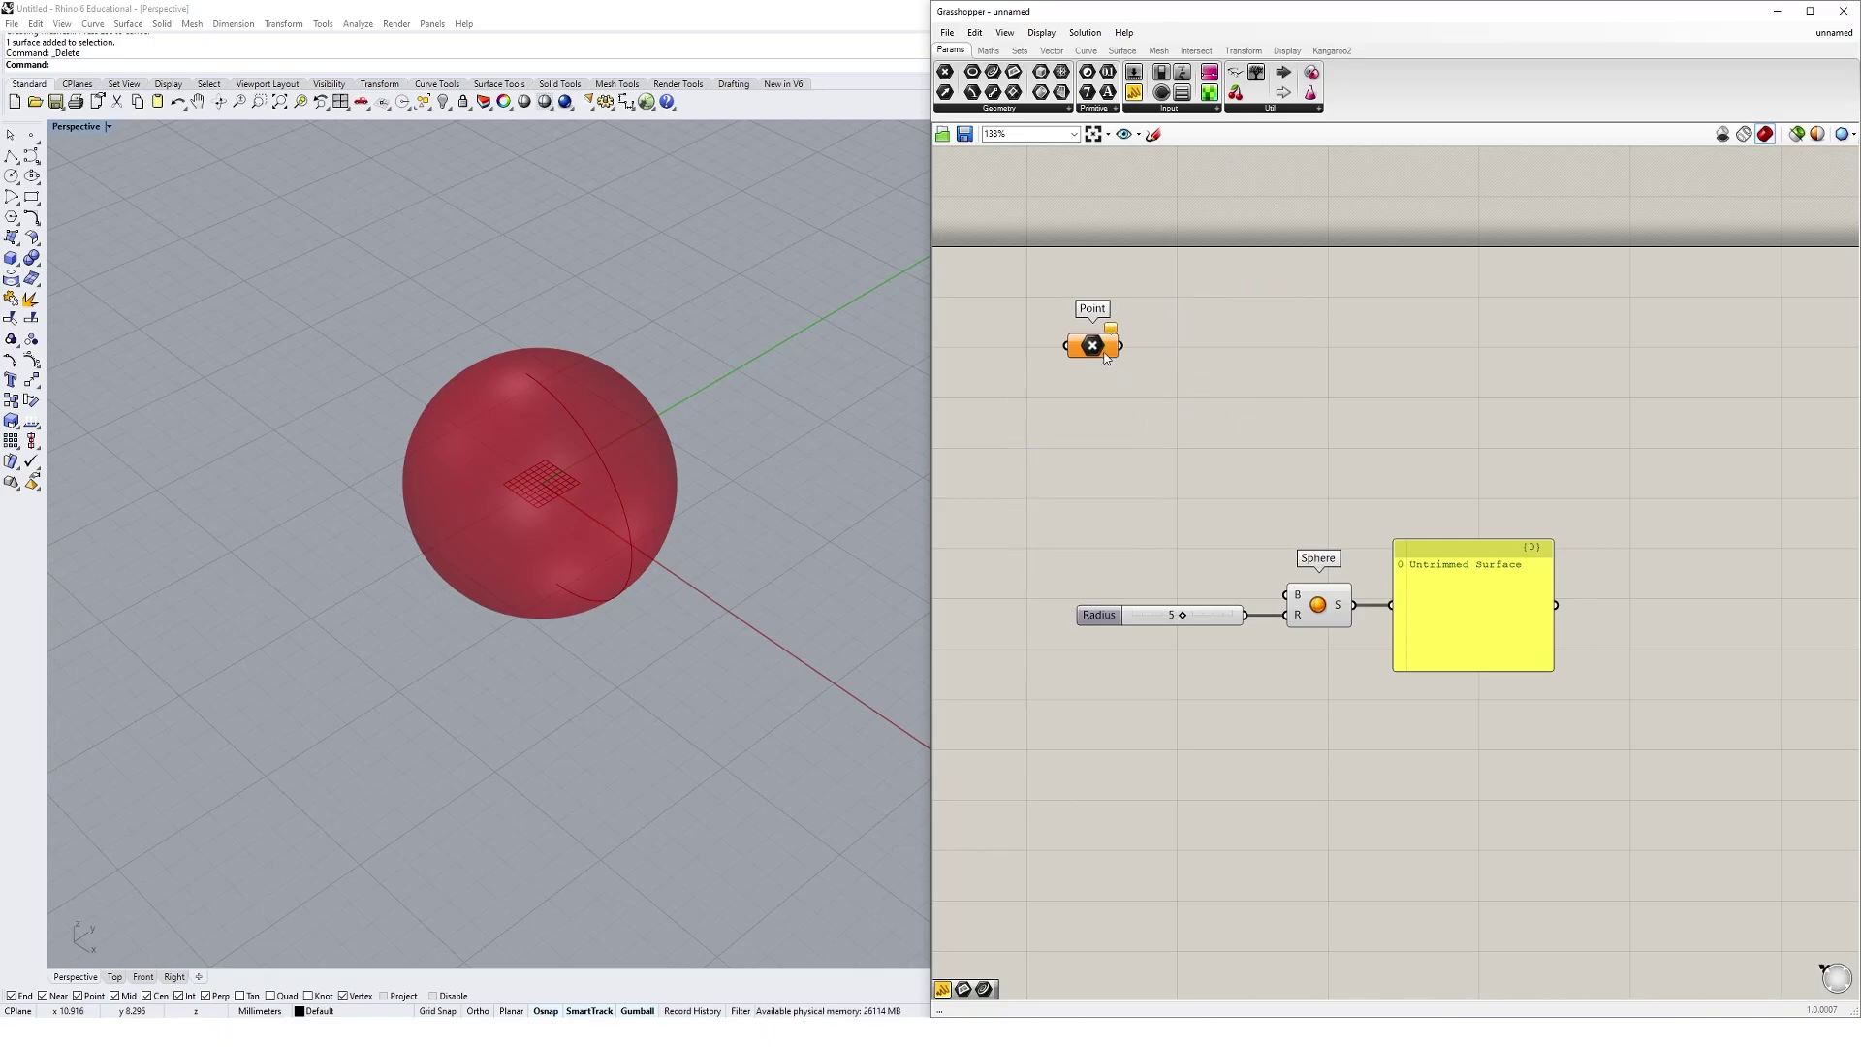
left_click_drag(1103, 355, 1145, 434)
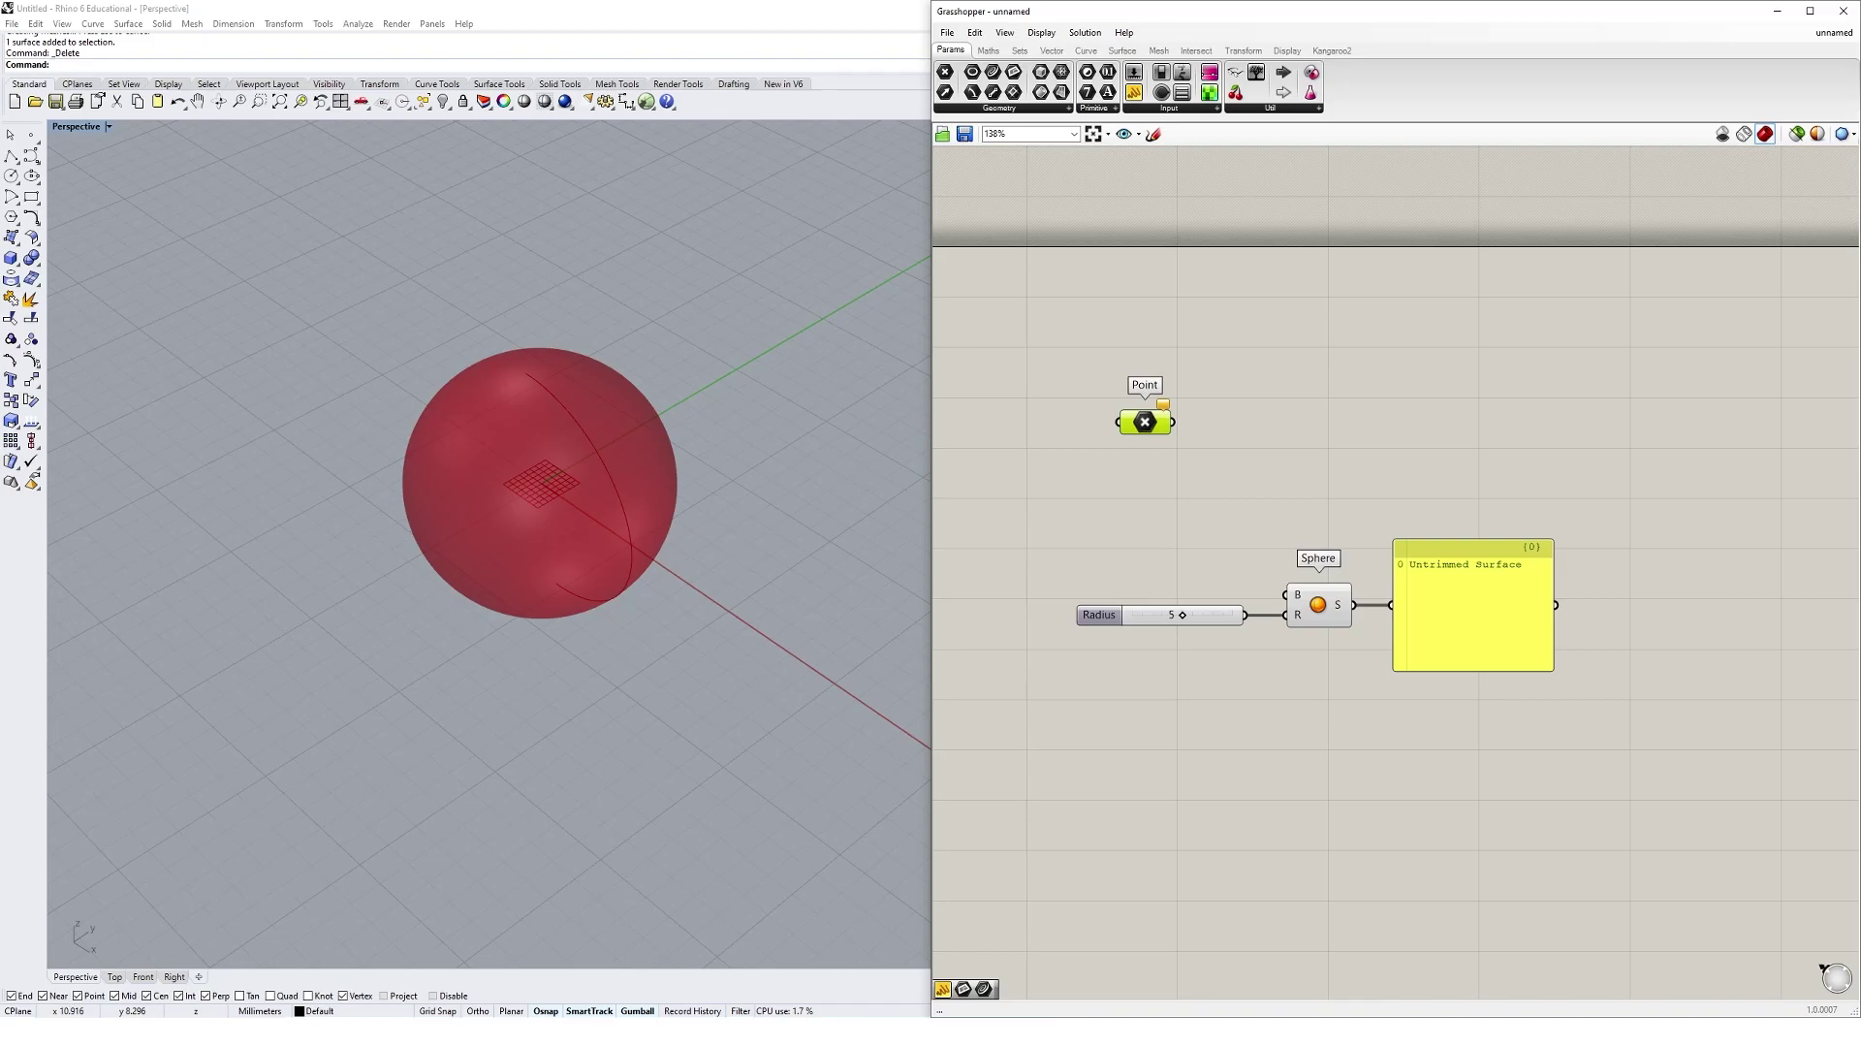
left_click(1004, 108)
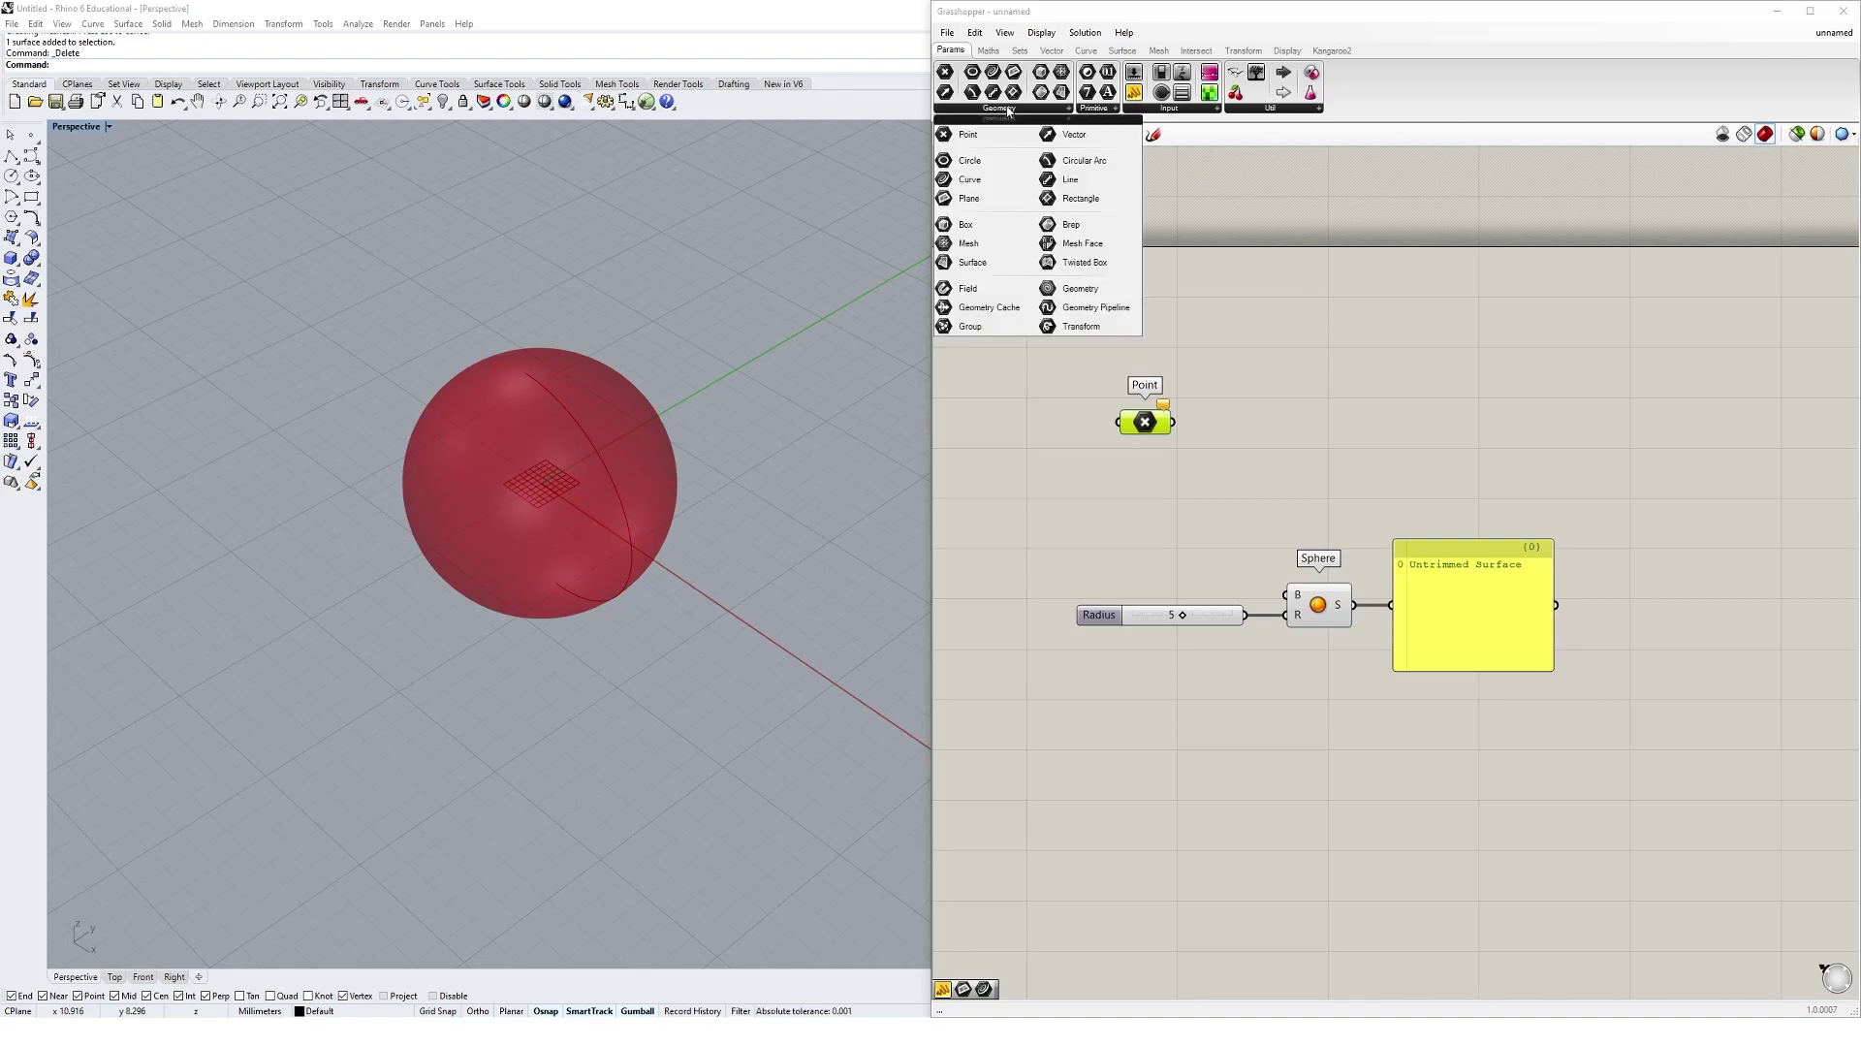
left_click(1266, 373)
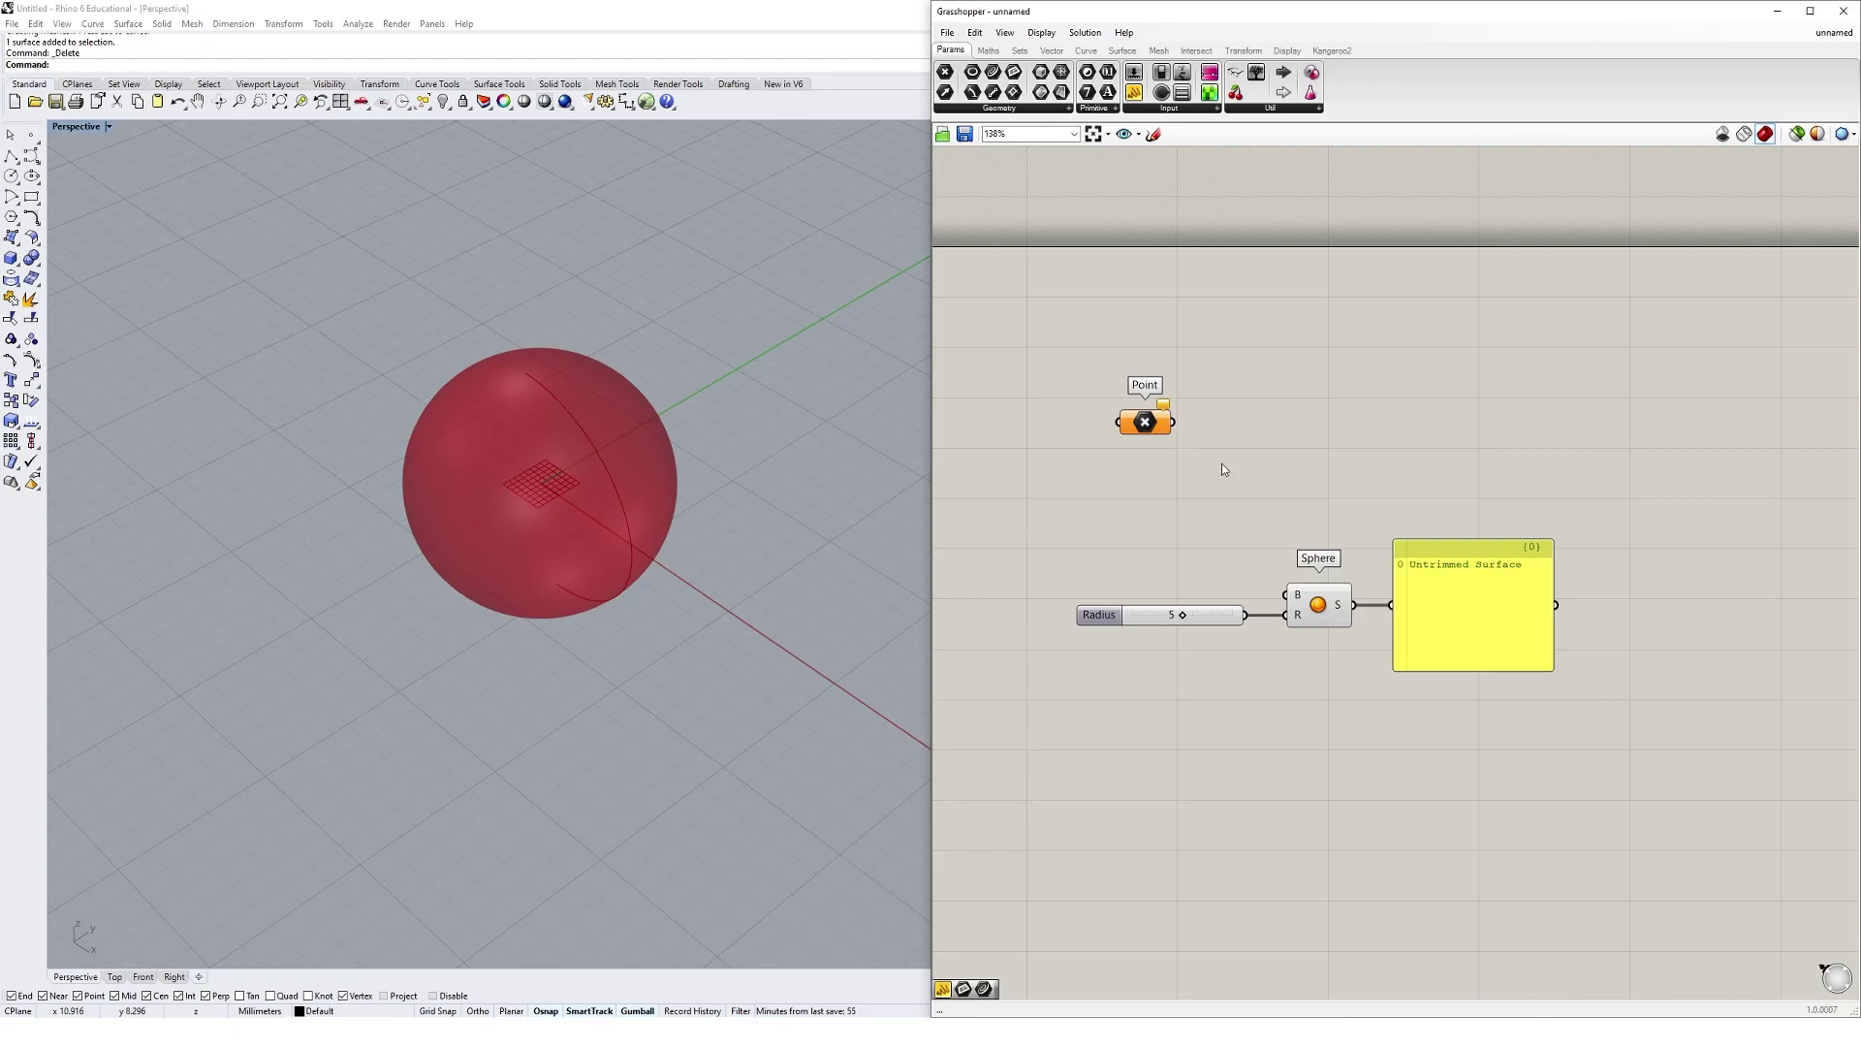
scroll(562, 558, "down", 4)
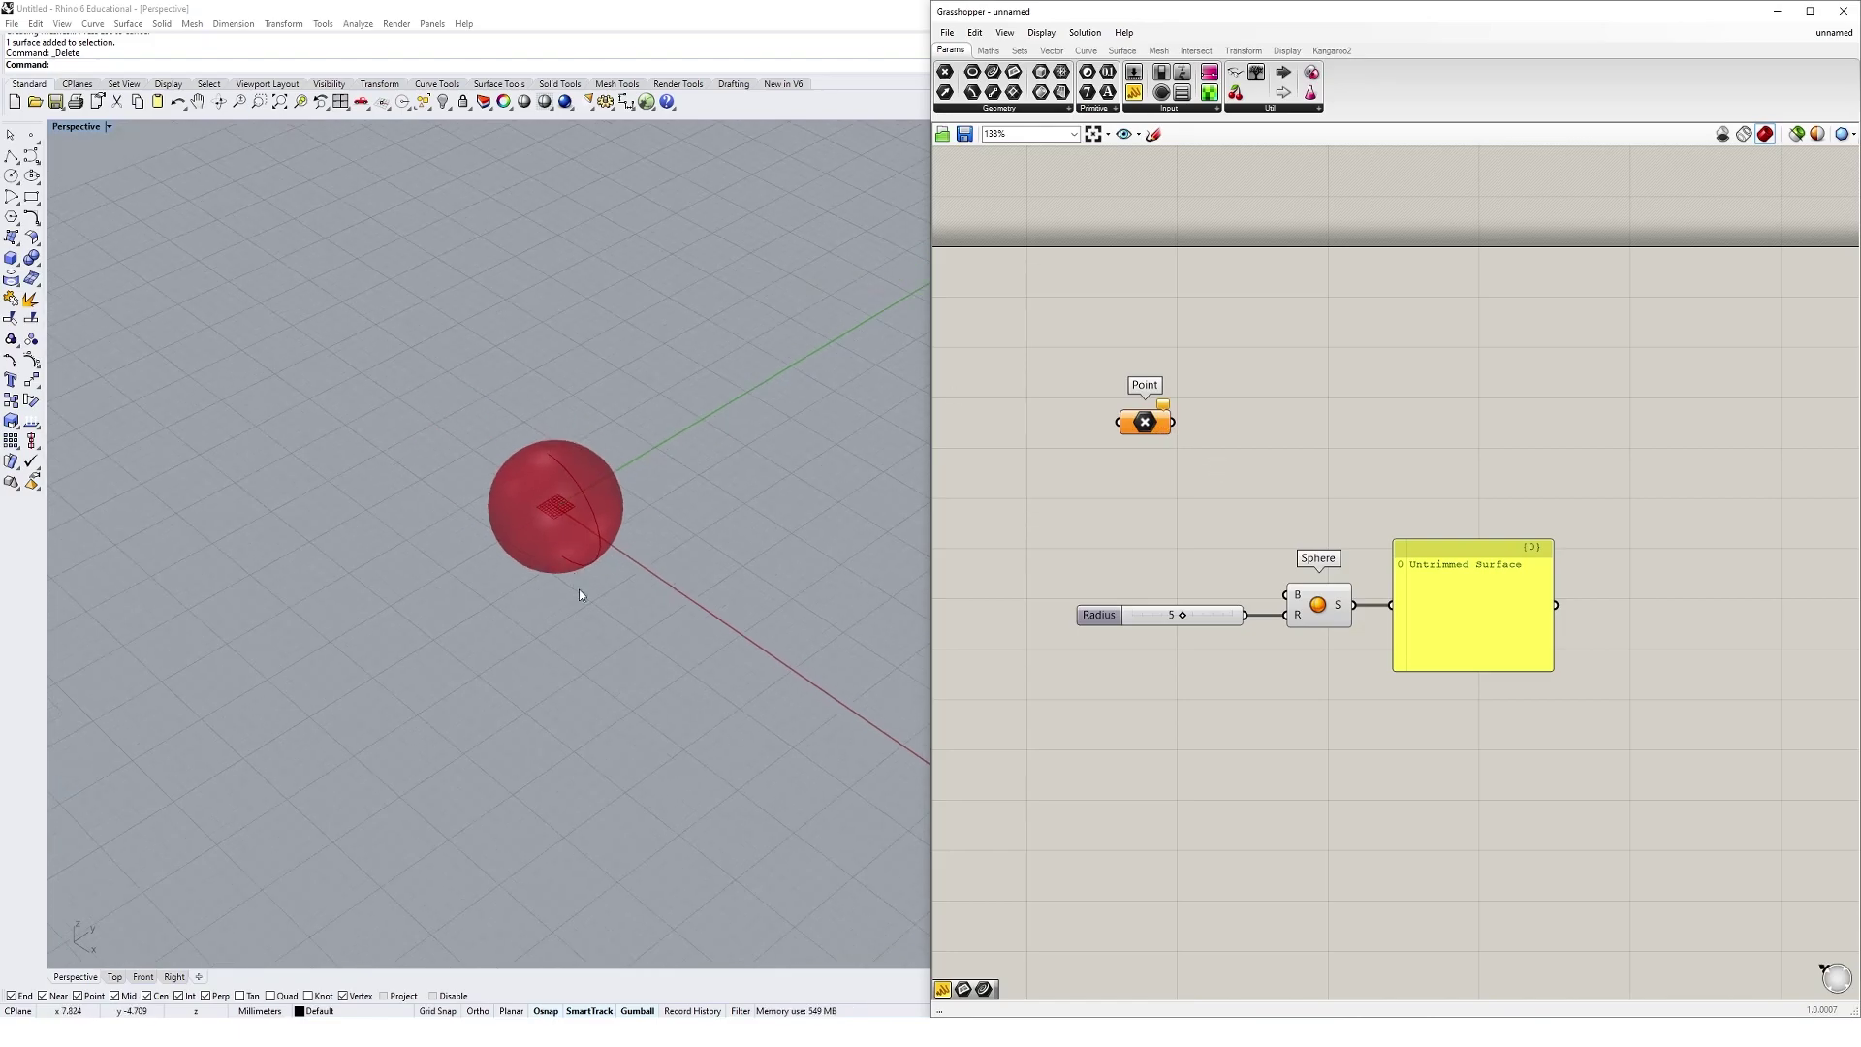
right_click_drag(585, 598, 589, 529)
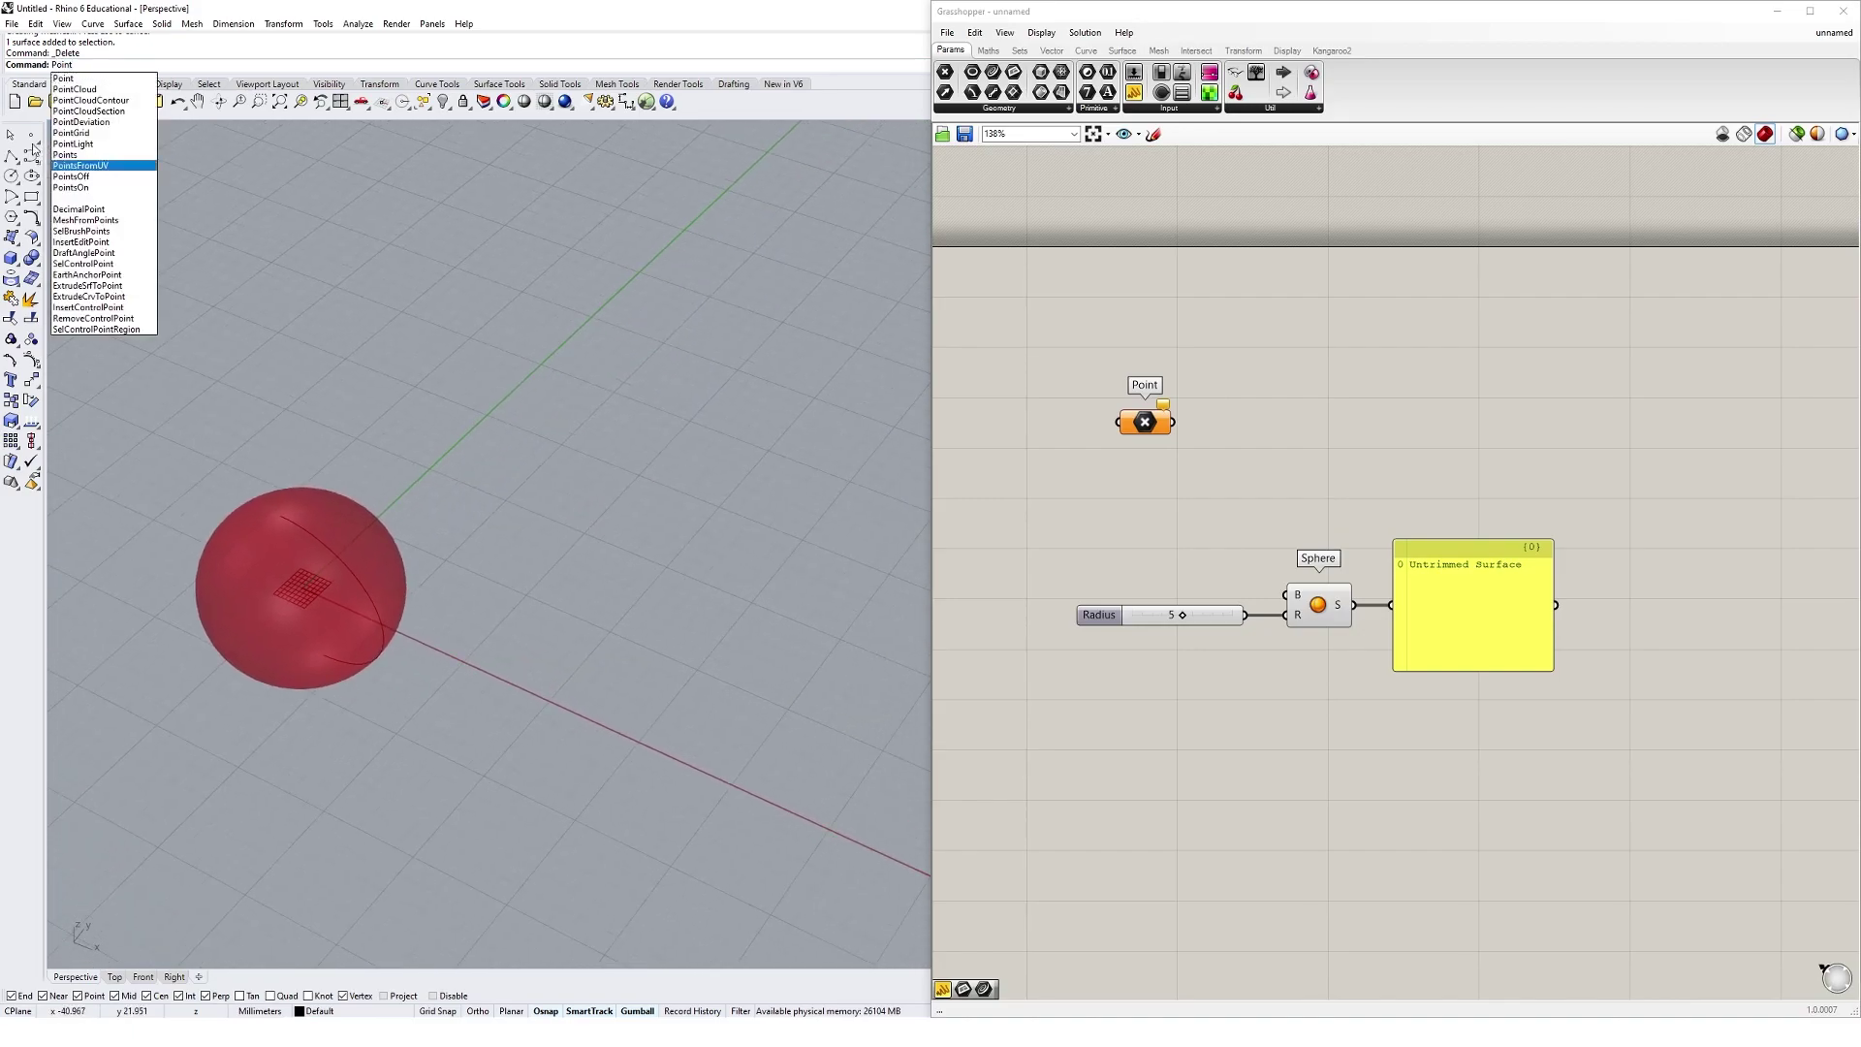
Step: Place a Rhino point above right of the sphere in the Perspective view
left_click(70, 79)
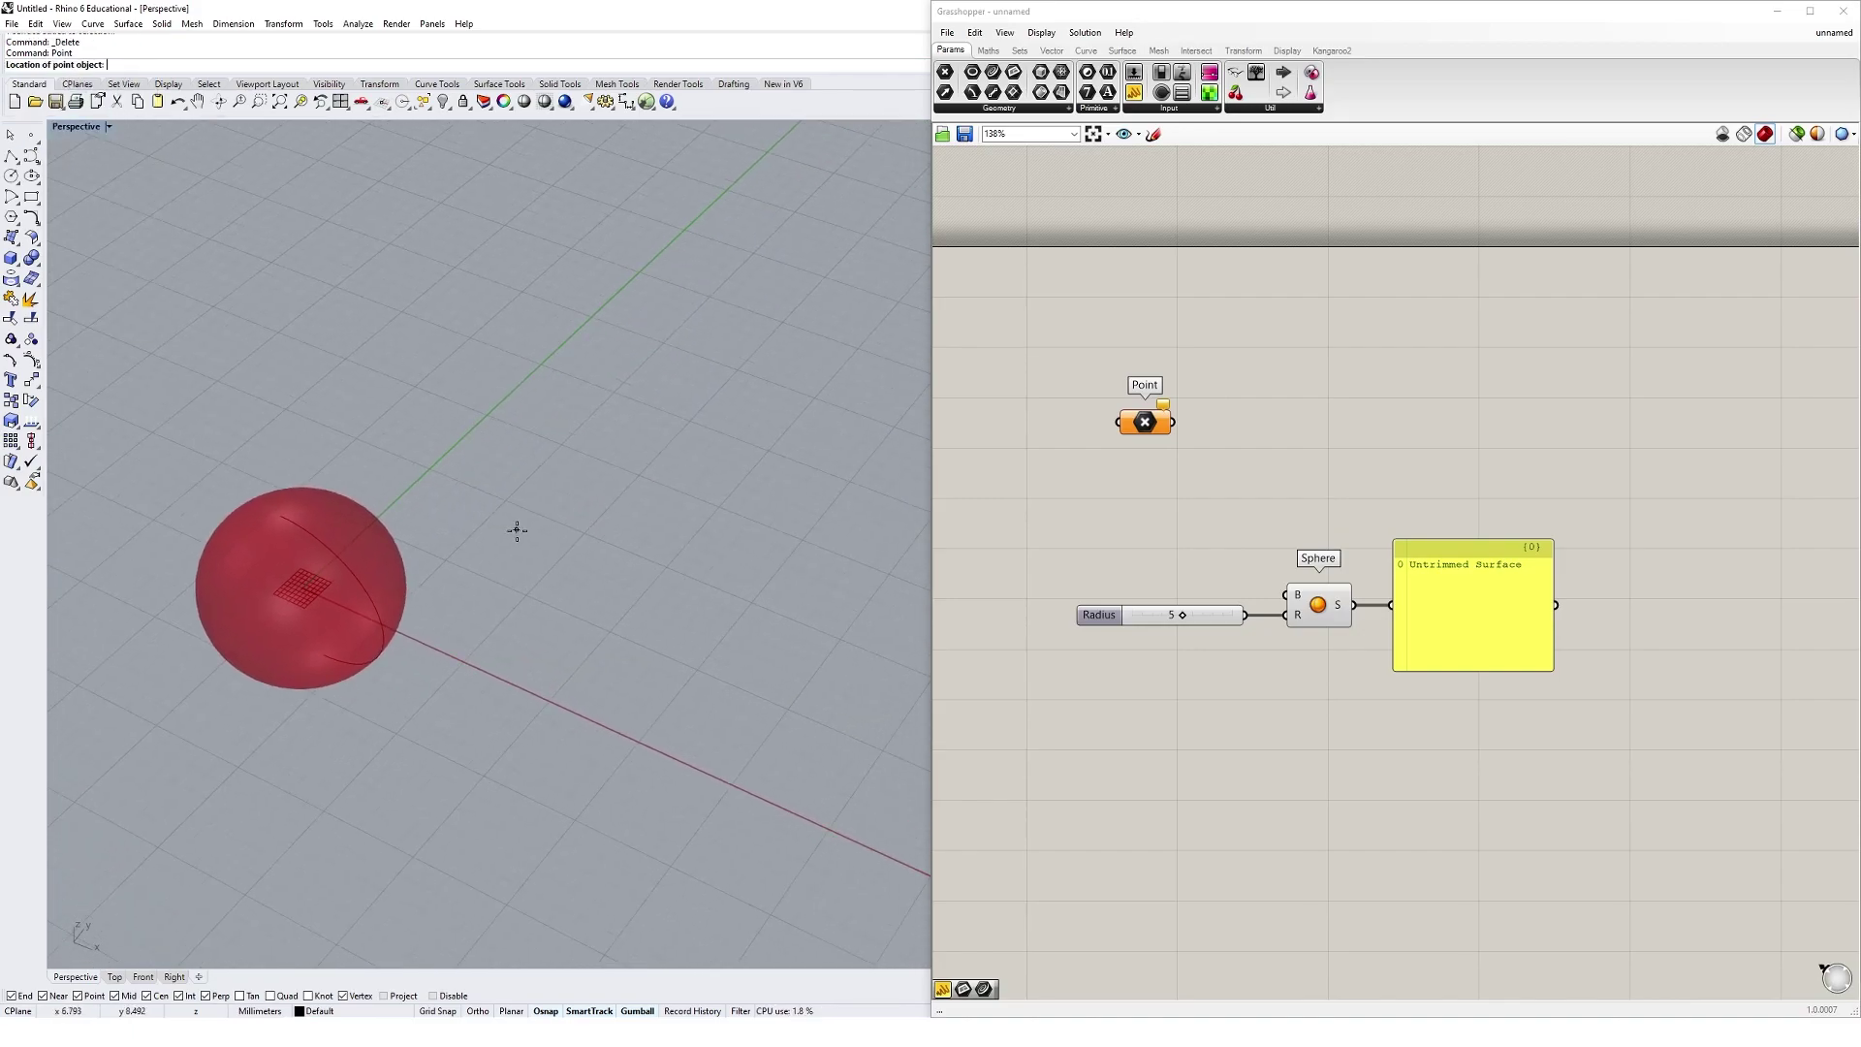
left_click(590, 465)
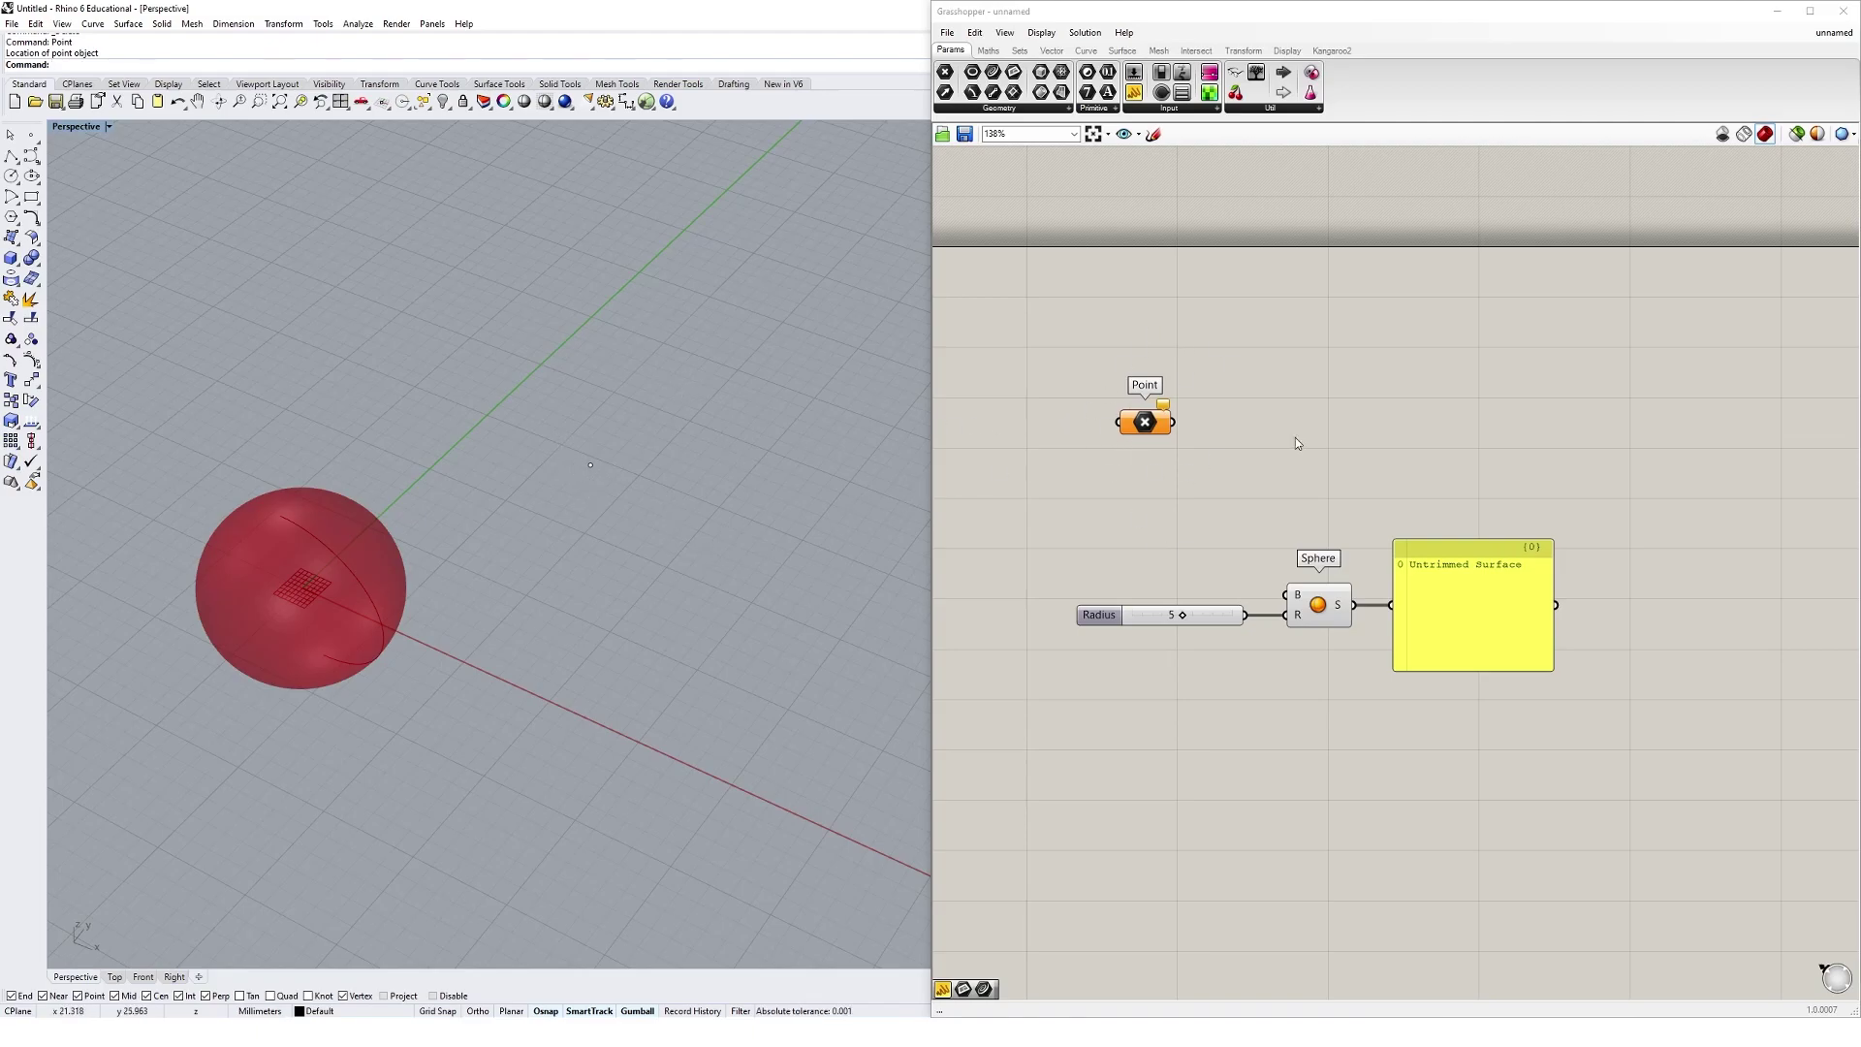
right_click_drag(1206, 335, 1215, 298)
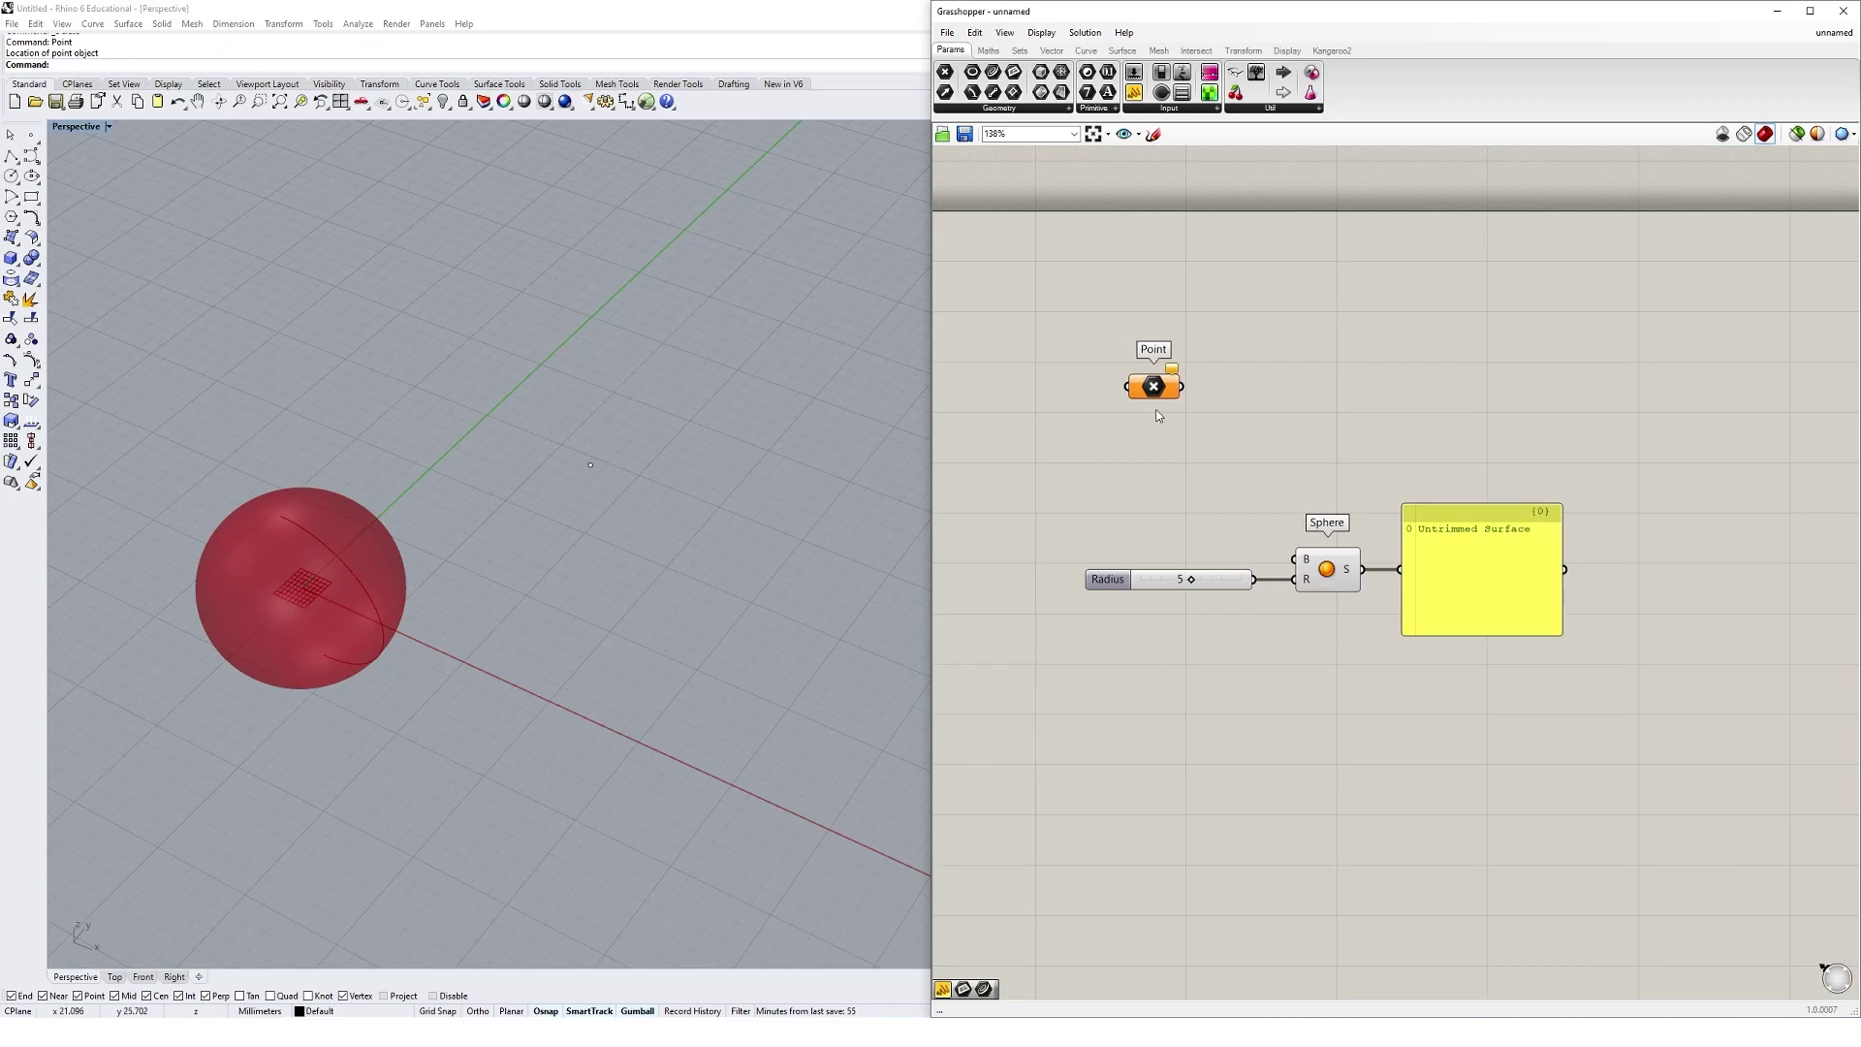
left_click_drag(1159, 394, 1162, 411)
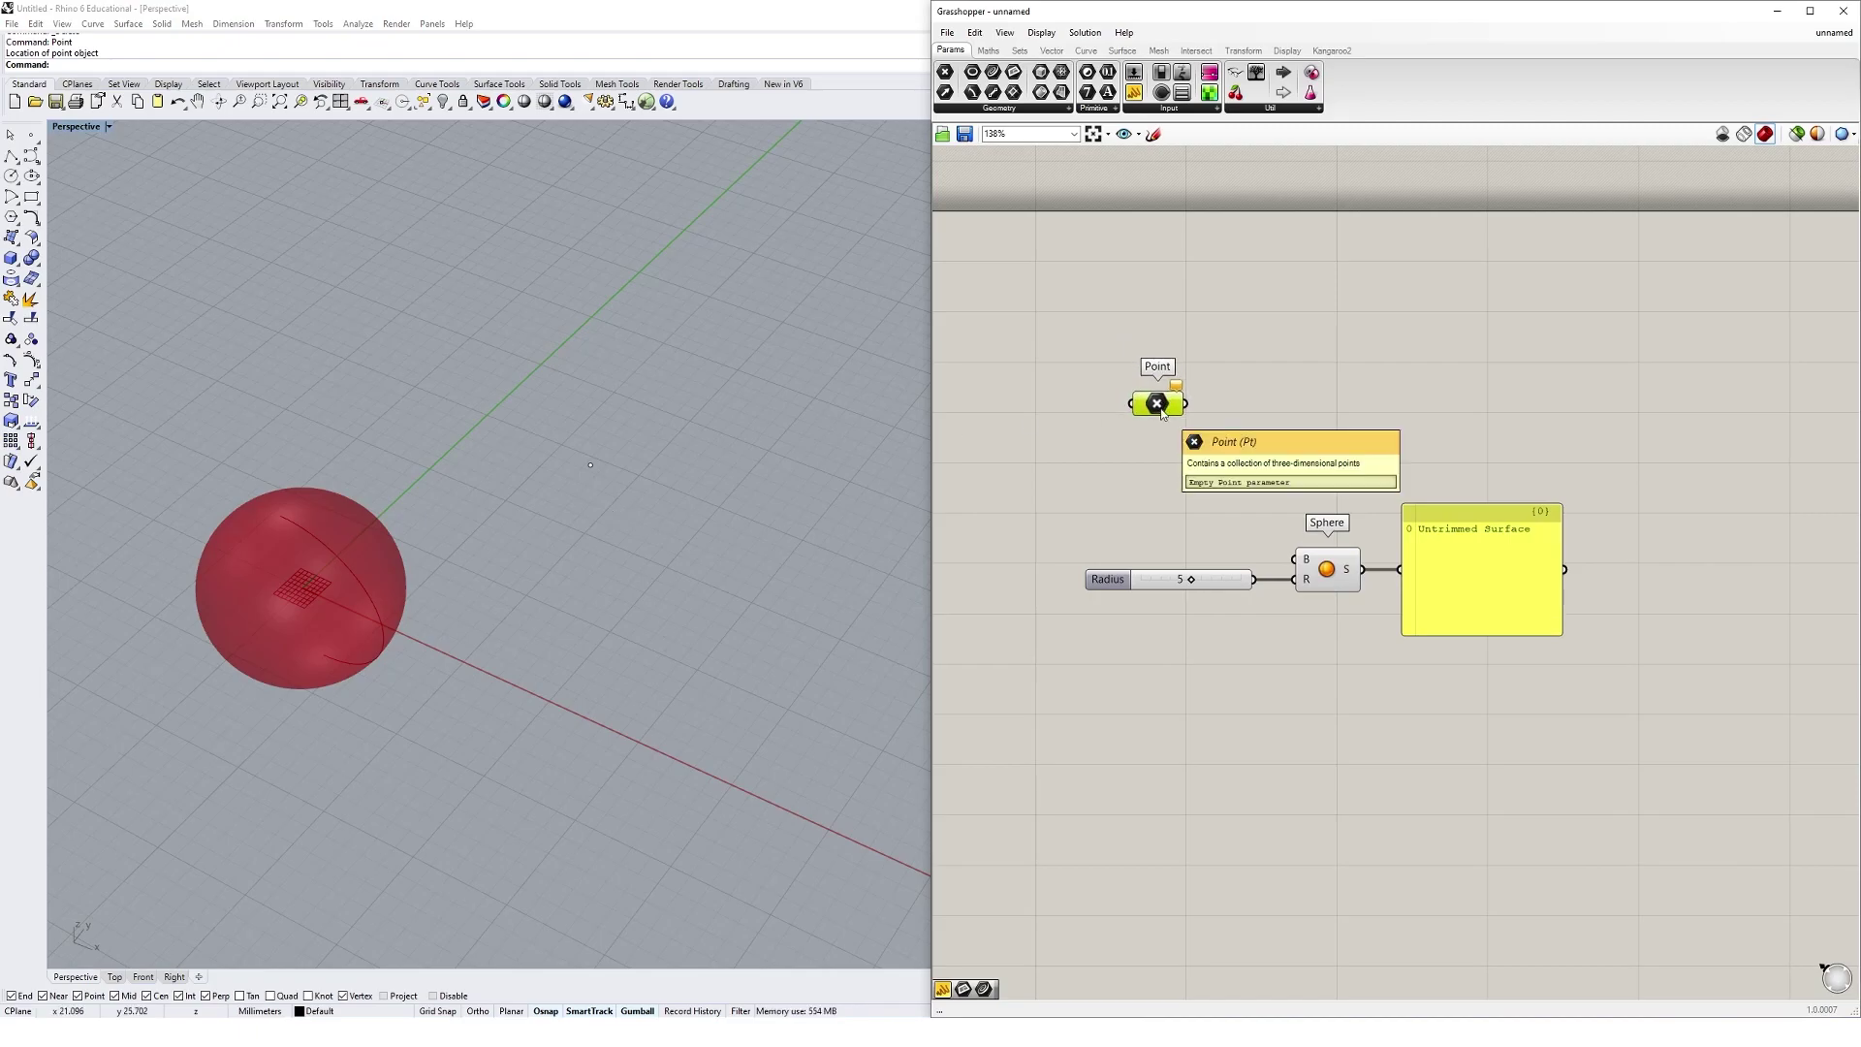
right_click(1159, 403)
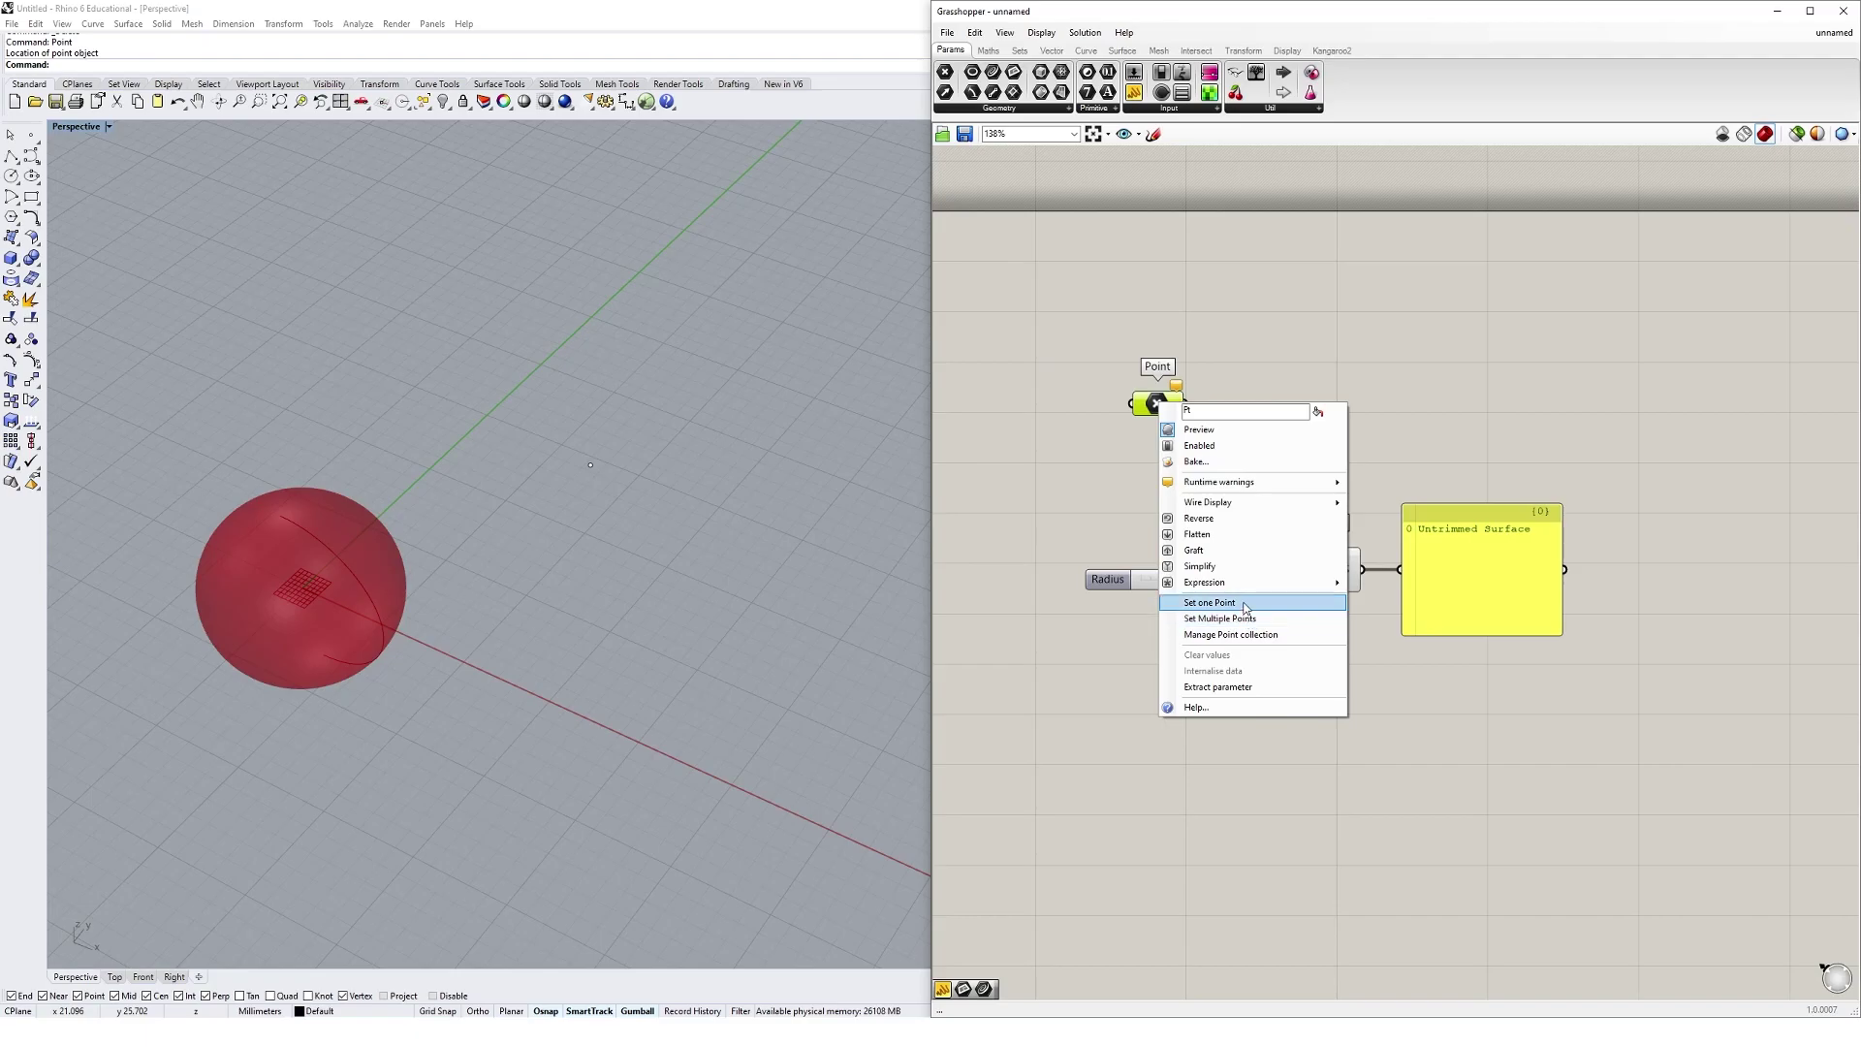
Step: Use Set One Point to reference the Rhino point into the Point parameter
left_click(1245, 617)
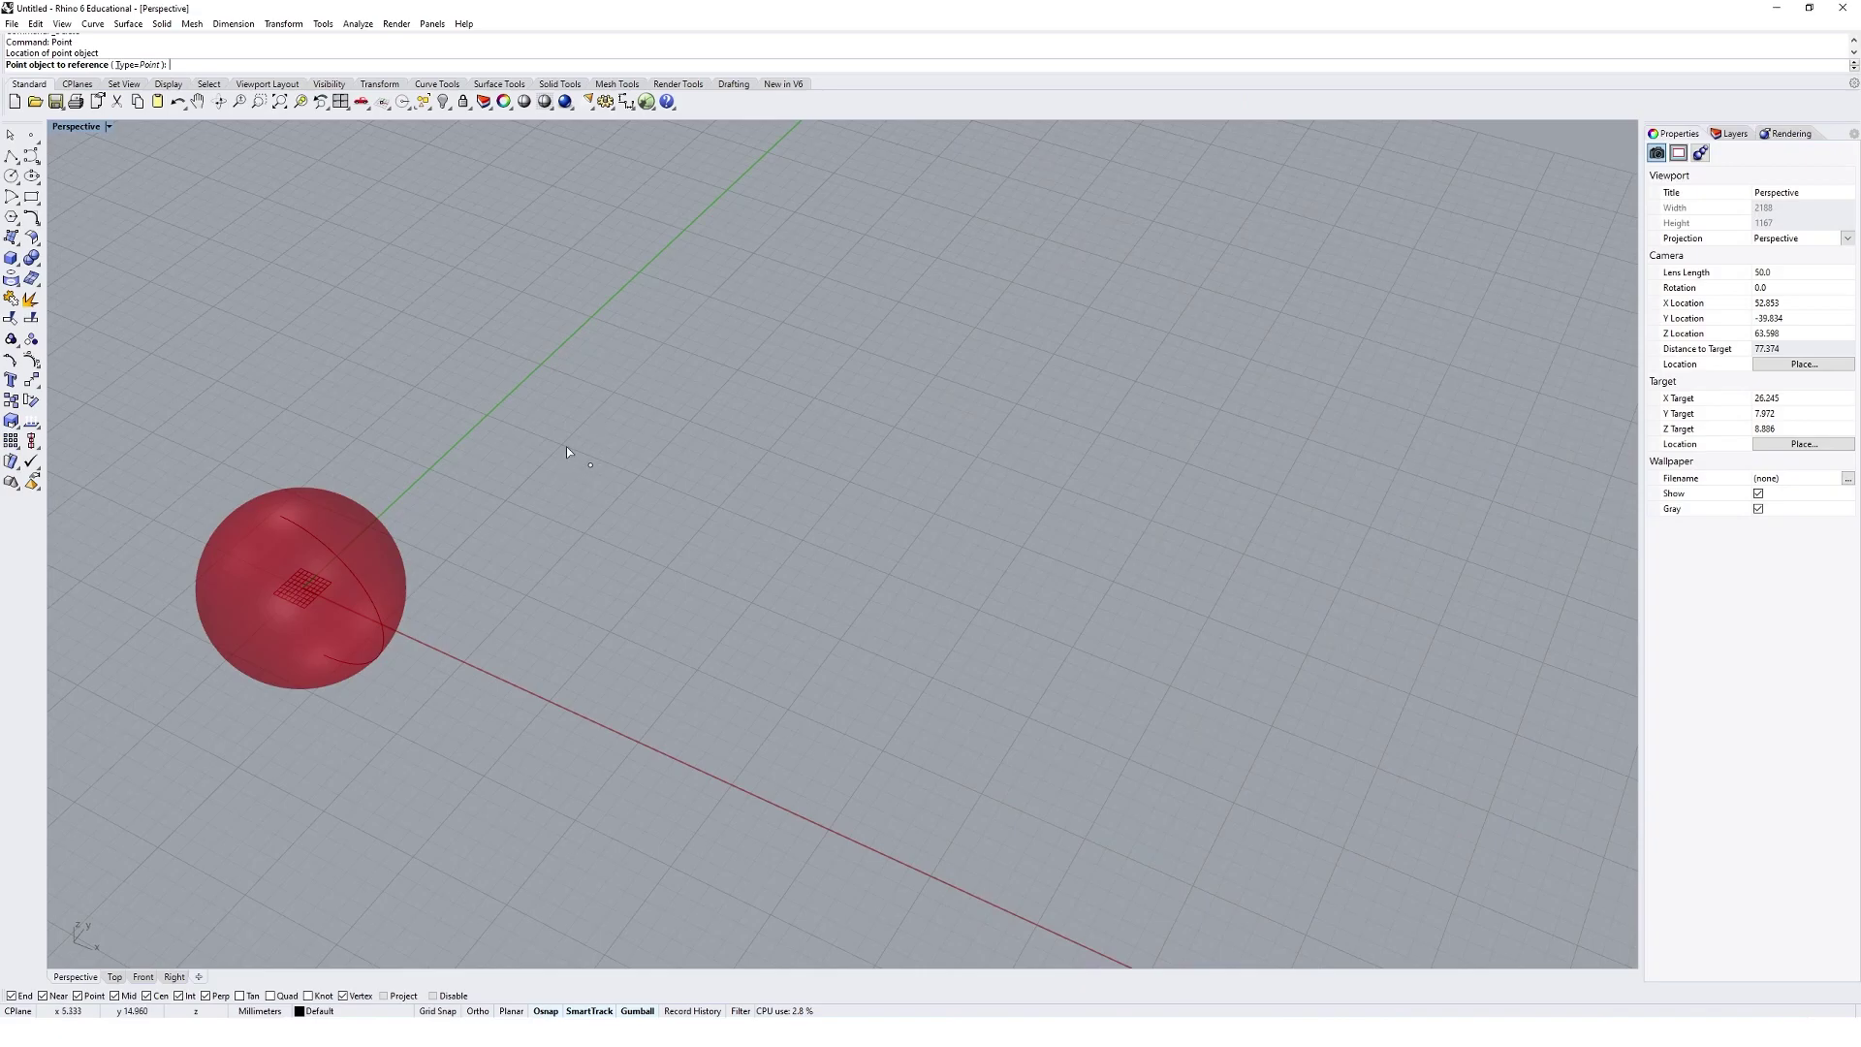
left_click_drag(491, 367, 671, 537)
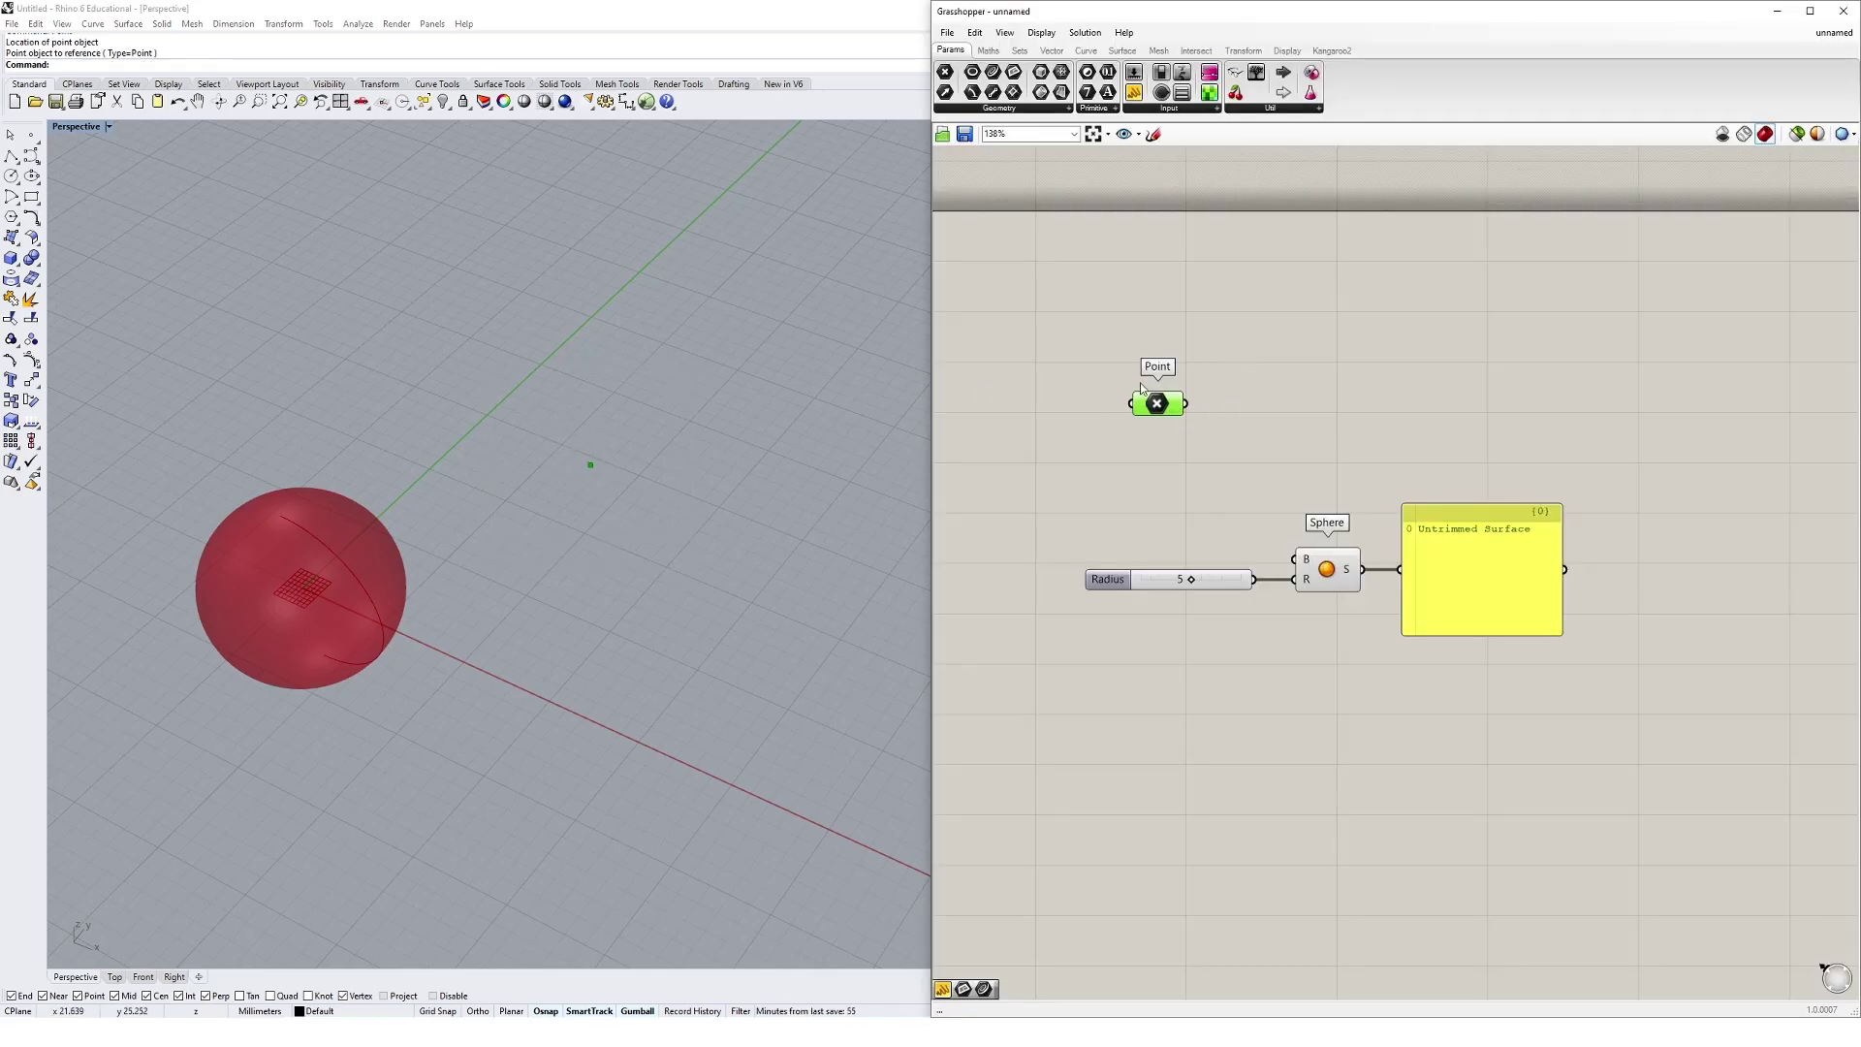
left_click(1184, 458)
scroll(590, 467, "up", 3)
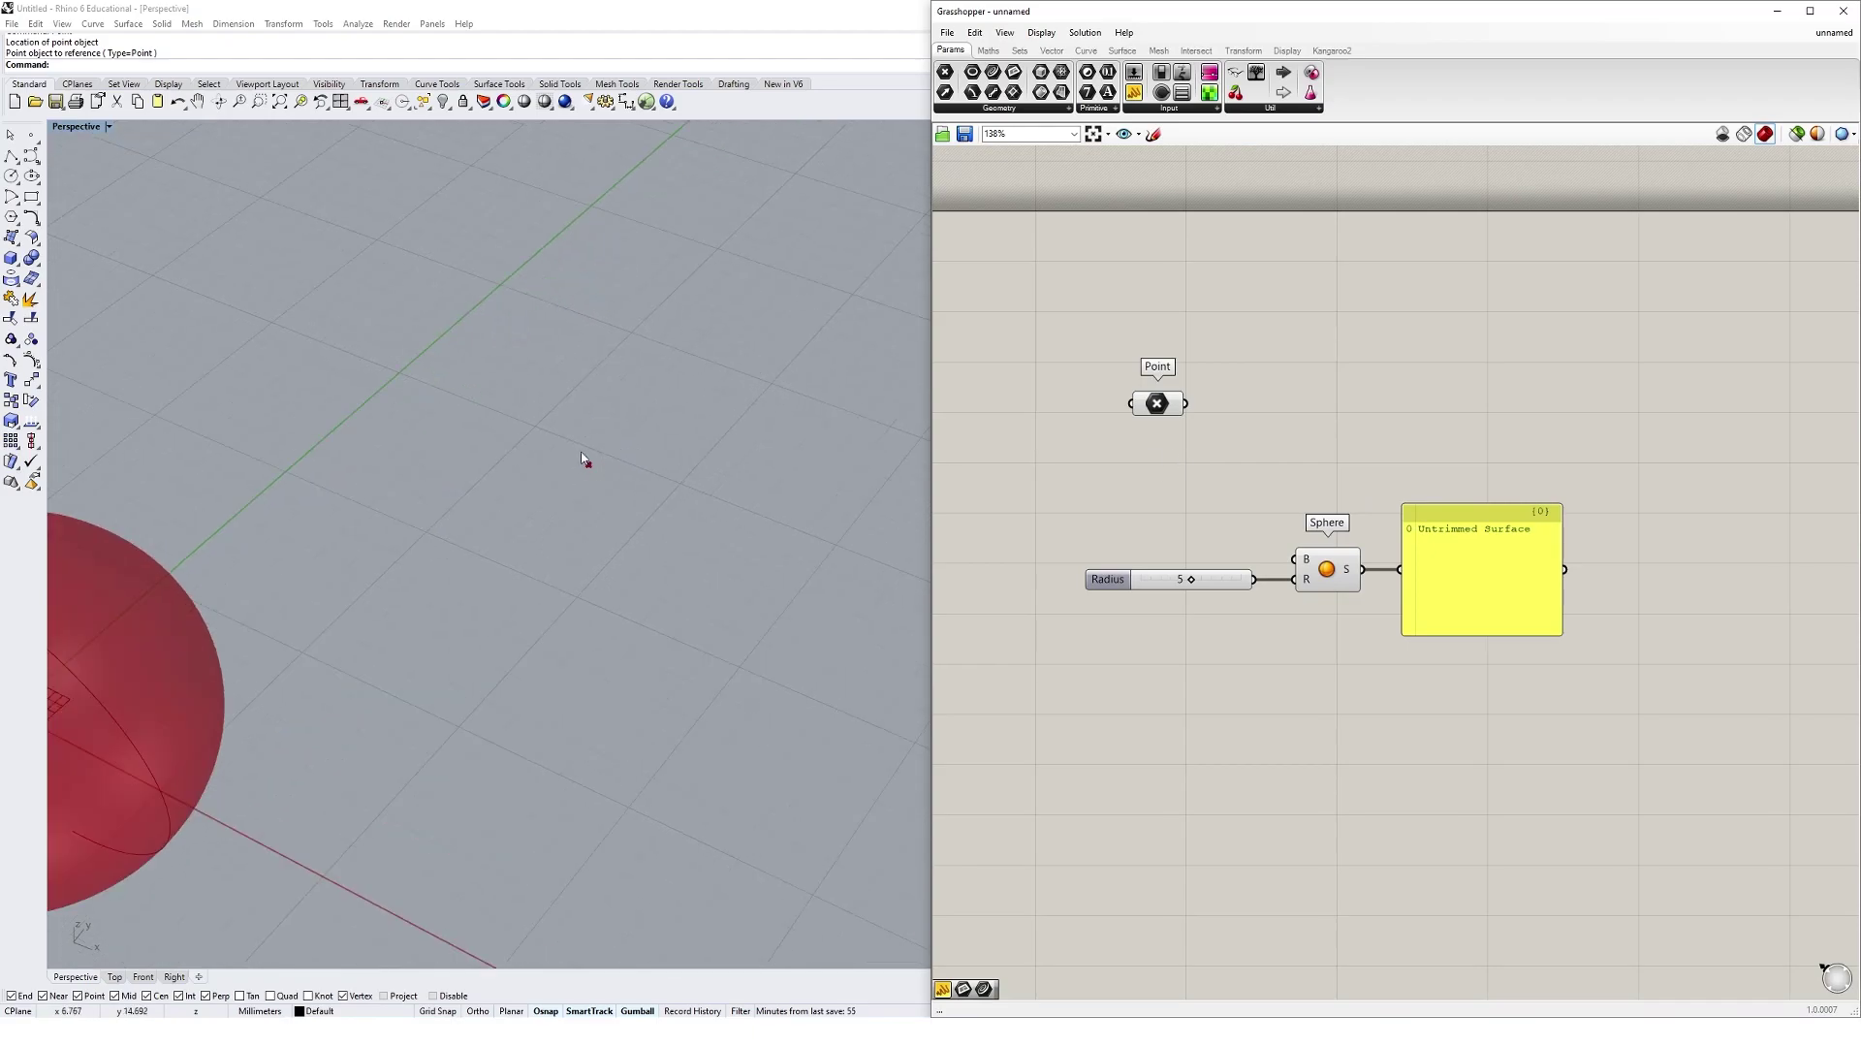
Step: Drag the referenced point with the gumball to a new spot
left_click(589, 460)
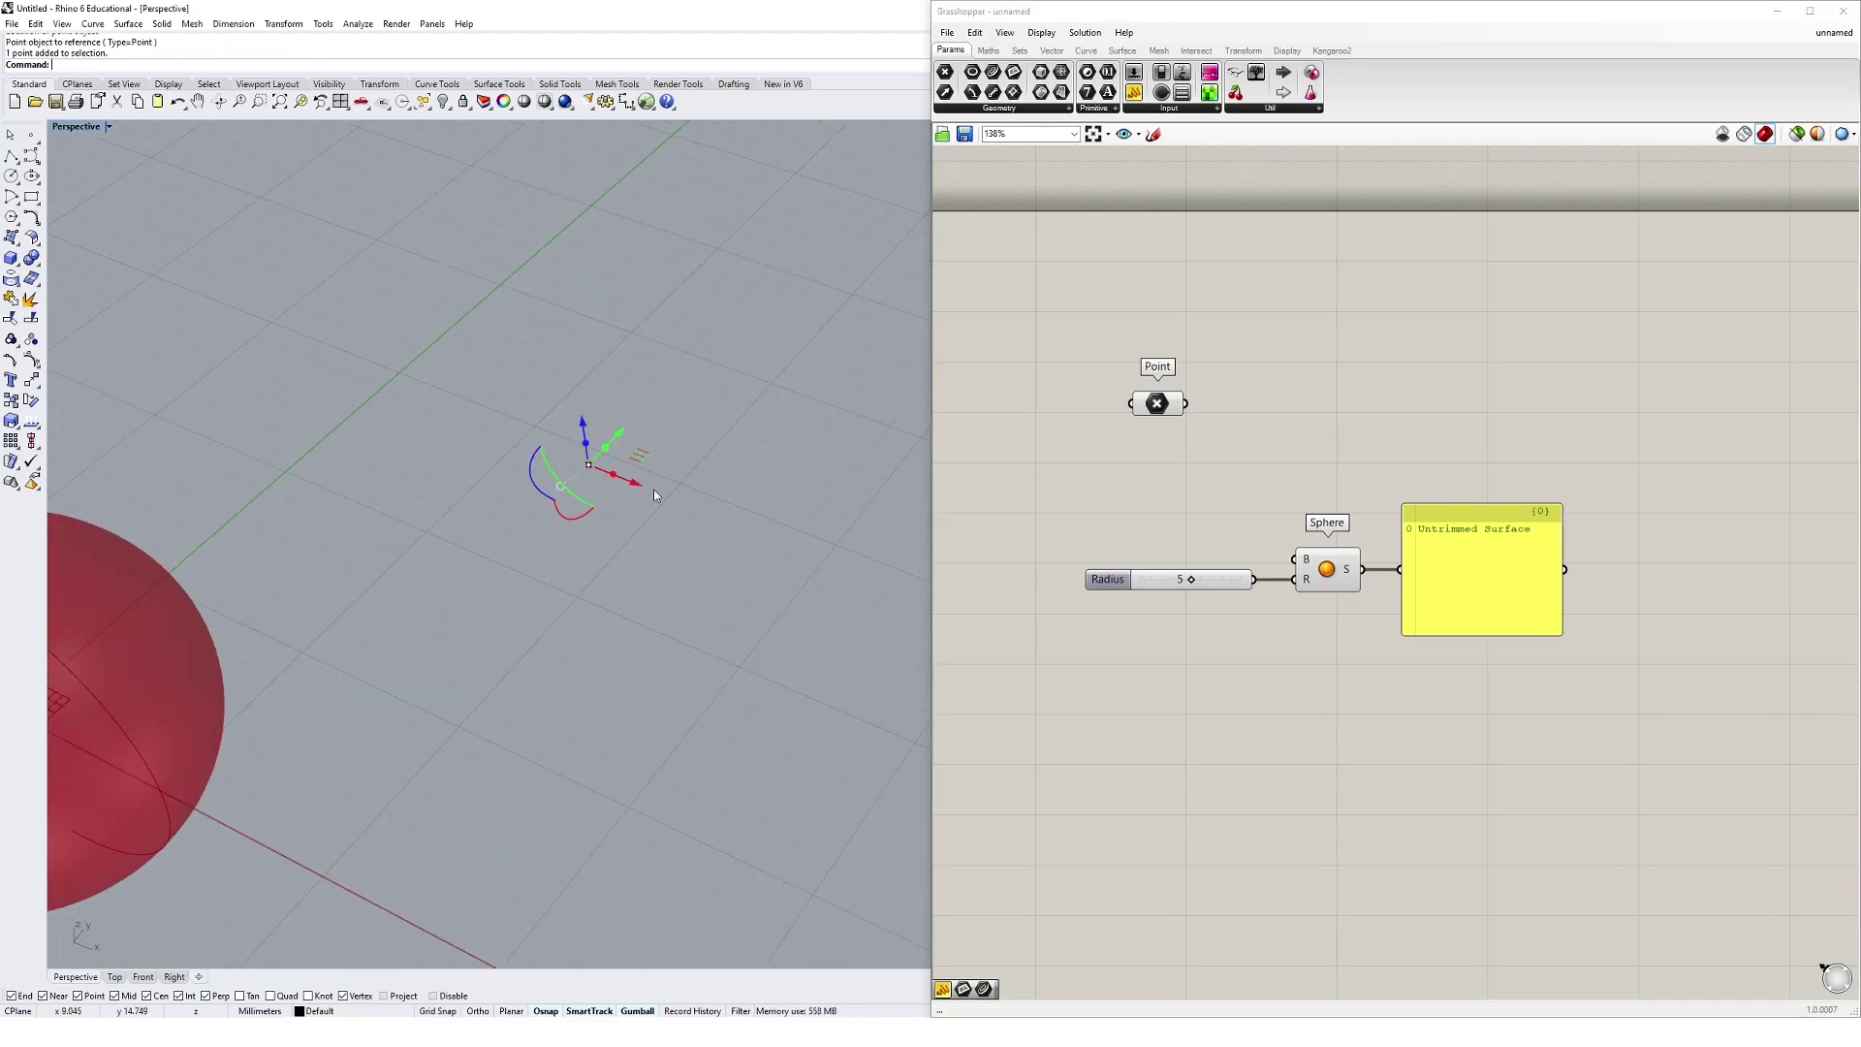
scroll(673, 492, "down", 4)
mouse_move(670, 507)
left_mouse_down()
mouse_move(750, 531)
mouse_move(734, 551)
mouse_move(783, 466)
mouse_move(781, 482)
mouse_move(710, 423)
mouse_move(742, 399)
mouse_move(694, 423)
mouse_move(722, 463)
mouse_move(713, 497)
mouse_move(686, 487)
left_mouse_up()
left_click(687, 488)
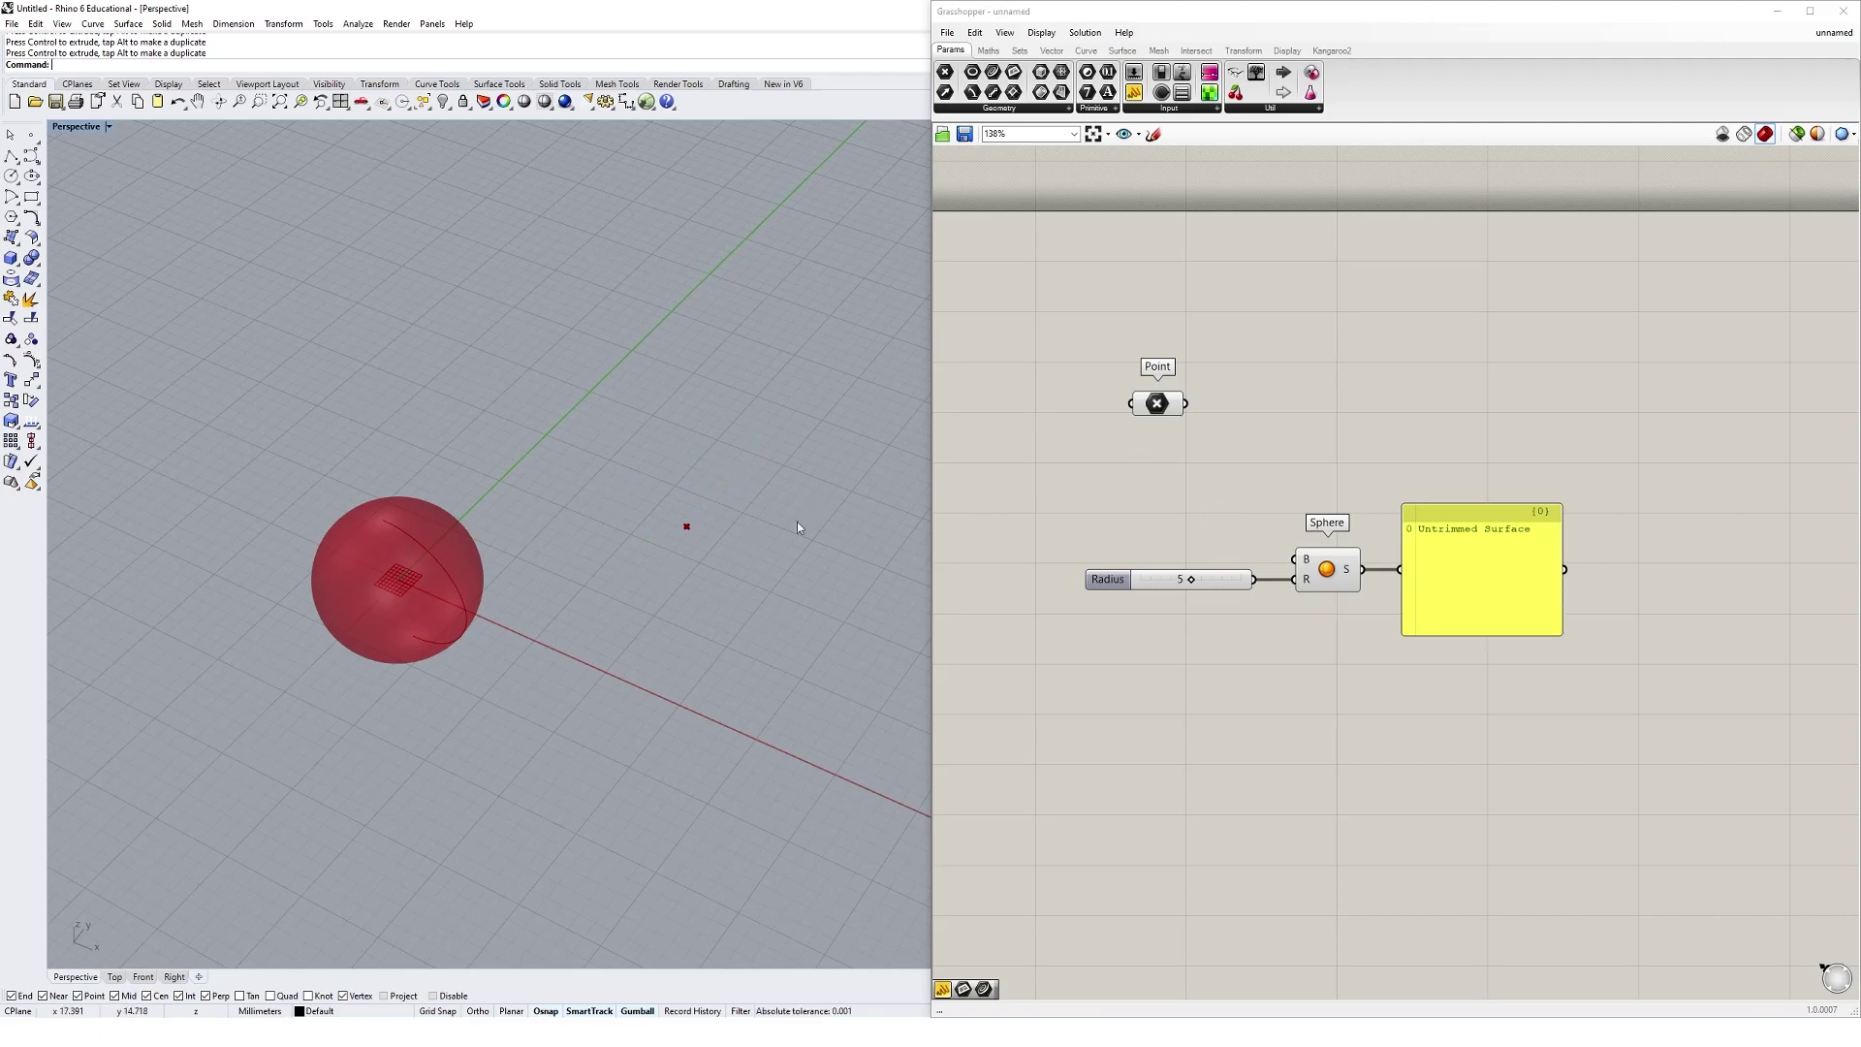
Step: Reselect the referenced point and move it further up, away from the sphere
left_click(1158, 403)
left_click_drag(635, 485, 740, 573)
left_click(1116, 455)
left_click(710, 540)
left_click(687, 526)
left_click_drag(686, 527, 685, 467)
left_click(643, 507)
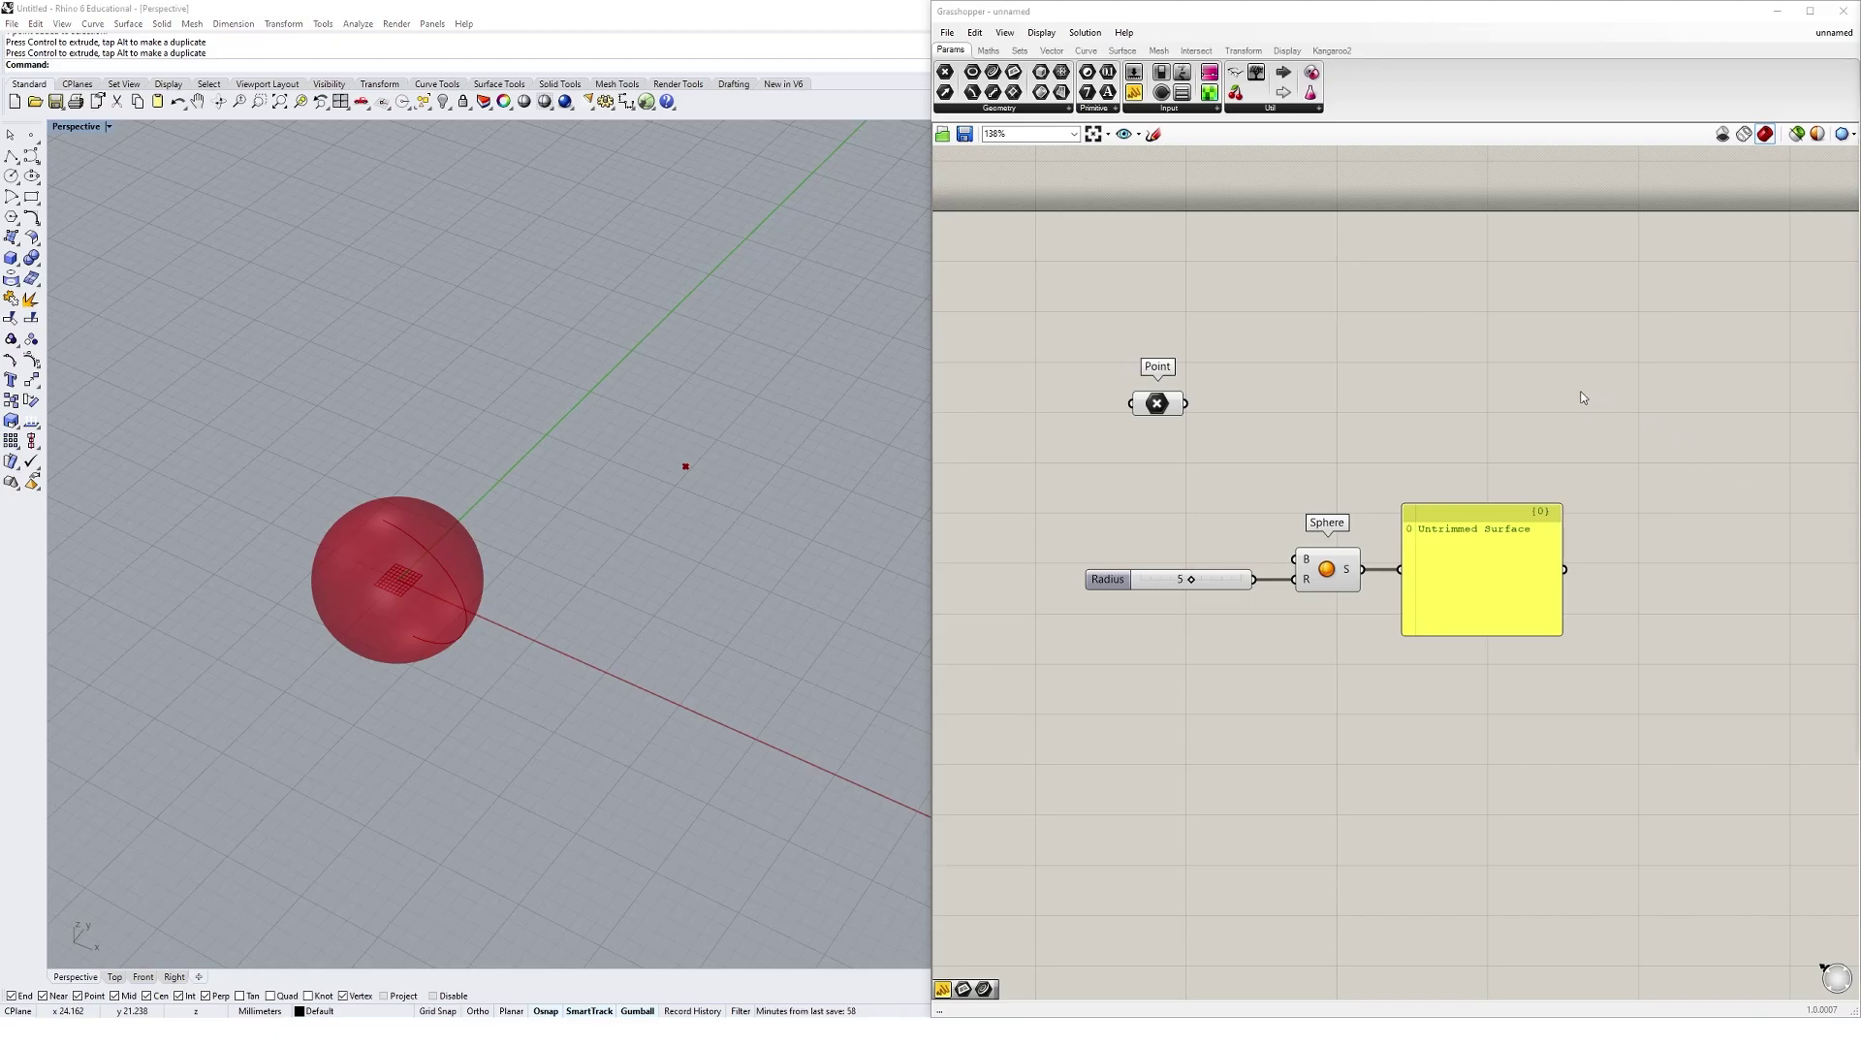
Step: Wire the Point parameter into the Sphere's B input, then move the point to test it
left_click_drag(1169, 411, 1193, 469)
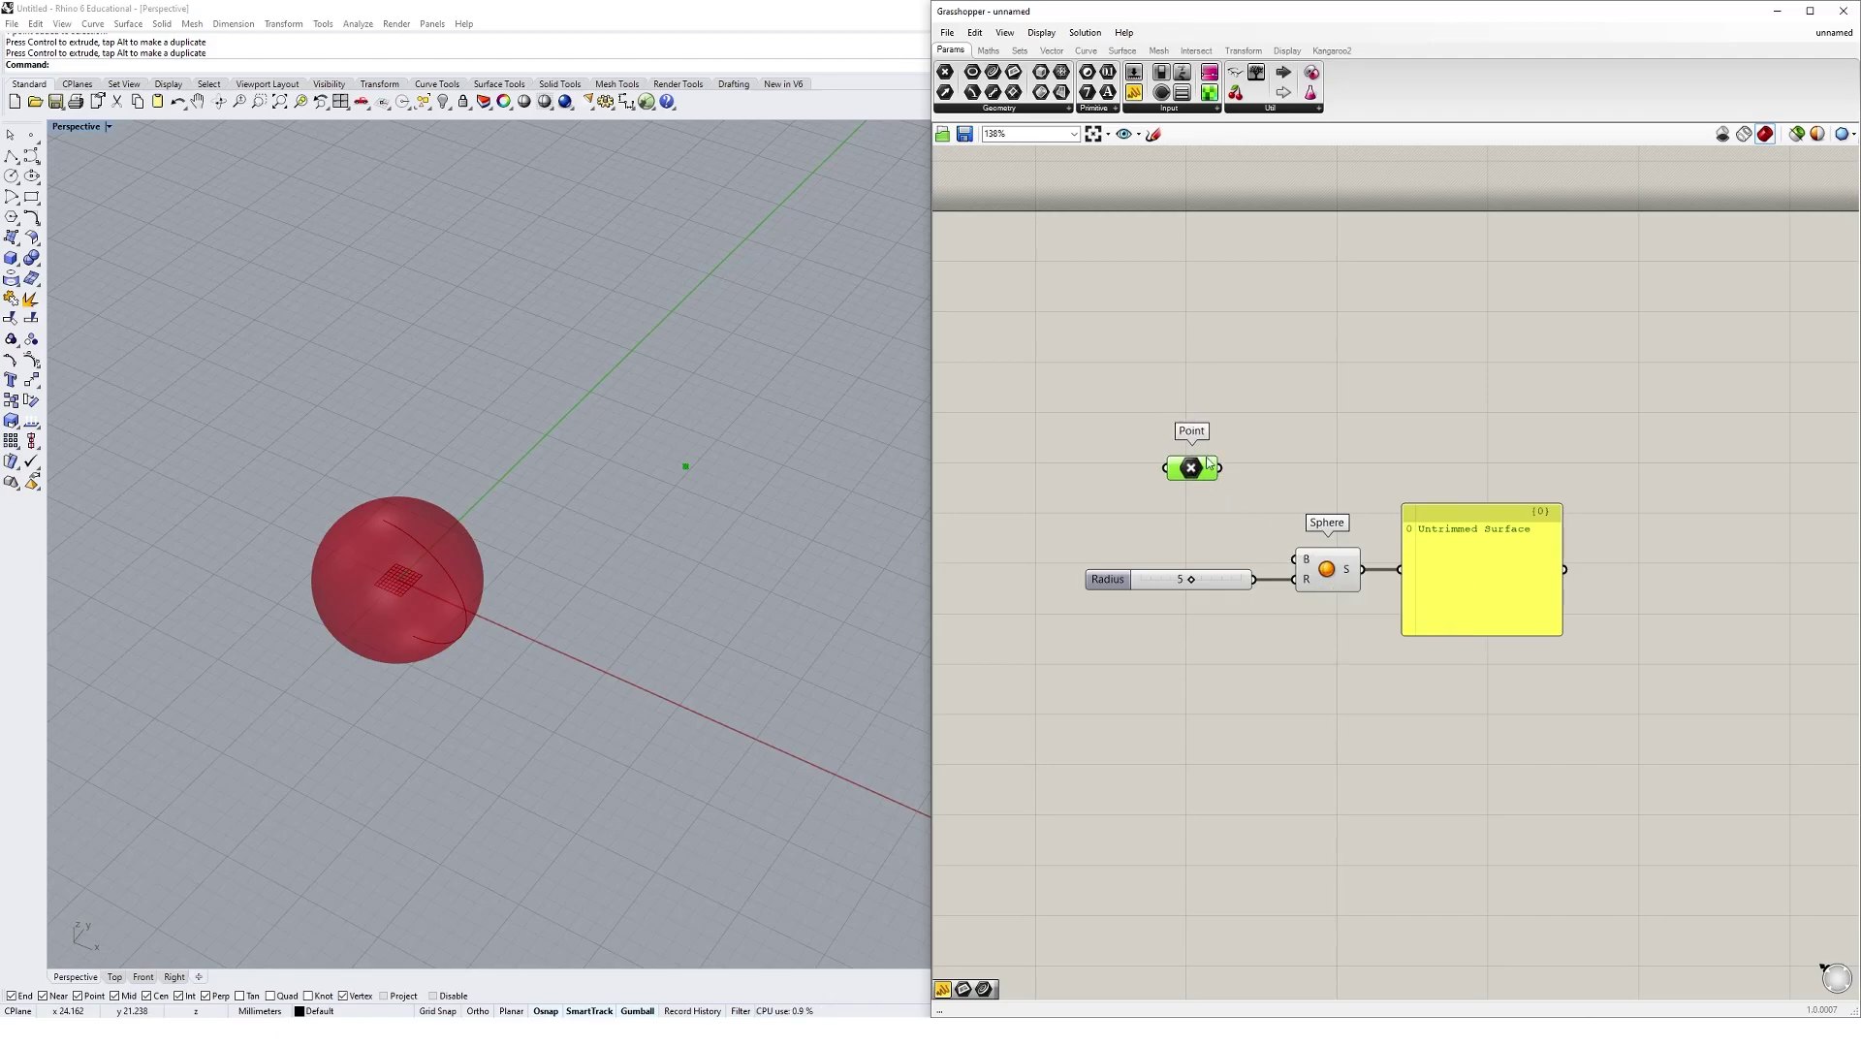
left_click_drag(1205, 472, 1201, 491)
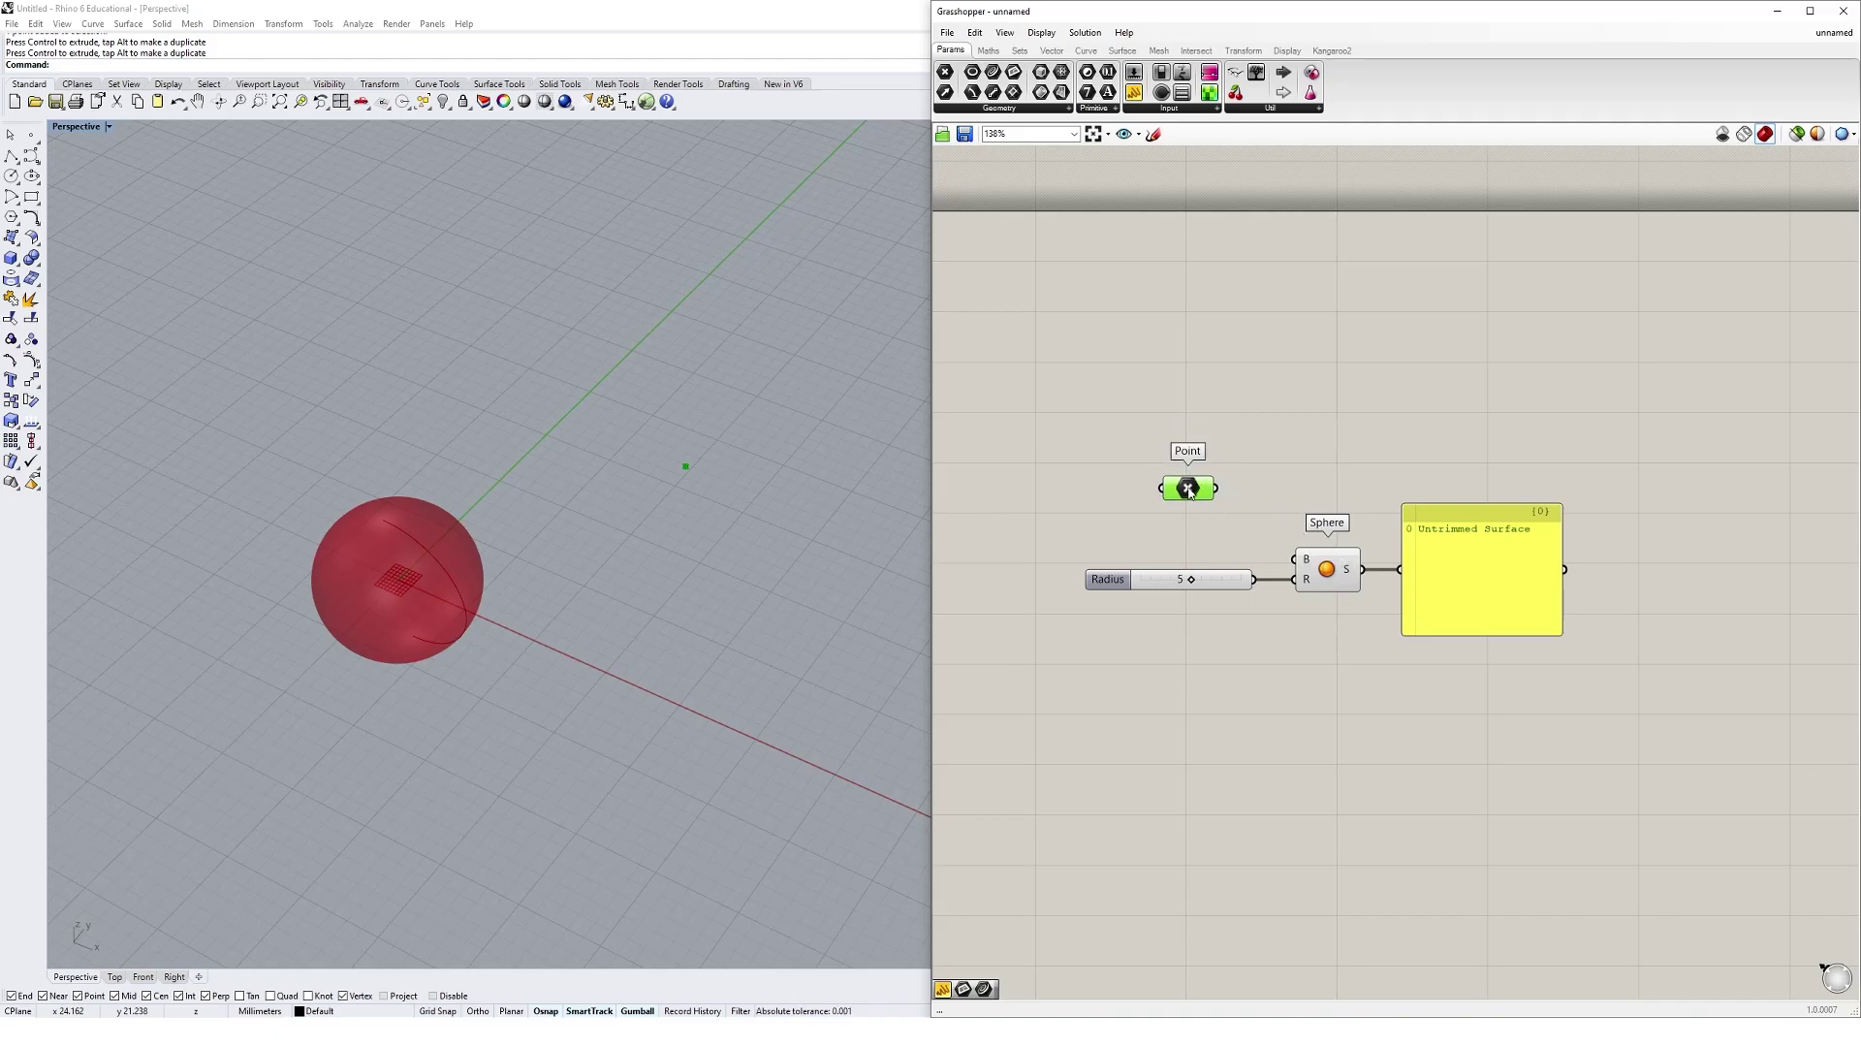
left_click_drag(1213, 490, 1292, 560)
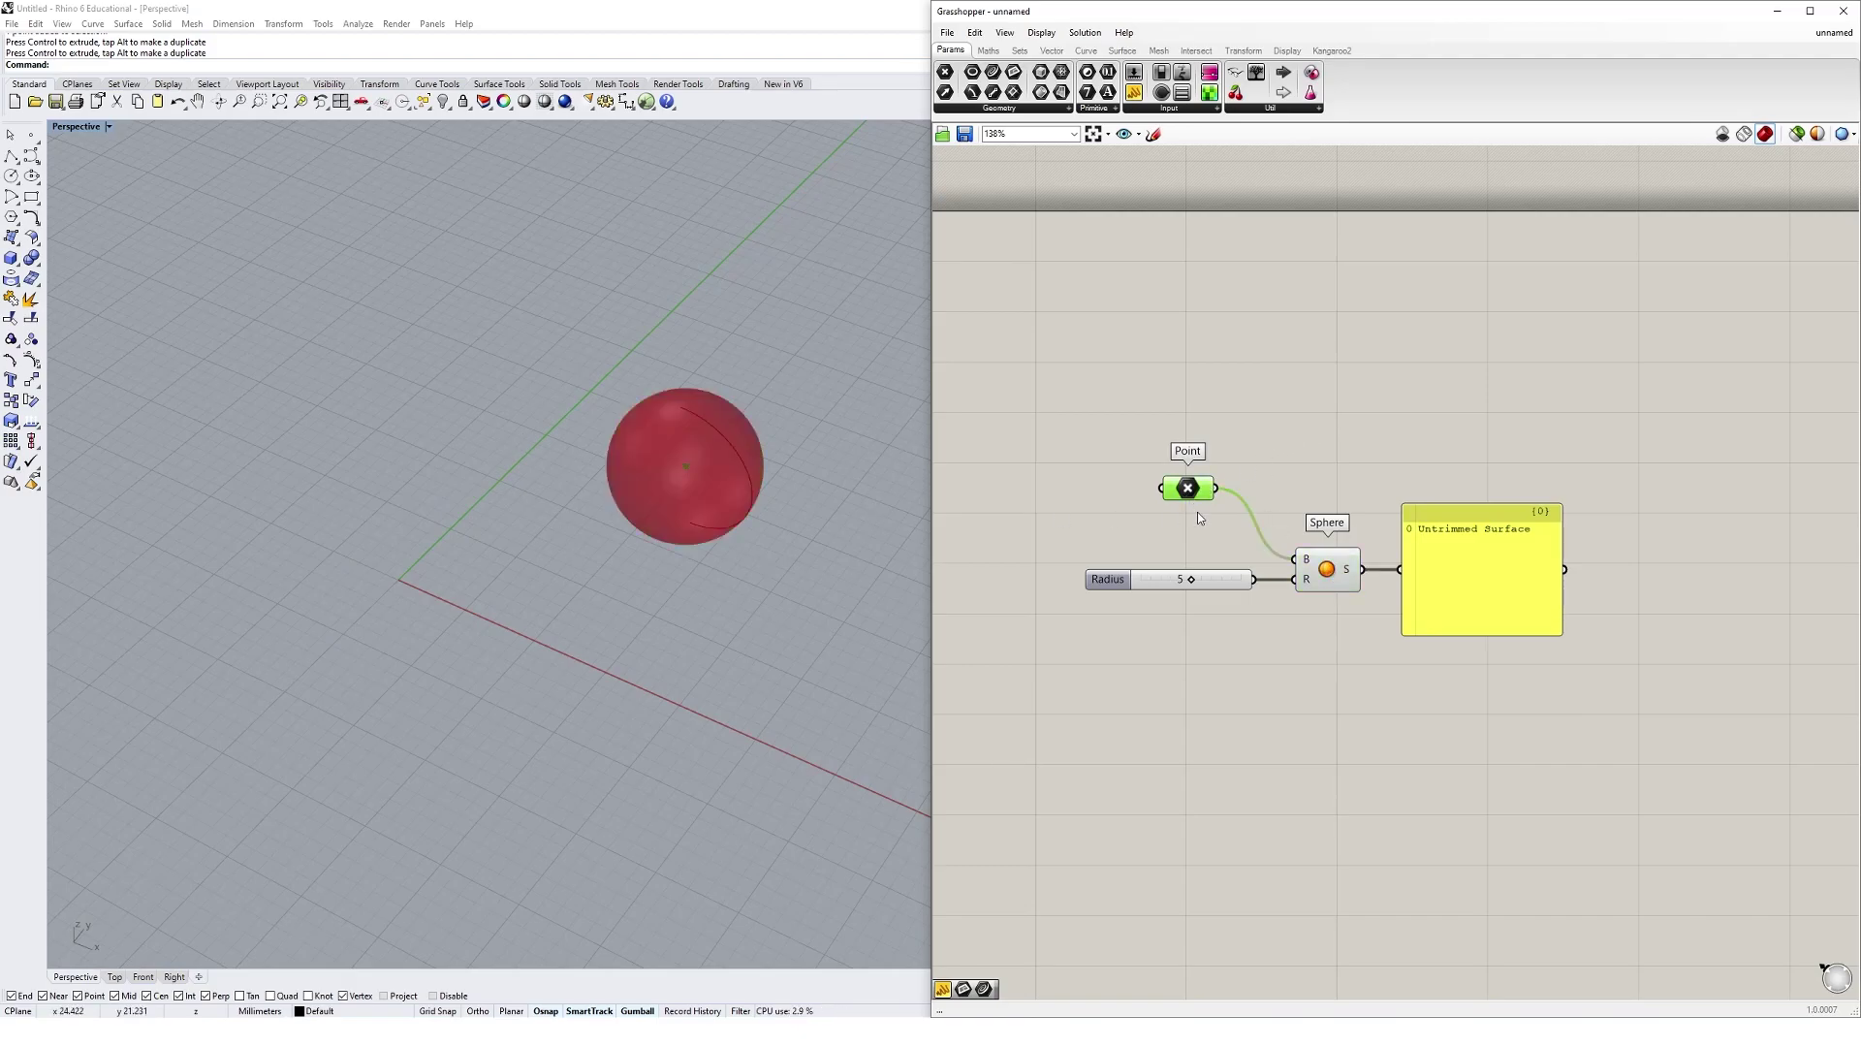
left_click(1290, 475)
left_click(686, 466)
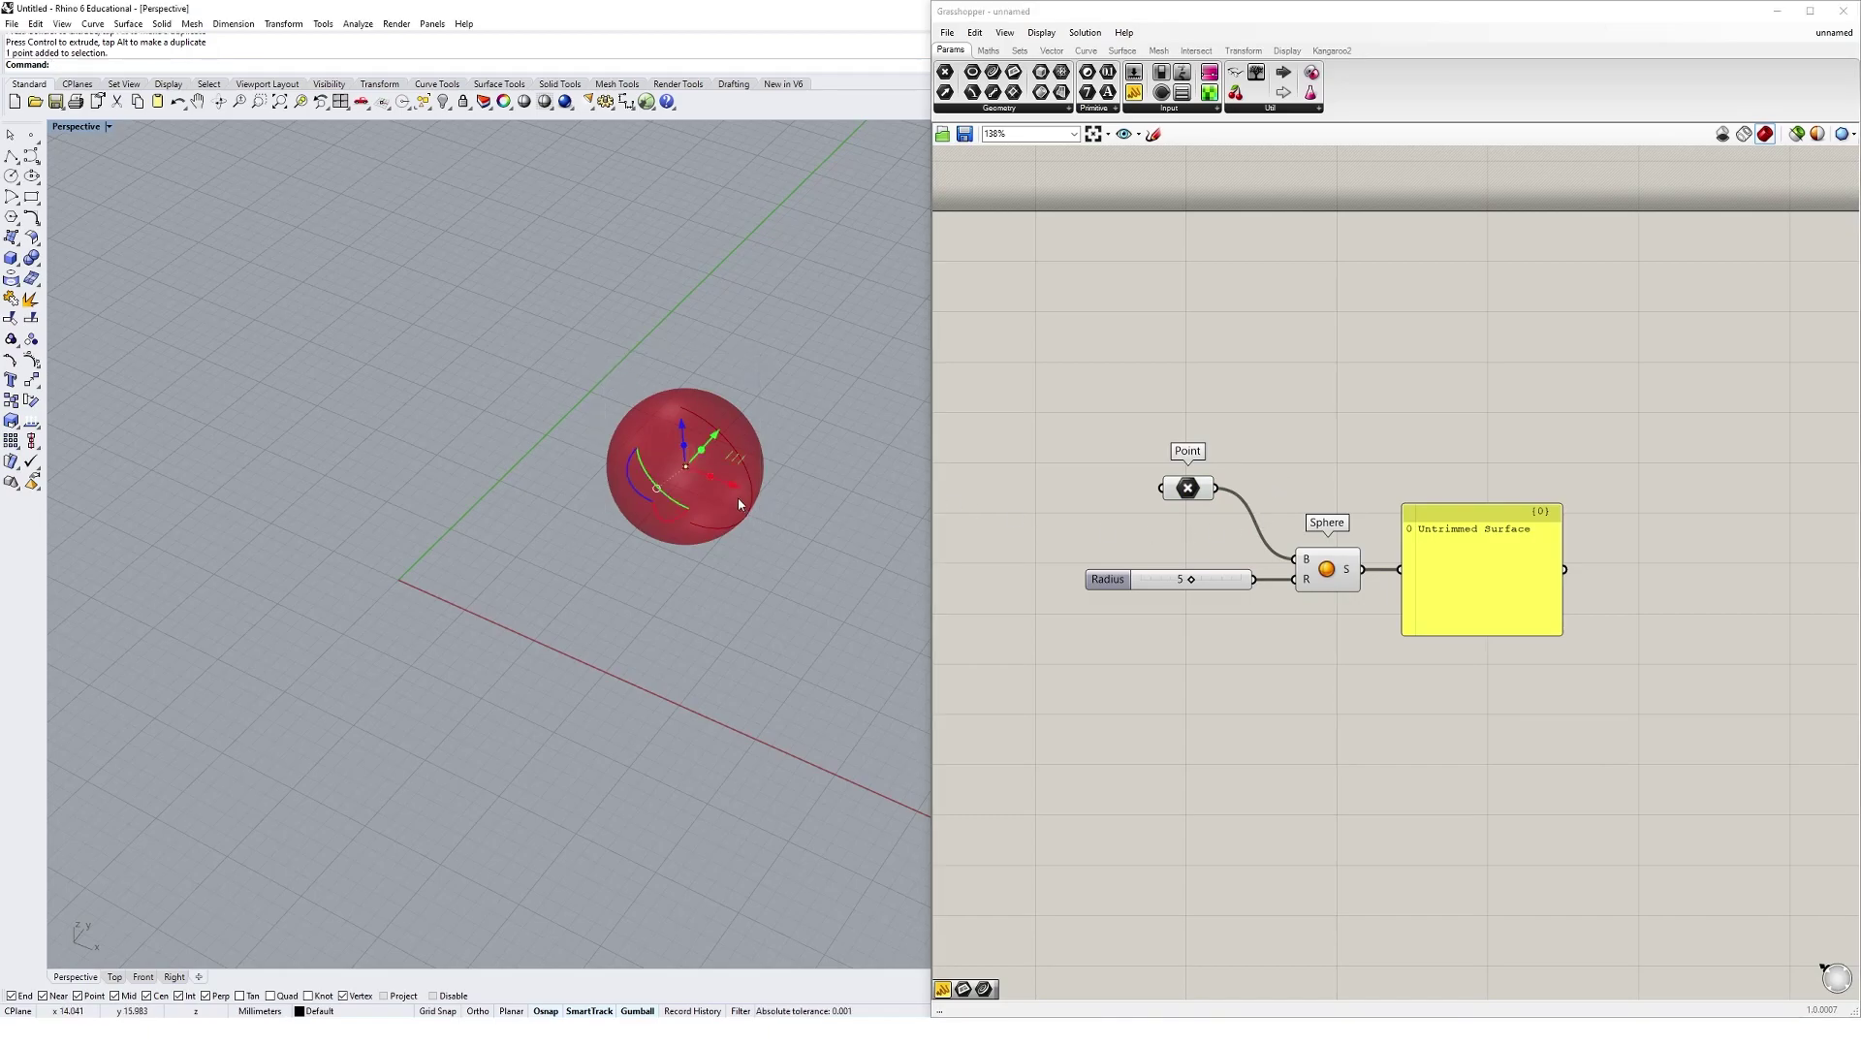
left_click_drag(686, 467, 645, 455)
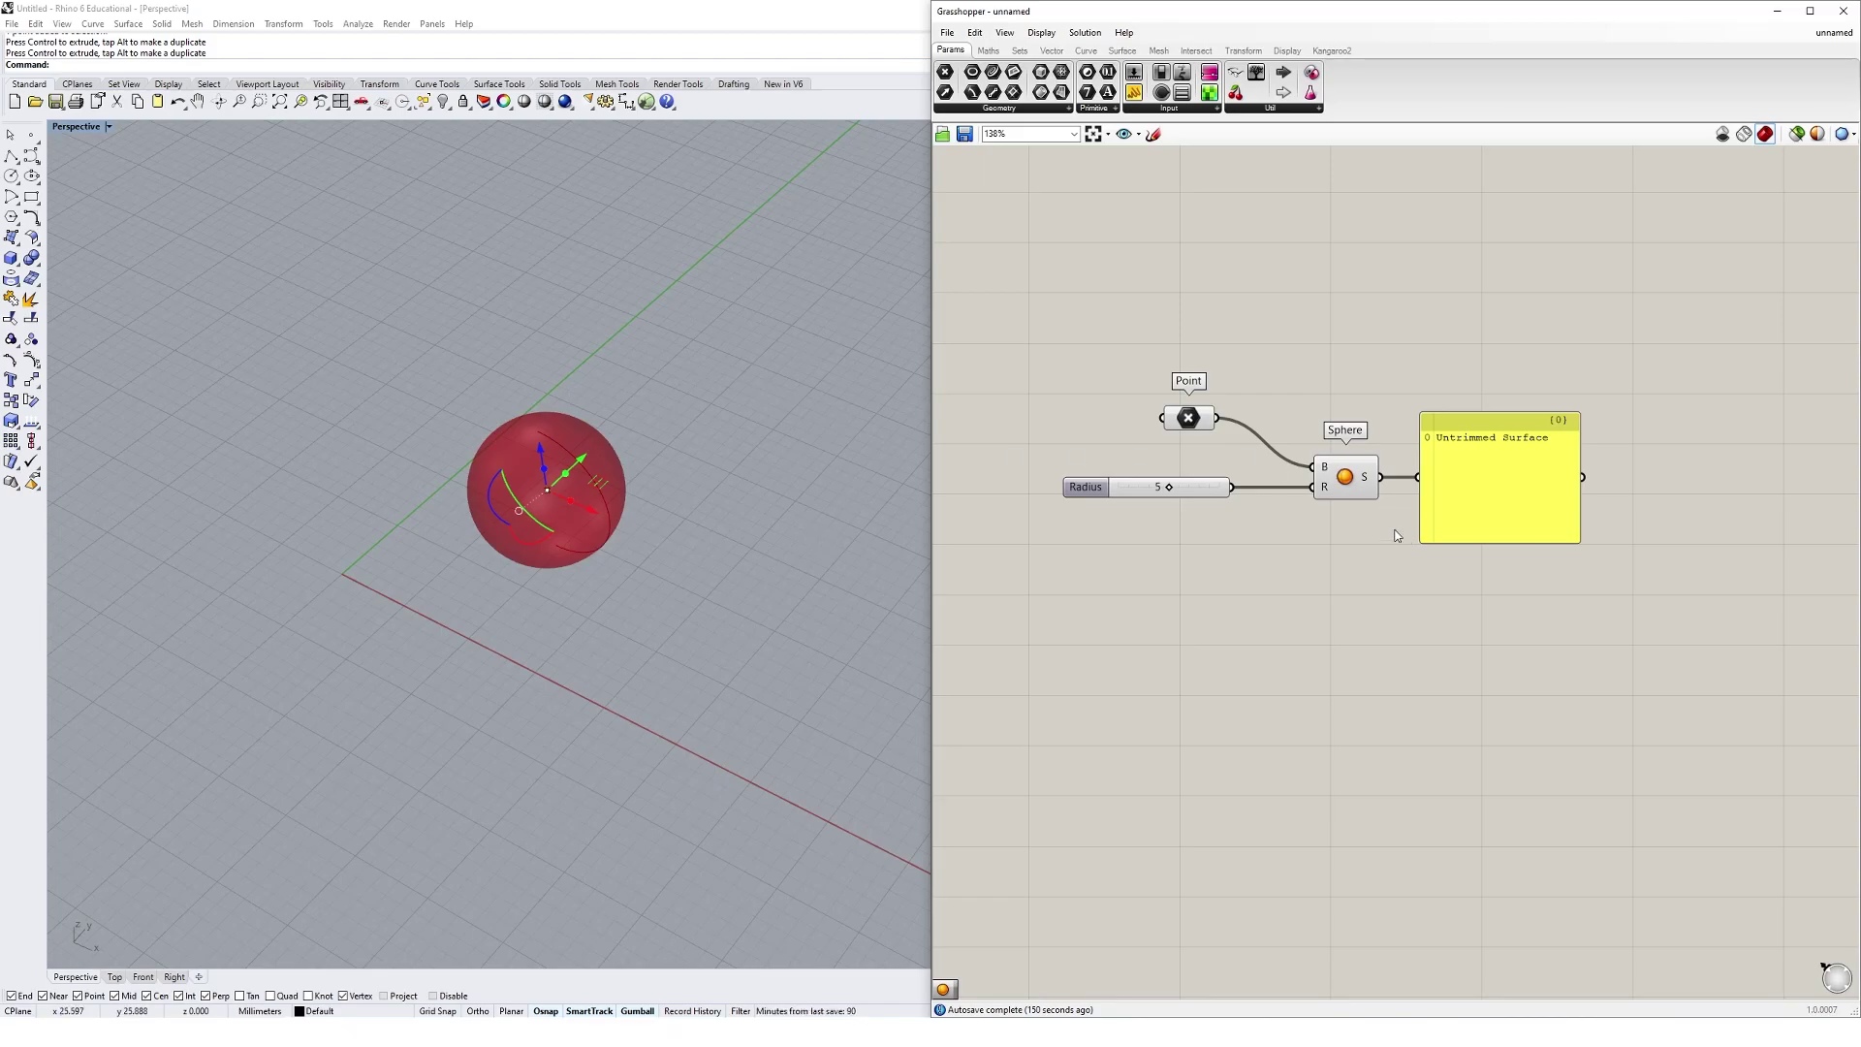
left_click(738, 472)
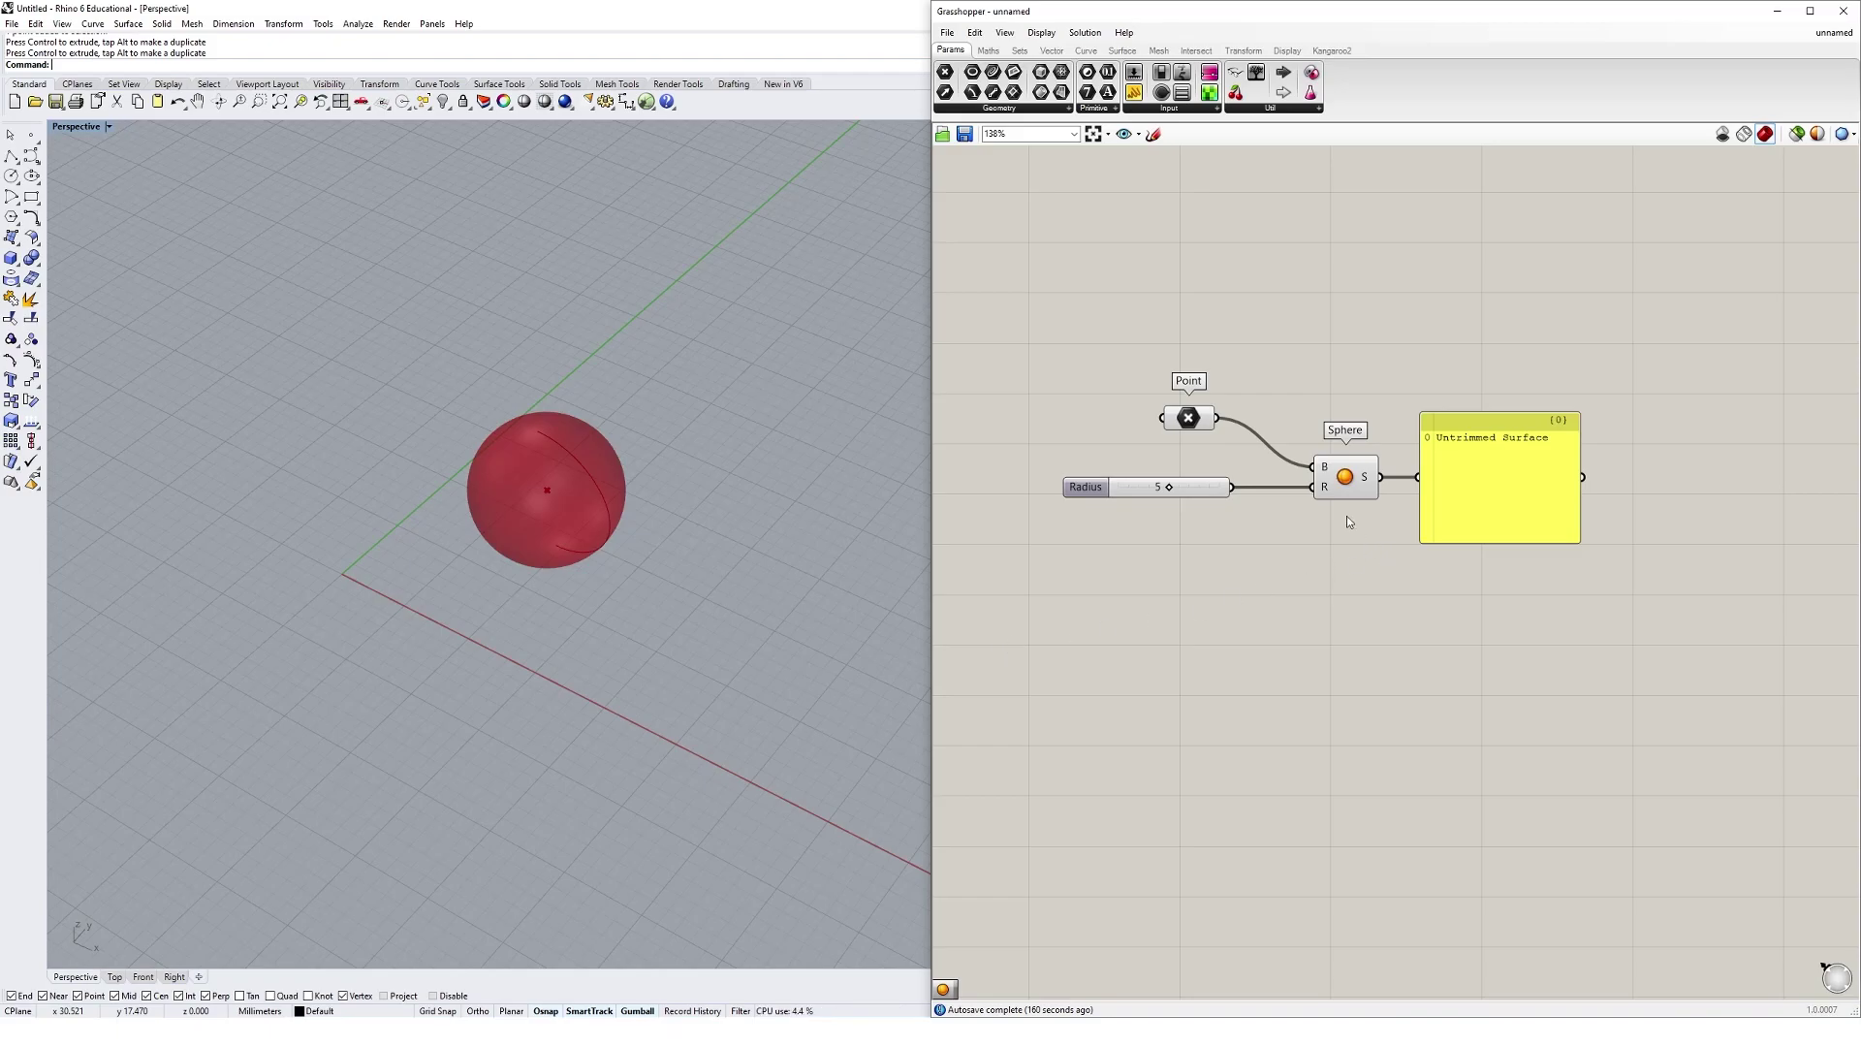
right_click(1346, 479)
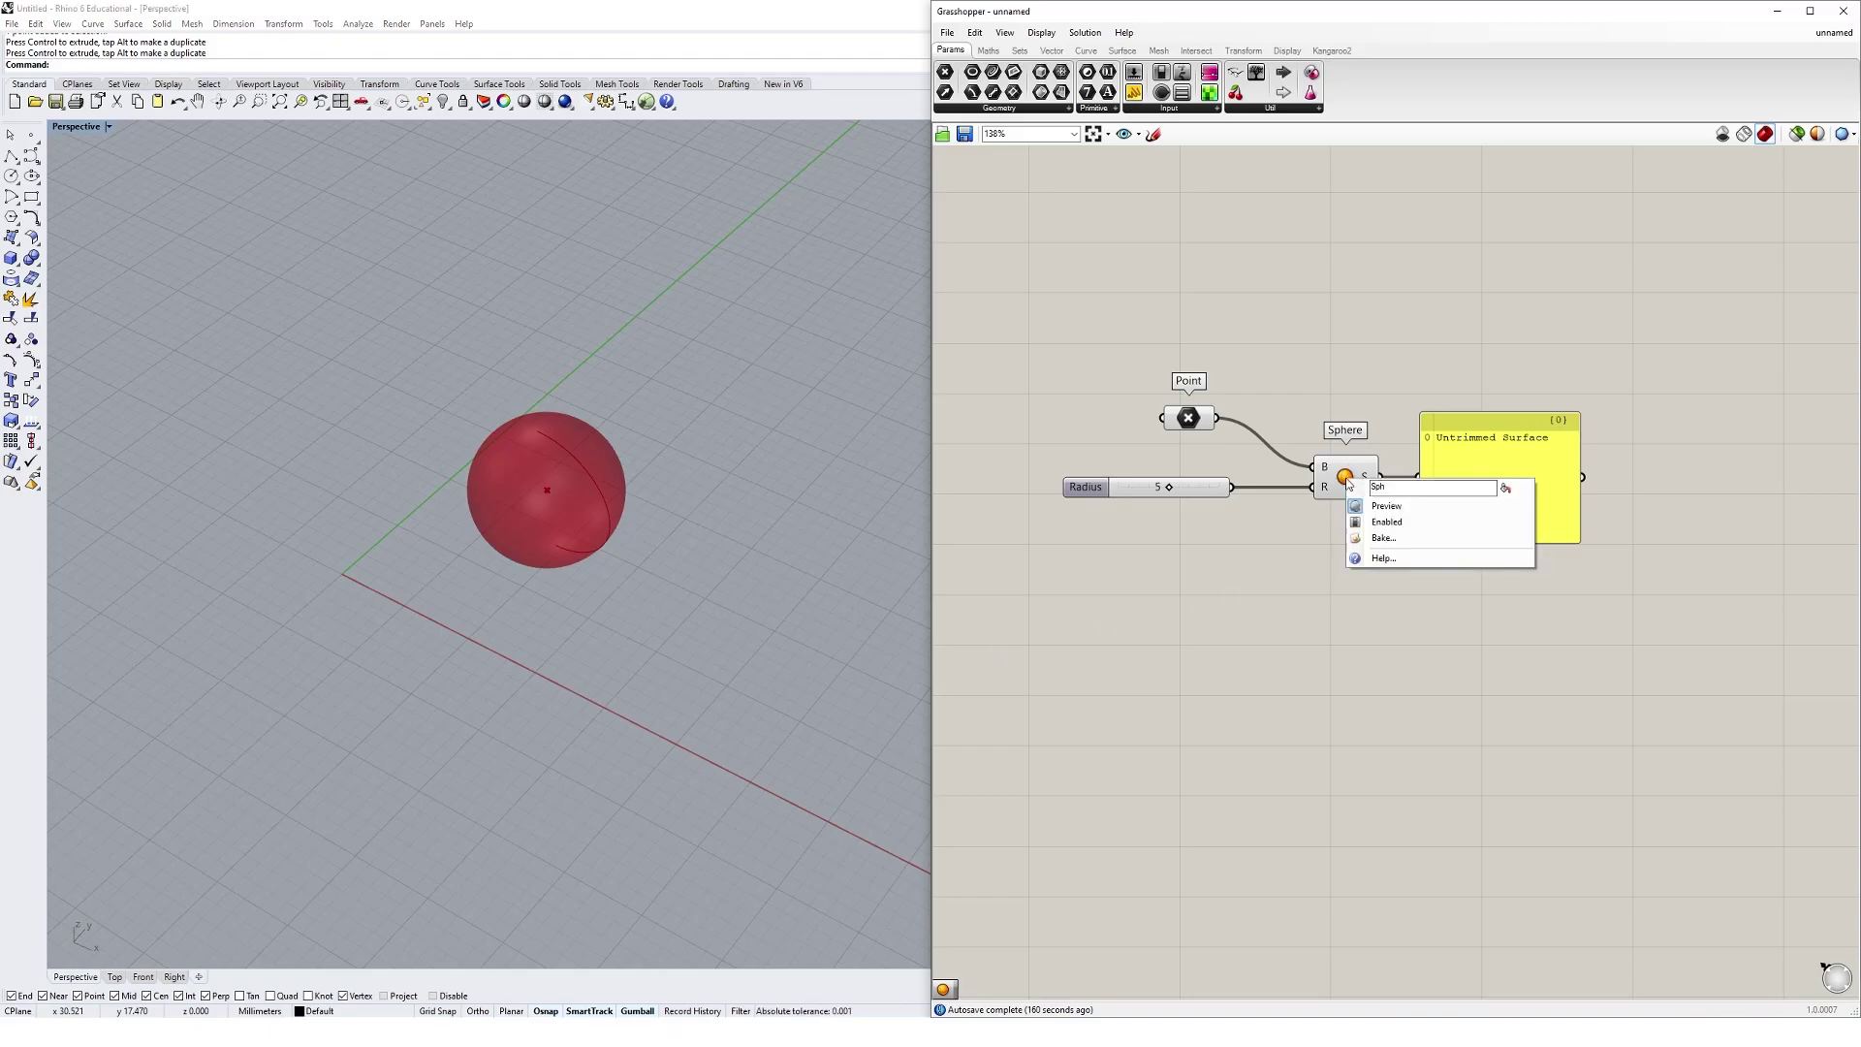
left_click(1399, 539)
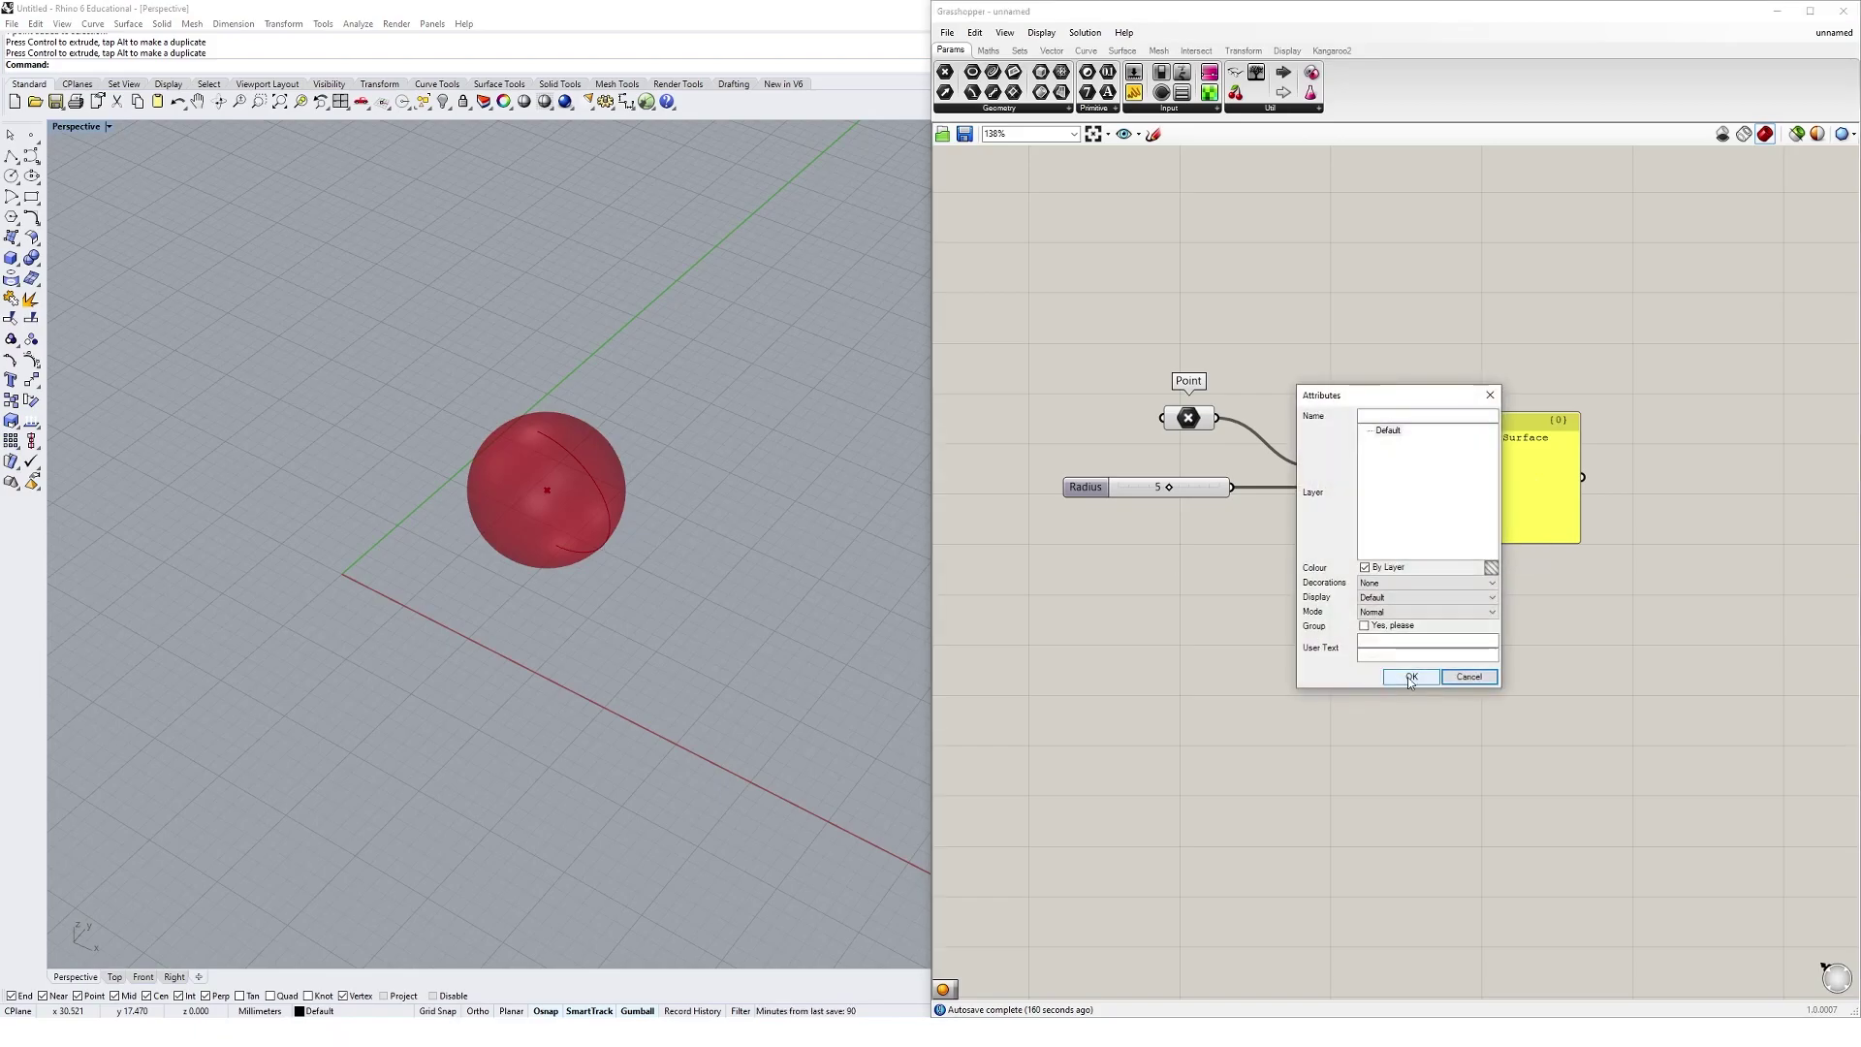
left_click(1411, 679)
left_click(606, 525)
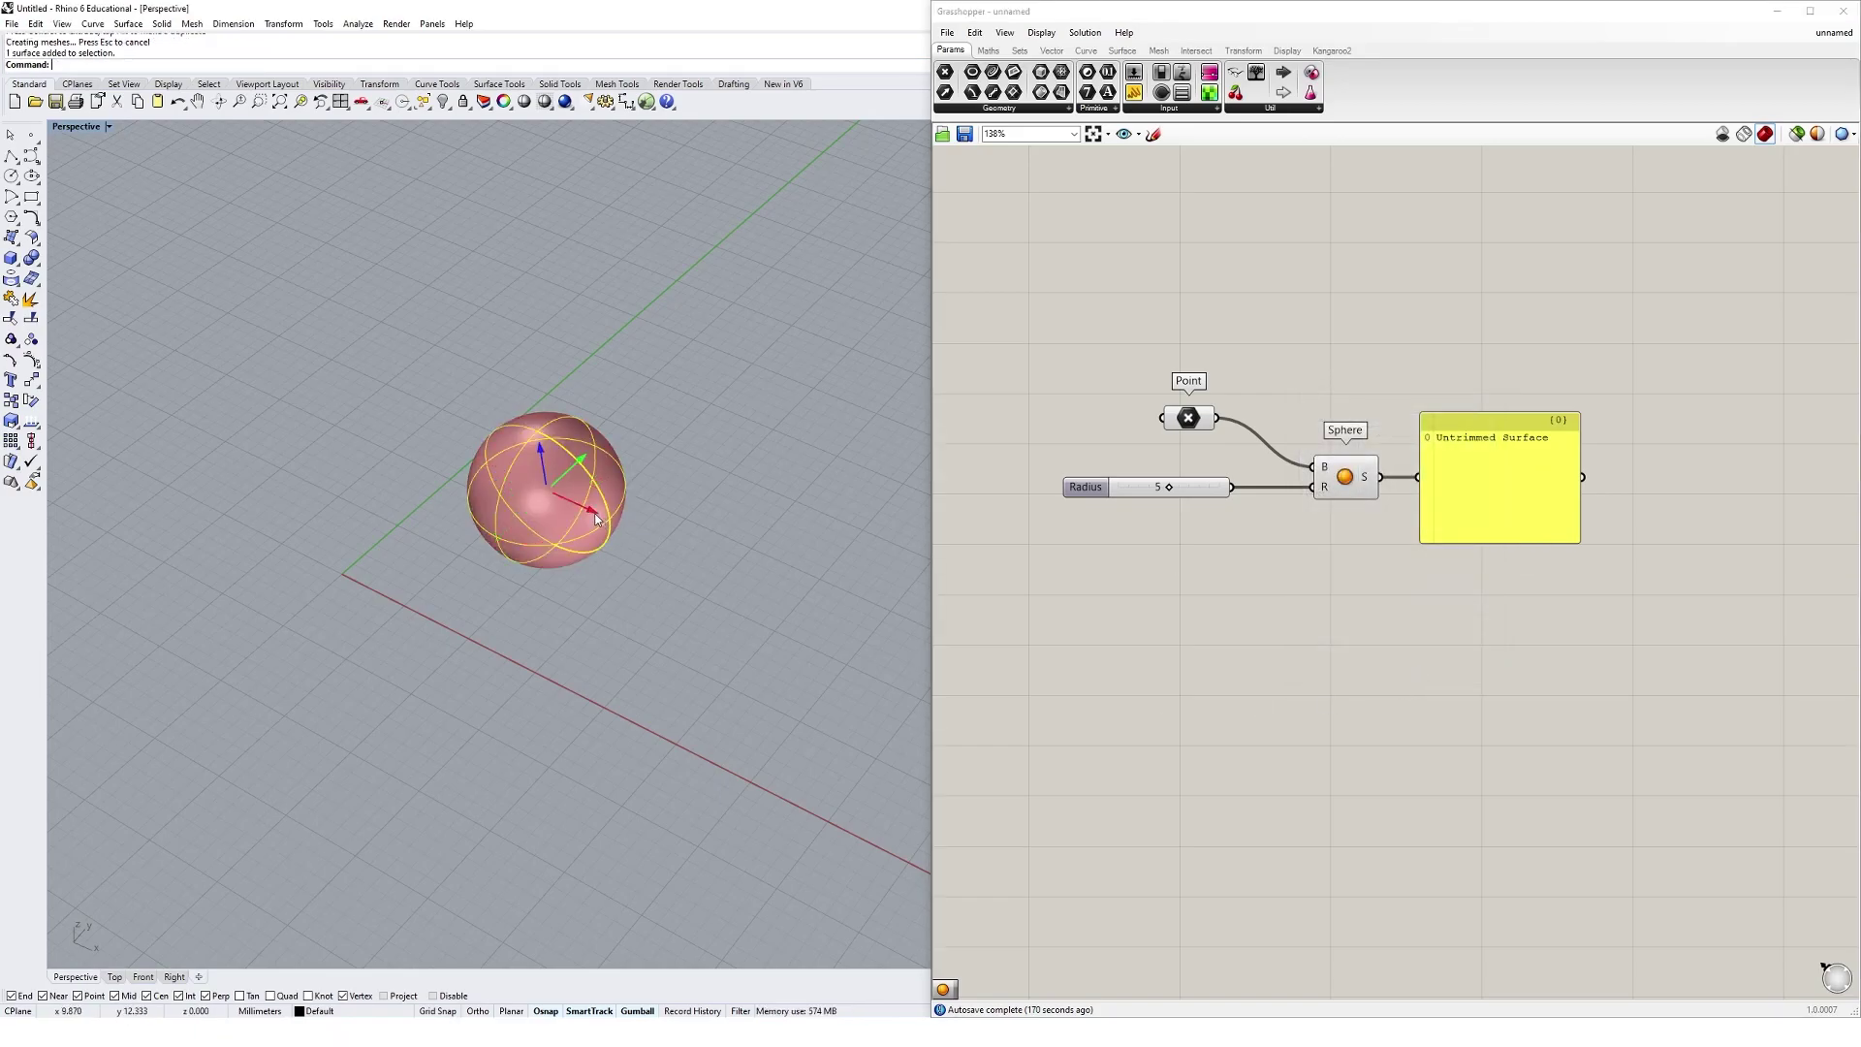
left_click_drag(593, 518, 416, 490)
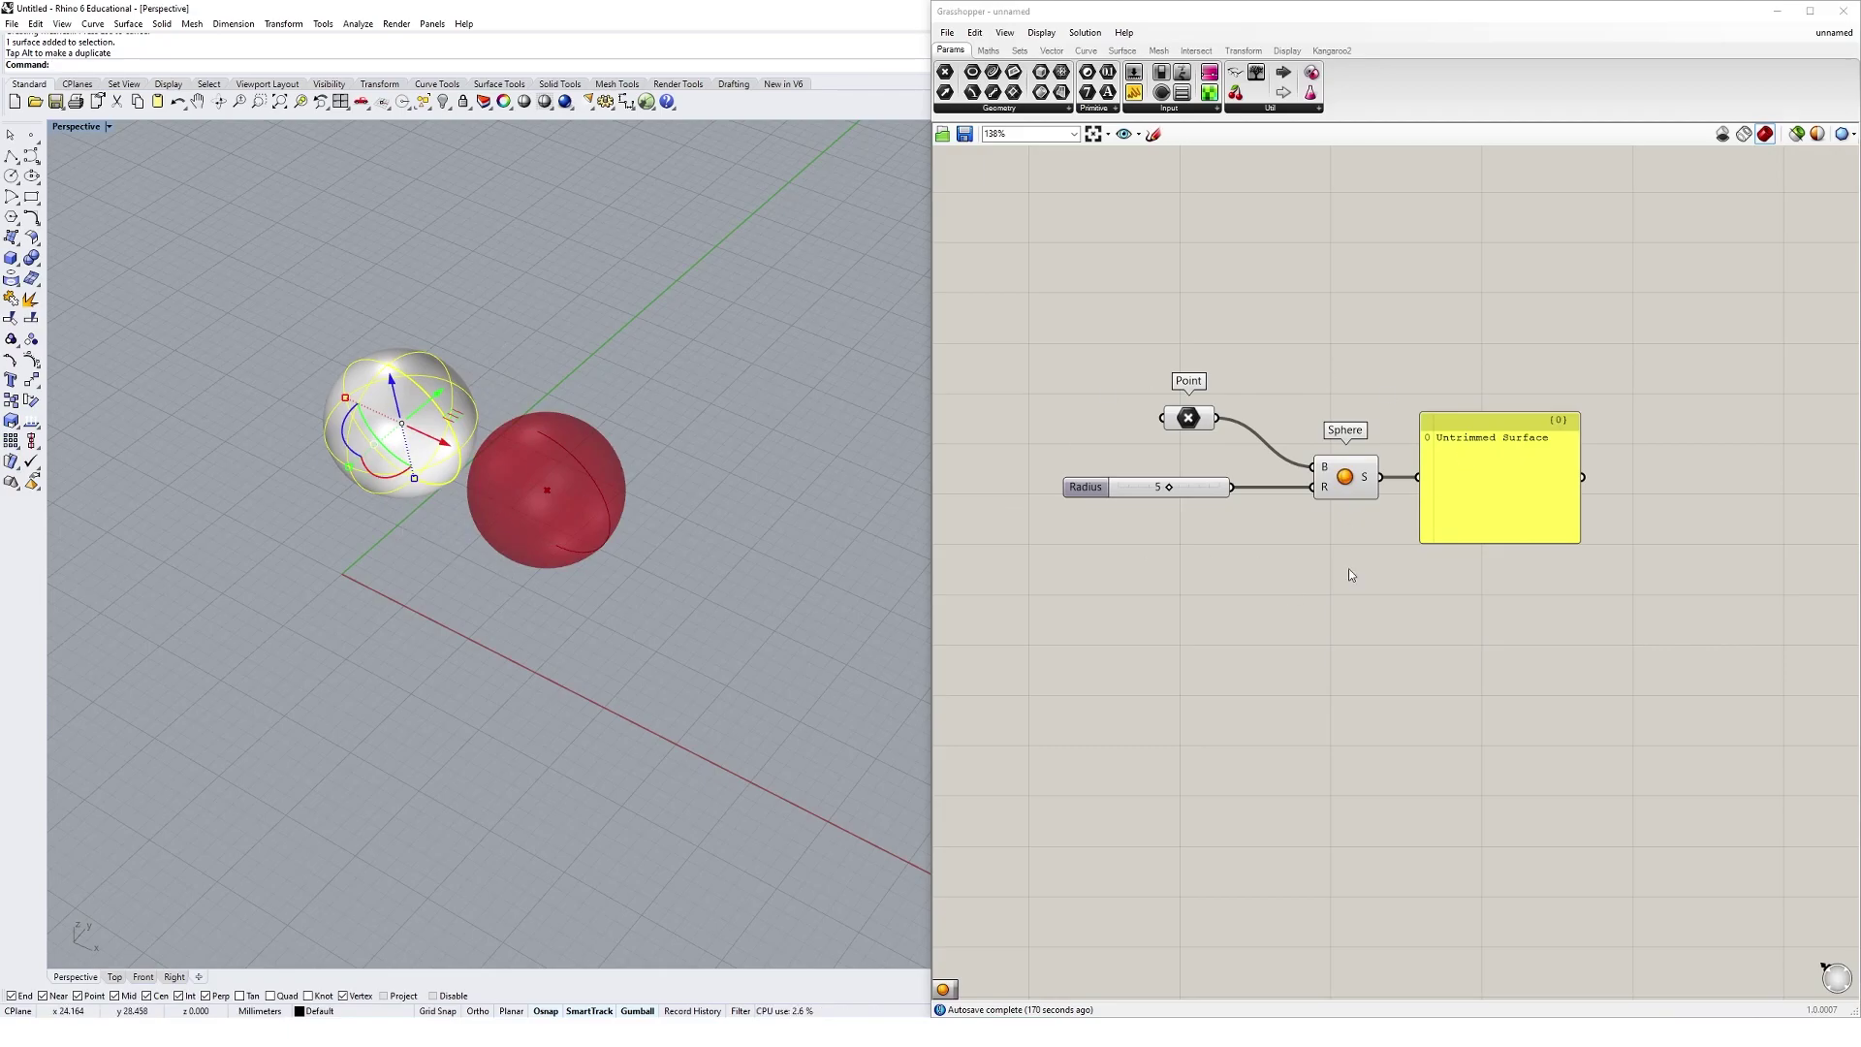
left_click_drag(447, 451, 411, 433)
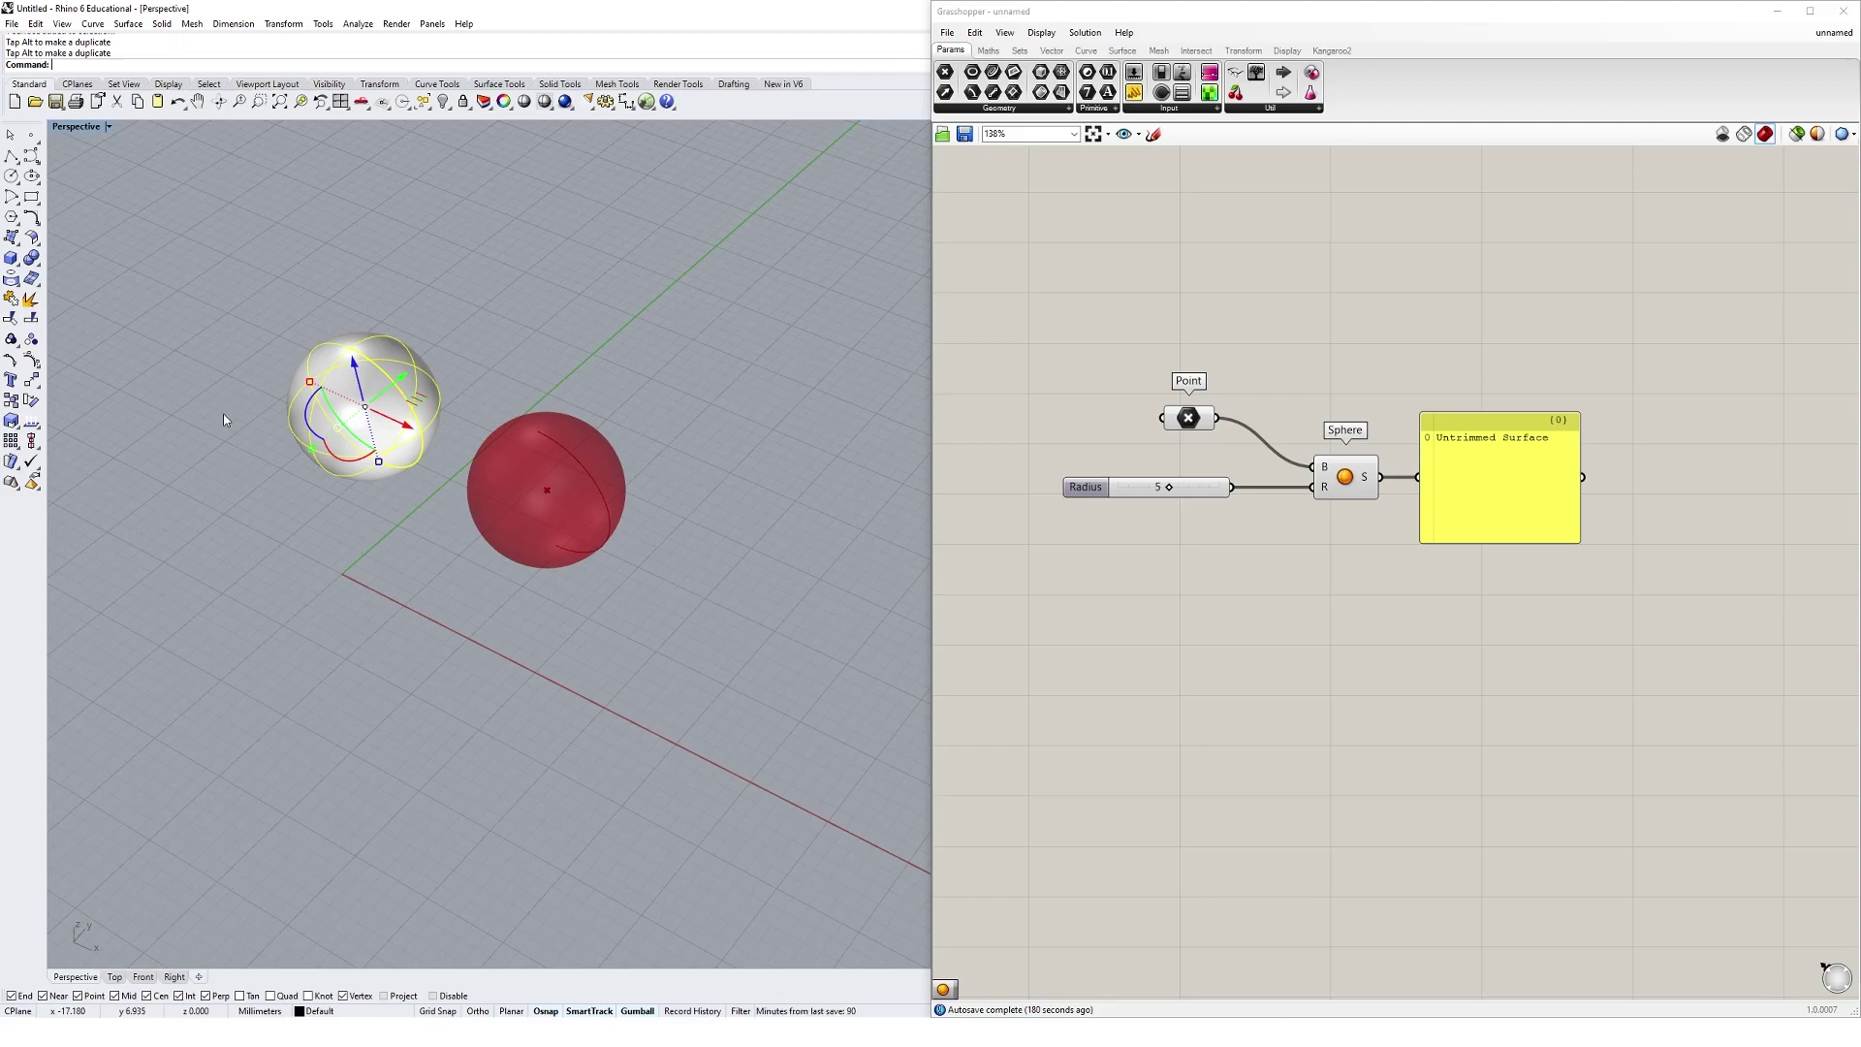
Step: Delete the old baked sphere, bake the Sphere alone, and delete that bake
key("Delete")
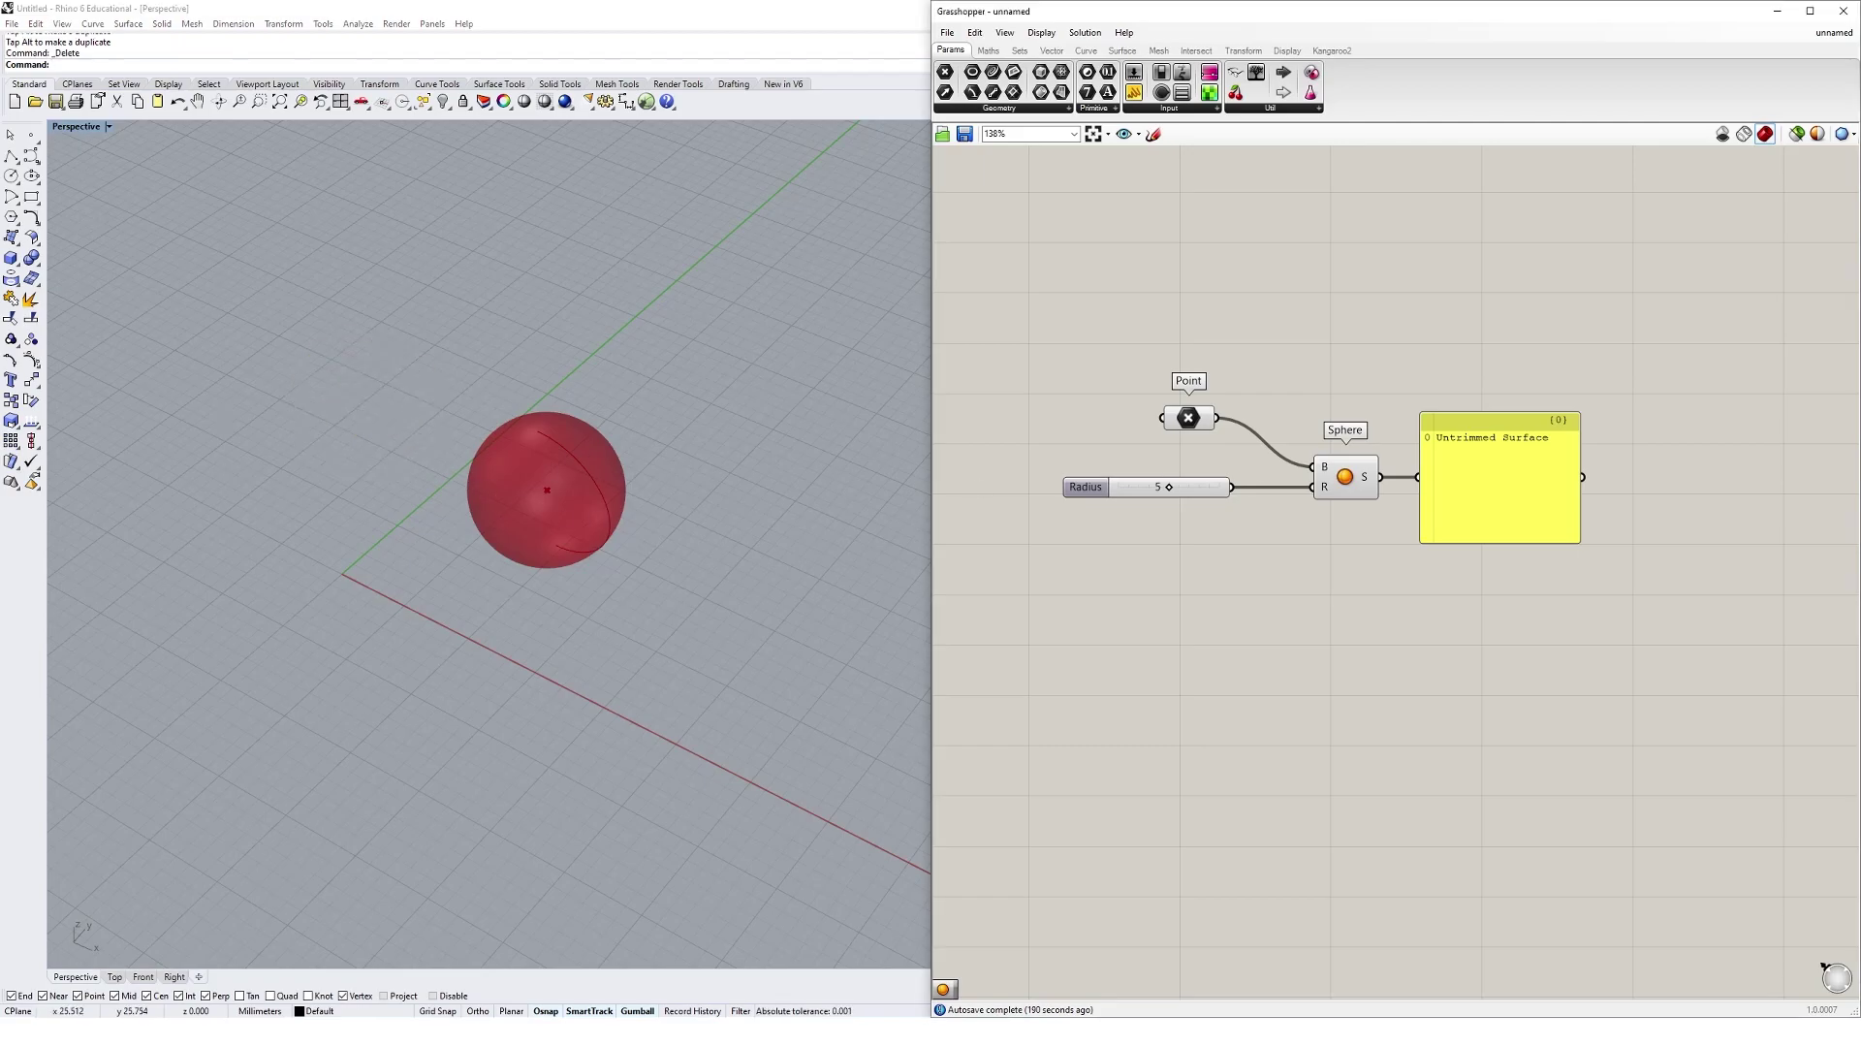
left_click(1354, 480)
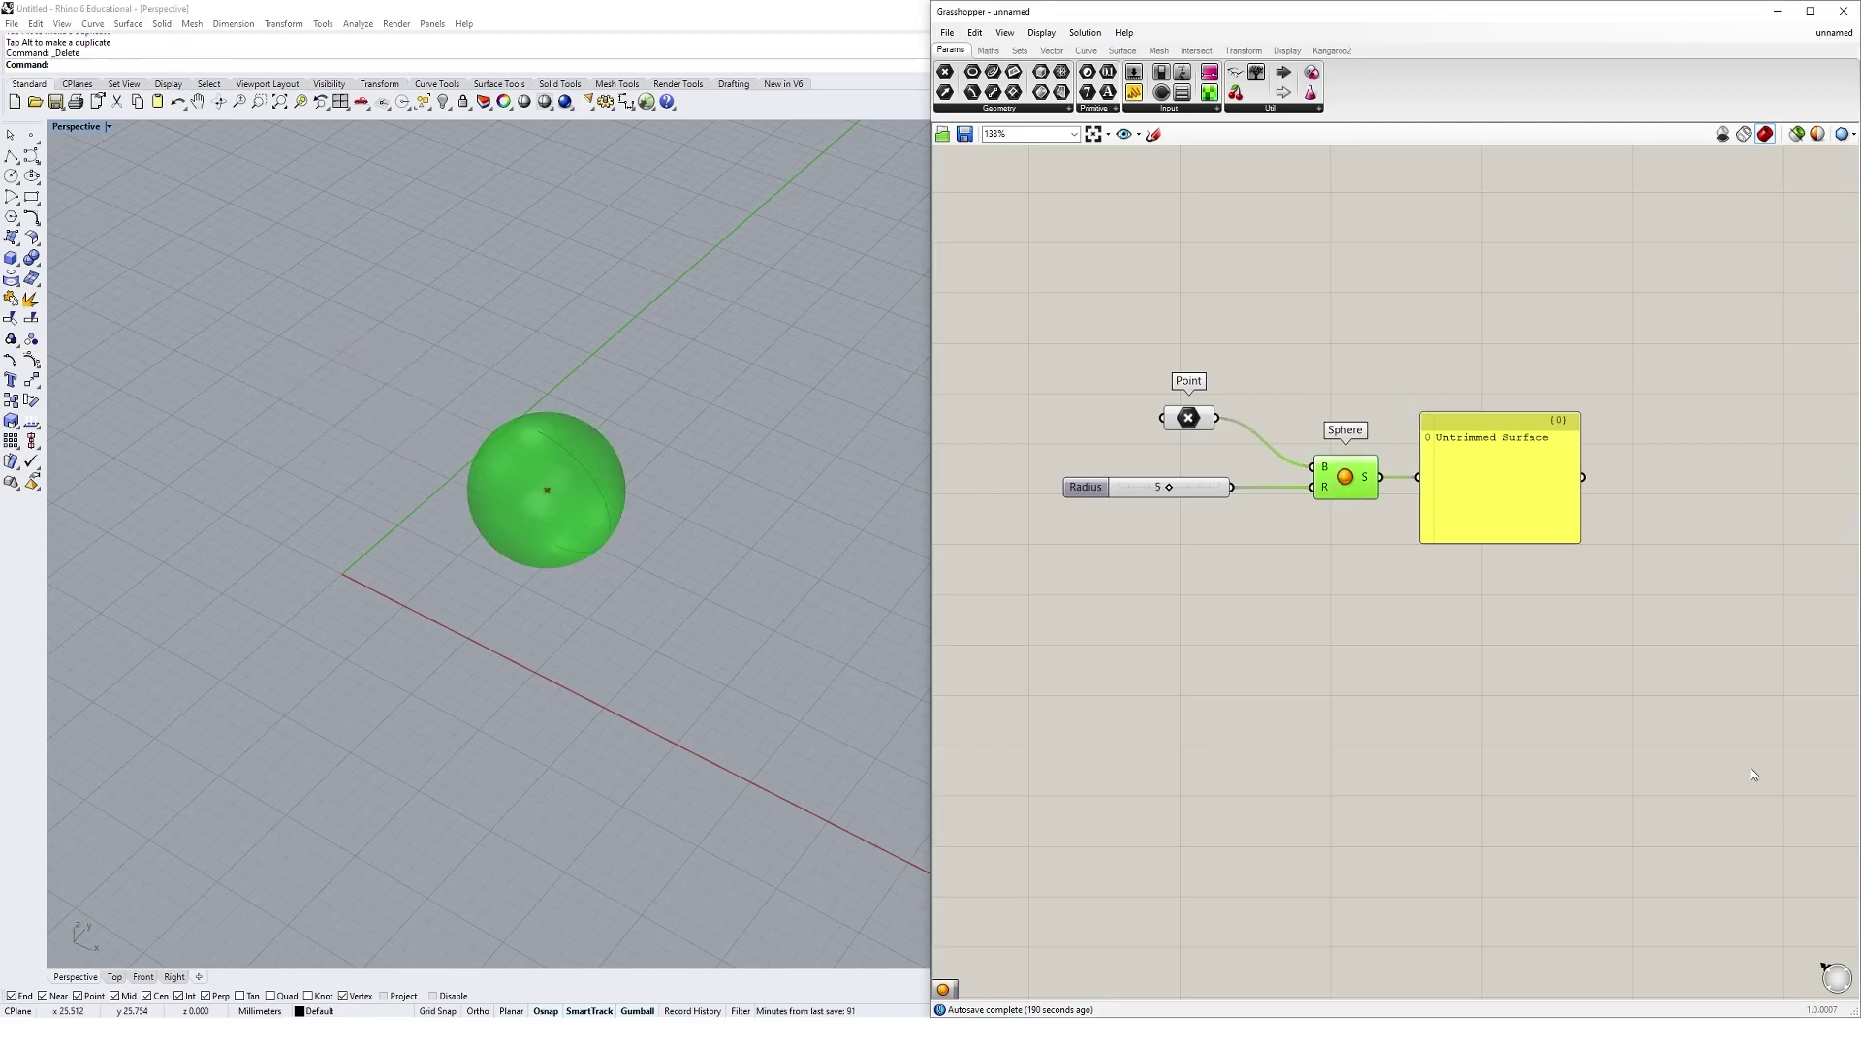
right_click(1499, 292)
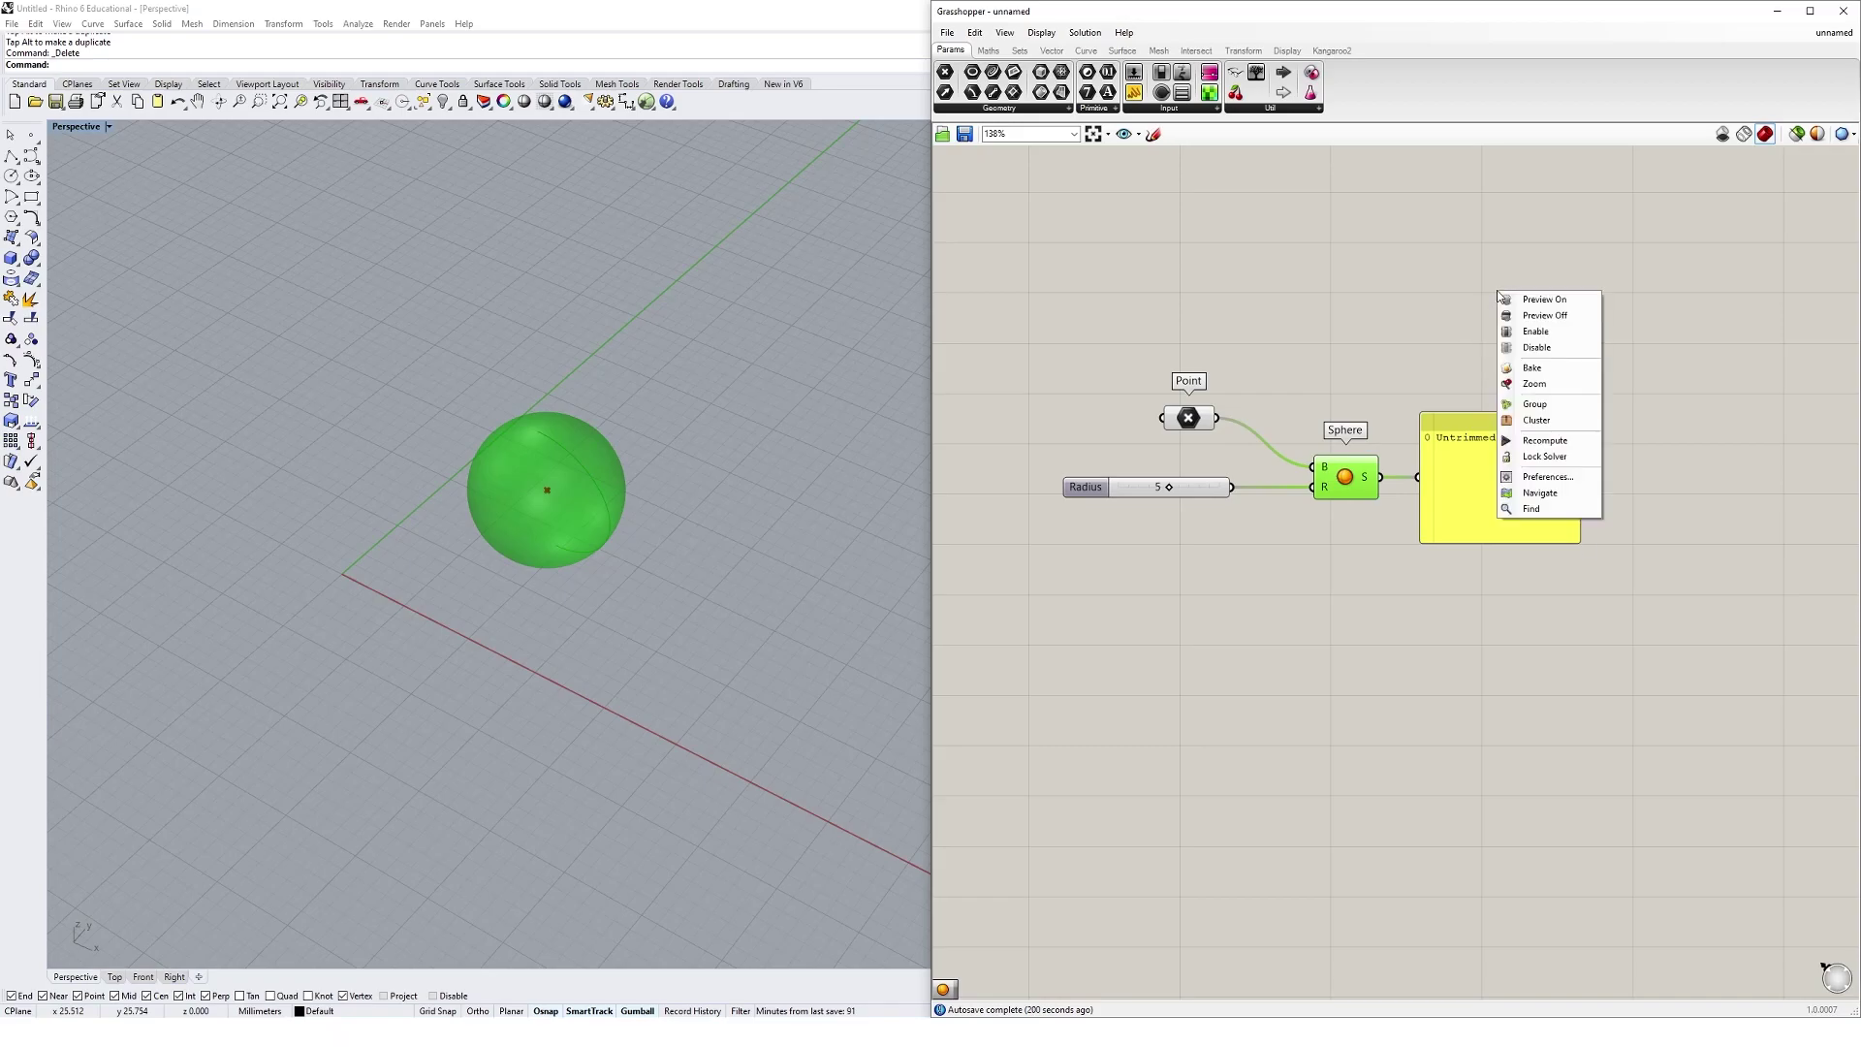
left_click(1576, 377)
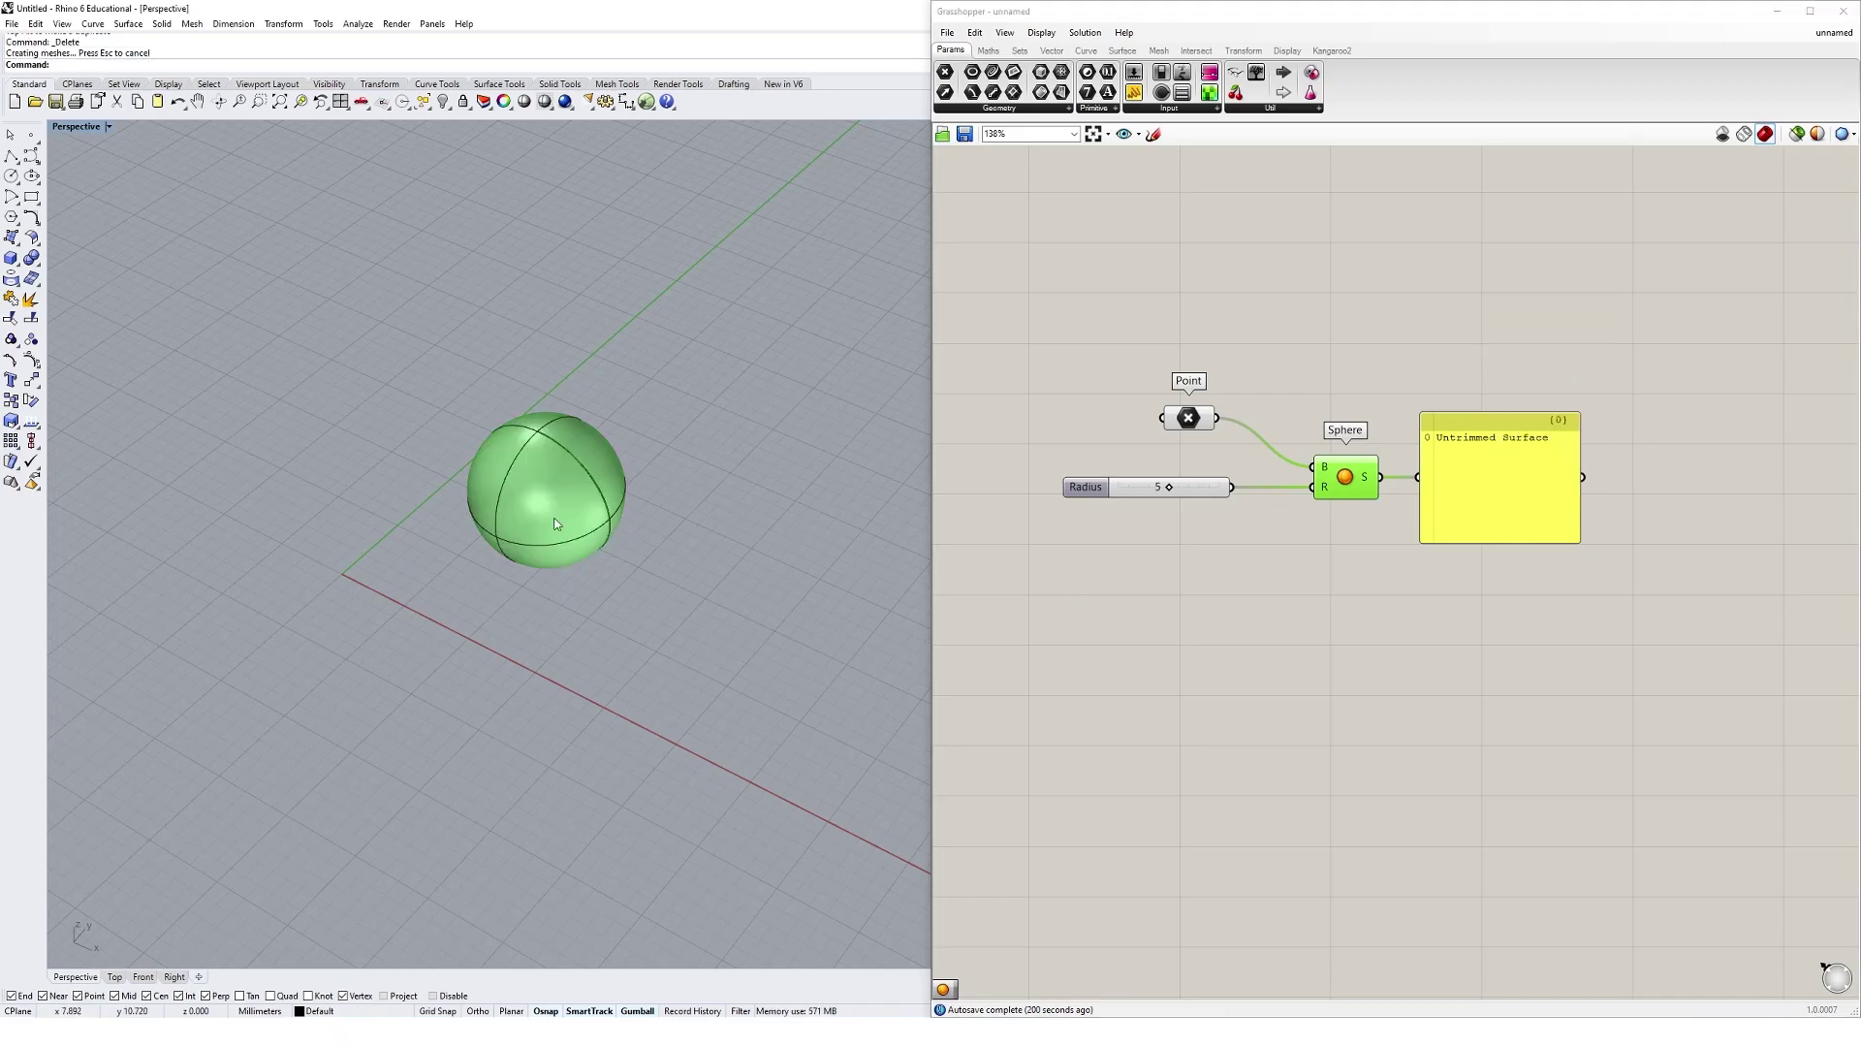
key("Delete")
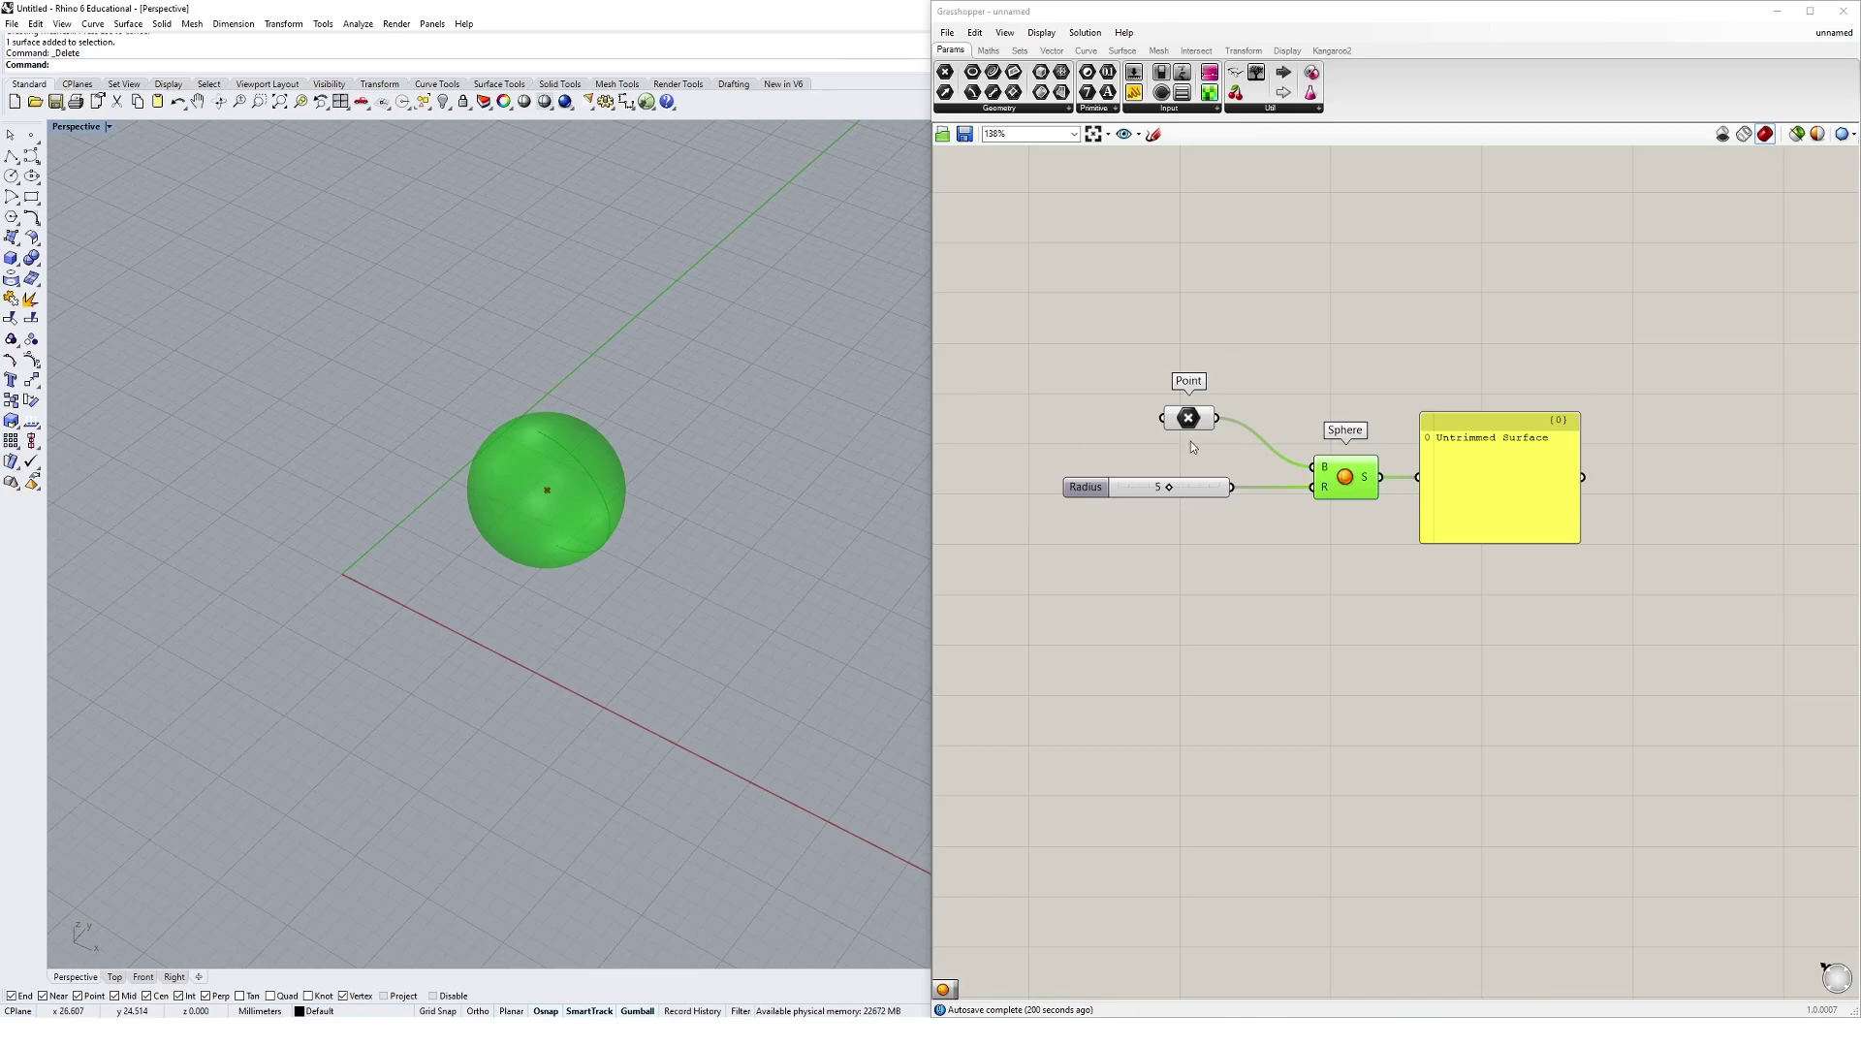
Step: Bake the Point and Sphere components into Rhino together
left_click(1190, 419, "shift")
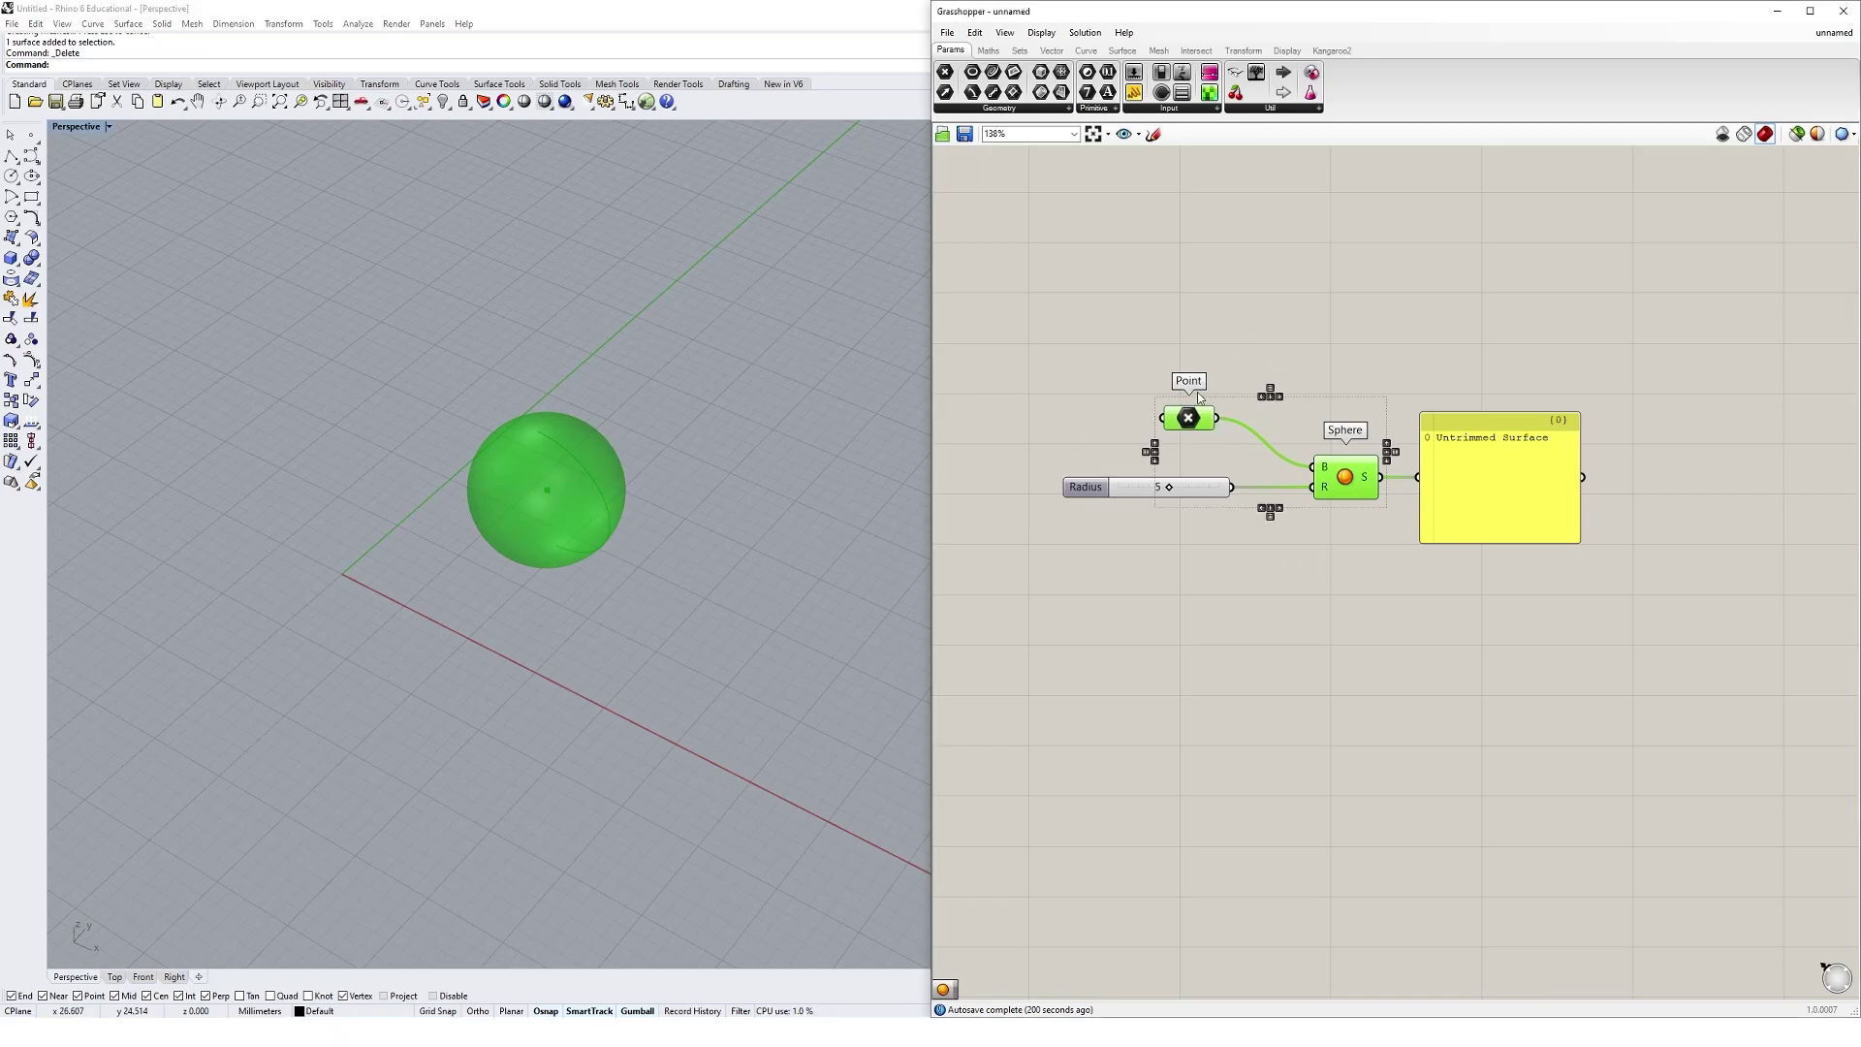
right_click(1444, 282)
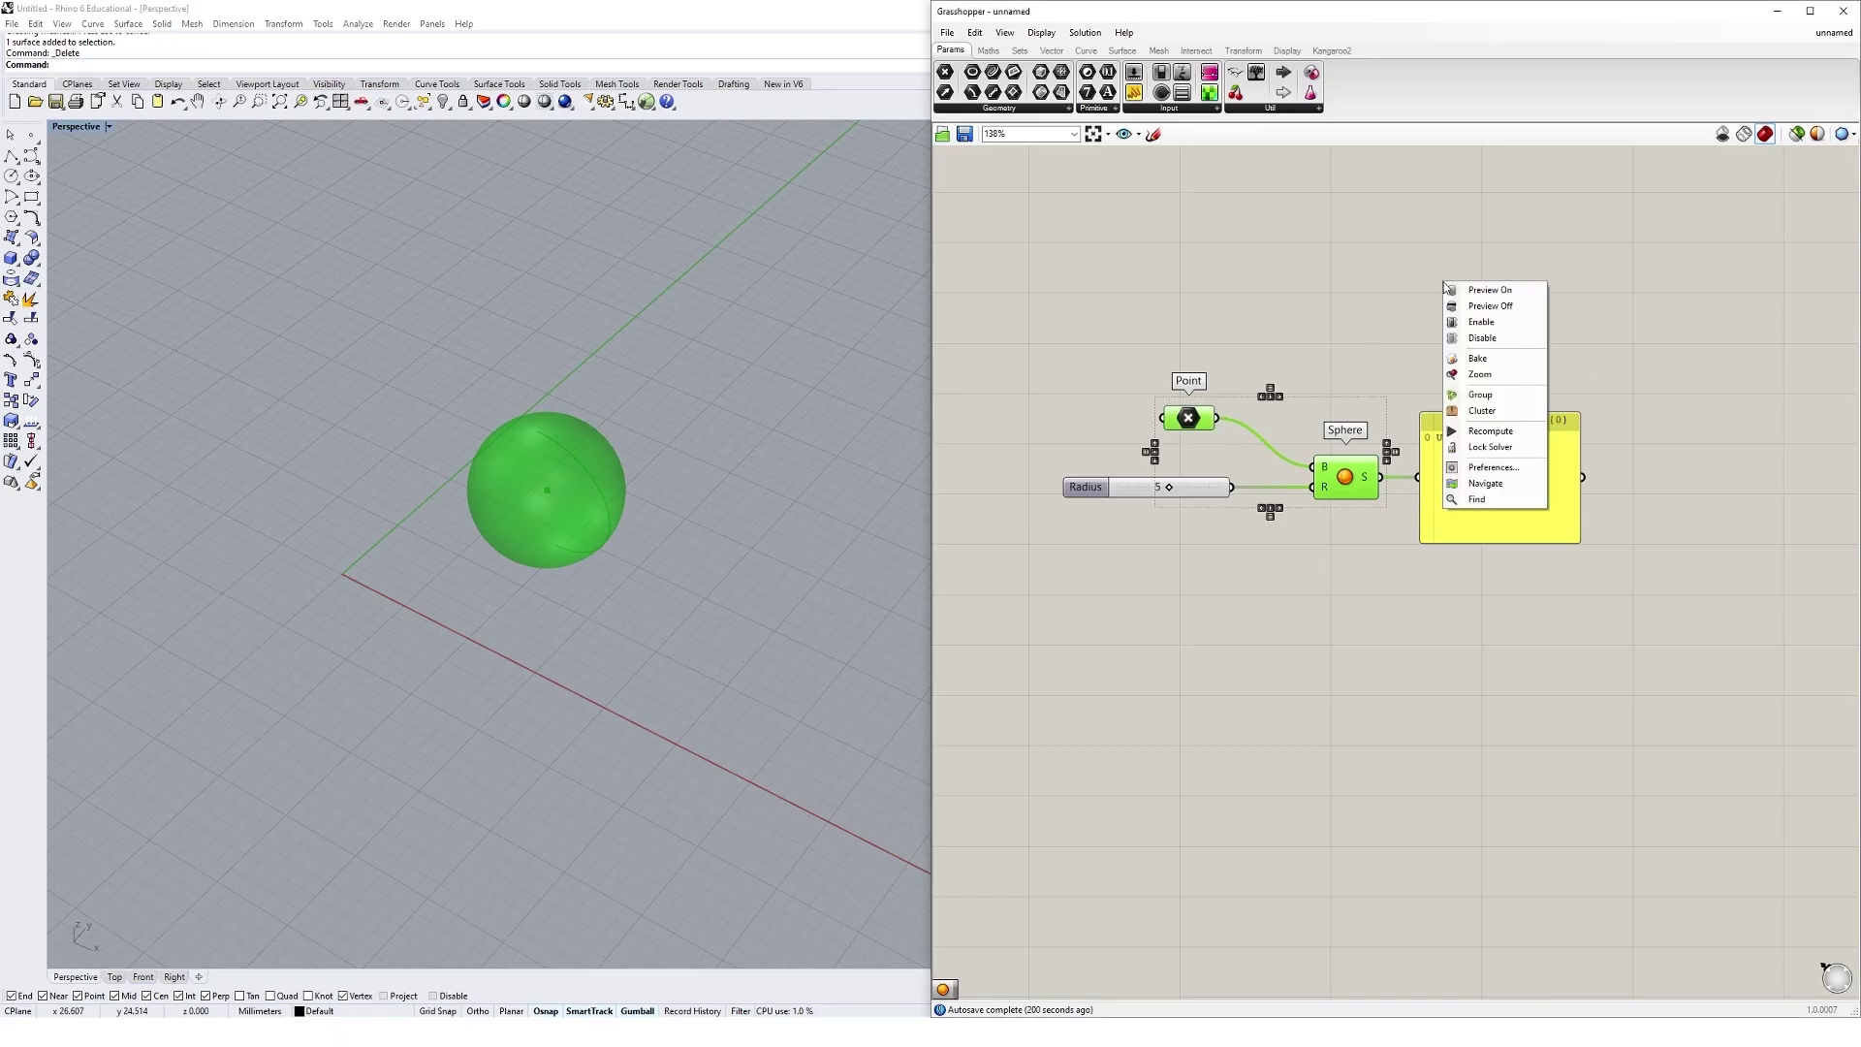
left_click(1504, 369)
Step: Delete the baked sphere in Rhino, then pick the baked point among overlapping objects
left_click(557, 489)
key("Escape")
left_click(585, 501)
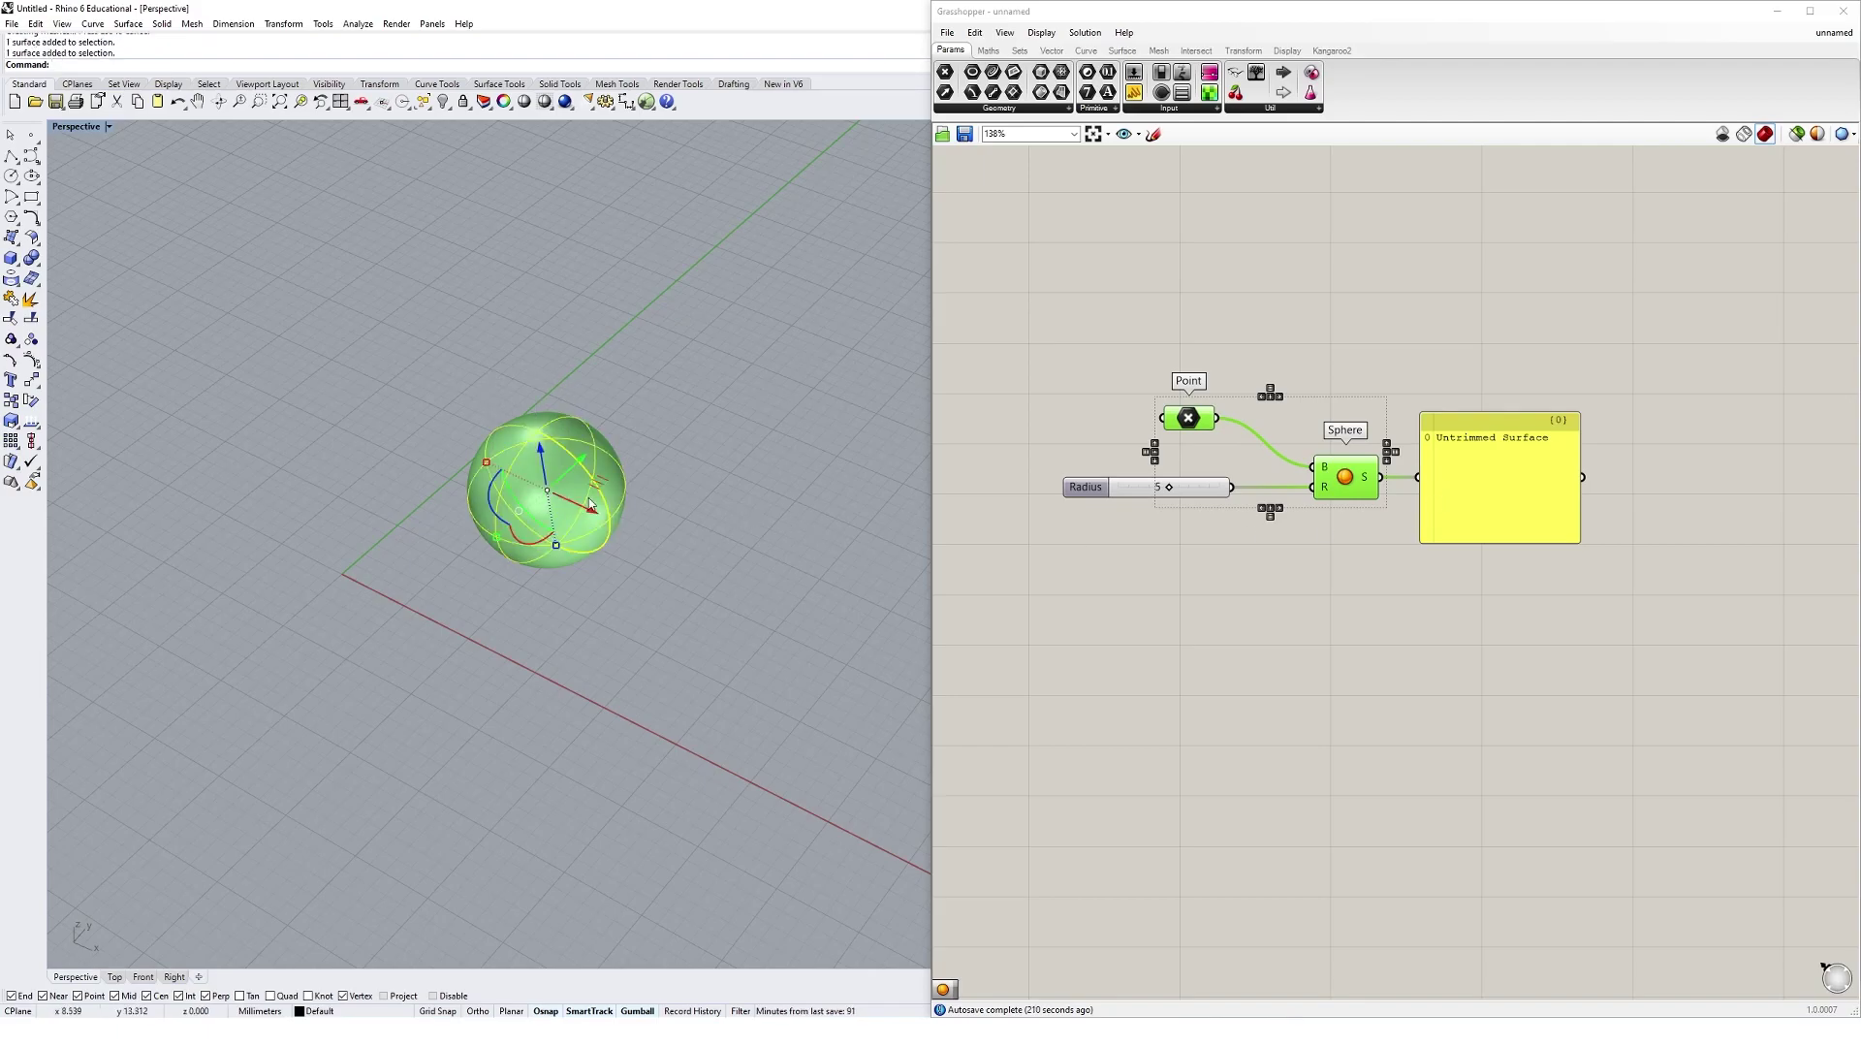
key("Delete")
left_click(547, 491)
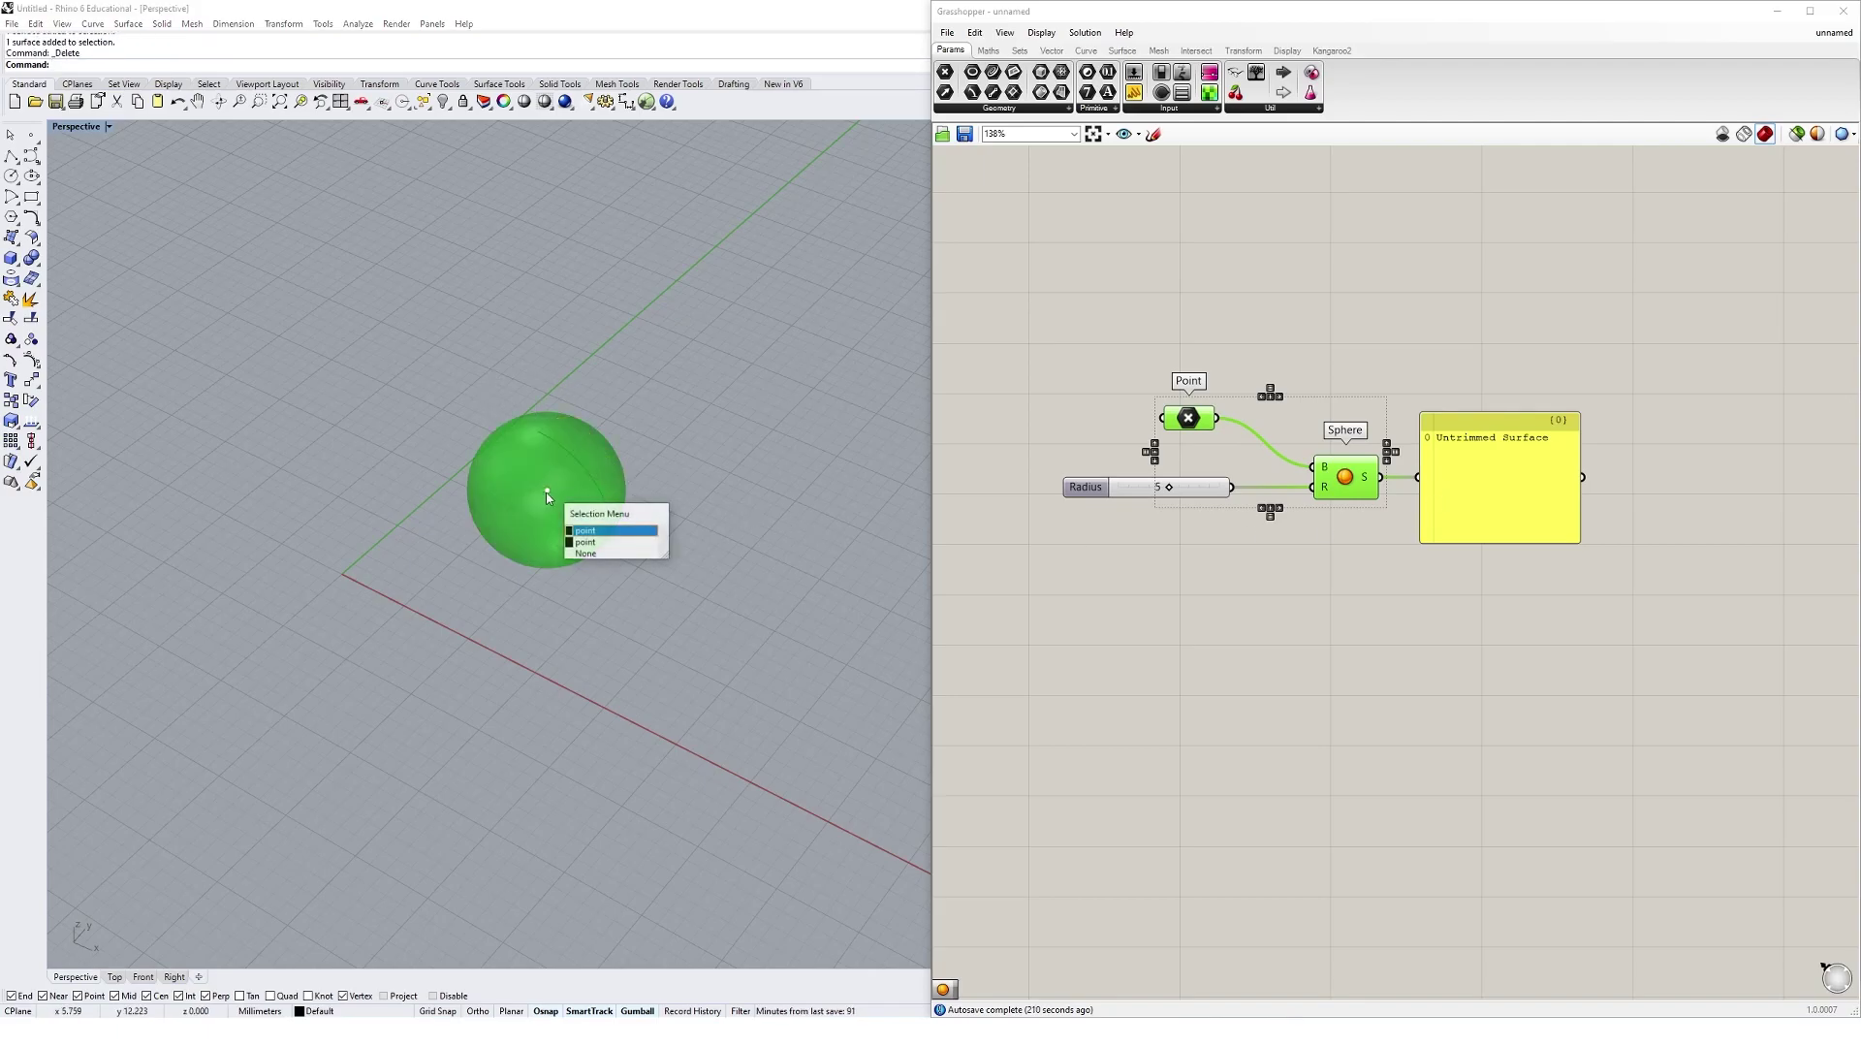
left_click(600, 543)
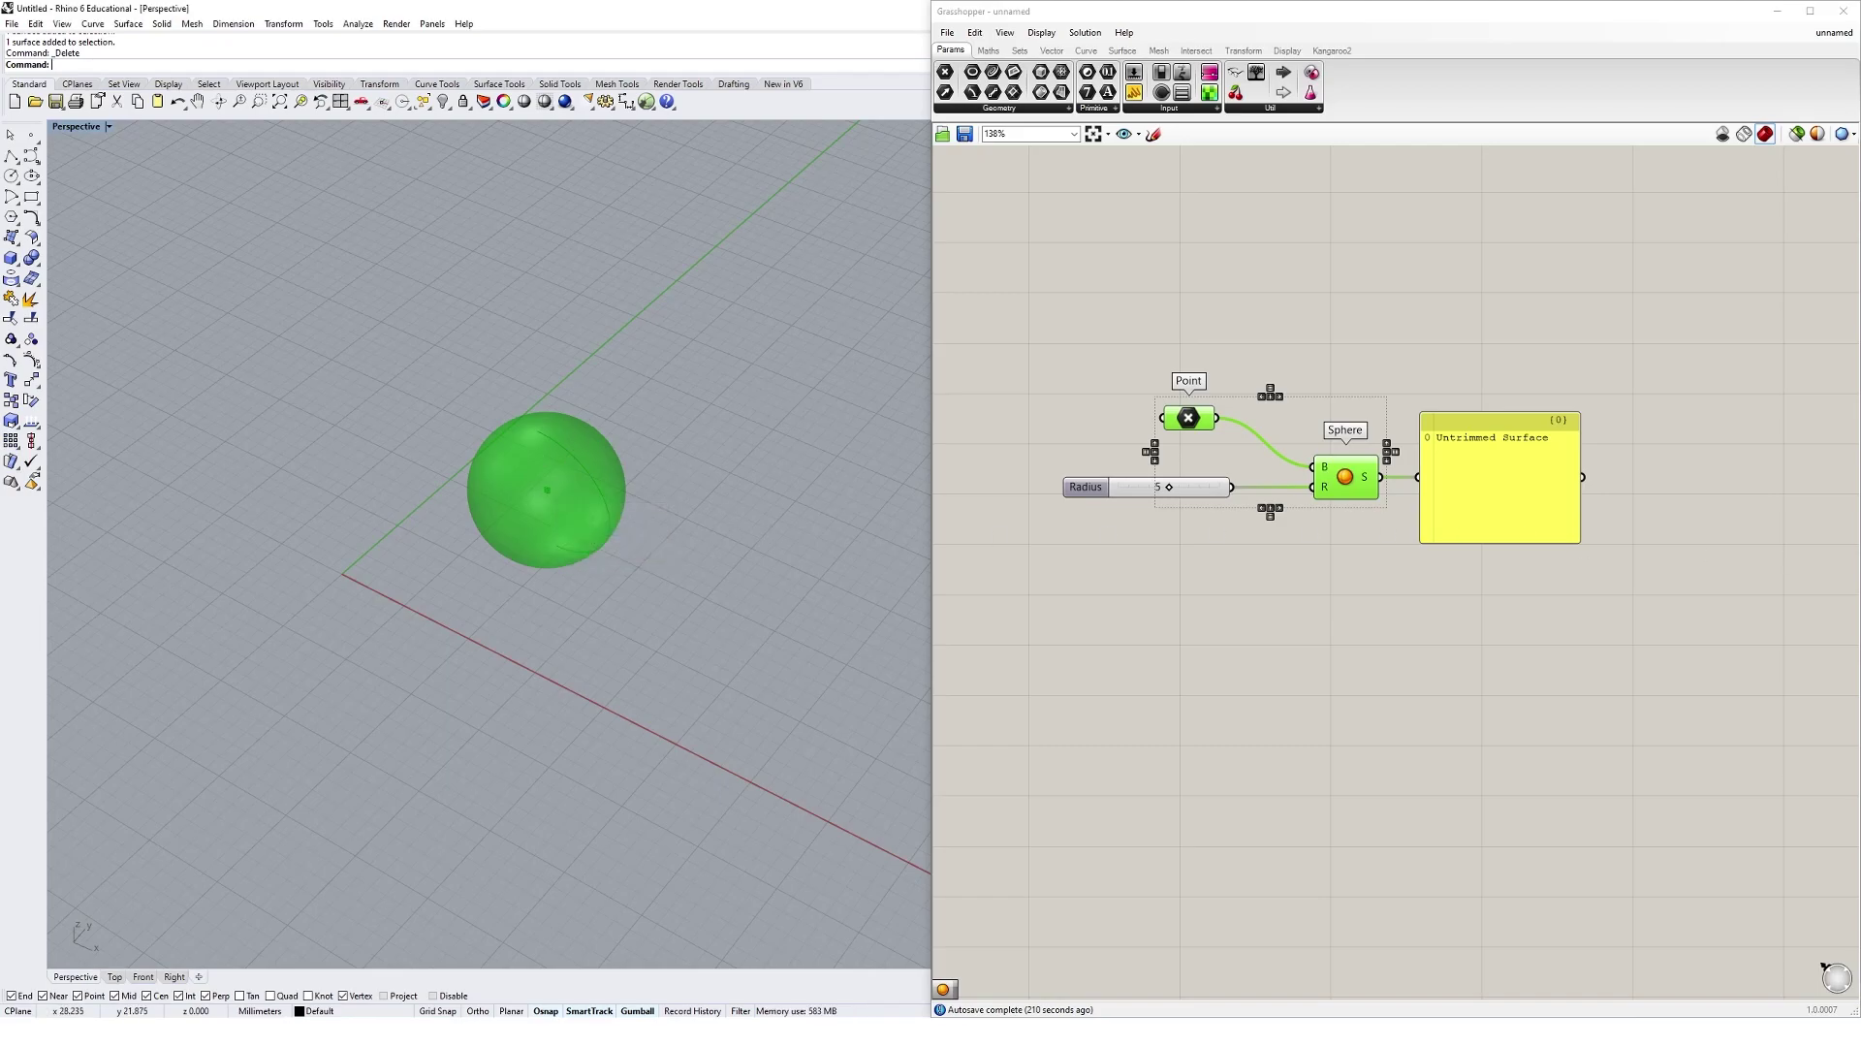